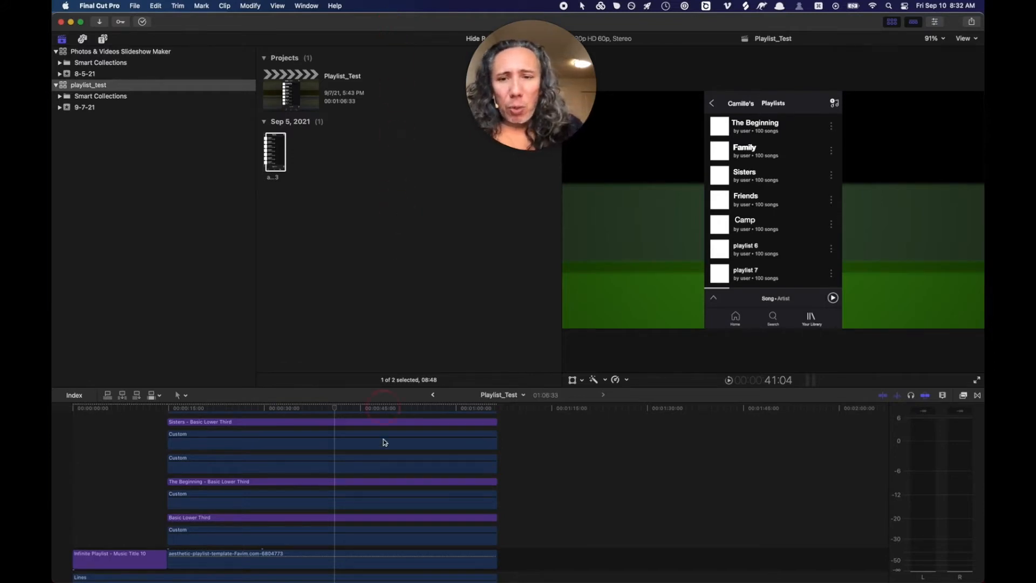
- Scrub the project timeline around 29 seconds to preview the playlist title
scroll(364, 444, up, 4)
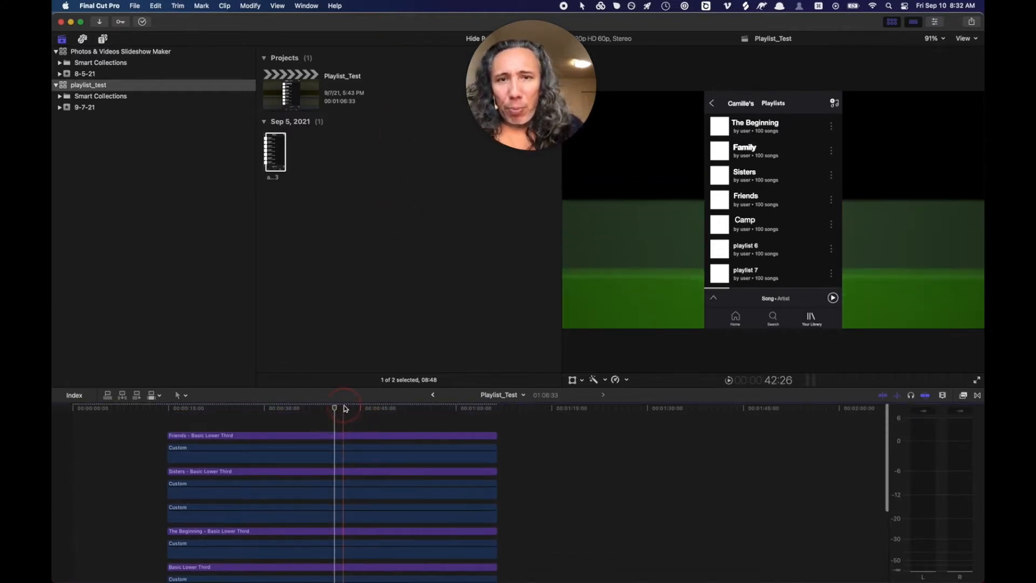
drag(531, 86, 126, 252)
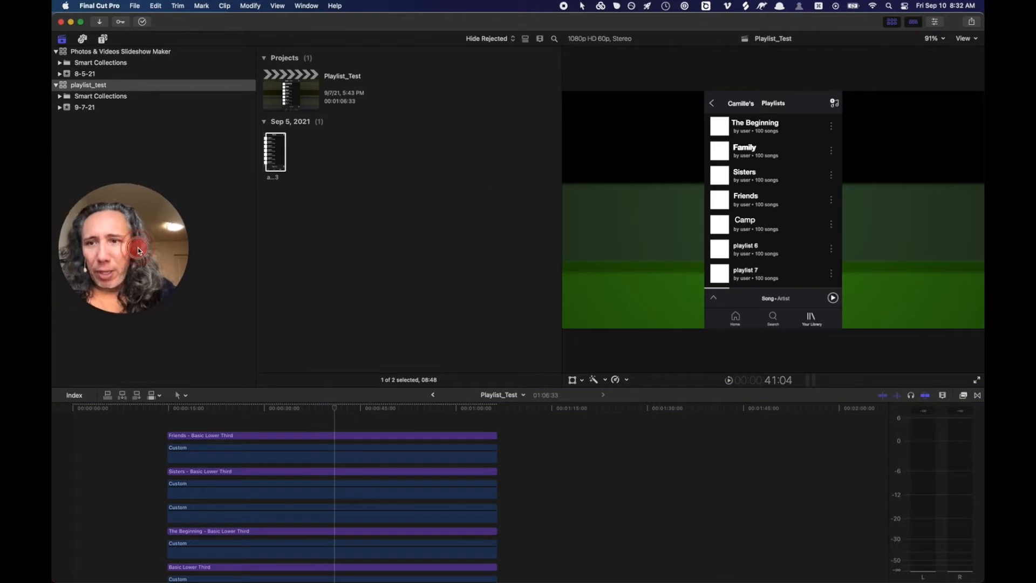
click(304, 408)
mouse_move(304, 408)
mouse_down()
mouse_move(277, 408)
mouse_move(301, 408)
mouse_up()
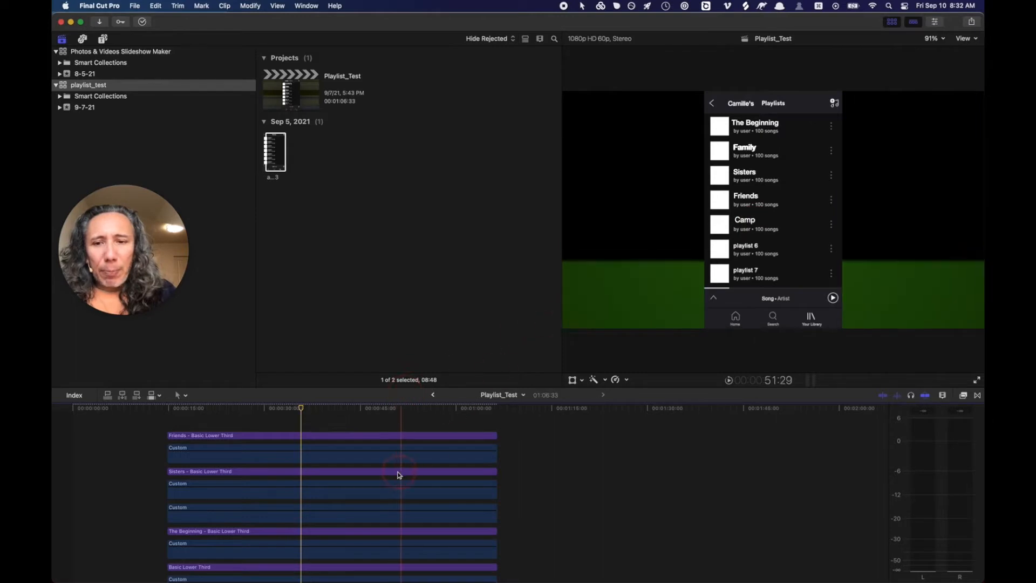
scroll(398, 475, down, 2)
scroll(398, 474, down, 3)
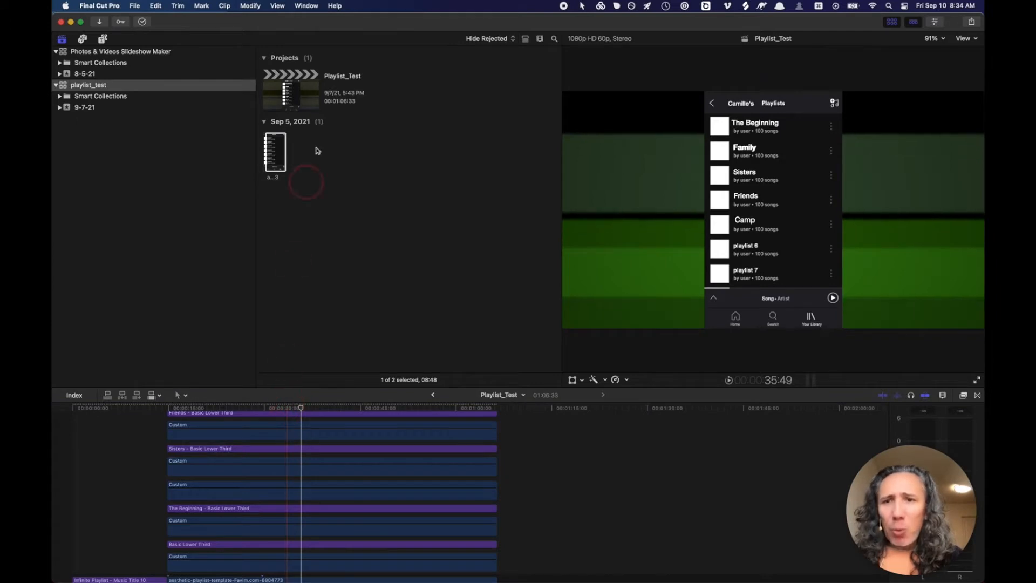
- Show the original 744x1280 Sep 5 playlist template image in the viewer and select its clip
click(279, 158)
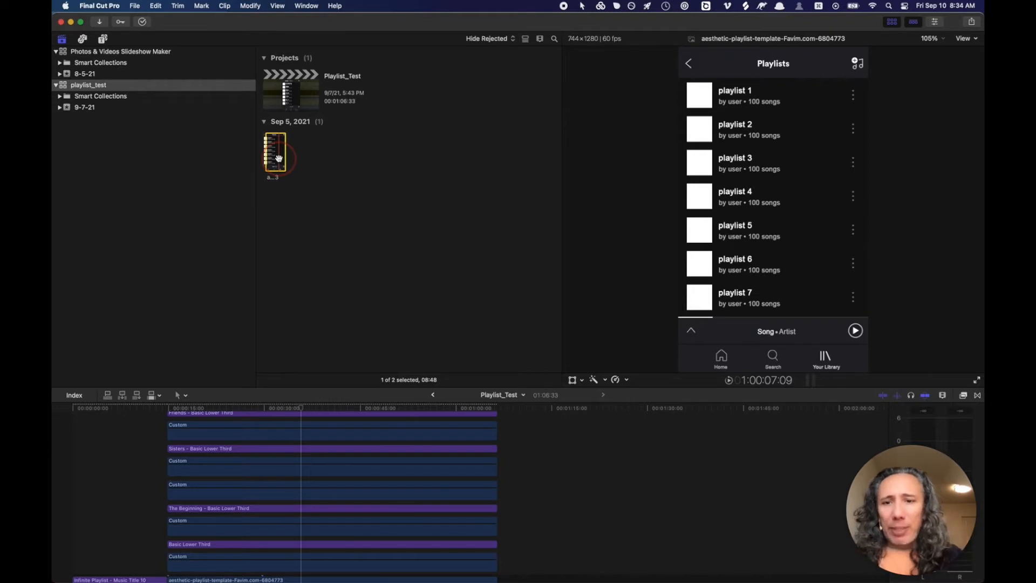
drag(301, 408, 334, 413)
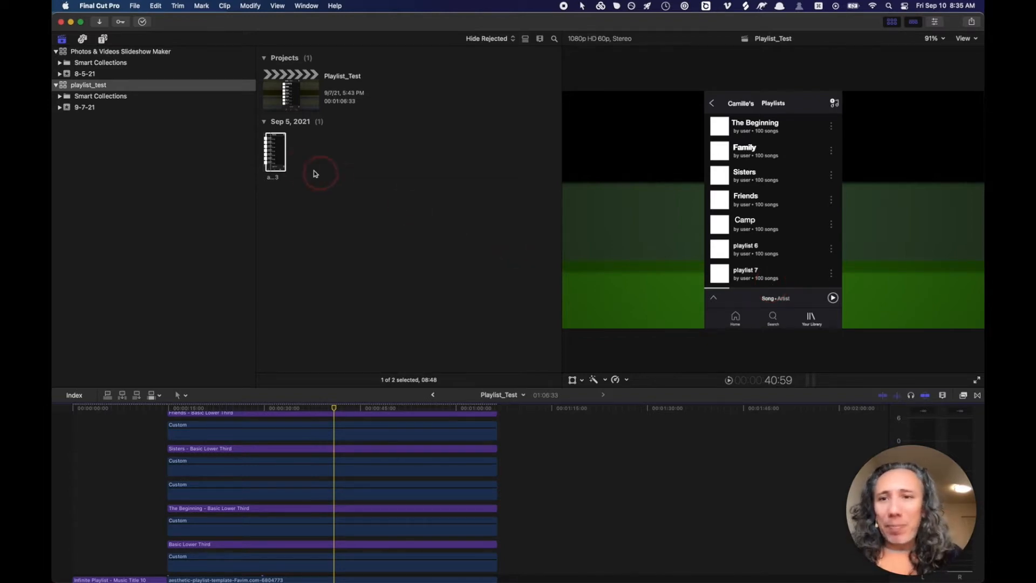
click(275, 153)
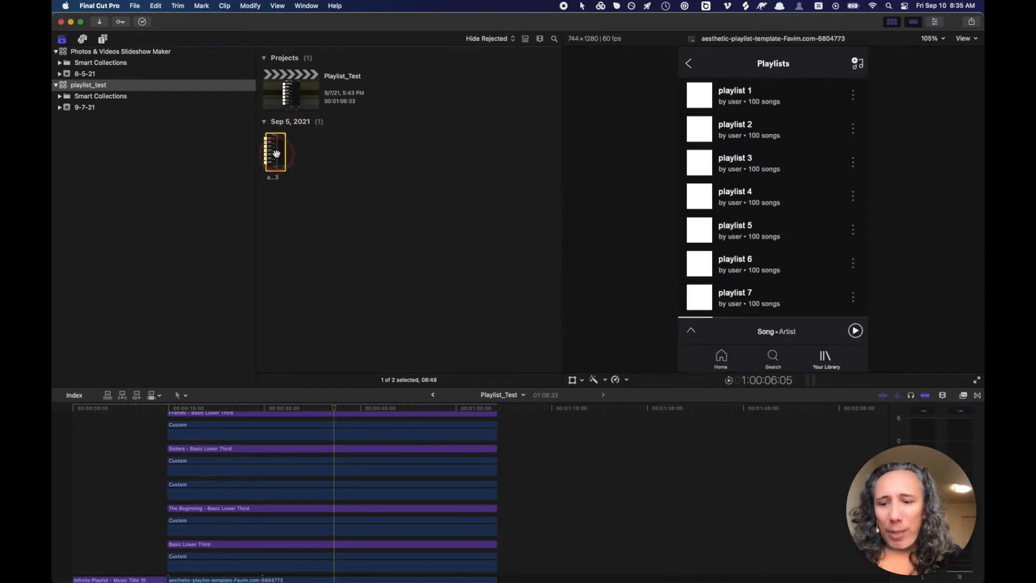
- Reveal the template clip's source PNG in Finder and preview it at full size
right_click(276, 153)
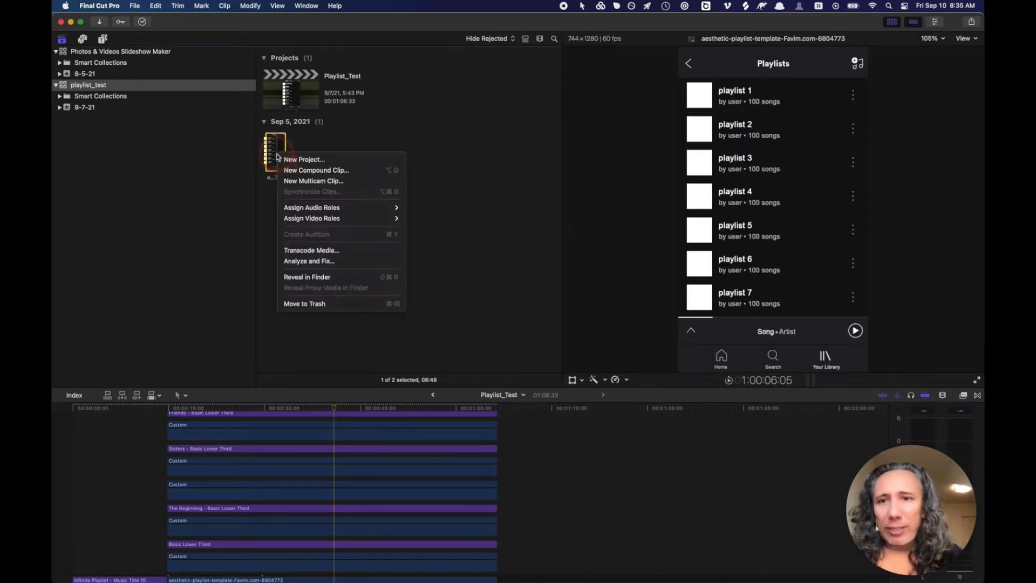
click(302, 276)
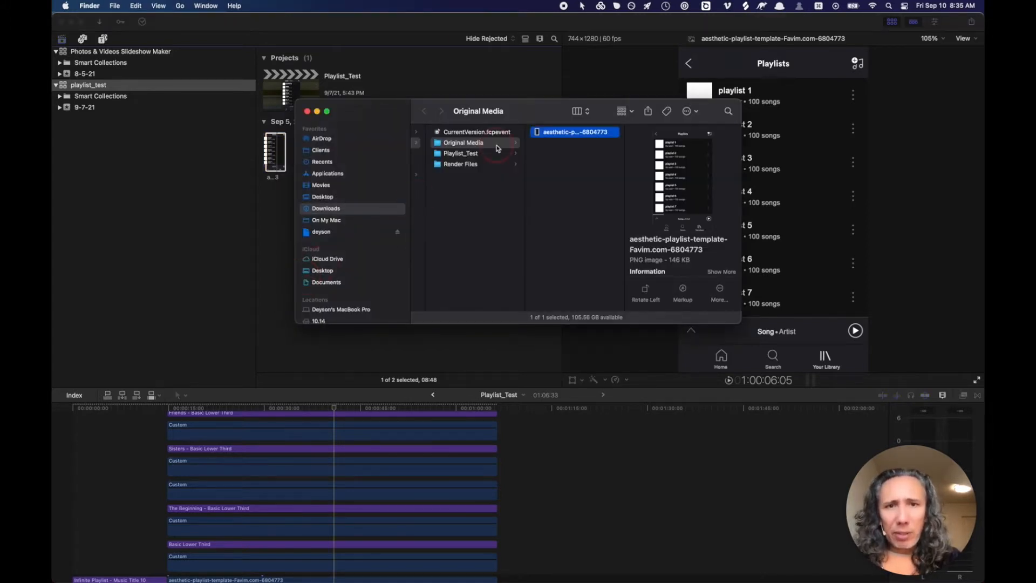
drag(540, 115, 597, 75)
key(space)
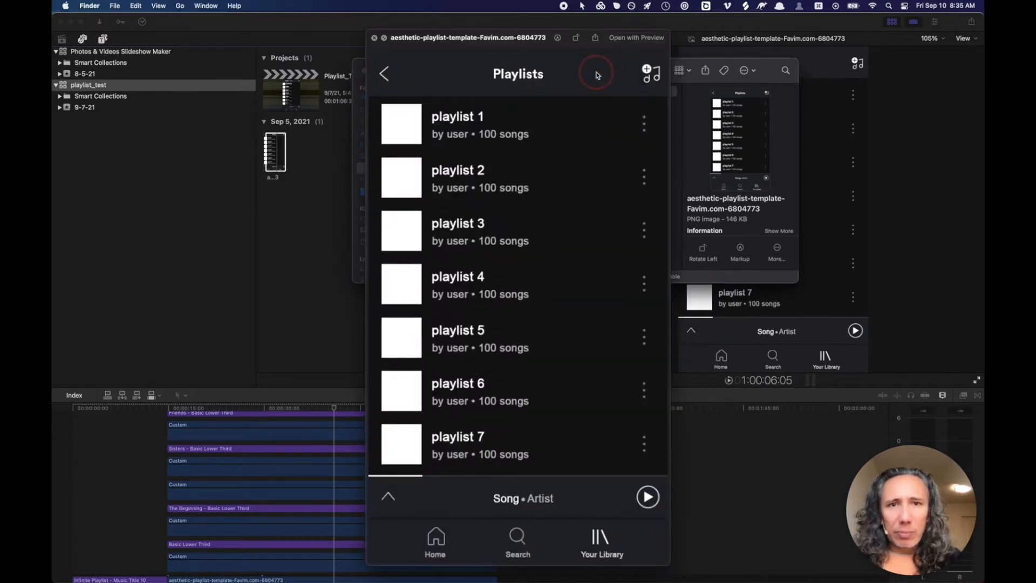
key(space)
- Preview the aesthetic-playlist-template-Favim.com-6804773 PNG again and move the Finder window aside
key(super+Tab)
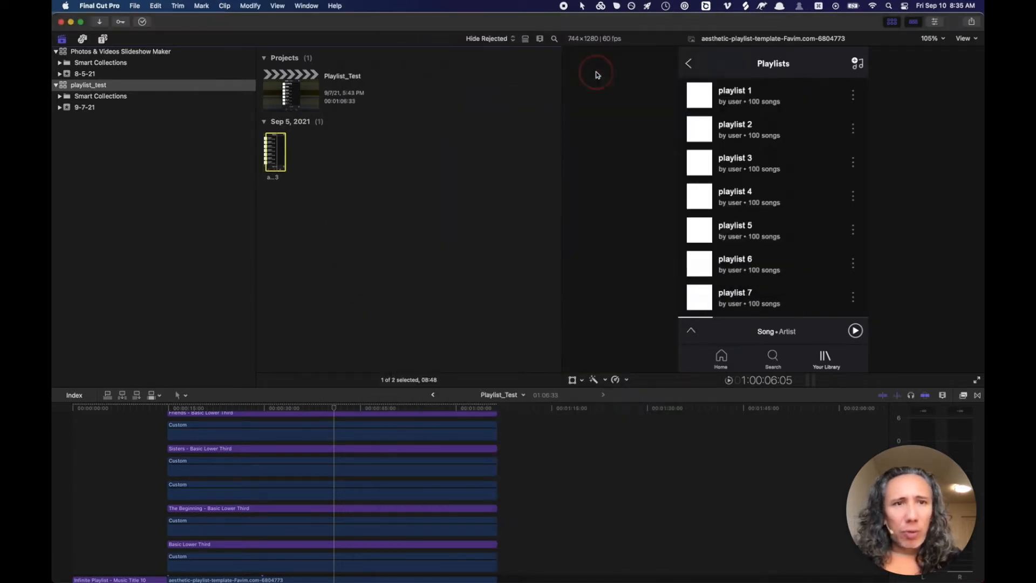
click(371, 409)
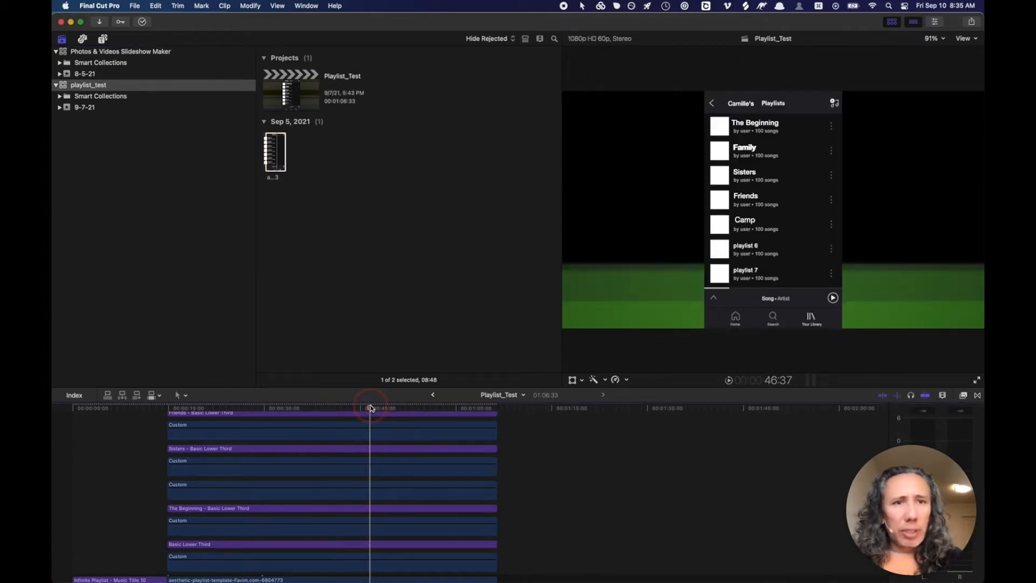
key(super+Tab)
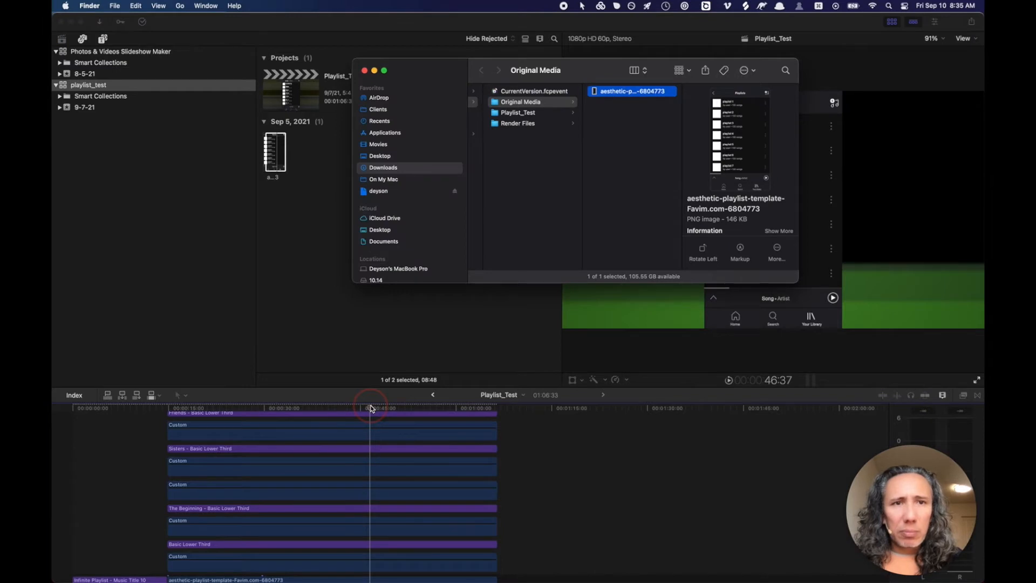
key(space)
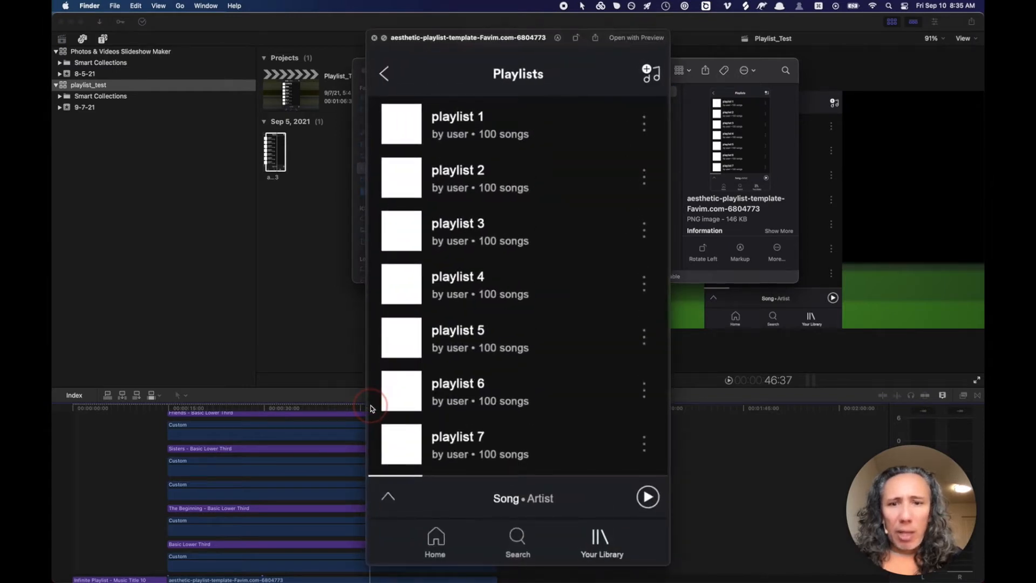
key(space)
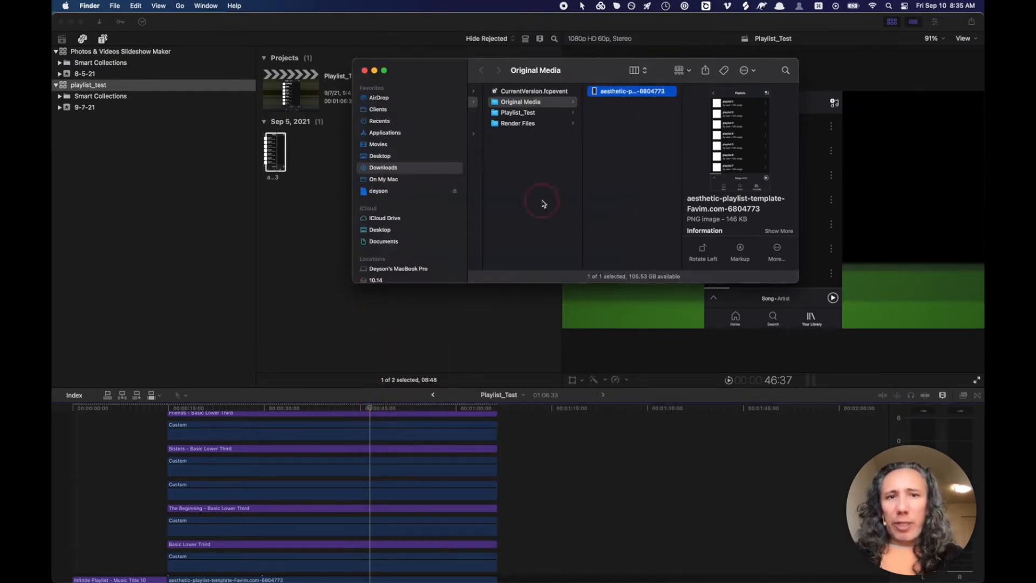
drag(579, 79, 686, 60)
key(super+Tab)
key(super+Tab)
key(super+Tab)
key(super+Tab)
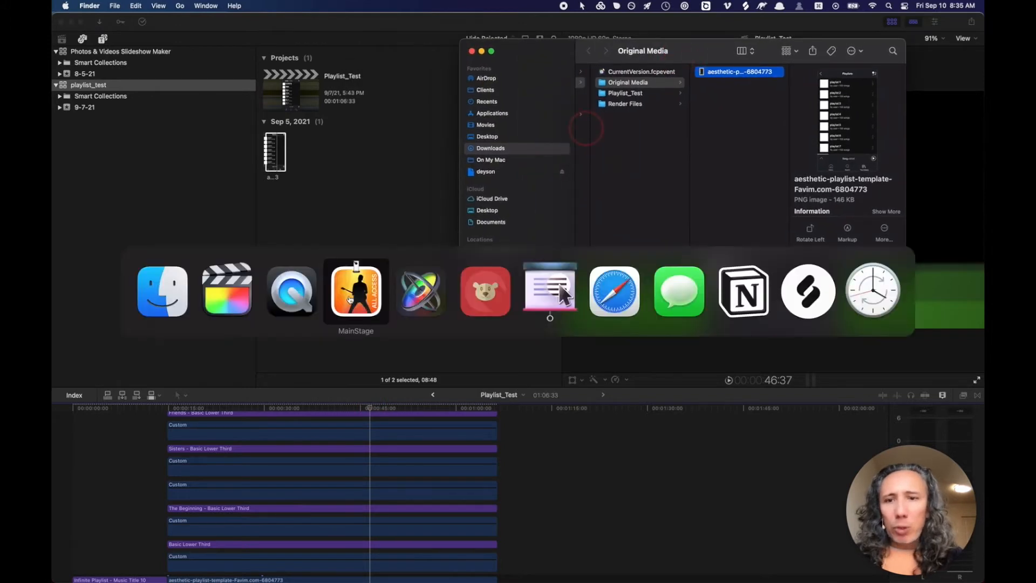
- Choose Final Cut Title as the Motion project type at 60 fps
click(435, 296)
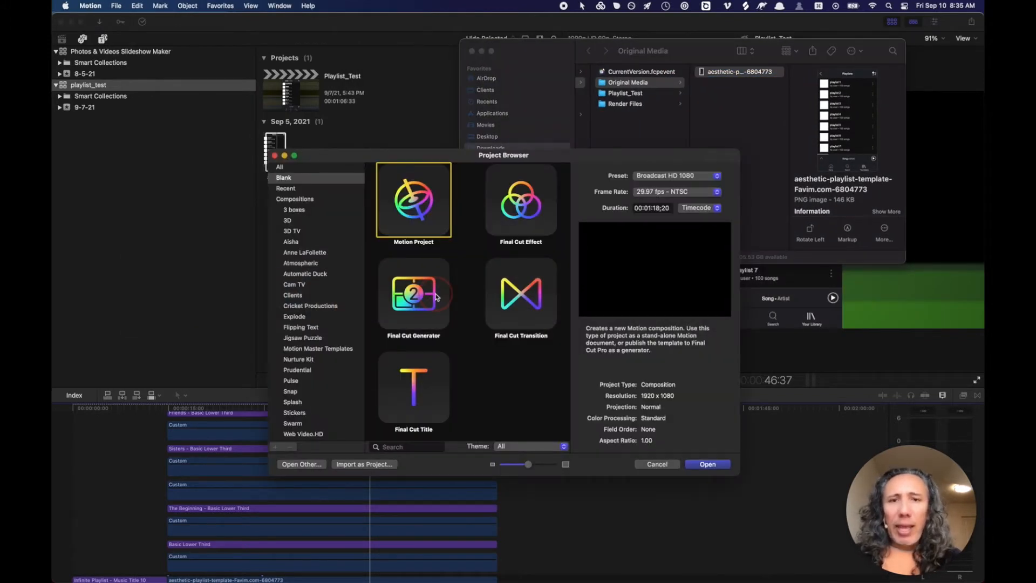
drag(456, 156, 457, 92)
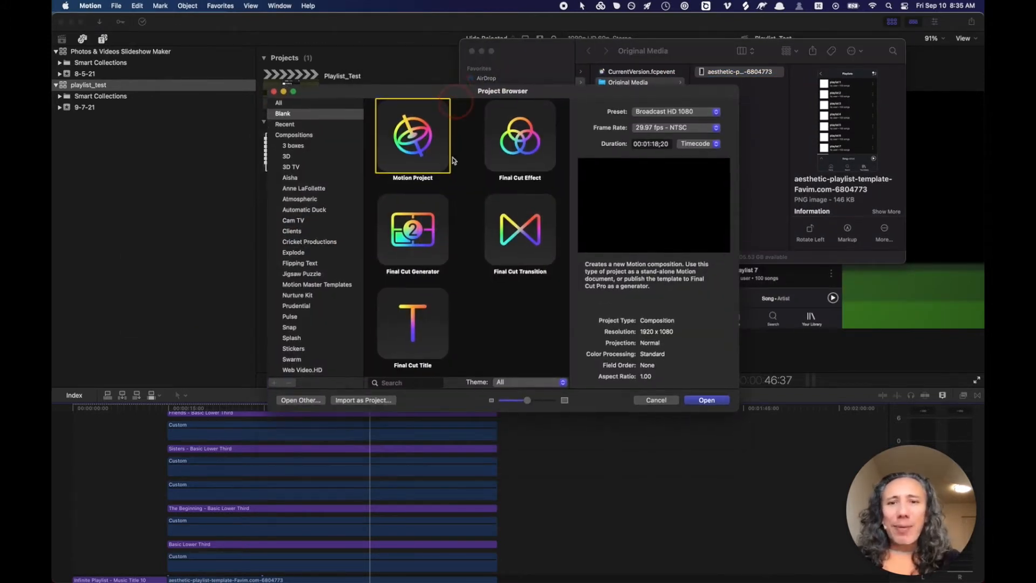
click(433, 326)
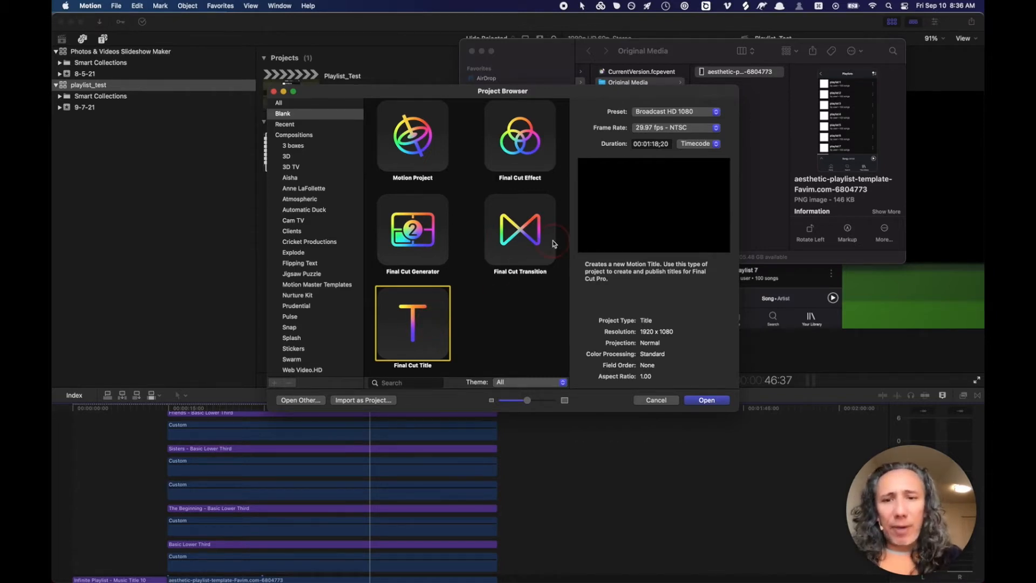
click(655, 130)
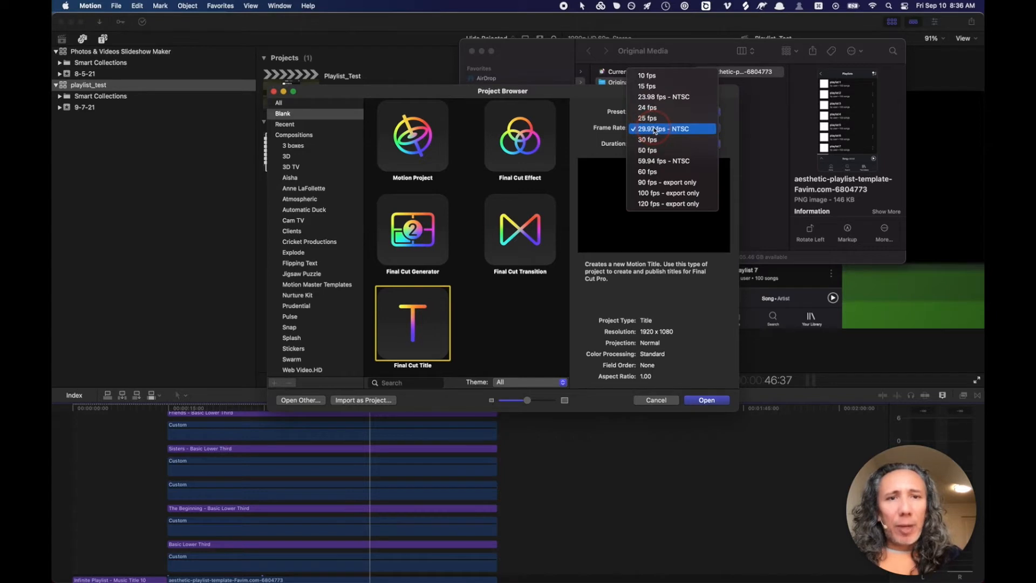
click(648, 173)
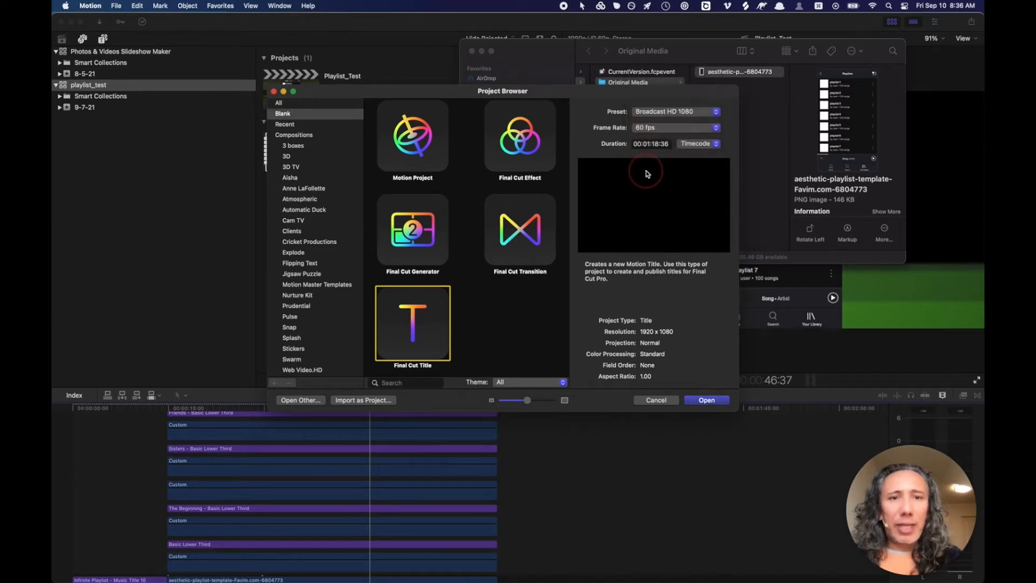
- Set the project duration to 00:00:10:00
click(656, 144)
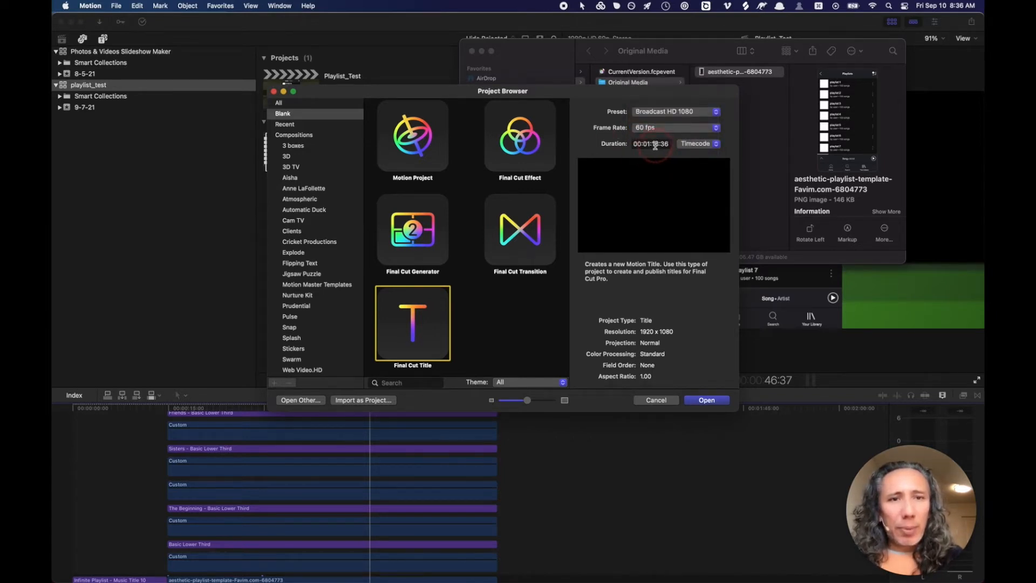
click(663, 145)
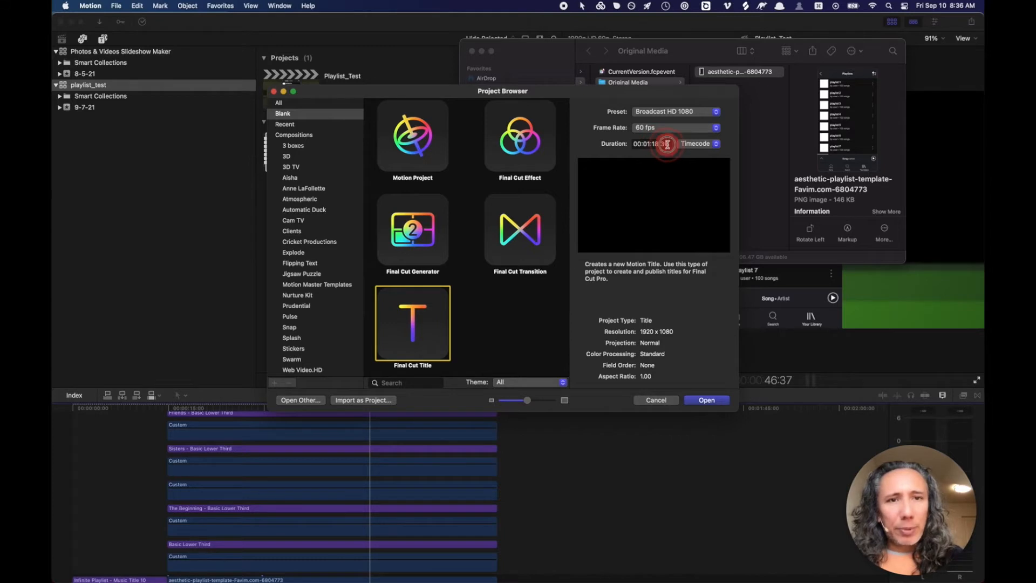
click(667, 144)
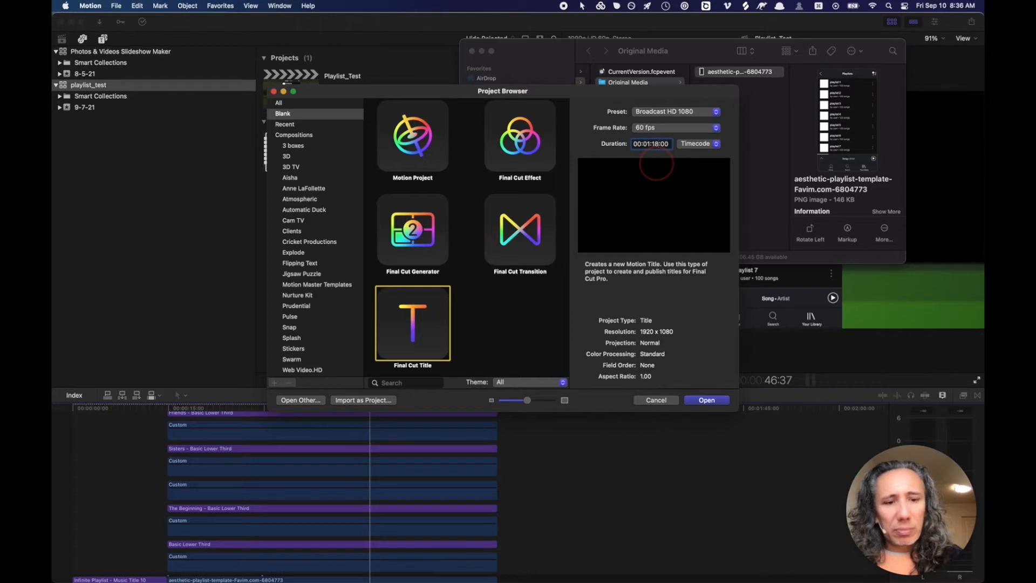
key(BackSpace)
key(BackSpace)
text(00)
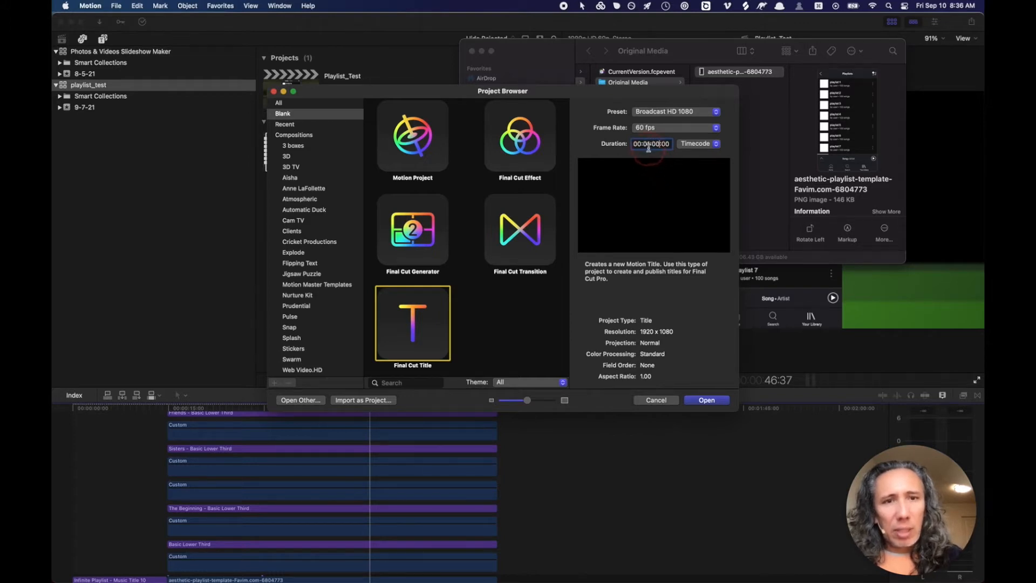
click(649, 144)
key(BackSpace)
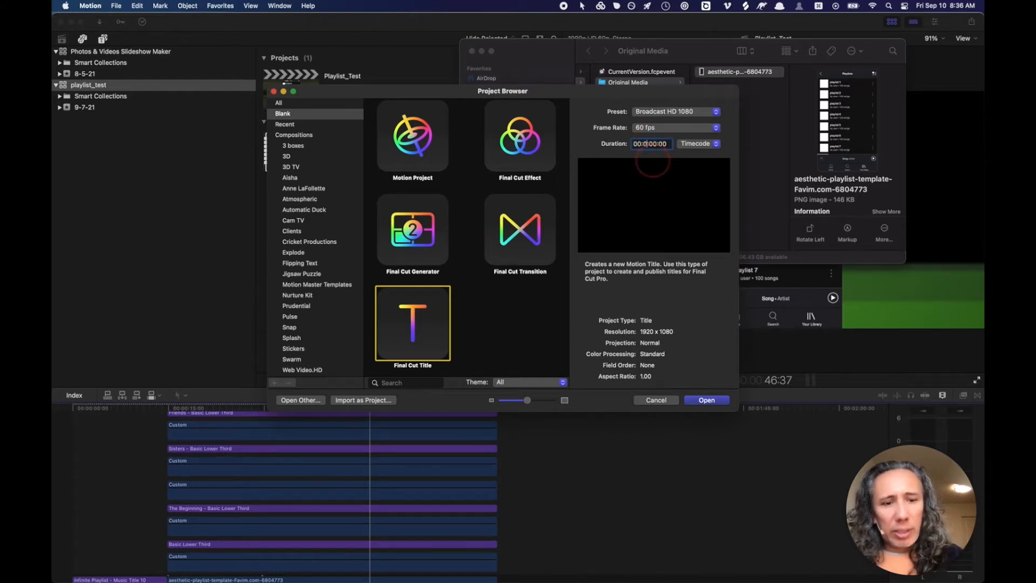
text(0)
click(658, 144)
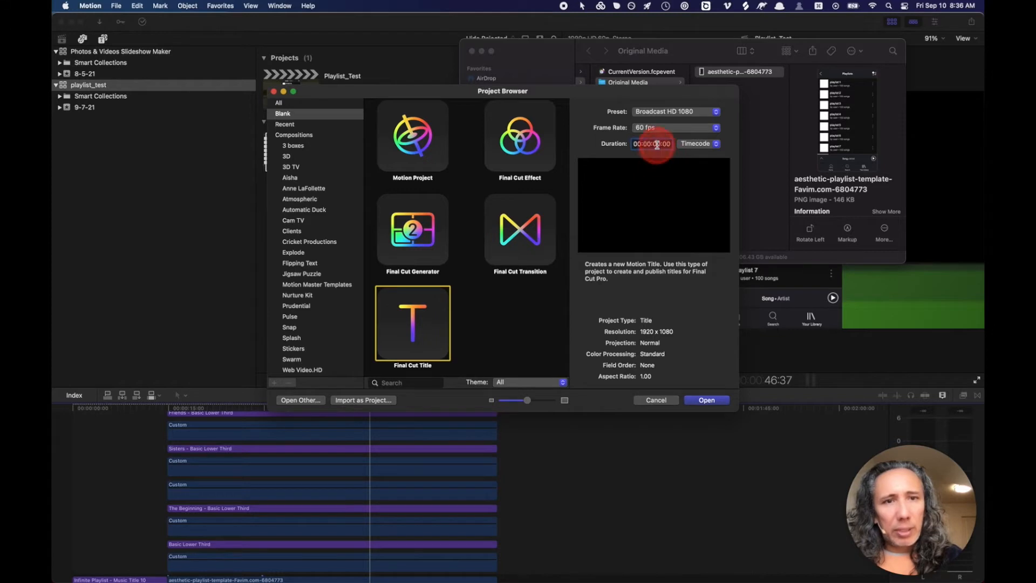
key(BackSpace)
text(1)
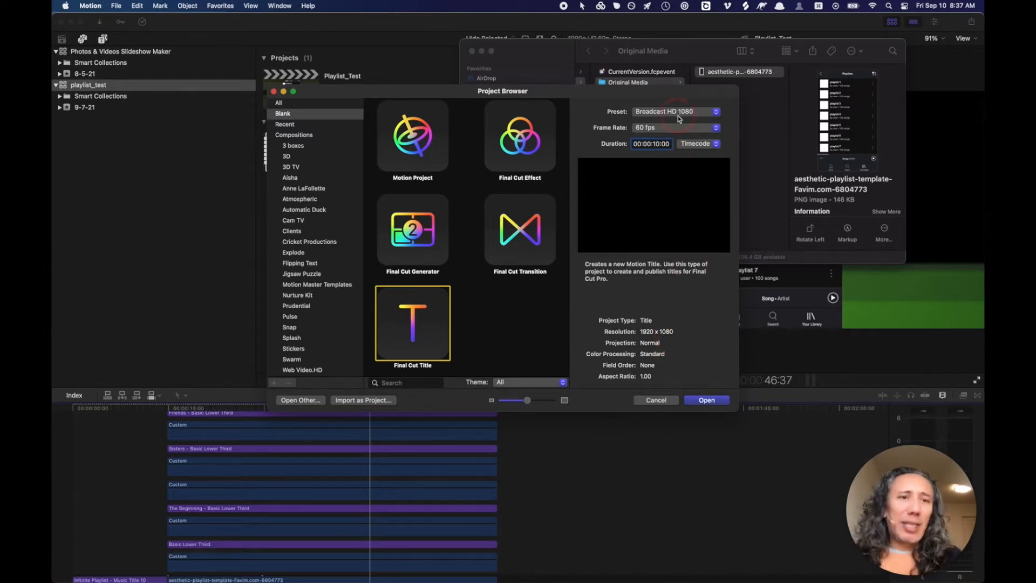
- Shift the Project Browser left and select the template PNG in Finder
click(700, 99)
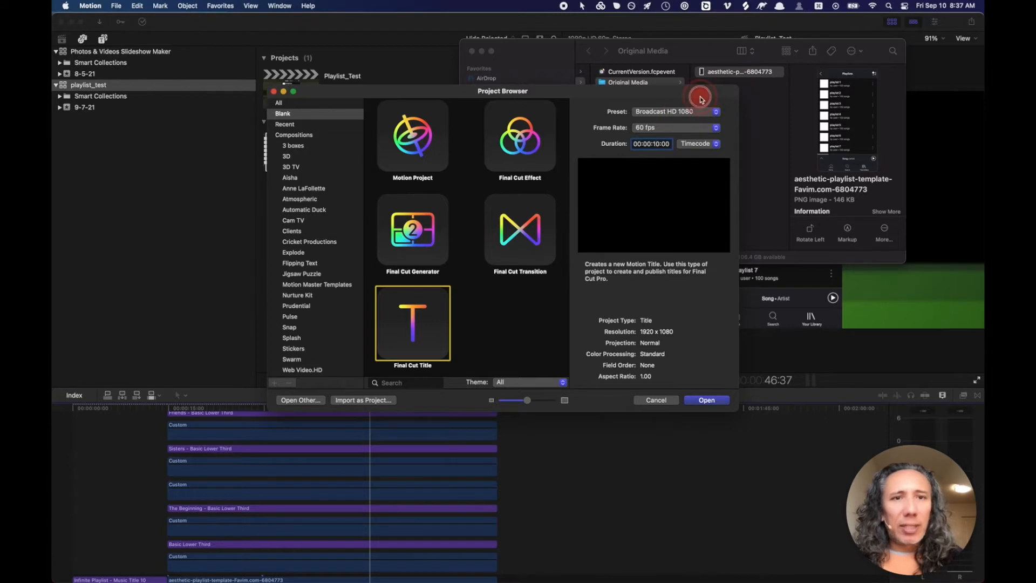
drag(700, 98, 679, 106)
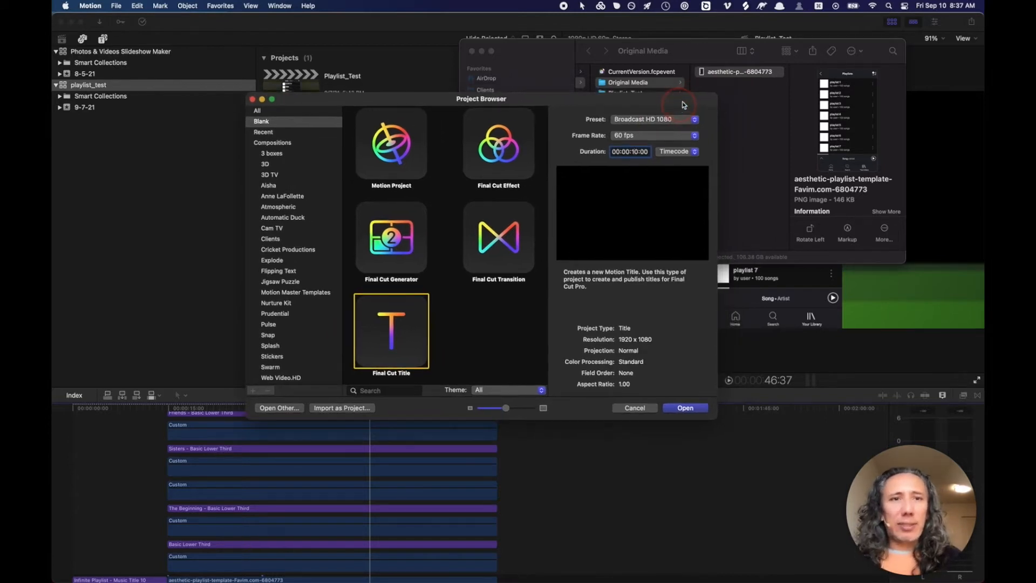
click(701, 71)
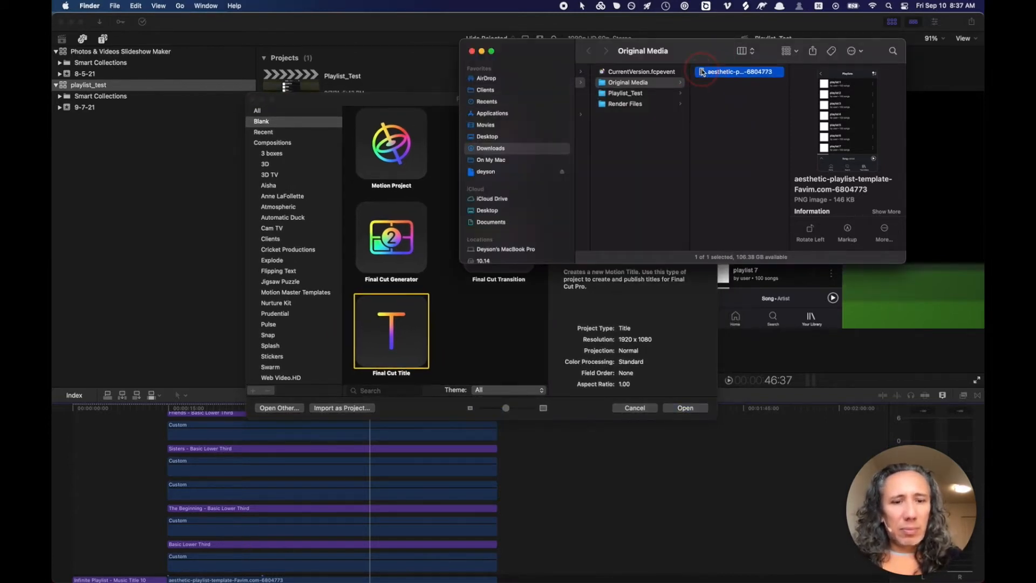
- Check the PNG's file info, then inspect the Sep 5 clip's name and file details in Final Cut Pro
key(super+i)
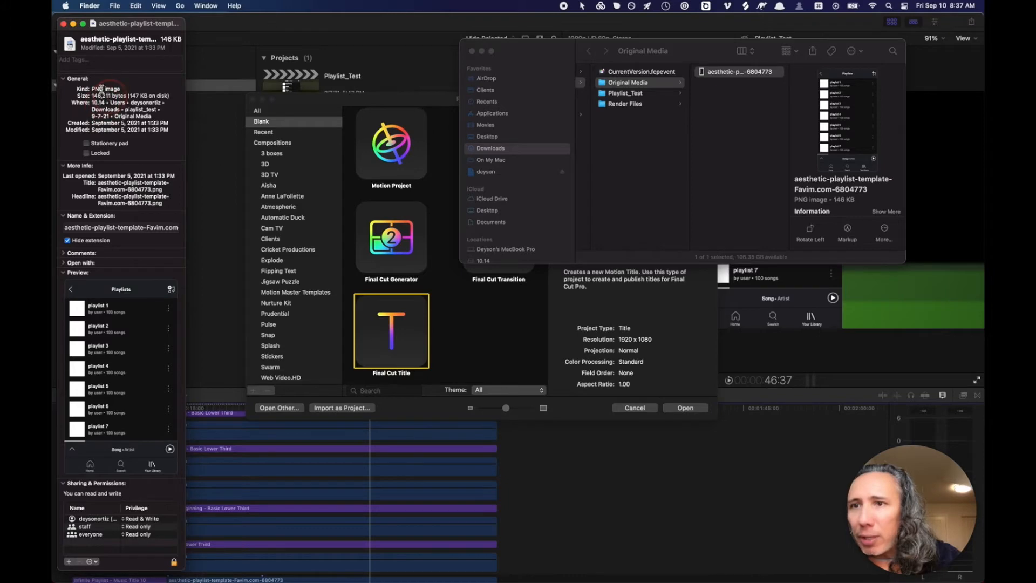
click(63, 24)
key(super+Tab)
key(super+Tab)
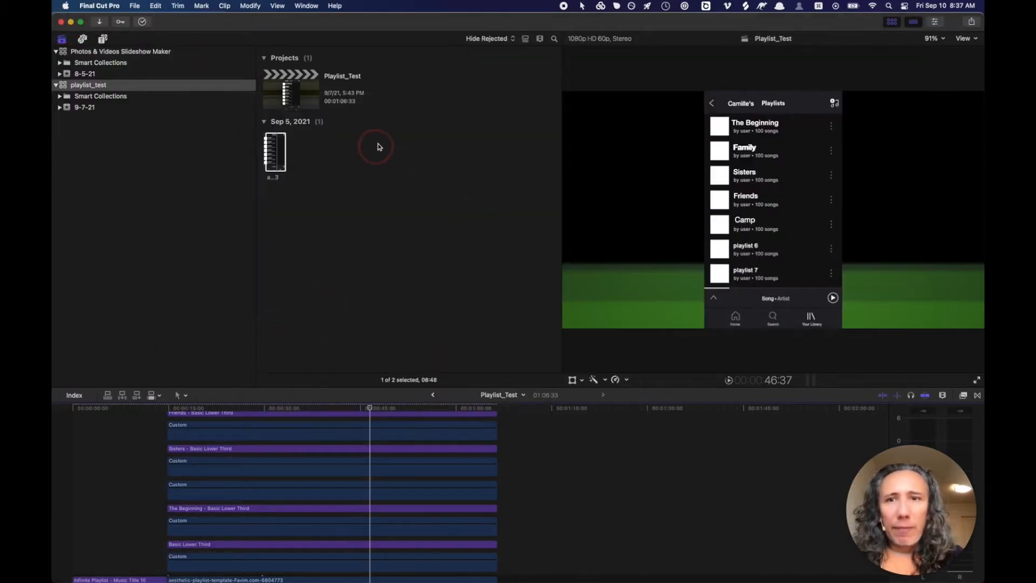
click(278, 146)
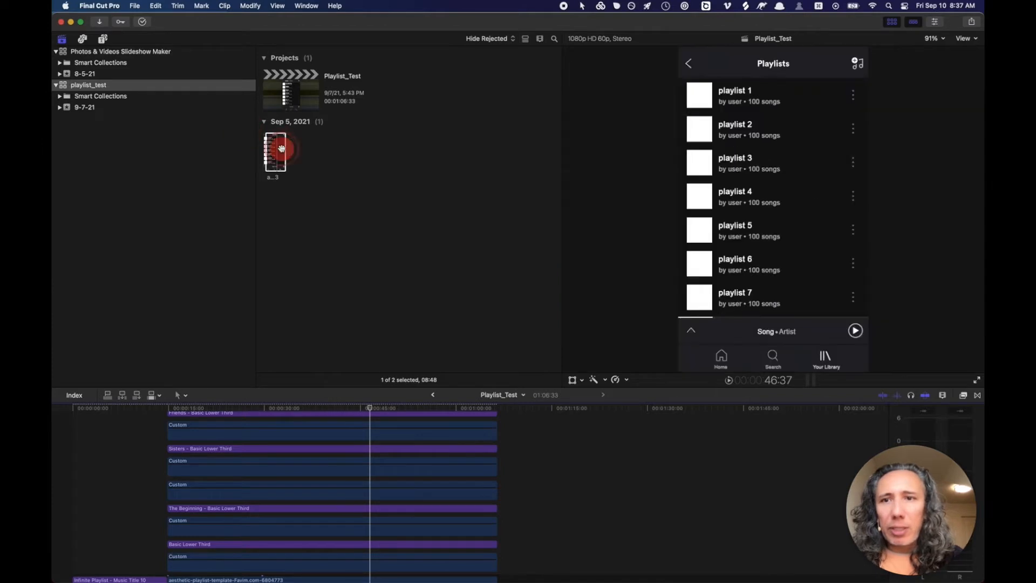
click(936, 25)
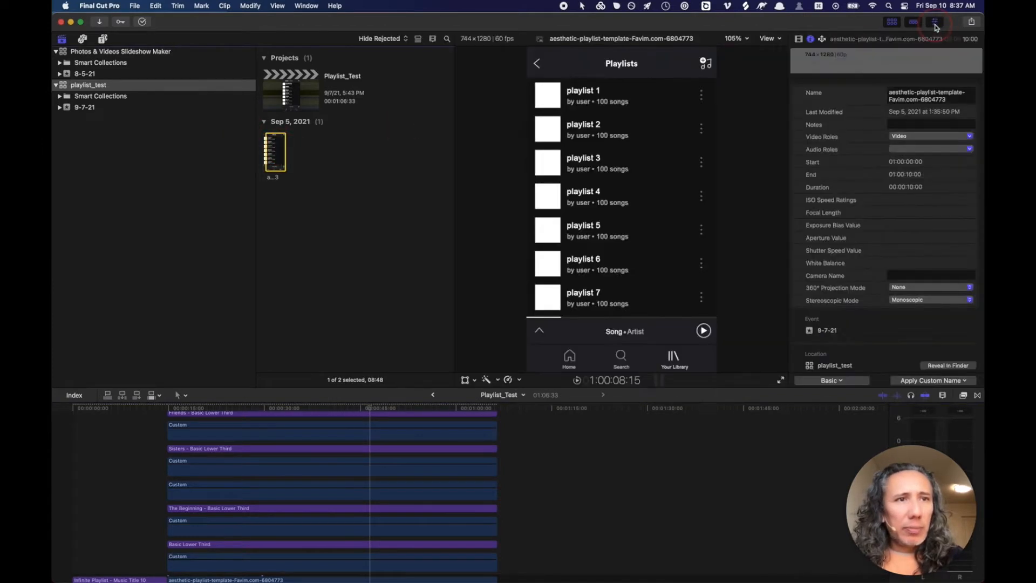
click(855, 112)
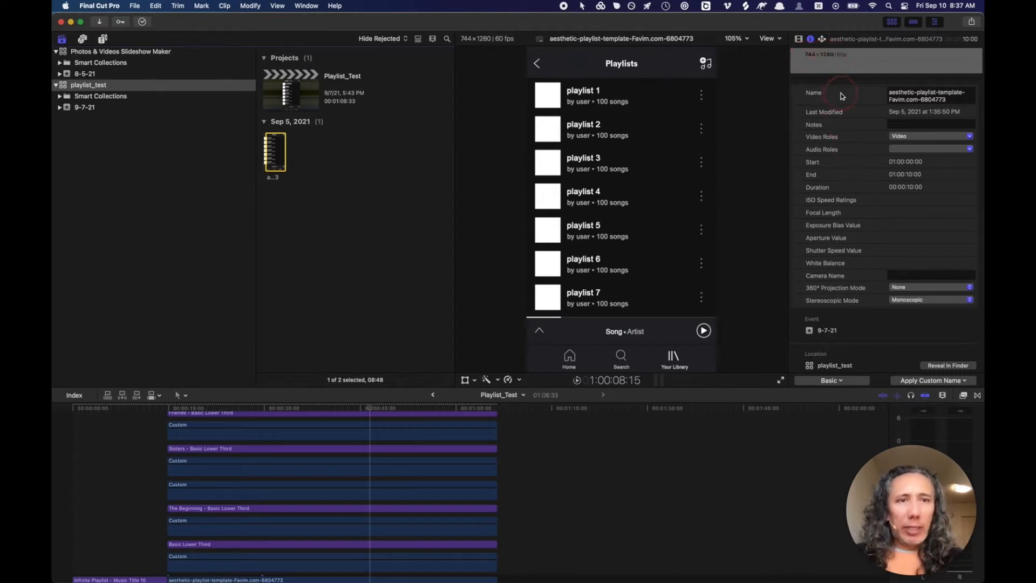
- Cycle through Finder and Final Cut Pro back to Motion's Project Browser
key(super+Tab)
click(264, 286)
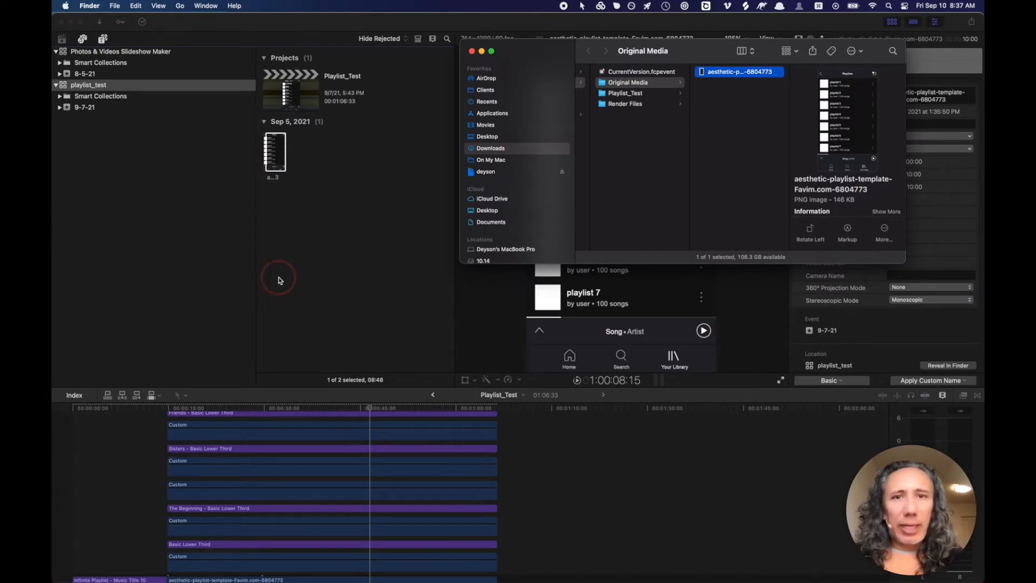
key(super+Tab)
click(272, 293)
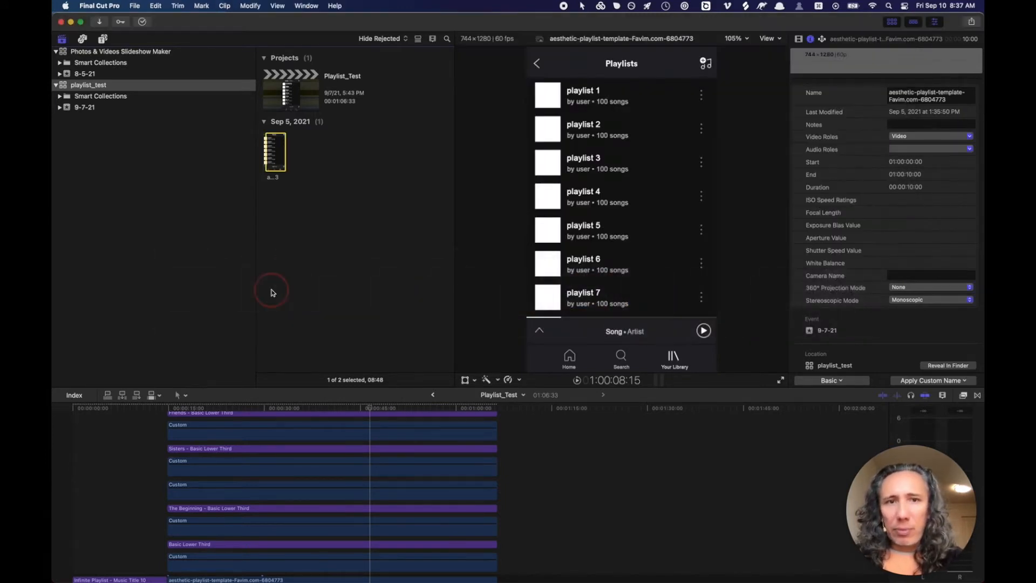
key(super+Tab)
key(Tab)
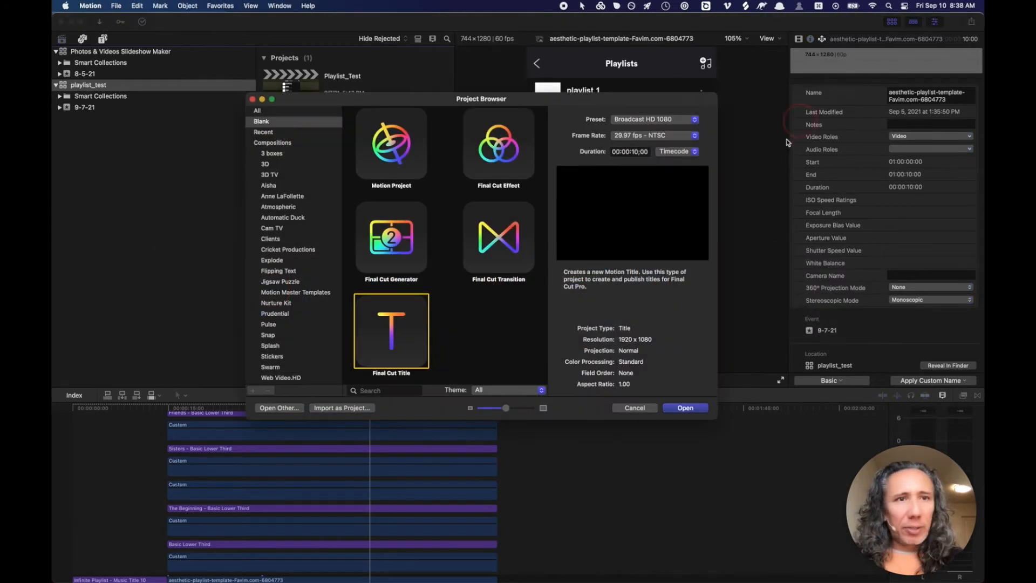
- Open the new Final Cut Title project and delete its Type Text Here layer
click(679, 409)
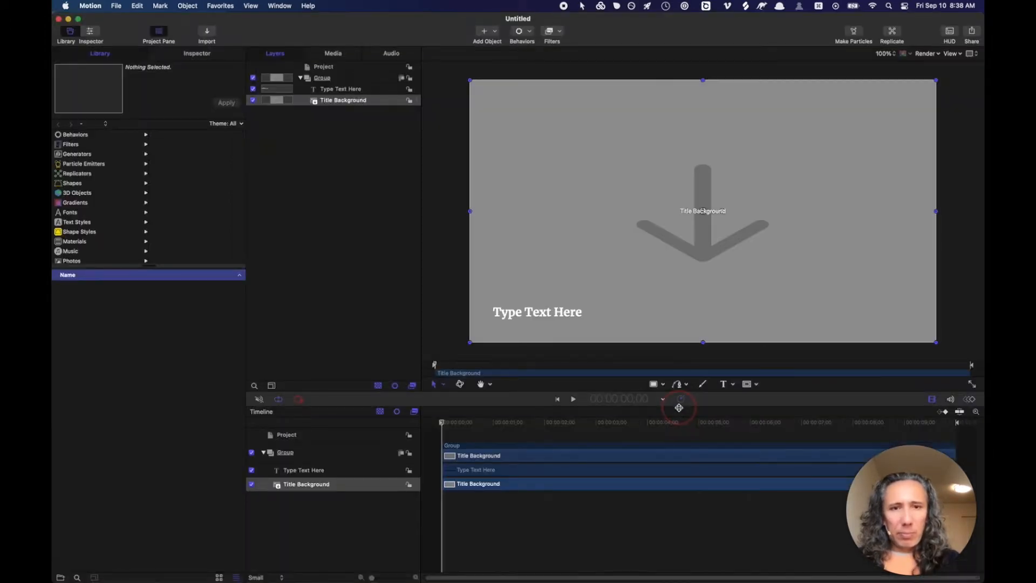
click(335, 90)
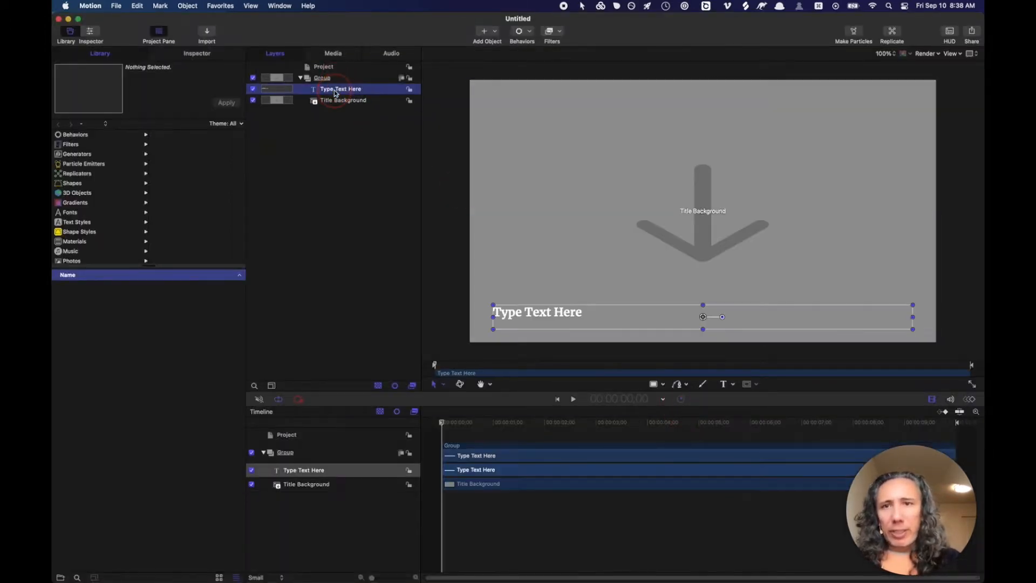
key(Delete)
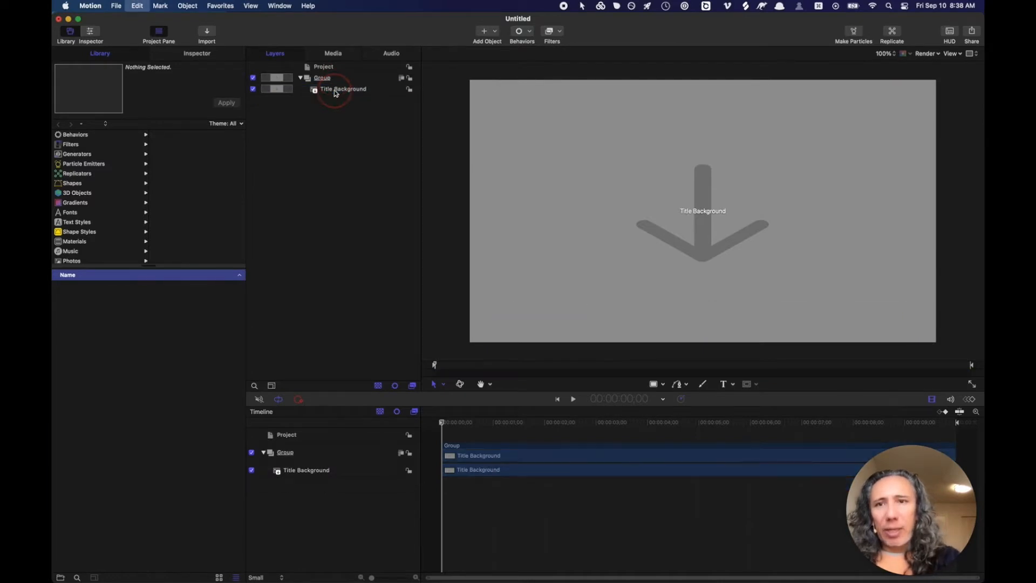
- Rename the Group layer to 'Background' and check it contains the Title Background layer
click(325, 81)
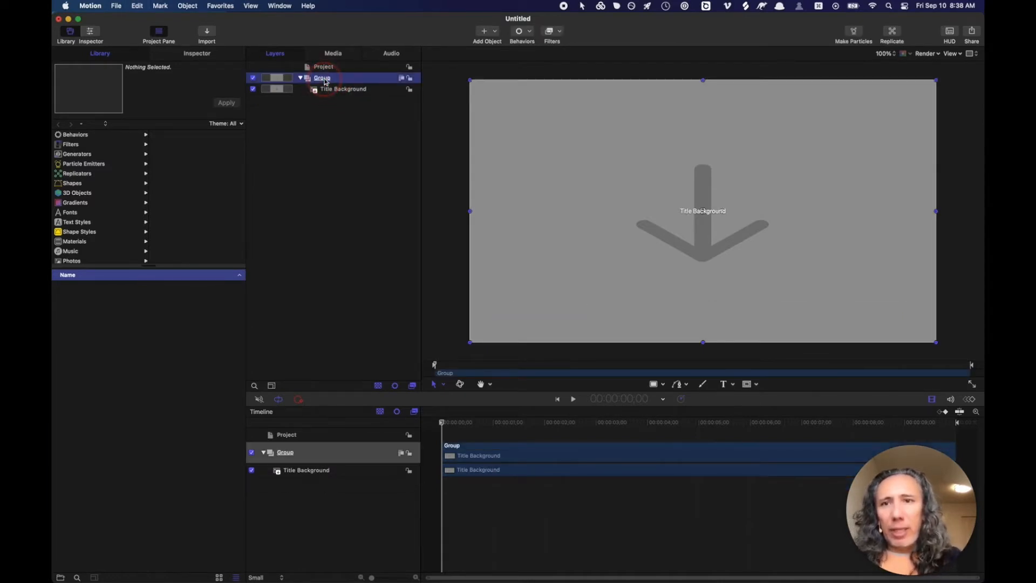
click(325, 79)
text(Backg)
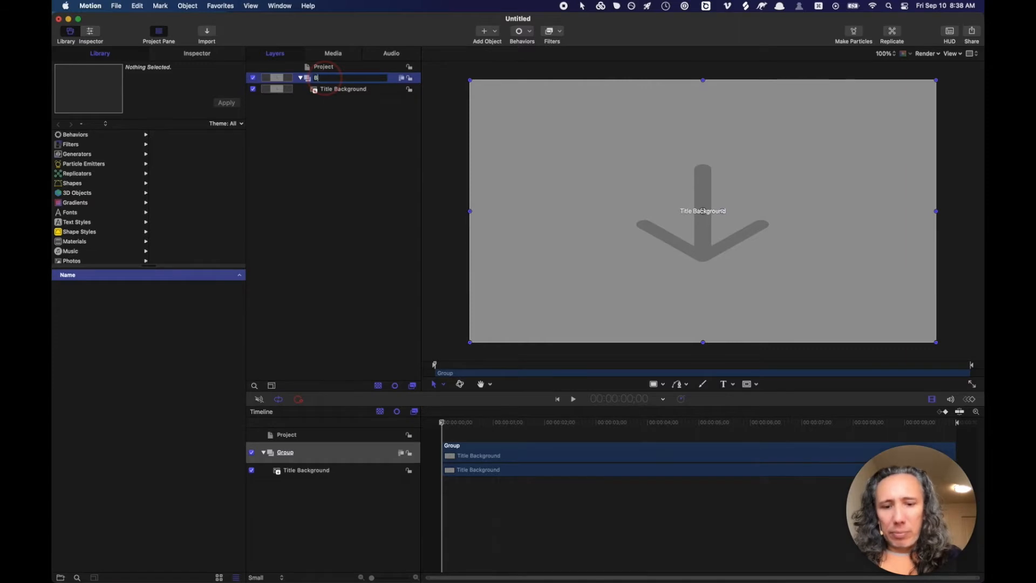
key(BackSpace)
key(BackSpace)
key(BackSpace)
key(BackSpace)
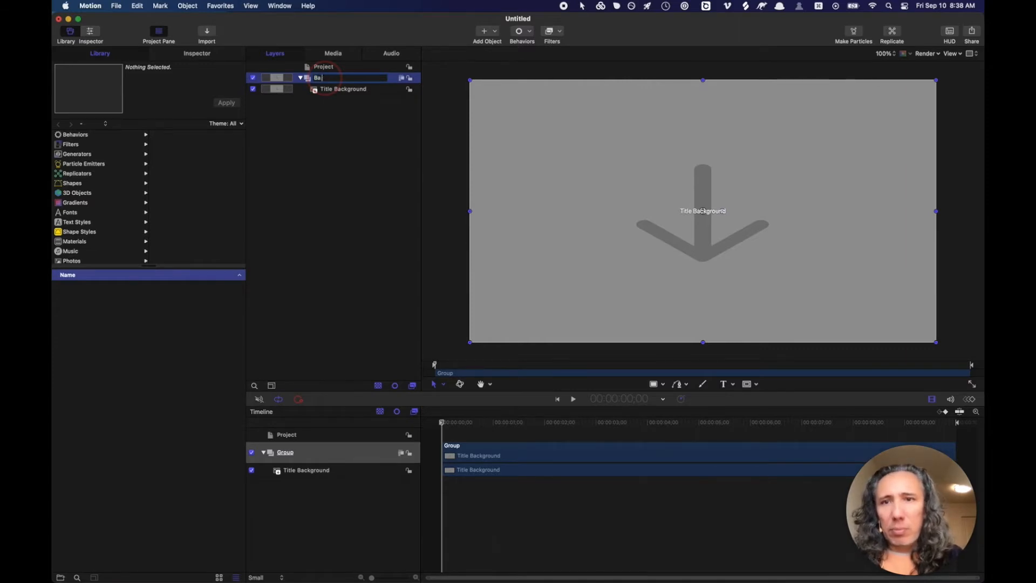
text(ckground)
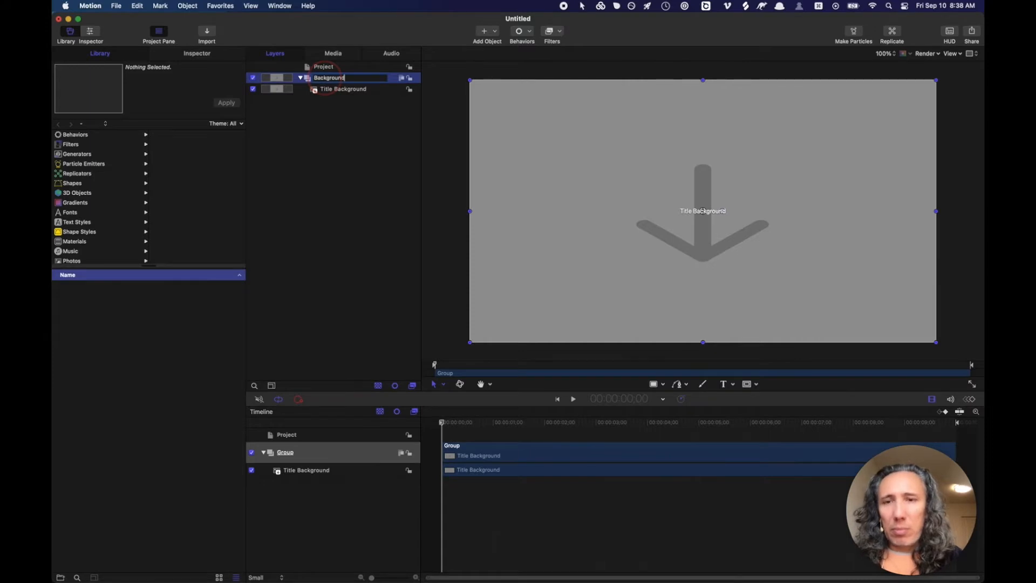
key(Return)
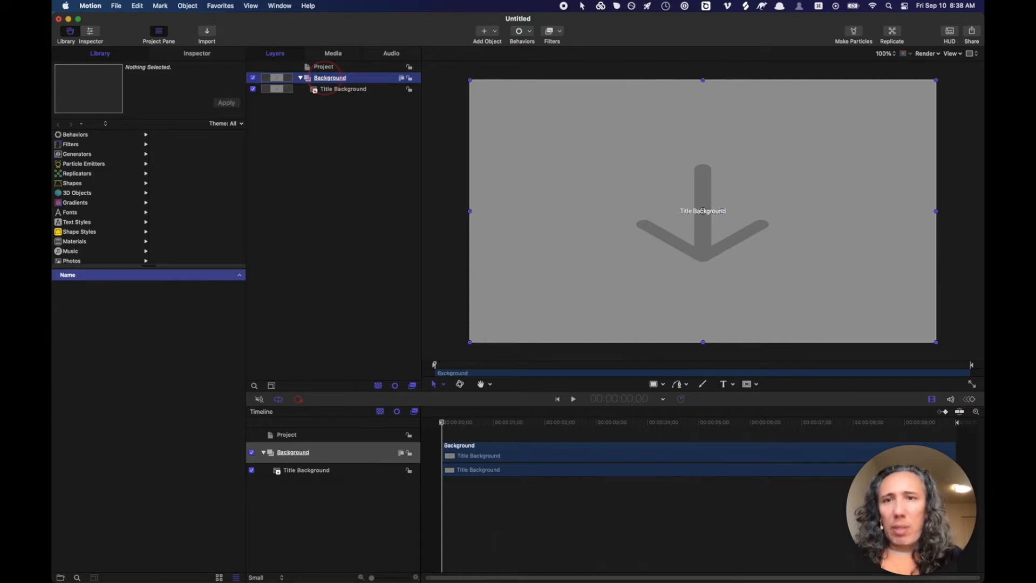
click(300, 78)
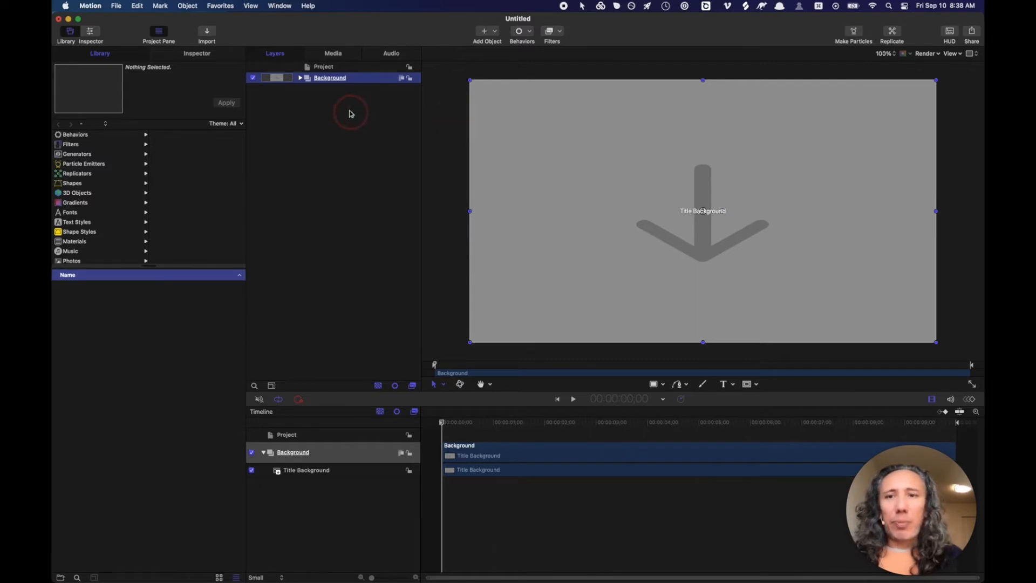
click(300, 78)
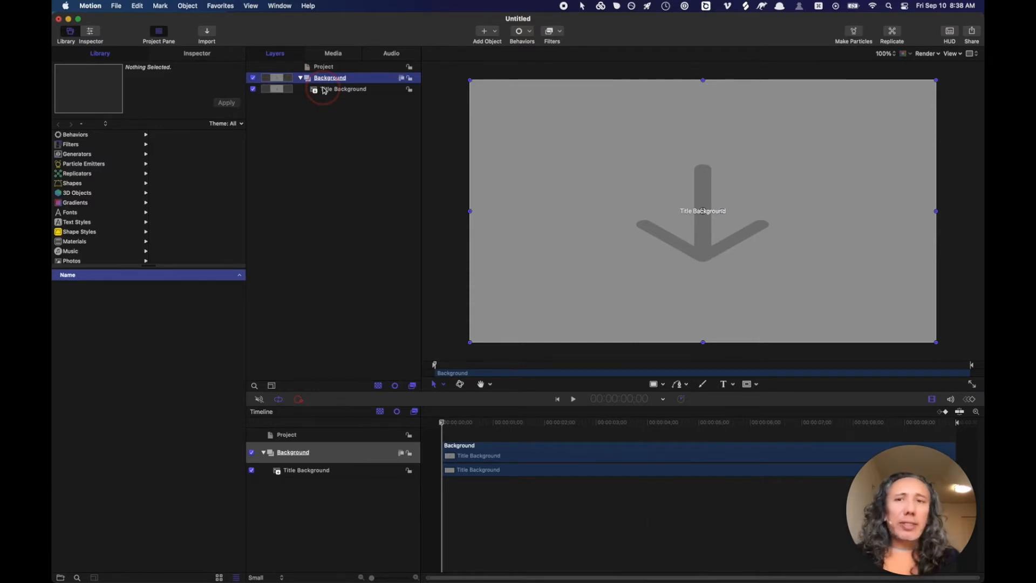
click(327, 90)
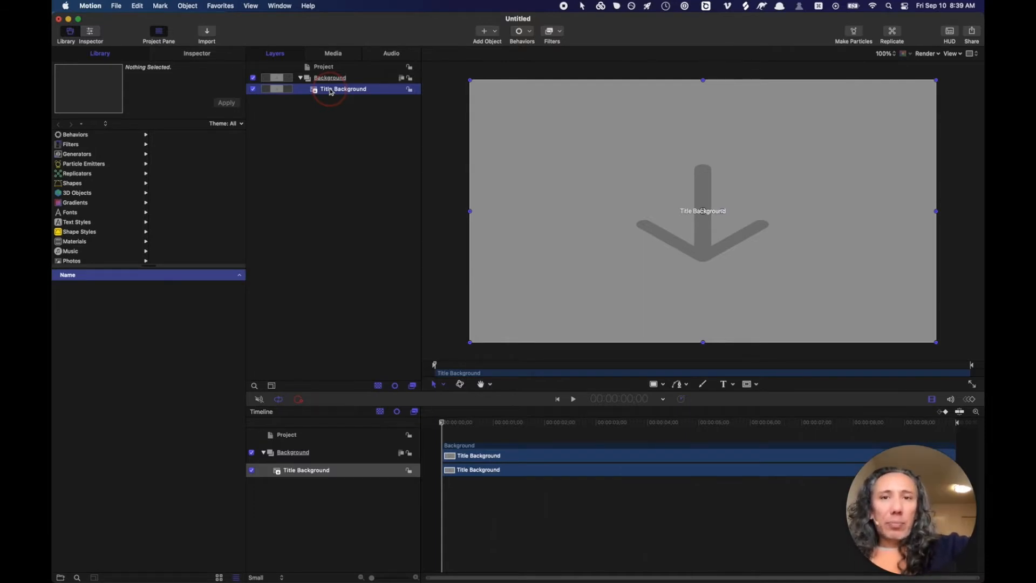
click(323, 78)
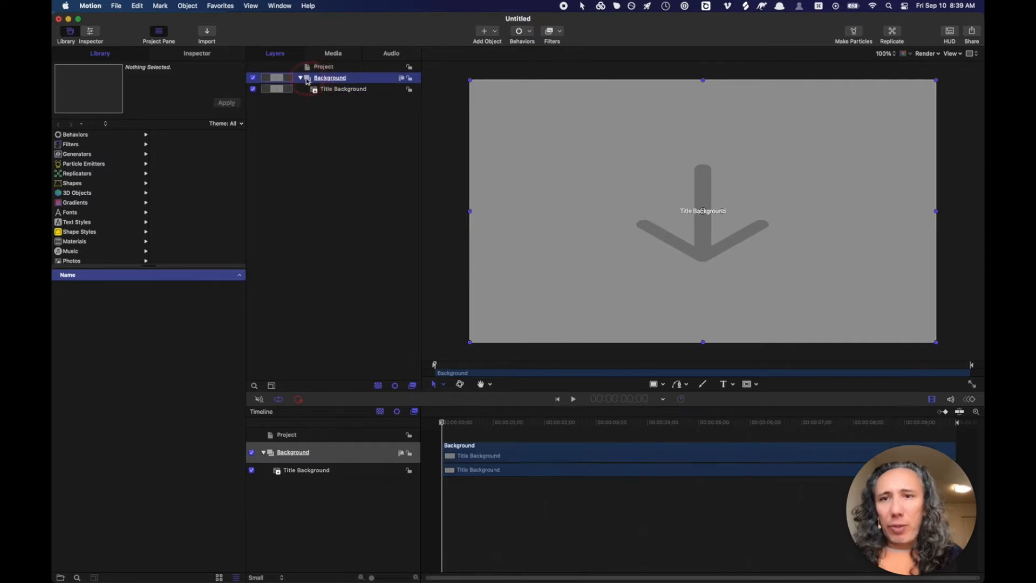
click(301, 79)
- Add an empty group via Add Object and rename it 'Spotify Playlist'
click(484, 31)
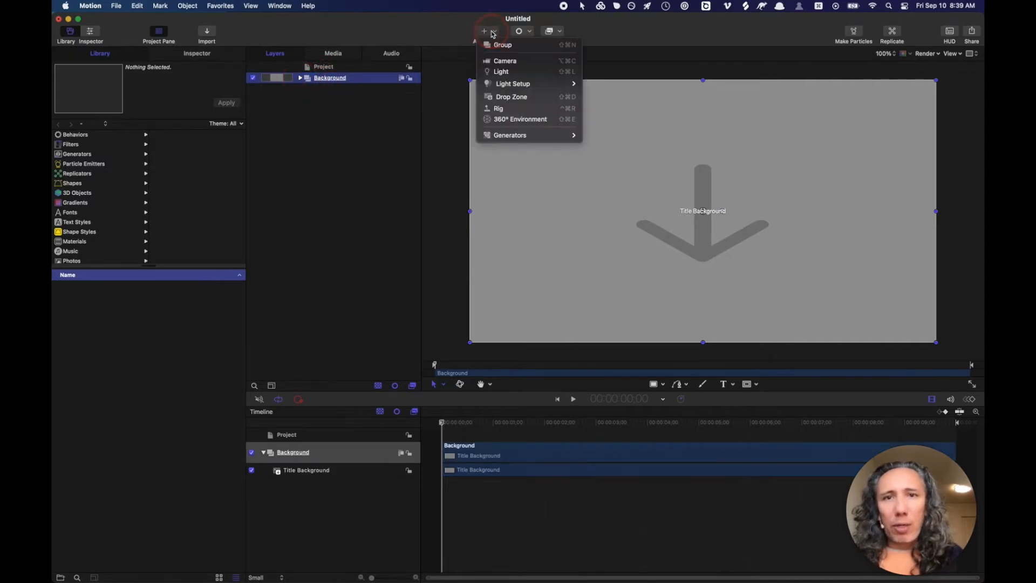
click(458, 30)
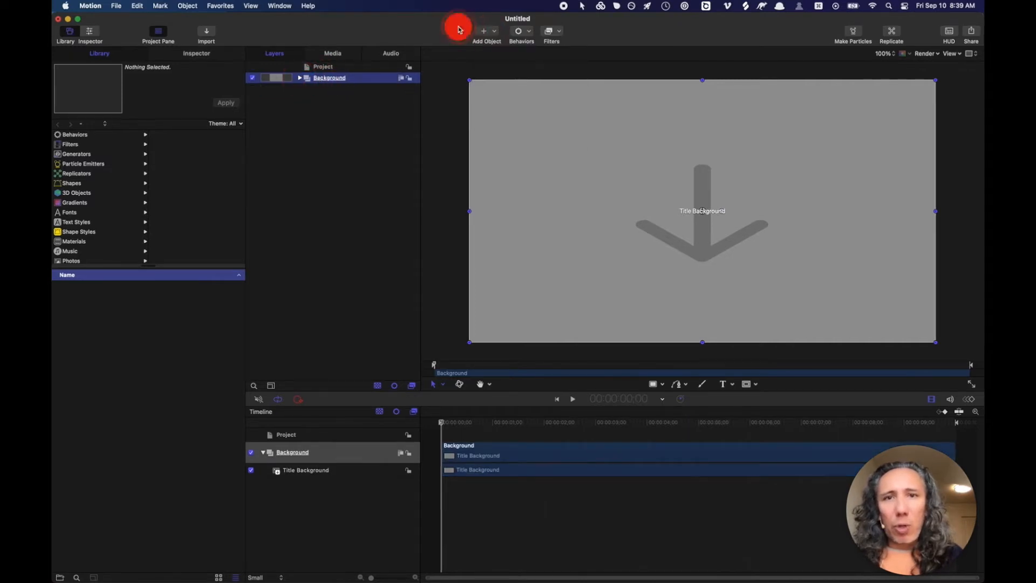
click(491, 32)
click(497, 45)
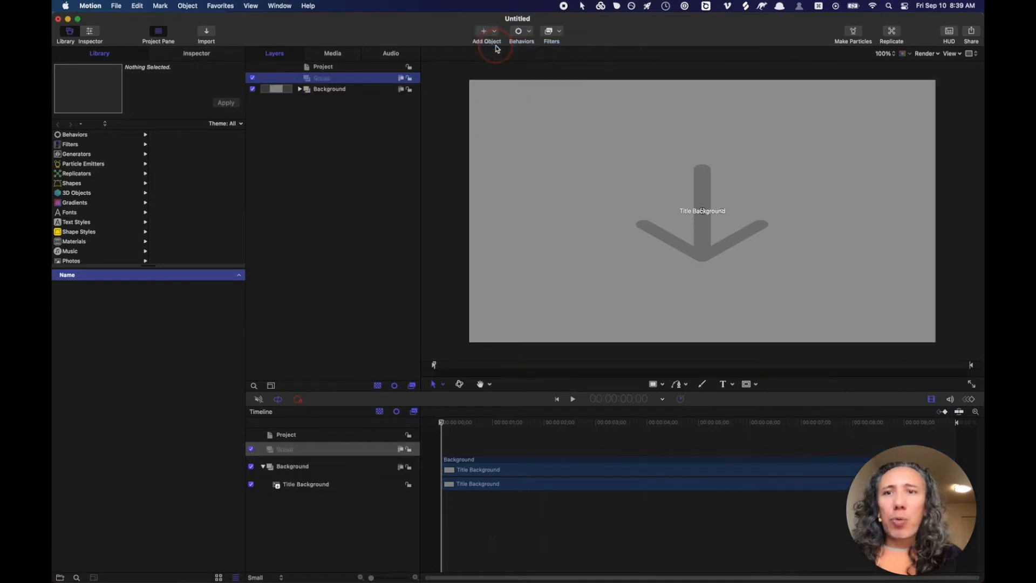
click(324, 79)
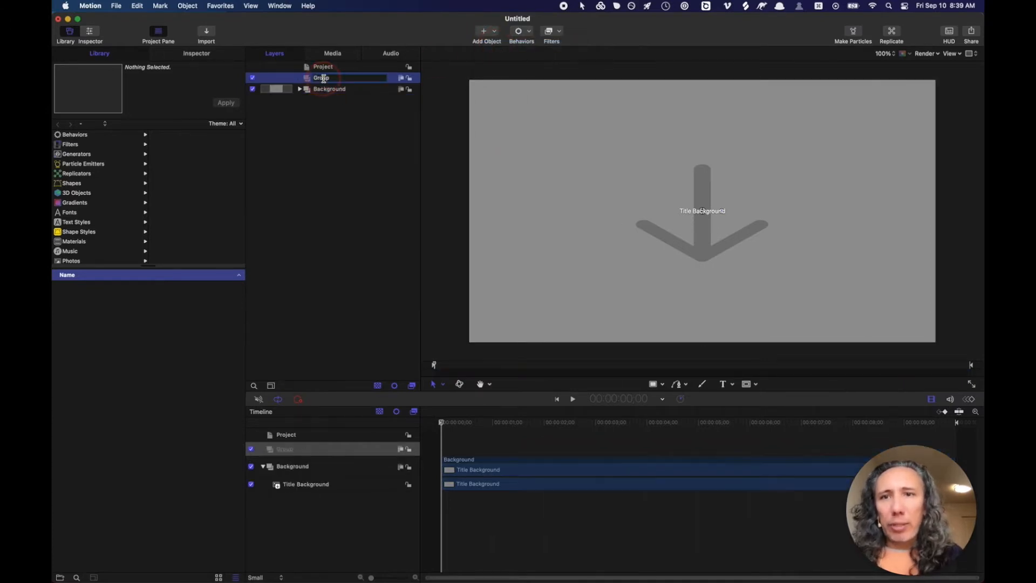
double_click(325, 81)
text(Sppot)
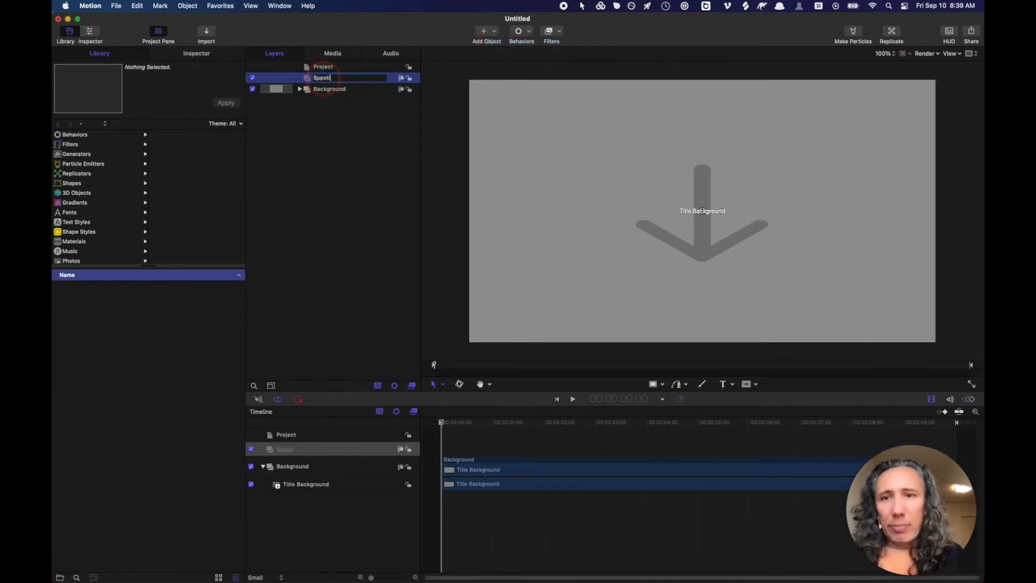
key(BackSpace)
key(BackSpace)
key(BackSpace)
text(o)
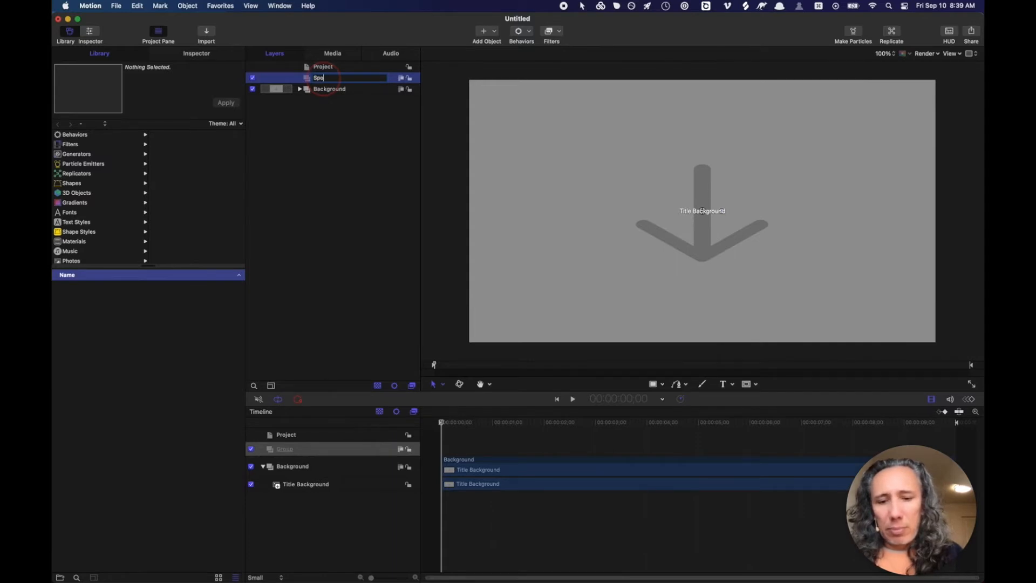
text(tify Playl)
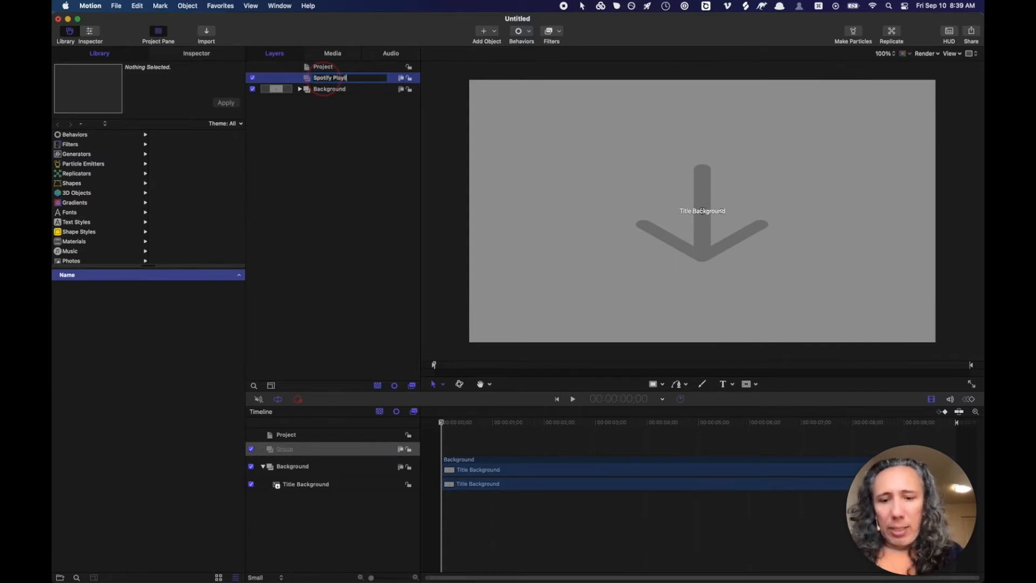
text(ist)
key(Return)
key(super+Tab)
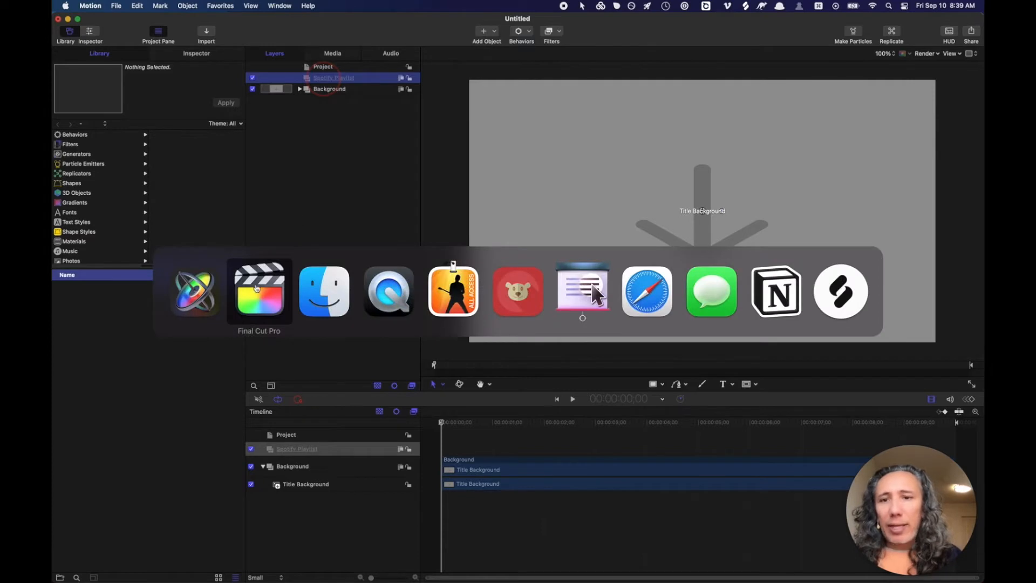
- Drag the aesthetic-playlist-template-Favim.com-6804773 PNG from Finder into the Spotify Playlist group
click(321, 296)
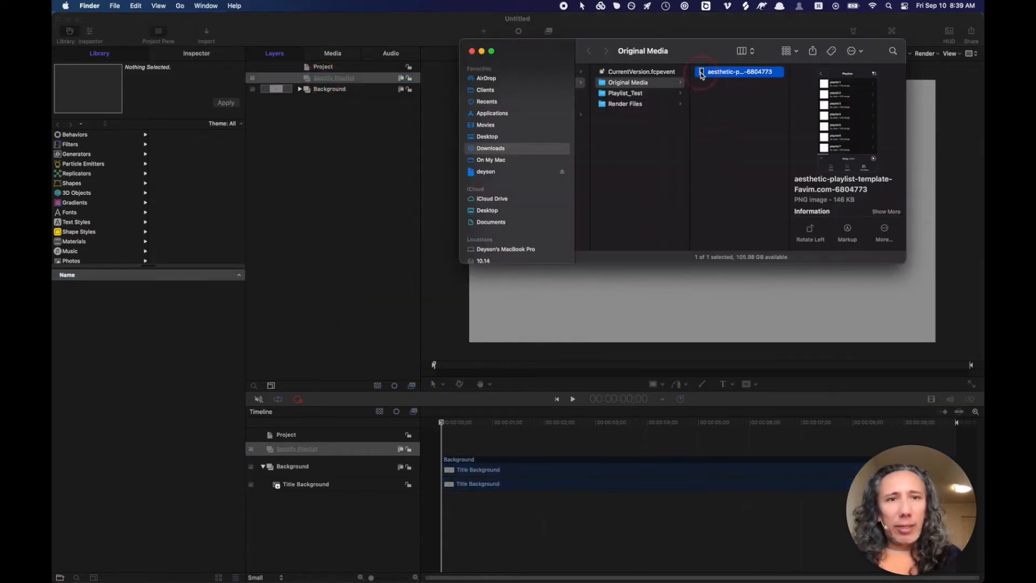
drag(702, 74, 339, 79)
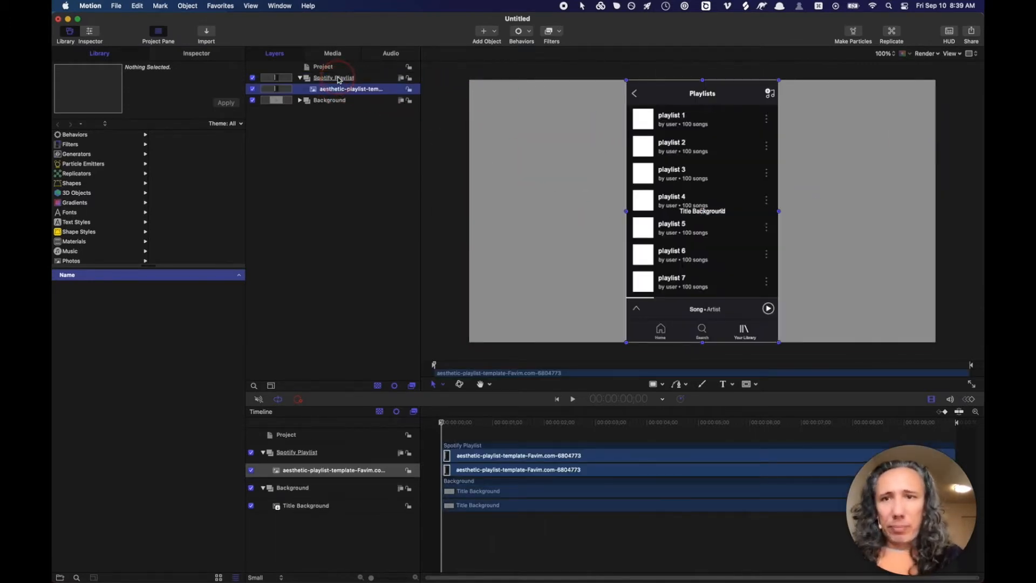
click(314, 92)
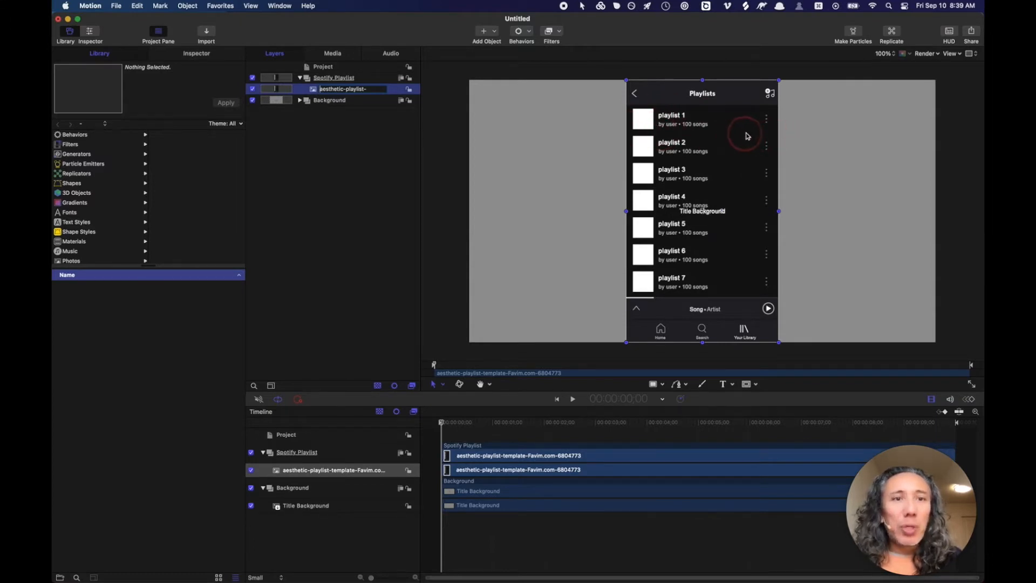
- Keep the image layer's name and open the Publish Template settings with Cmd-S
key(Return)
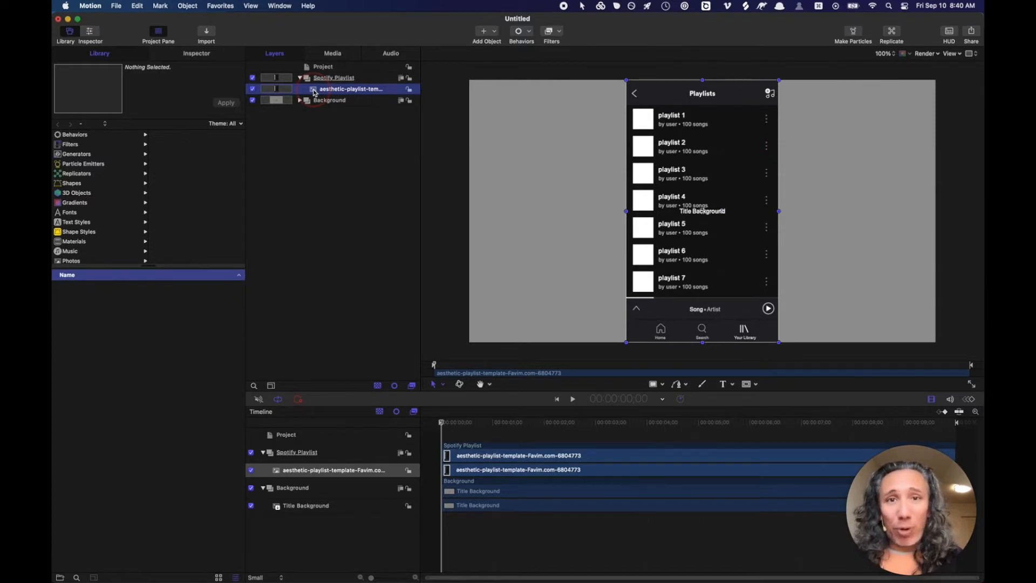
key(super+s)
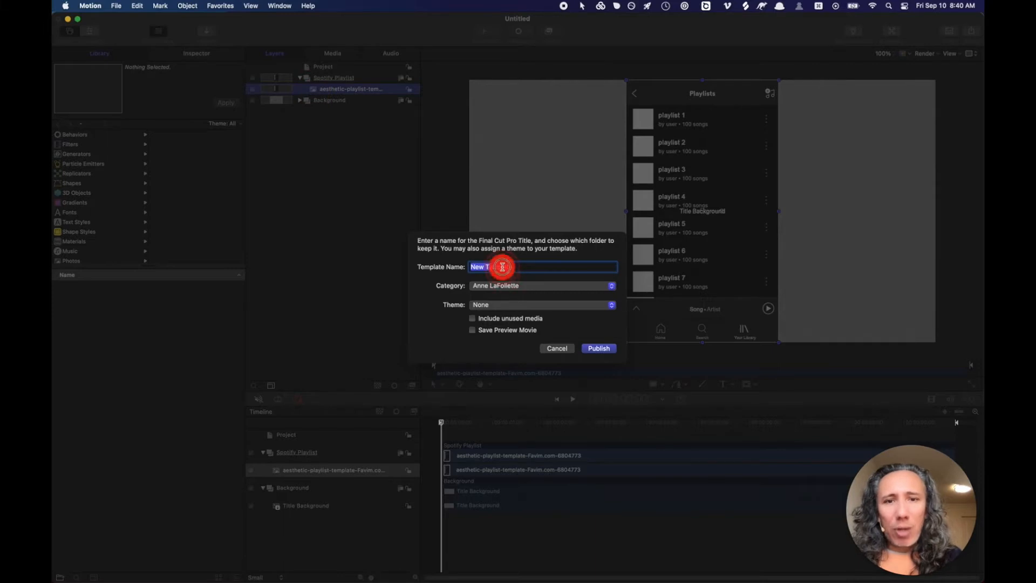
- Name the template 'Spotify Playlist', file it in a new custom category, and publish with no theme
text(Spot)
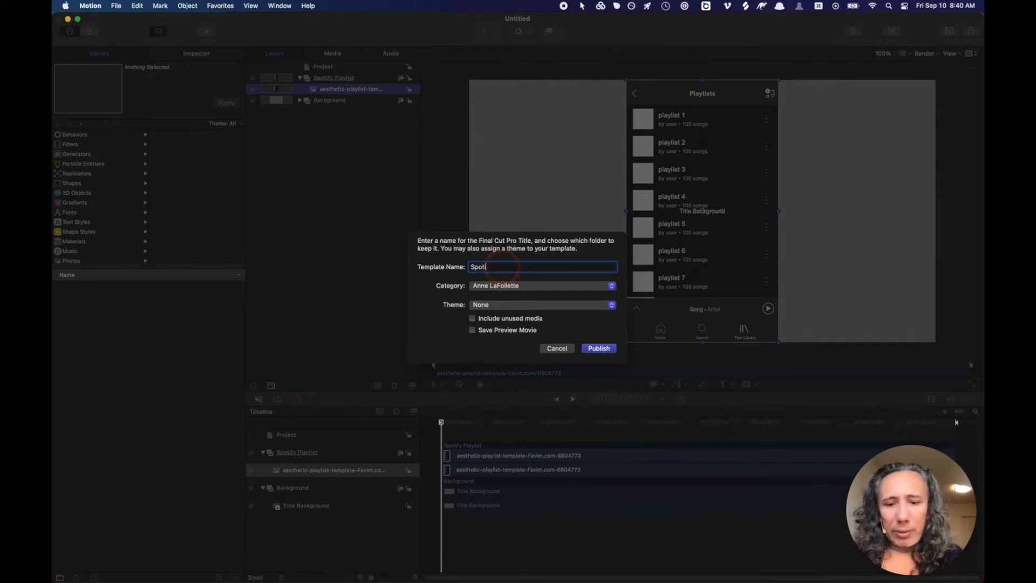
text(ify Play)
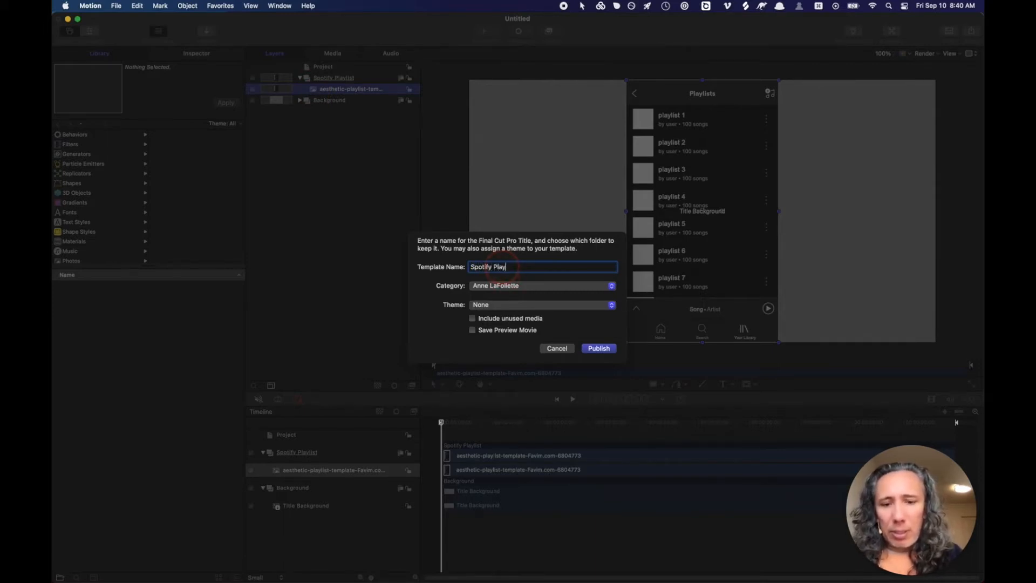
text(list)
click(542, 286)
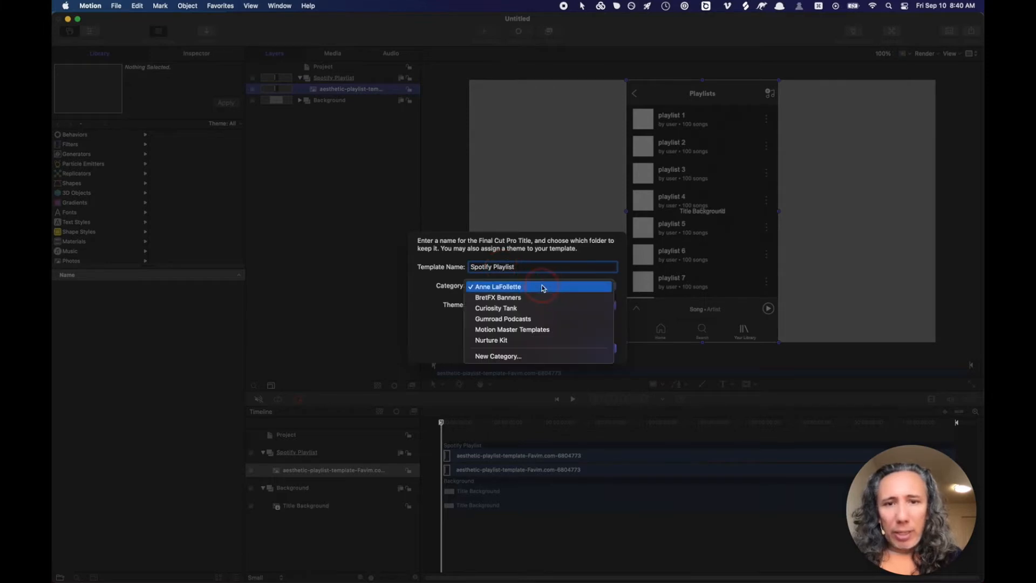
click(501, 360)
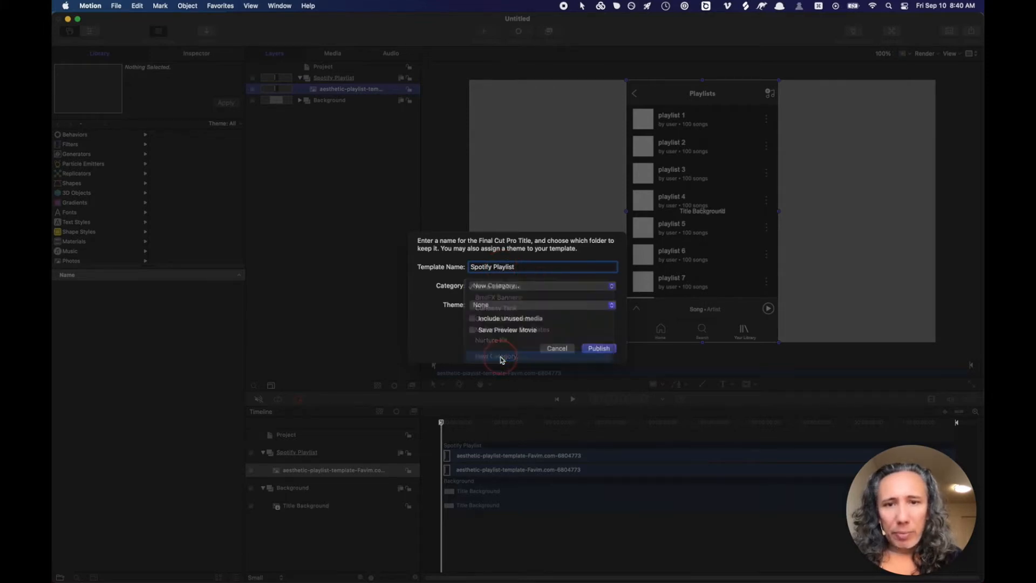
text(Justy)
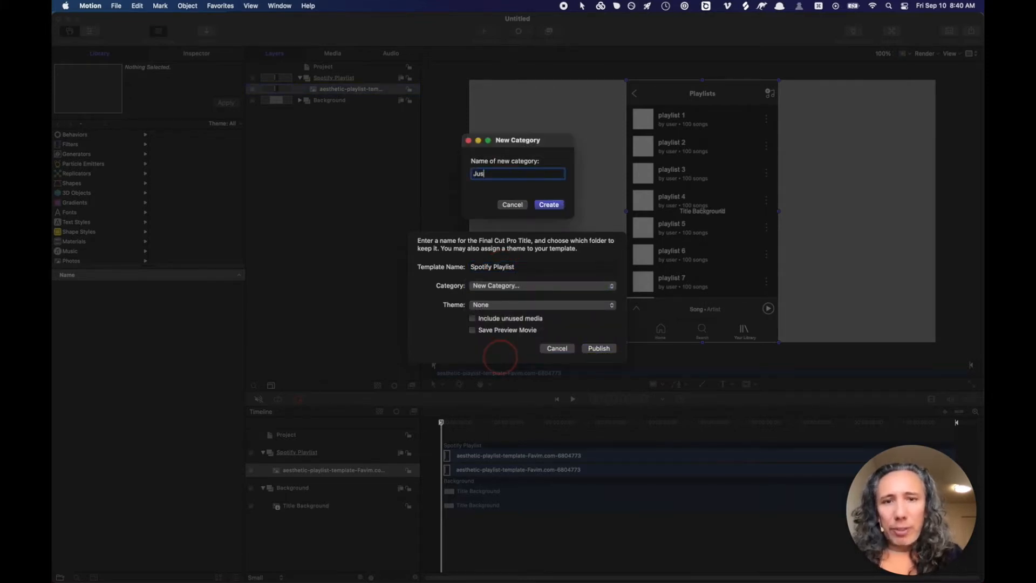
key(BackSpace)
key(BackSpace)
key(BackSpace)
text(dy)
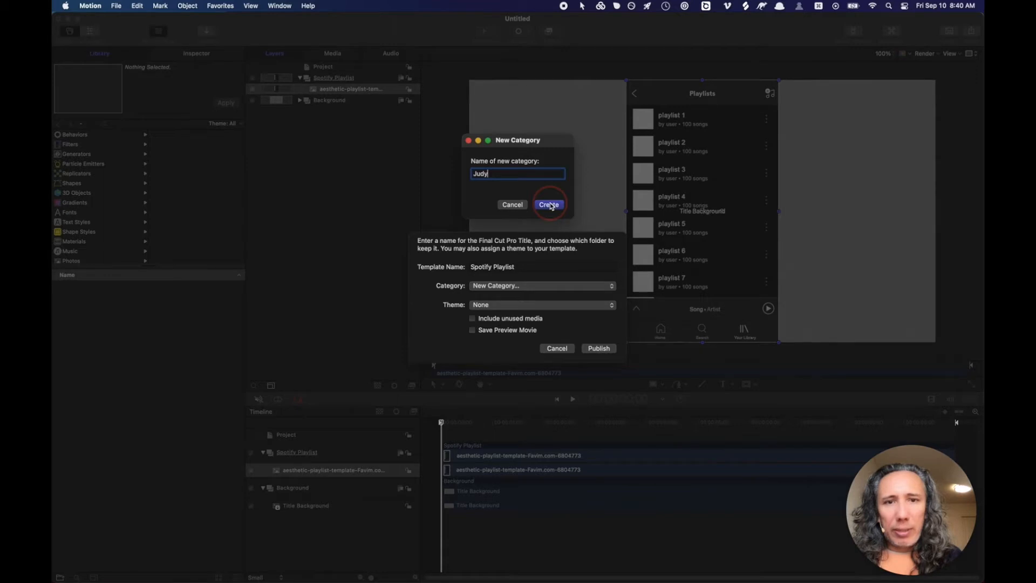
click(550, 204)
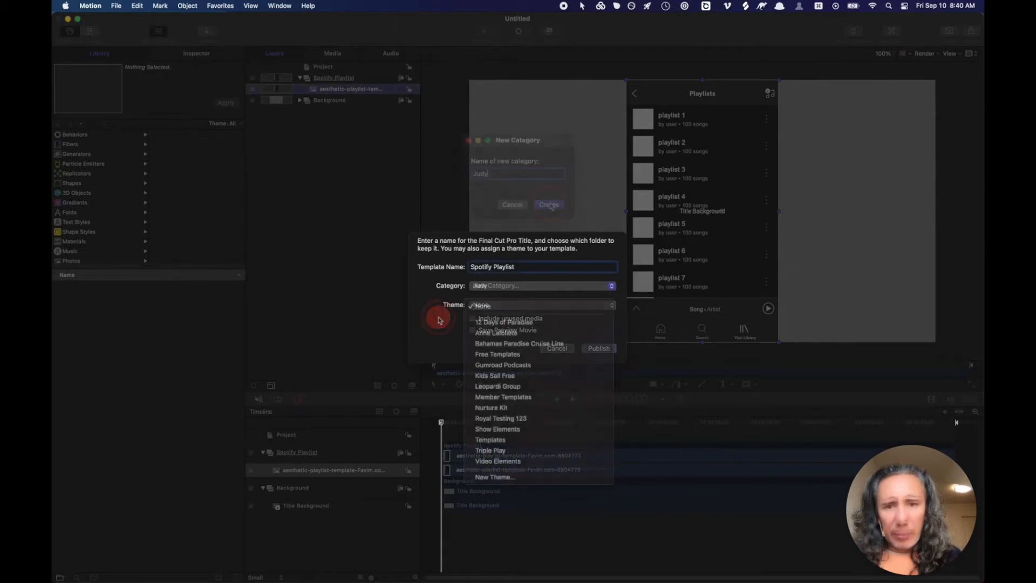
click(438, 317)
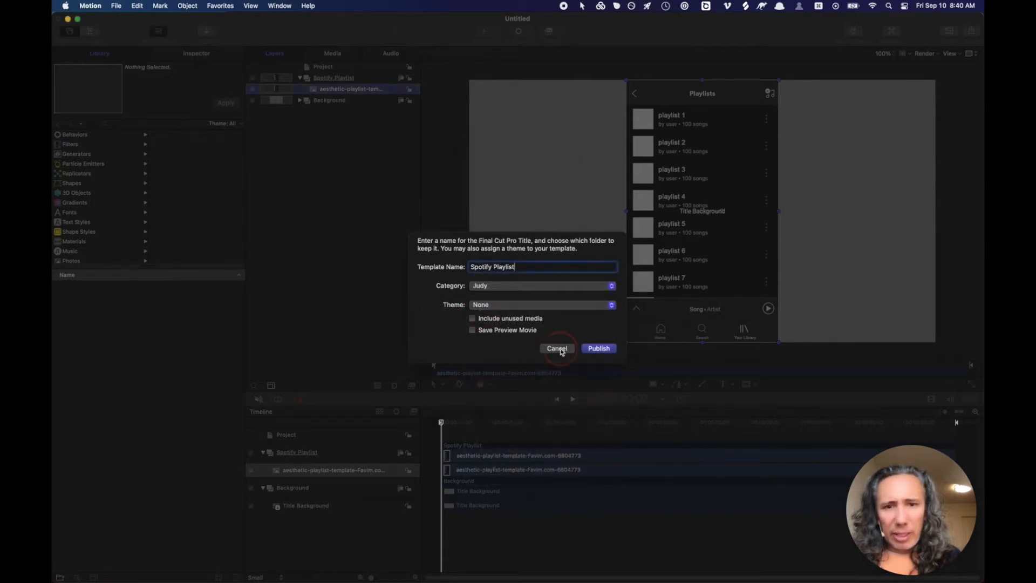
click(600, 349)
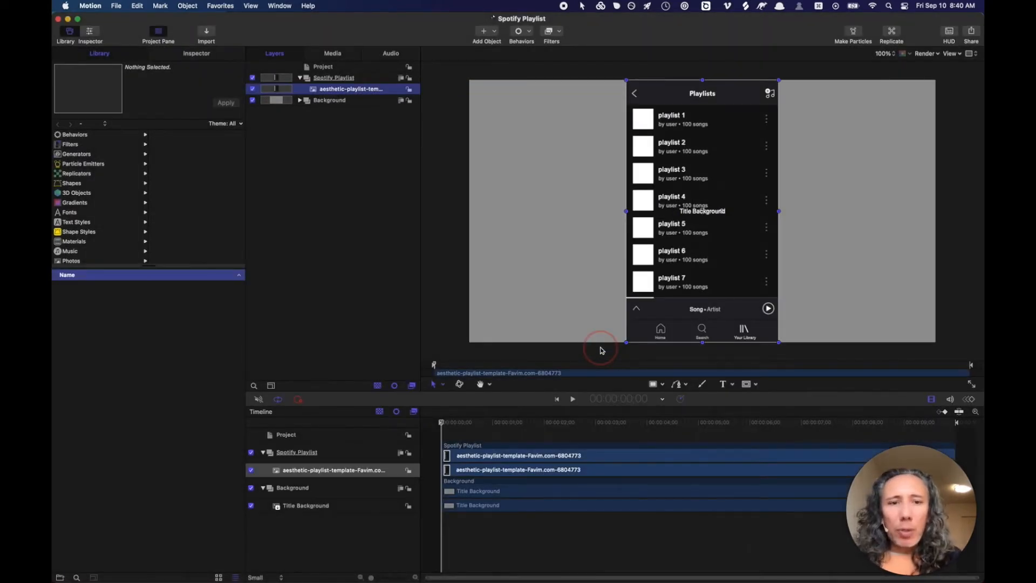
- Draw a rectangle over the playlist 1 title and subtitle, then select its Rectangle layer
click(653, 384)
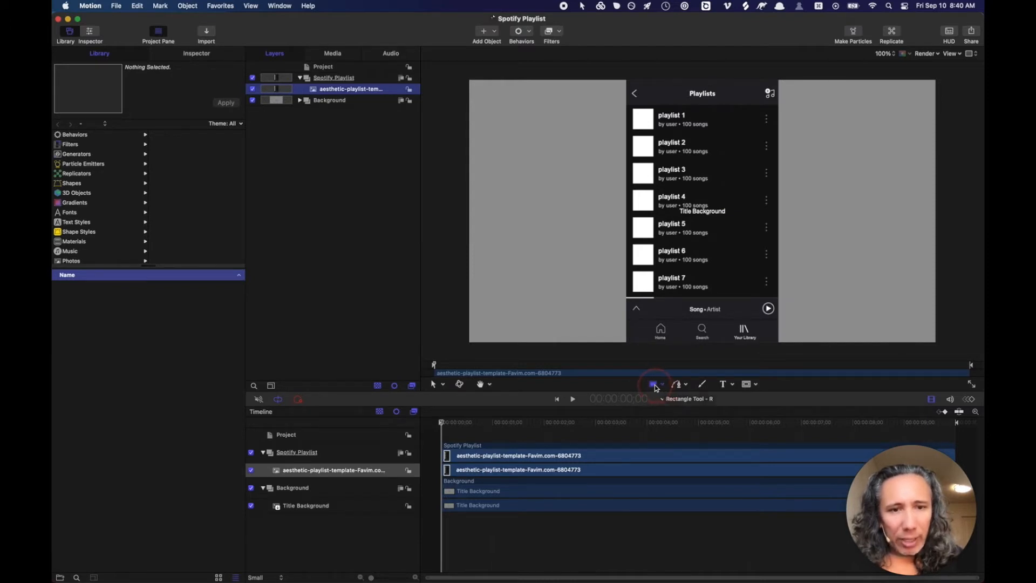
click(655, 110)
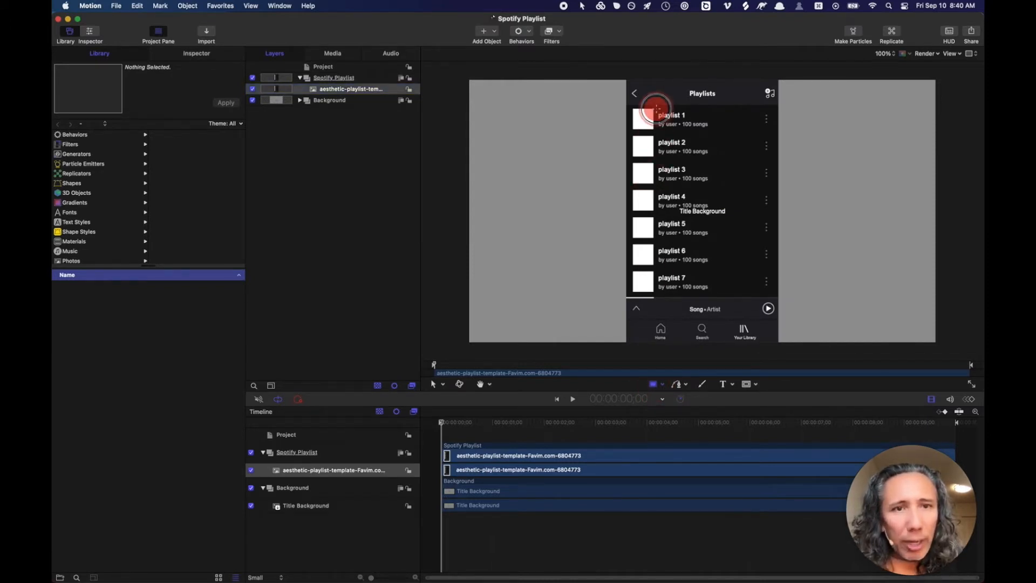
drag(656, 109, 762, 130)
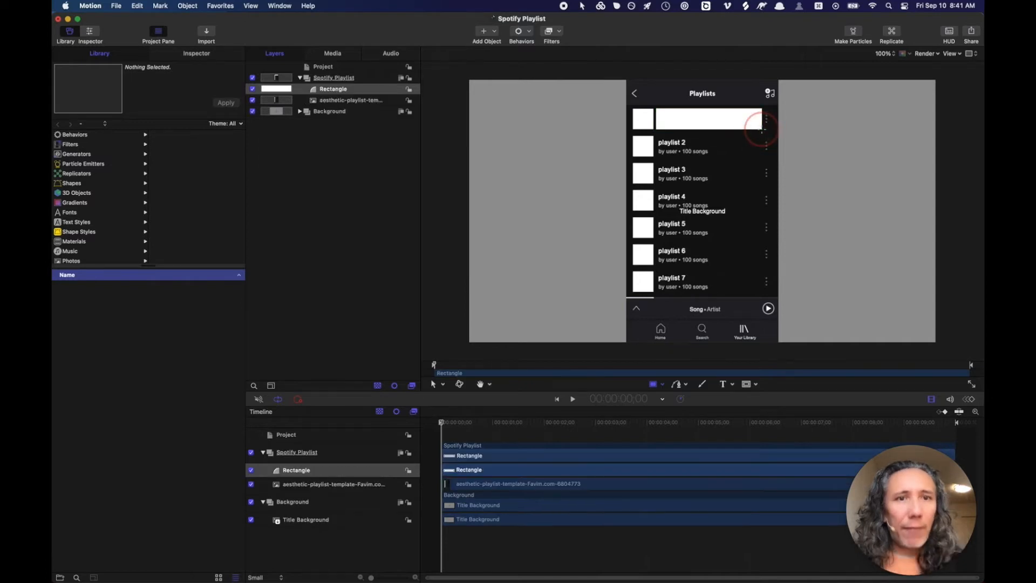
click(312, 91)
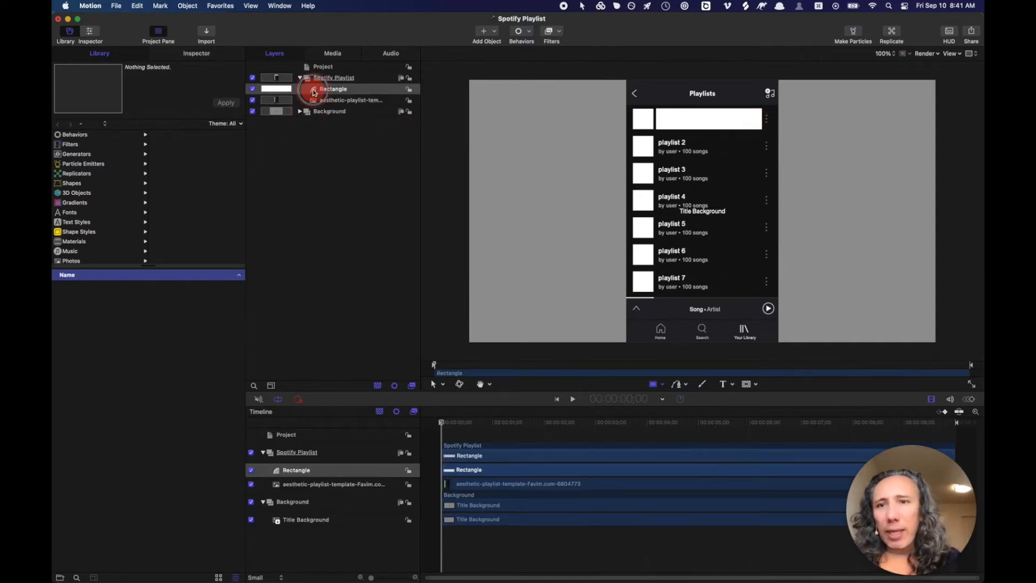
- Fill the rectangle with the black background colour sampled from the canvas via the eyedropper
click(197, 55)
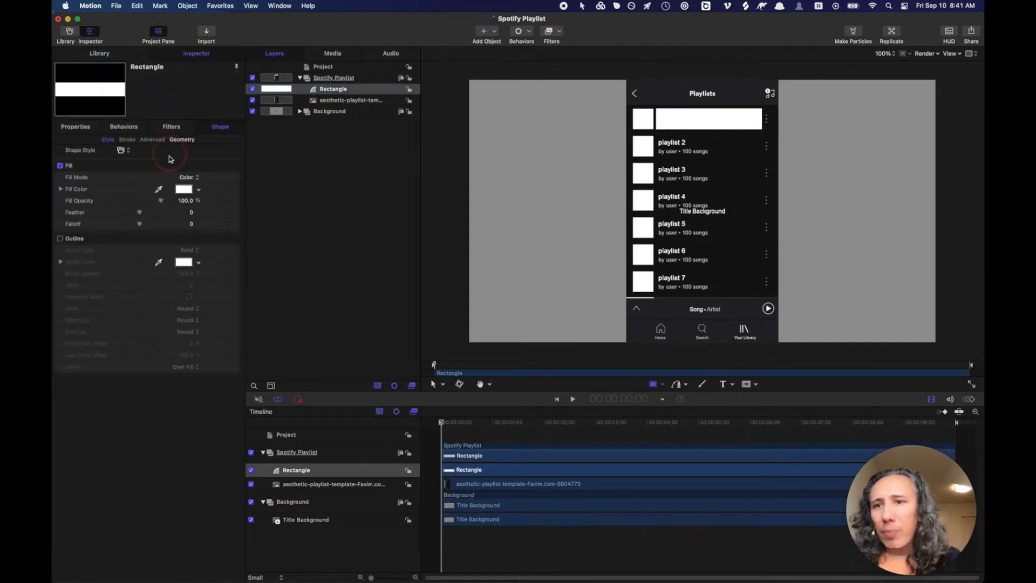
click(159, 190)
click(160, 190)
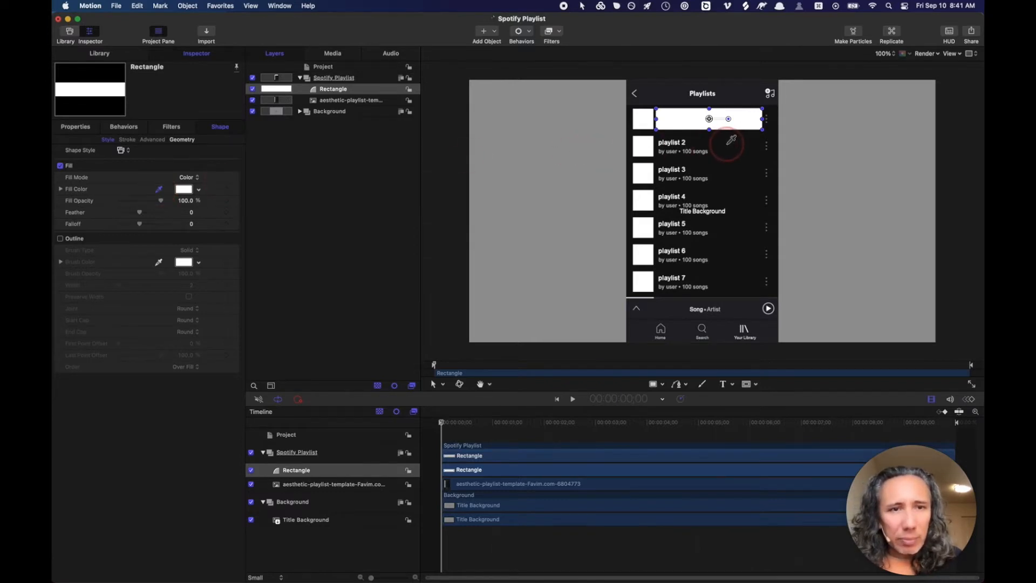
click(727, 144)
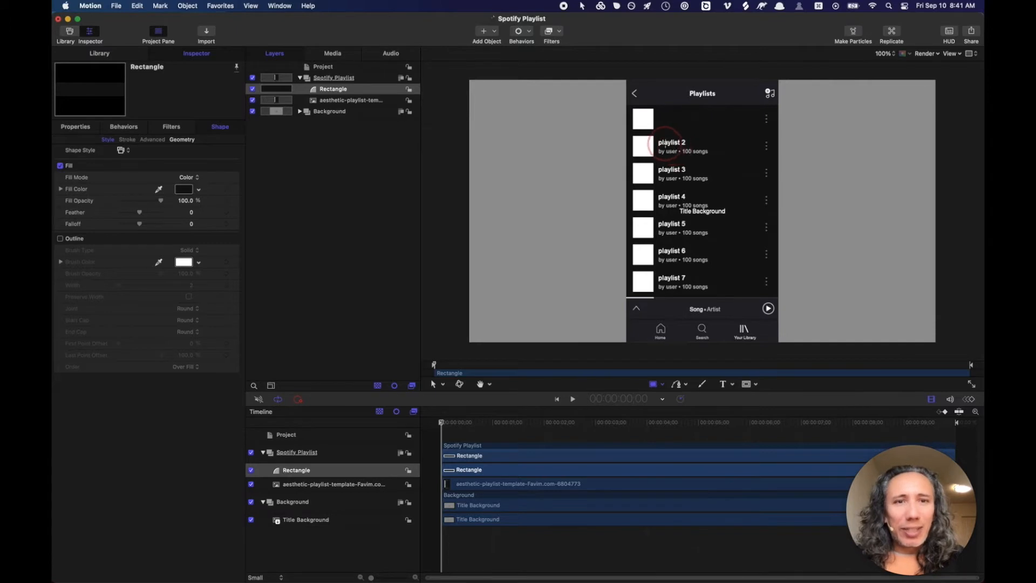
key(super+equal)
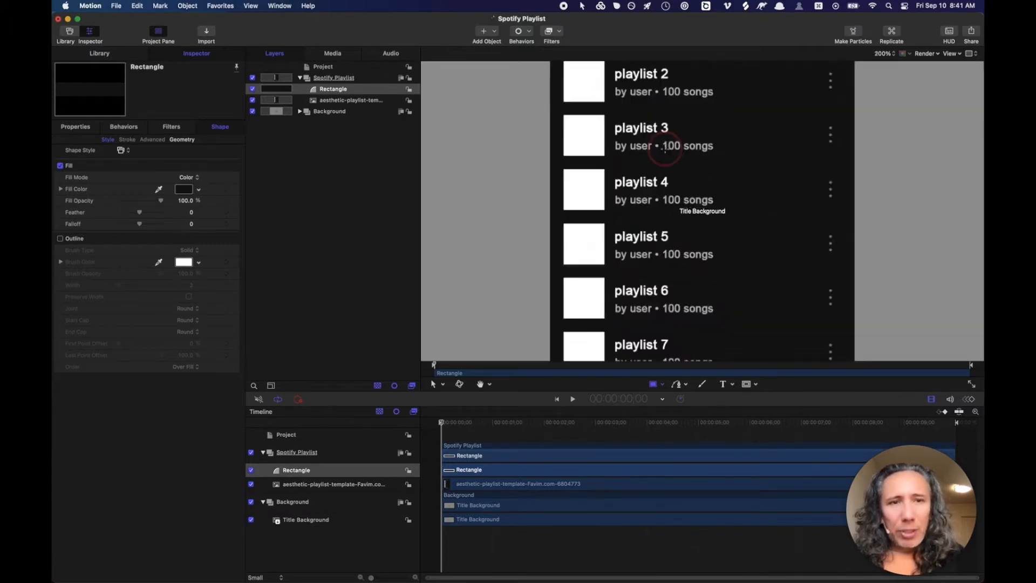
- Pan the 200% canvas to frame the Playlists header and rows 1 through 5
drag(665, 144, 663, 207)
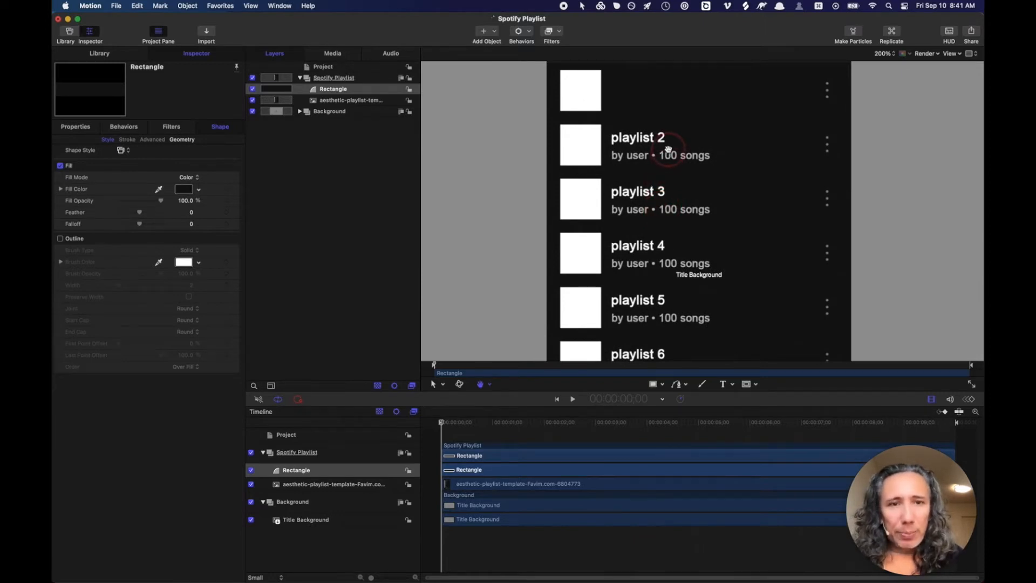
mouse_move(668, 148)
mouse_down()
mouse_move(673, 178)
mouse_move(675, 124)
mouse_move(784, 140)
mouse_move(649, 169)
mouse_move(739, 99)
mouse_move(687, 189)
mouse_move(674, 169)
mouse_move(678, 155)
mouse_up()
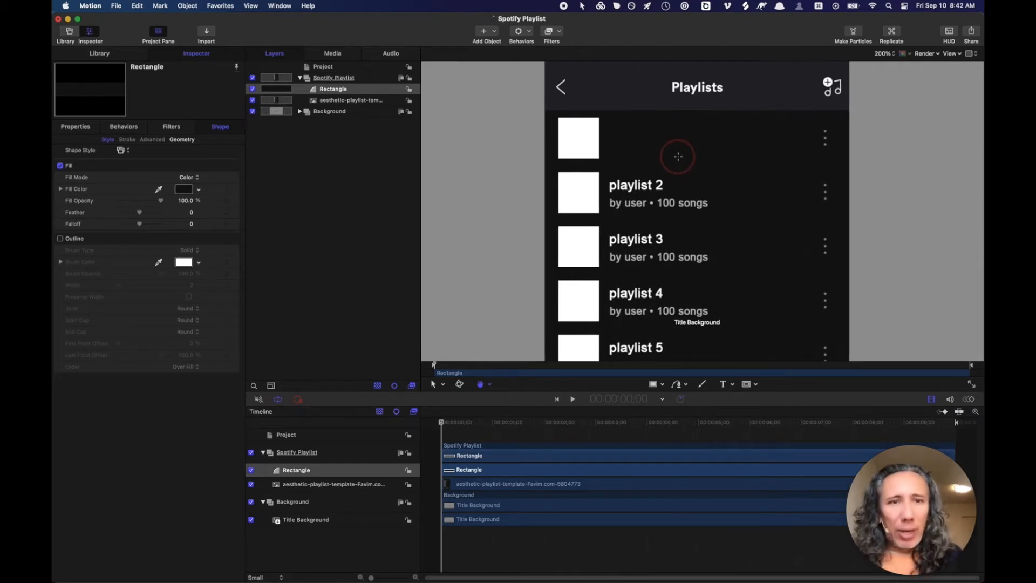
mouse_move(678, 156)
mouse_down()
mouse_move(712, 147)
mouse_move(678, 157)
mouse_move(687, 140)
mouse_move(689, 157)
mouse_move(673, 132)
mouse_move(691, 136)
mouse_move(682, 149)
mouse_up()
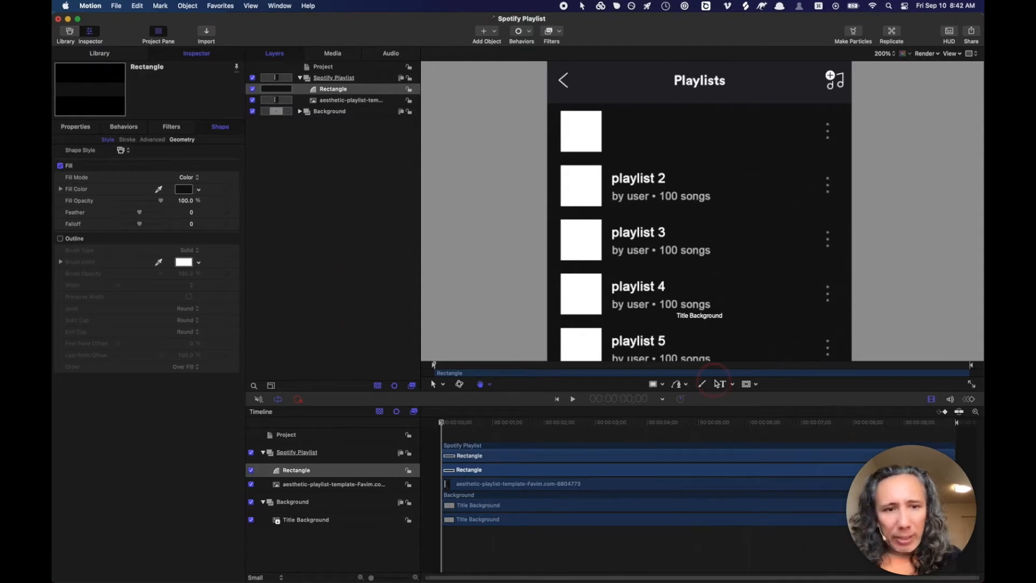
- Add a text layer reading 'Playlist 1' over the playlist 2 row and shrink it to size 27.2
click(723, 385)
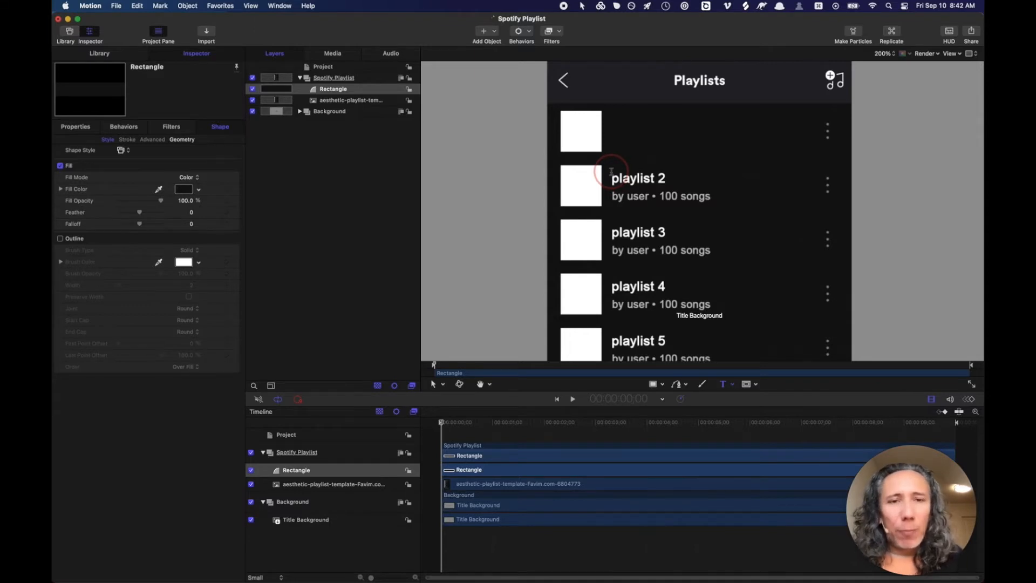
drag(612, 171, 809, 187)
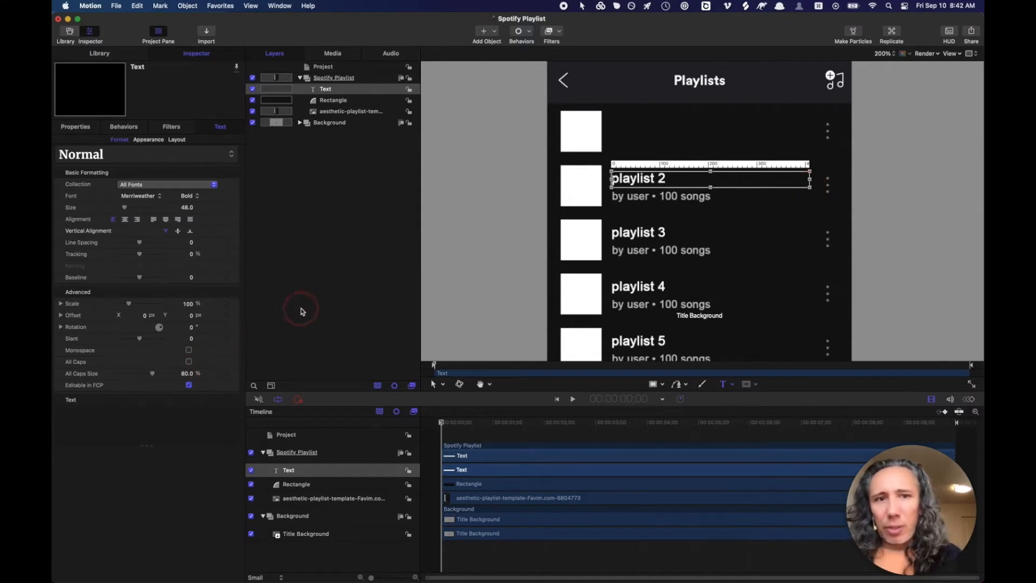
click(80, 426)
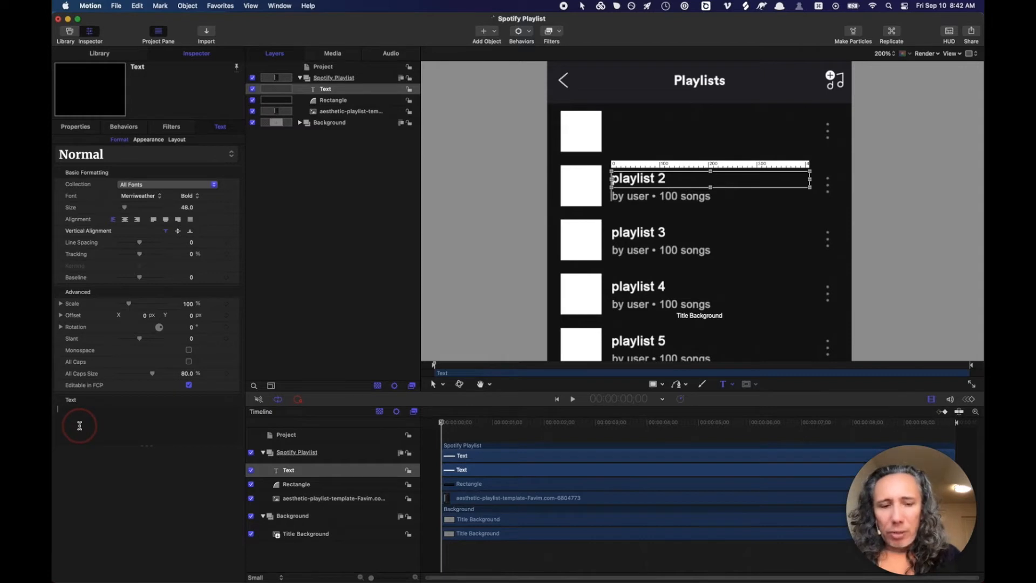
text(Play)
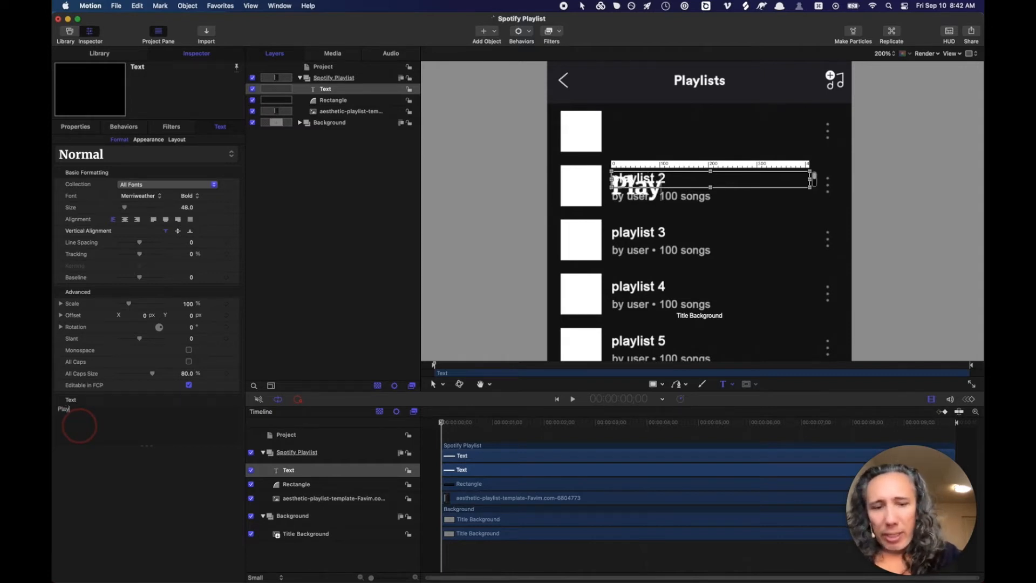
text(list 1)
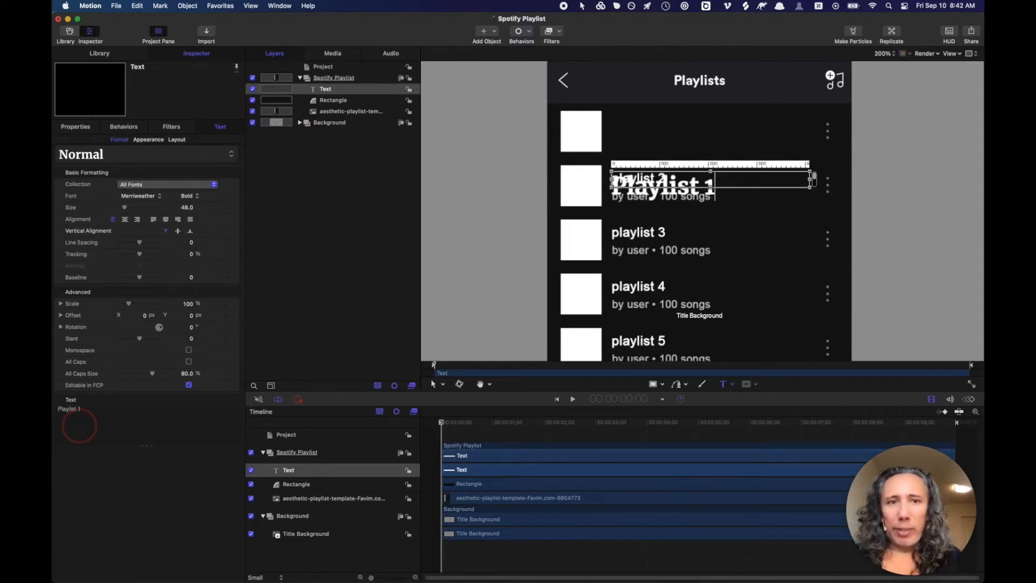
click(186, 207)
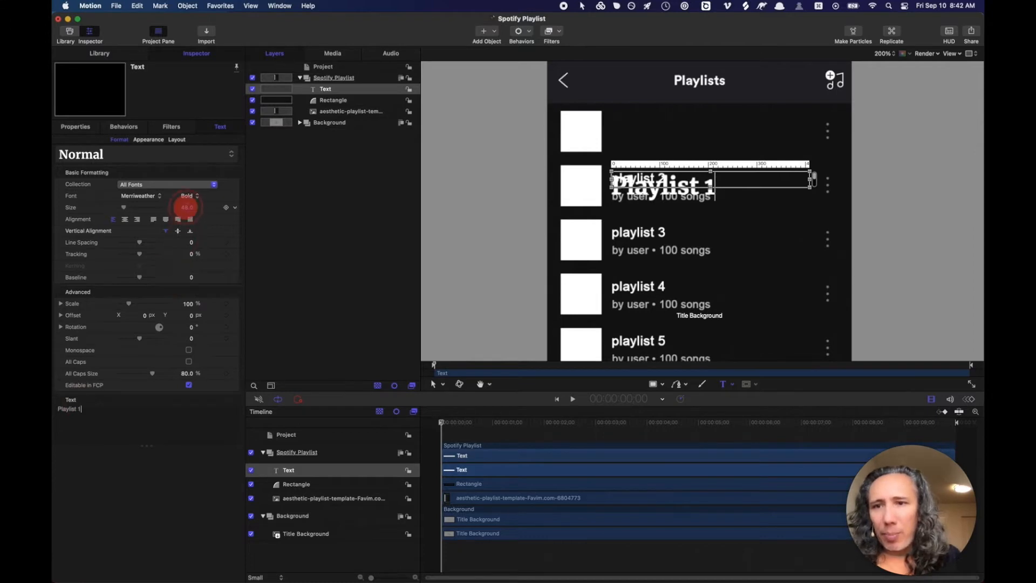
drag(185, 207, 187, 210)
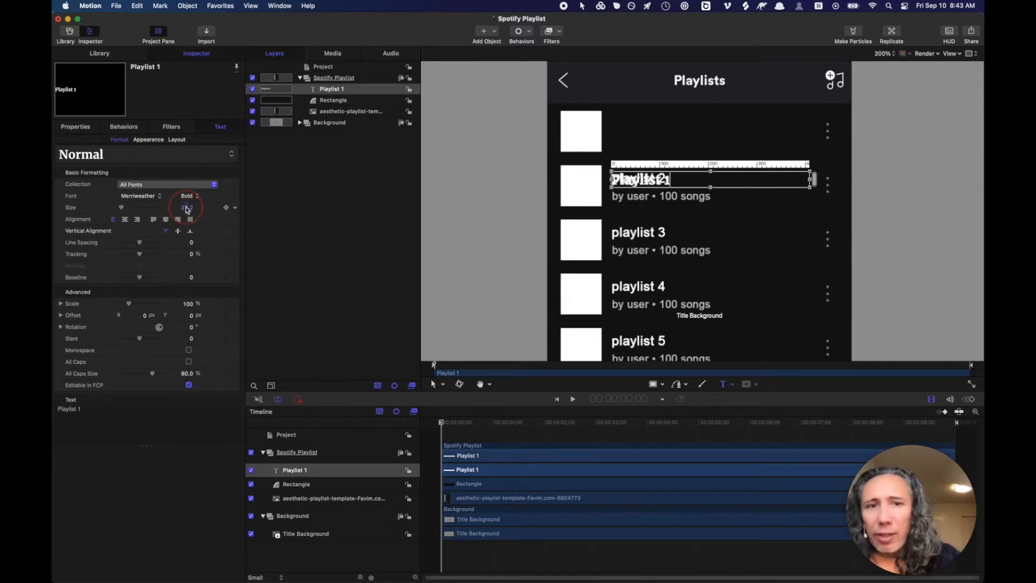
click(178, 232)
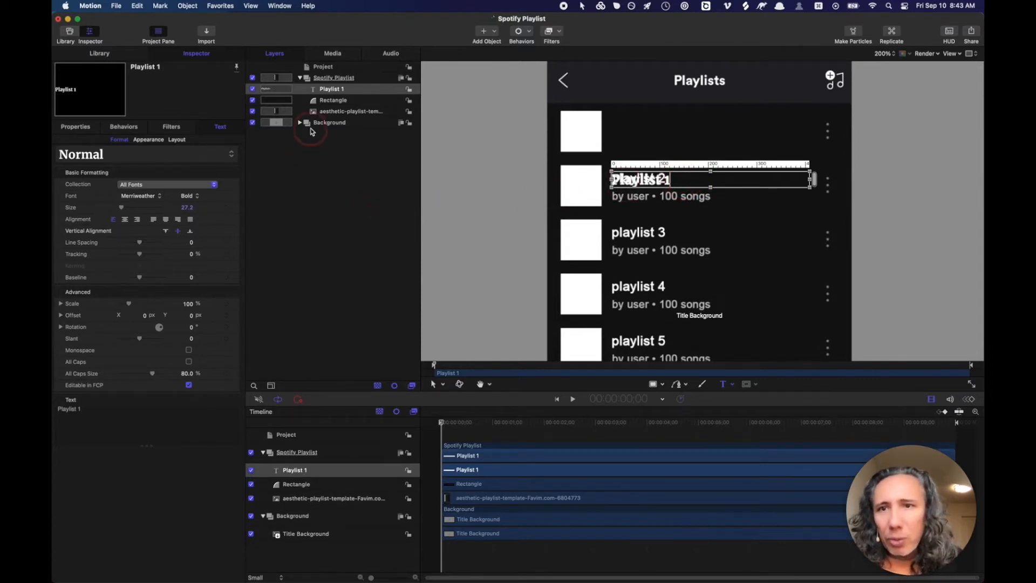
click(116, 414)
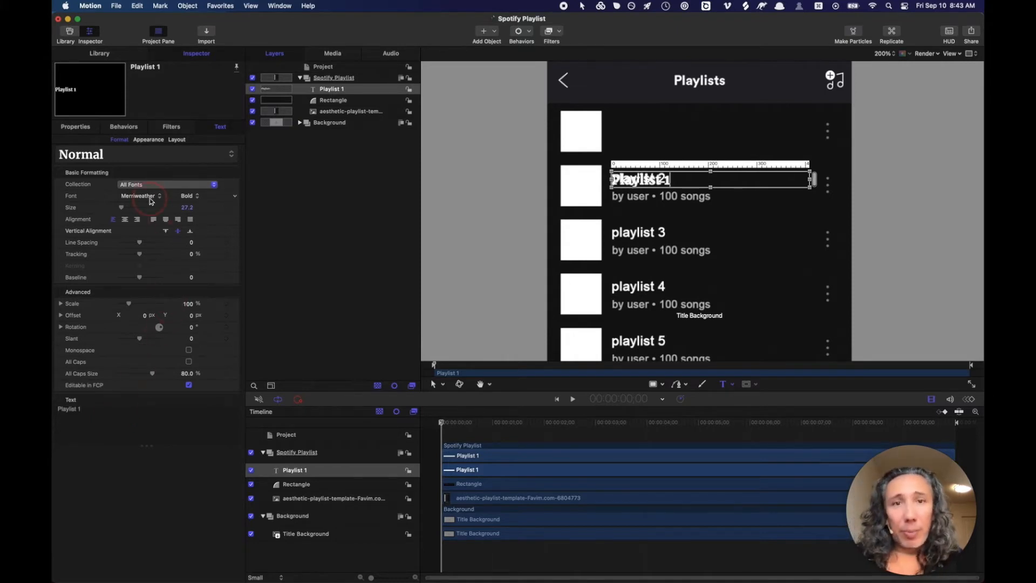
key(super+s)
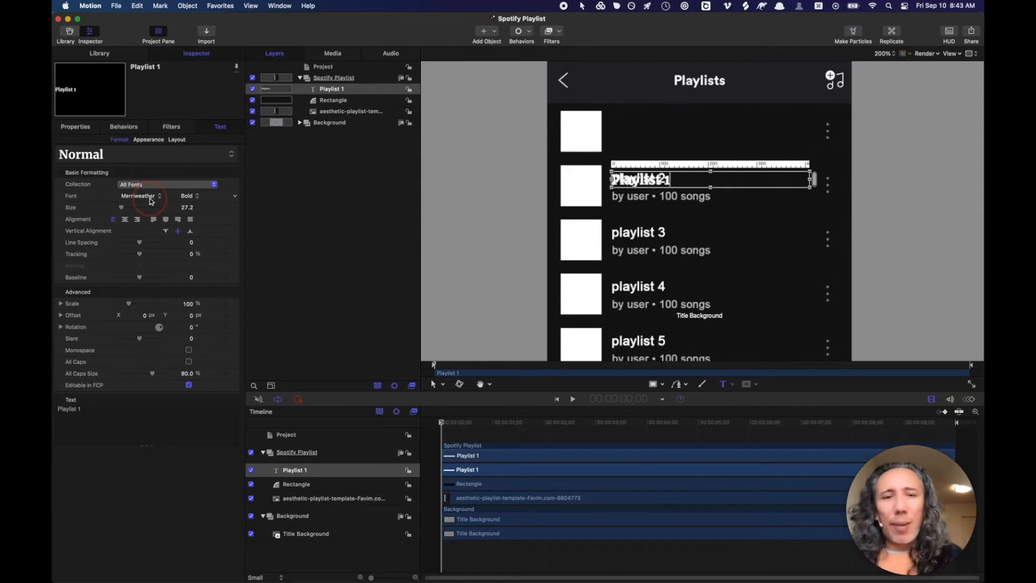
- Change the Playlist 1 text font from Merriweather to Helvetica
click(150, 201)
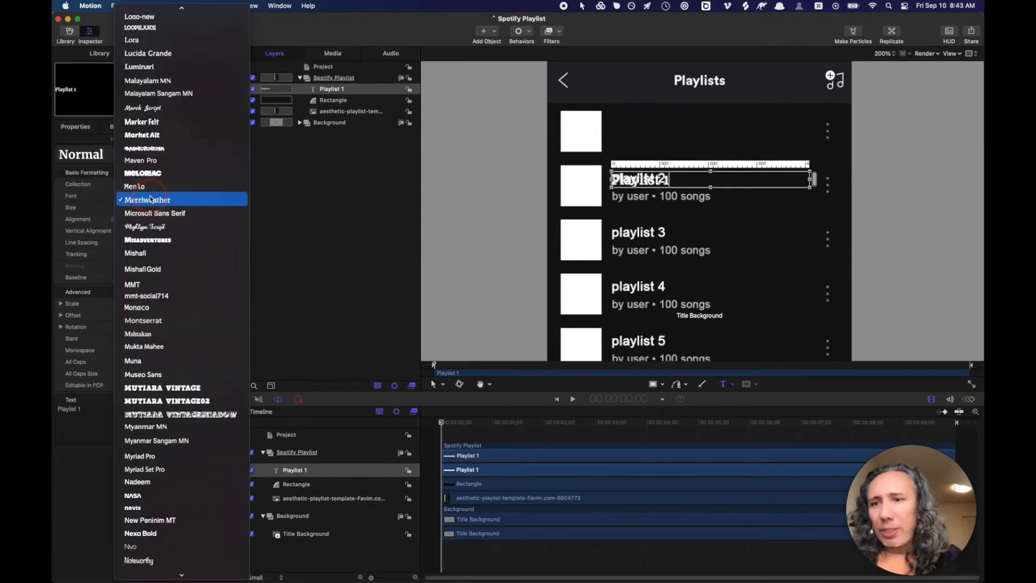
scroll(159, 156, up, 15)
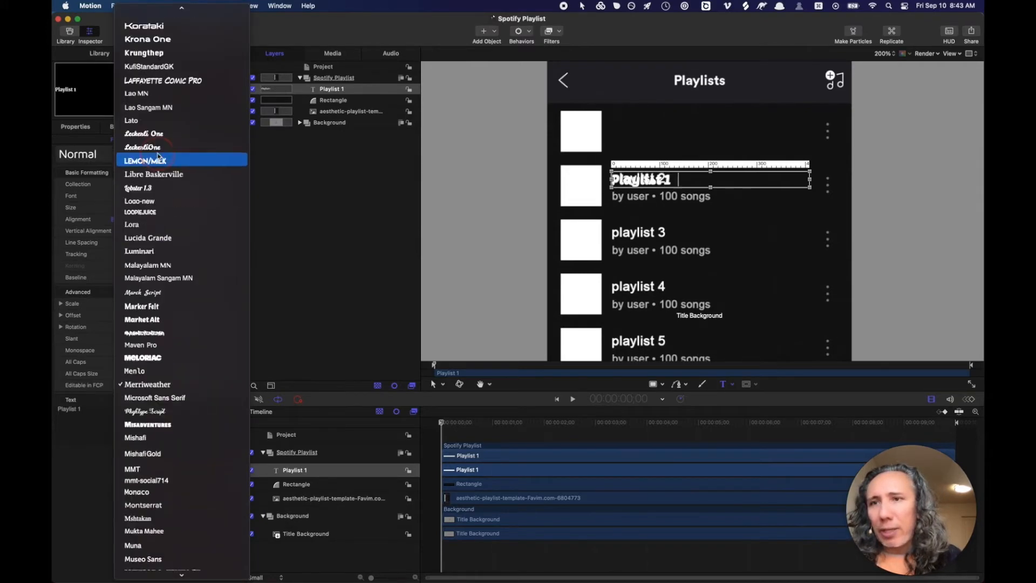
scroll(159, 157, up, 20)
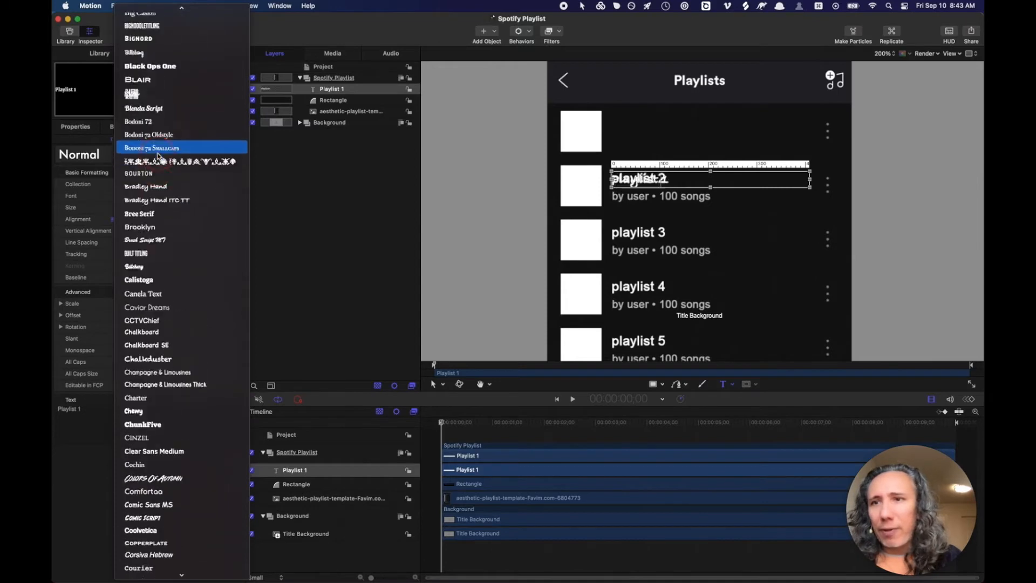
scroll(159, 155, down, 20)
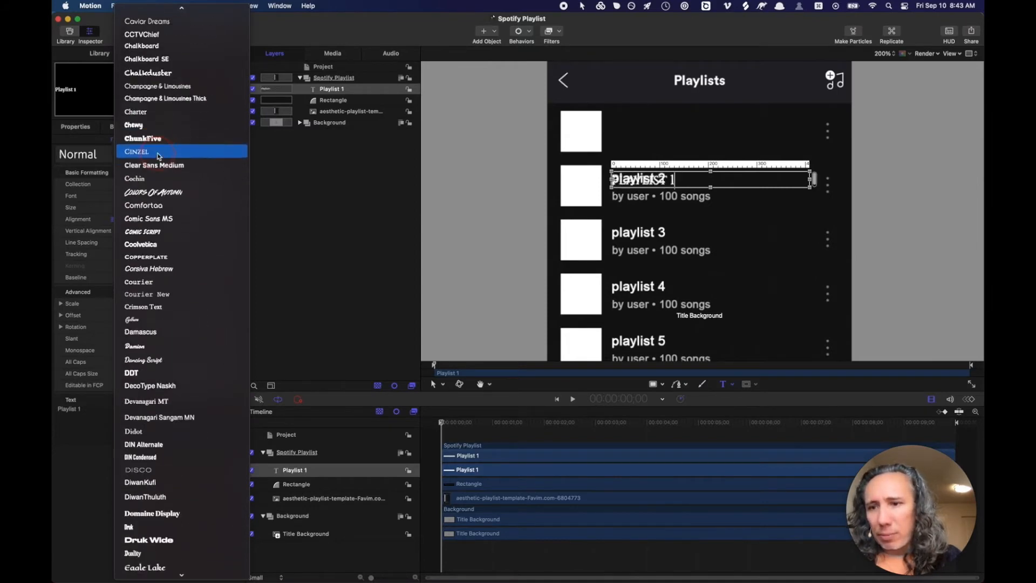
click(154, 307)
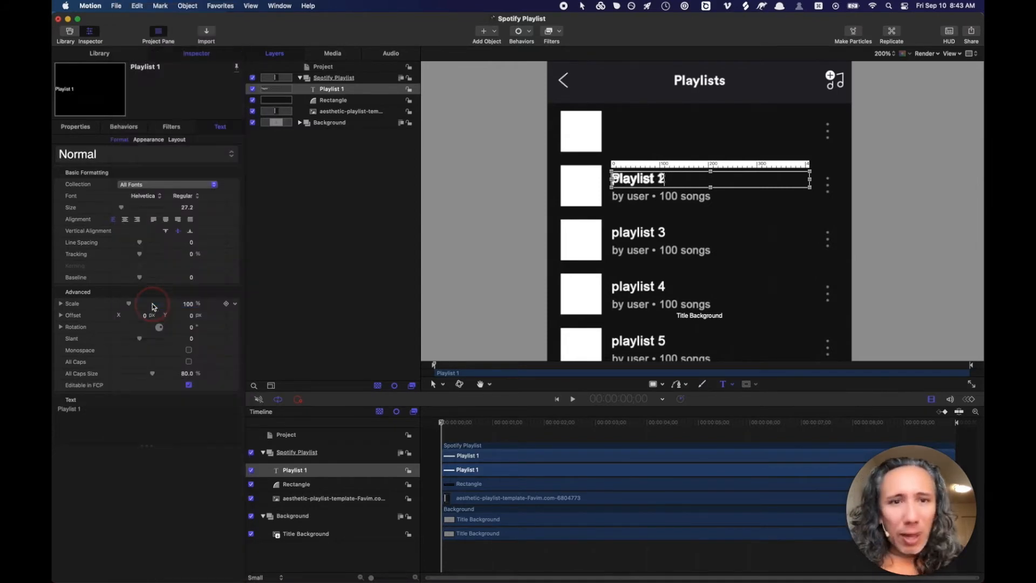
click(312, 93)
click(315, 93)
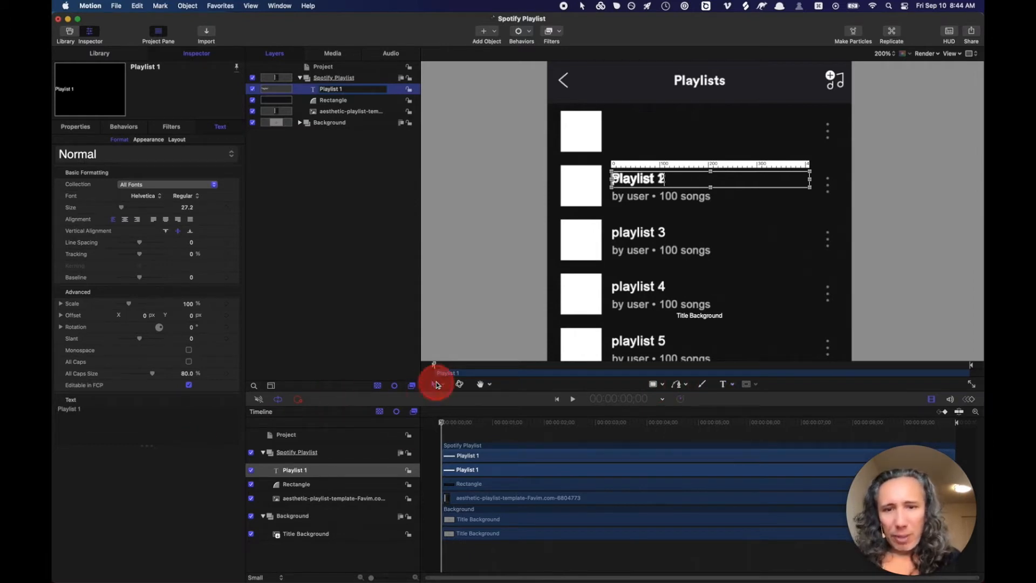
- With the Transform tool, move the Playlist 1 text up onto the playlist 2 title
click(442, 386)
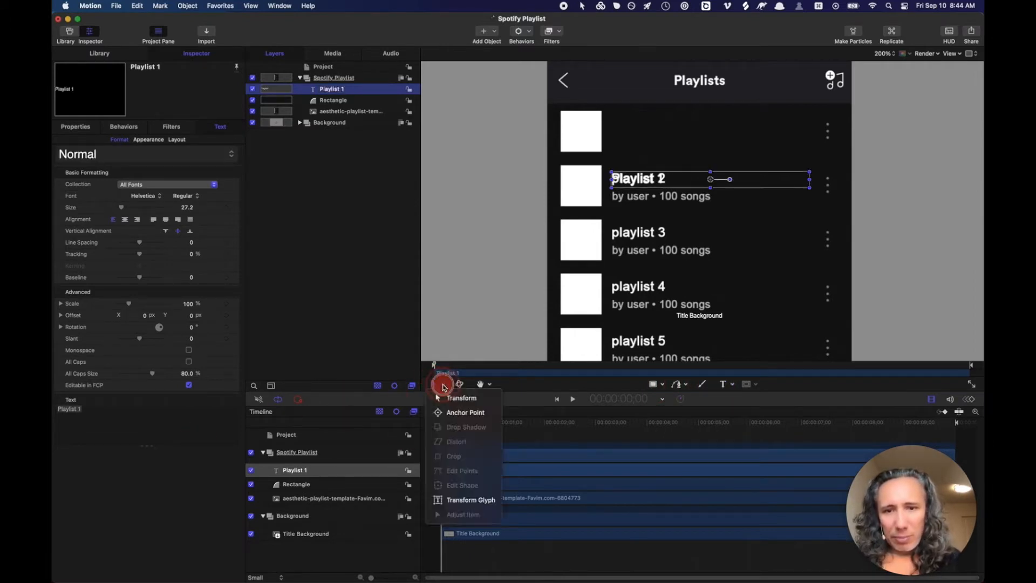
click(444, 398)
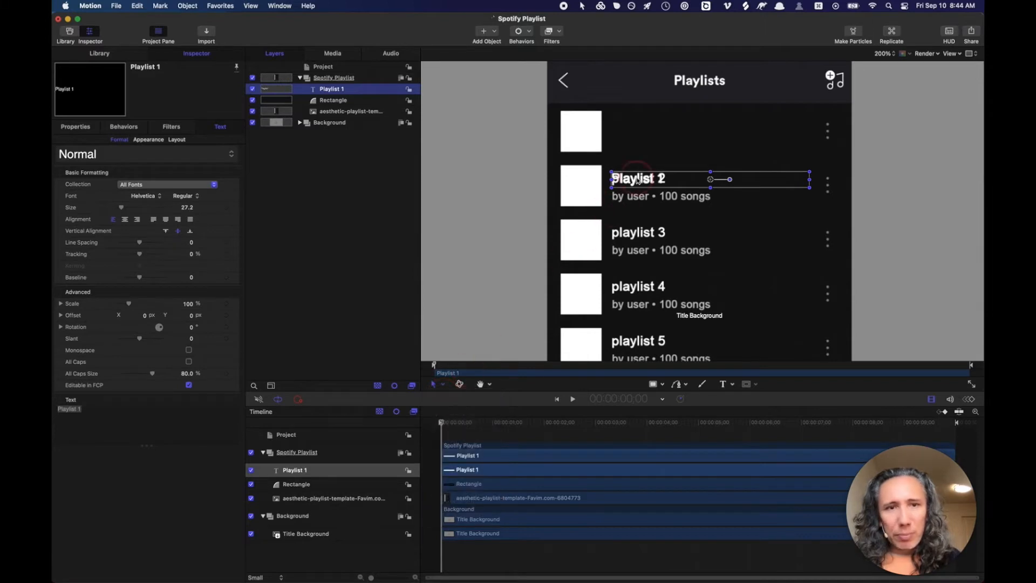
drag(629, 180, 638, 160)
drag(640, 145, 637, 179)
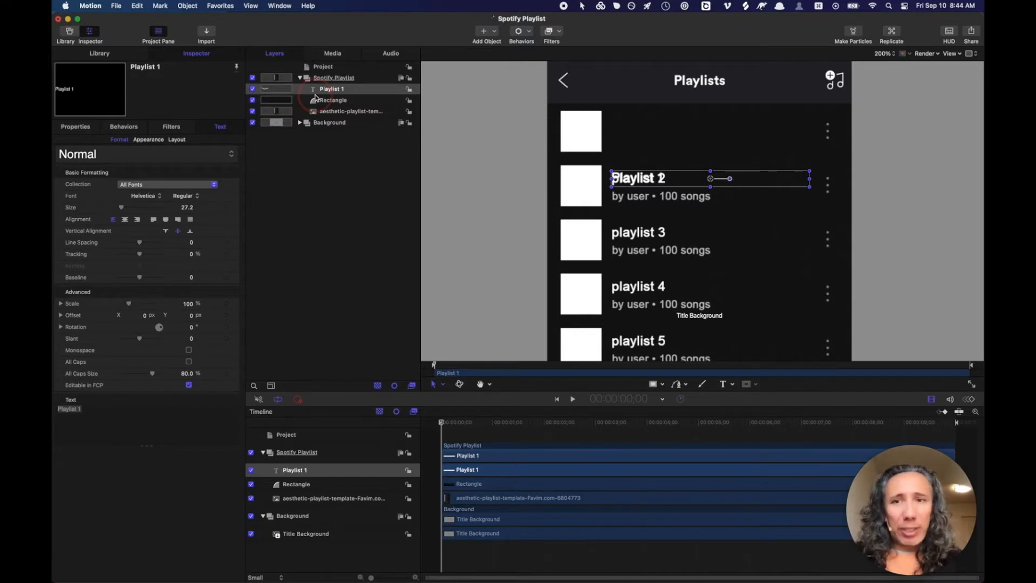
- Duplicate the Playlist 1 text, rename the copy 'by User', and drag it down to the subtitle line
key(super+d)
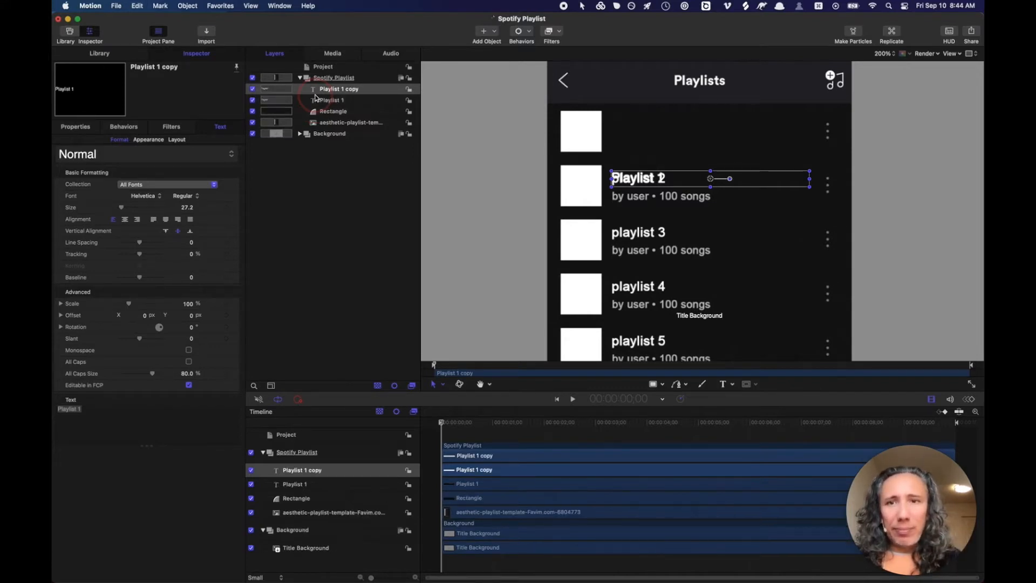
double_click(350, 89)
key(super+a)
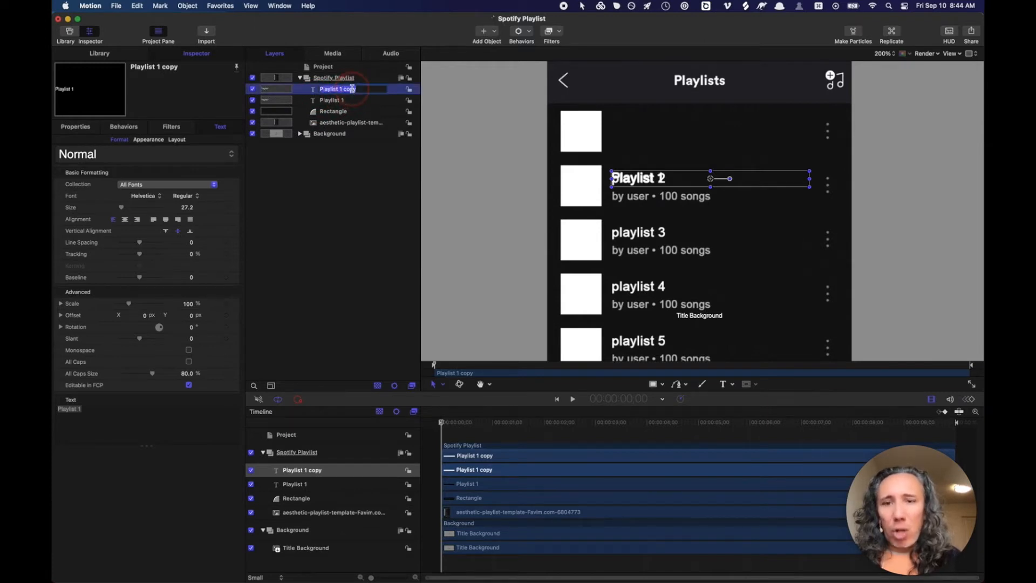
text(by User)
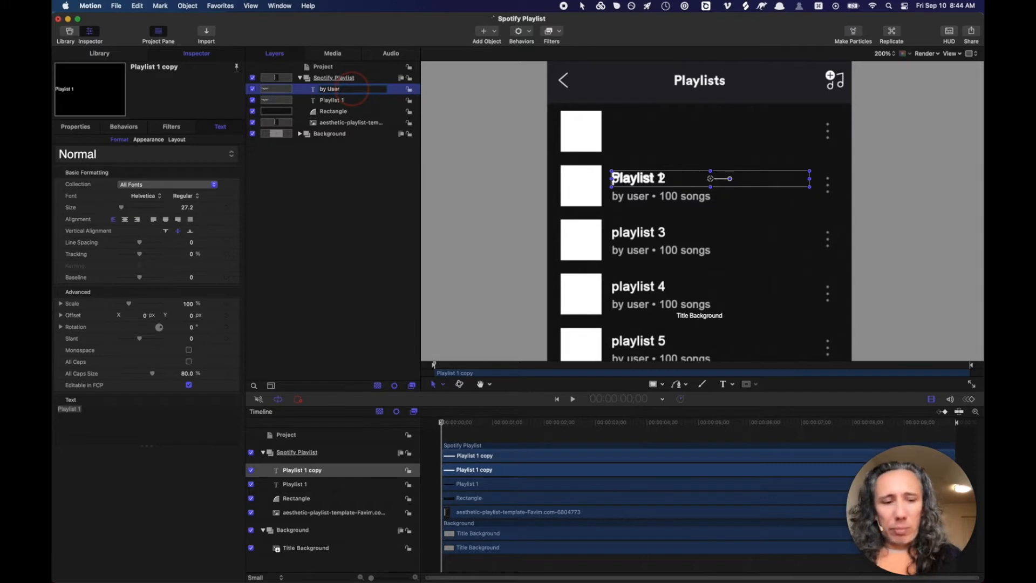
key(Return)
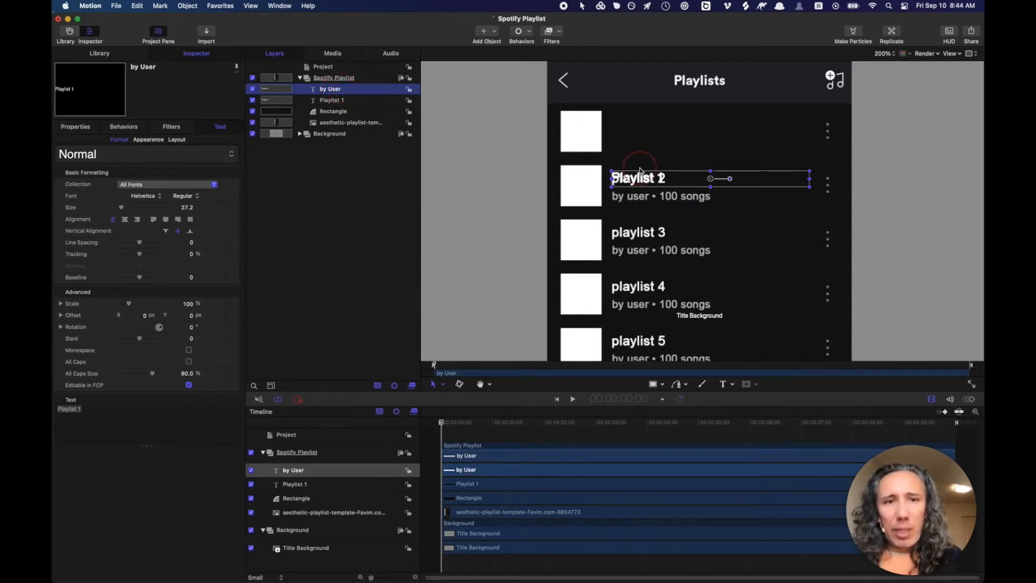
drag(640, 170, 640, 197)
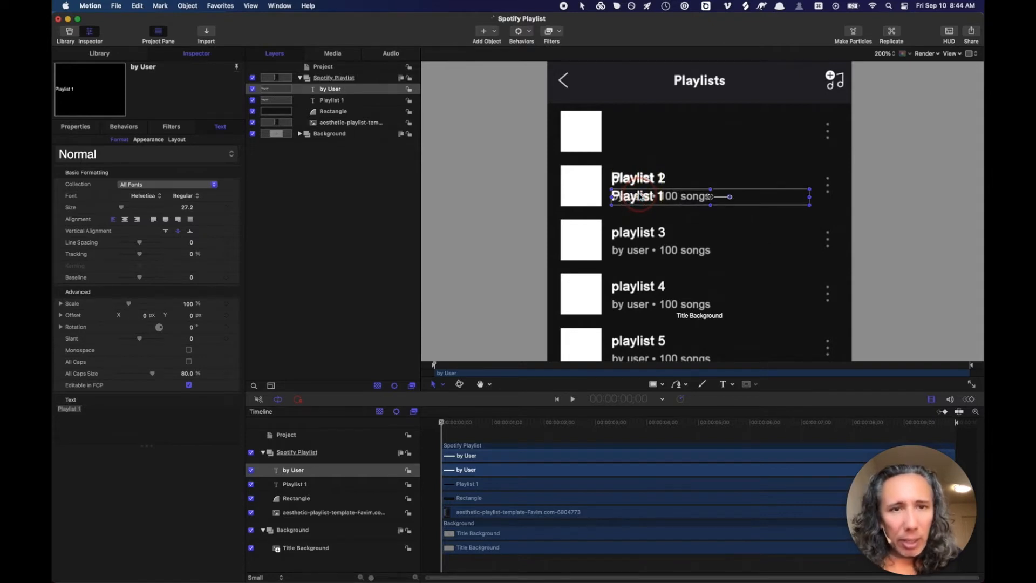
- Step the by User text size down to about 21.2 using the arrow keys
click(187, 208)
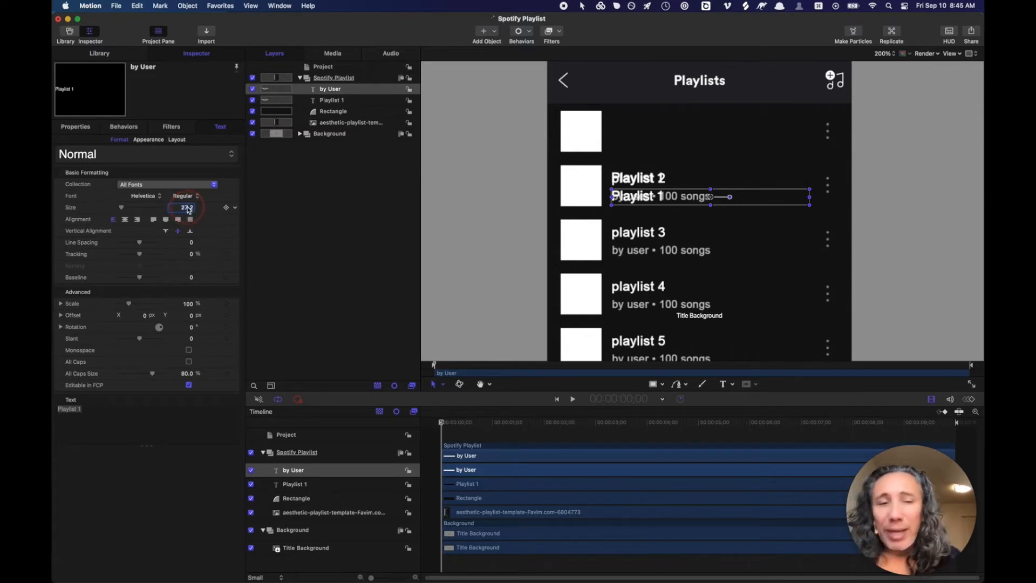
key(Down)
key(Down)
key(Down)
key(Down)
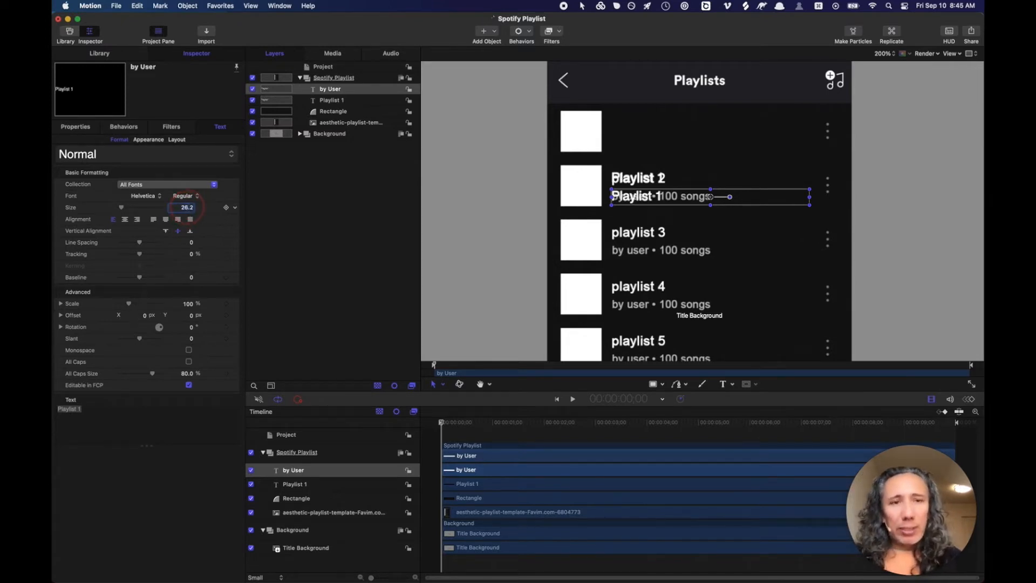
key(Down)
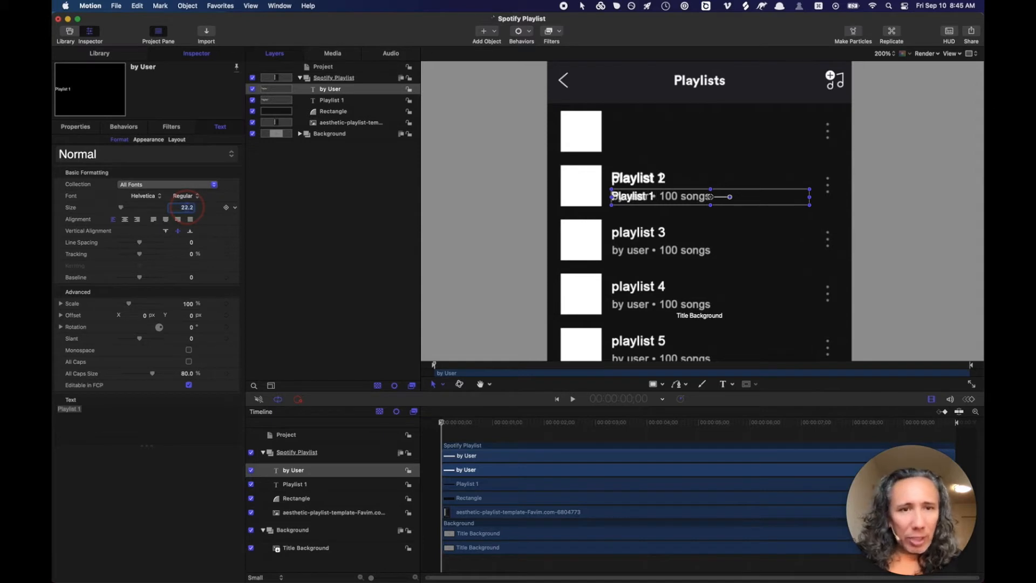
key(Down)
key(Down)
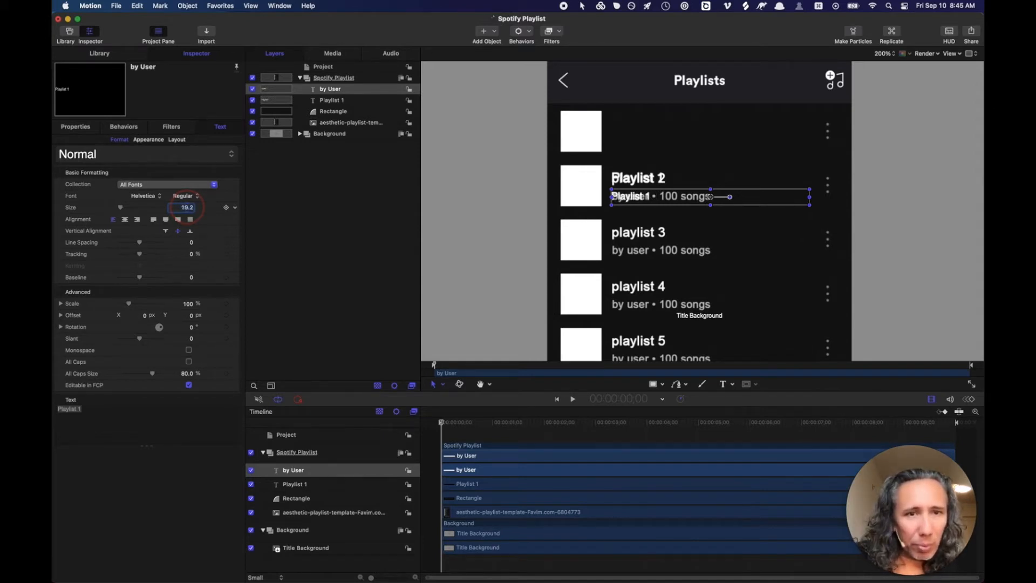
key(Down)
key(Up)
key(Up)
key(Up)
key(Up)
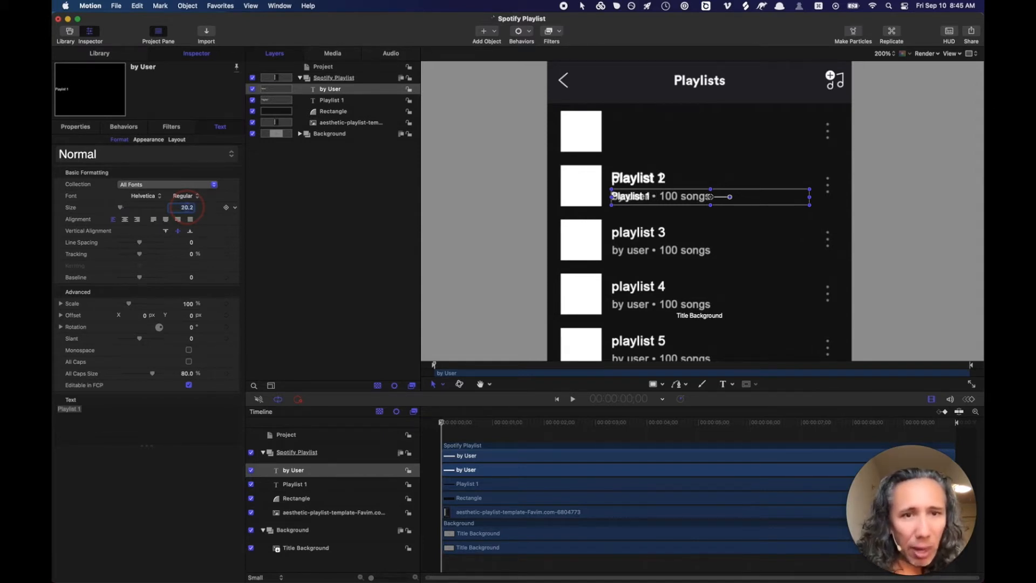
key(Down)
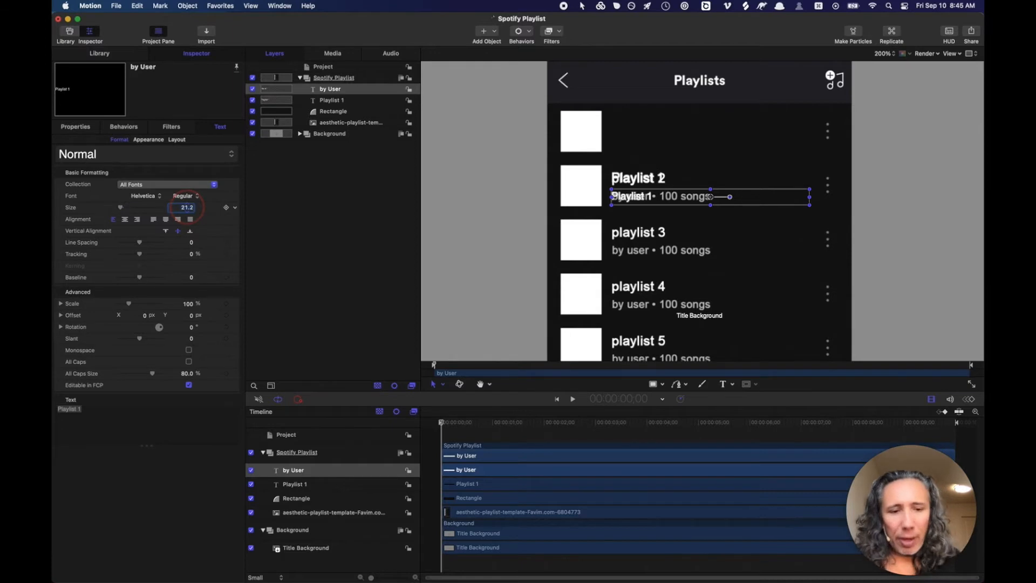
- Zoom in on the second row and set the text size to 20, then nudge it to 21
key(super+equal)
key(super+equal)
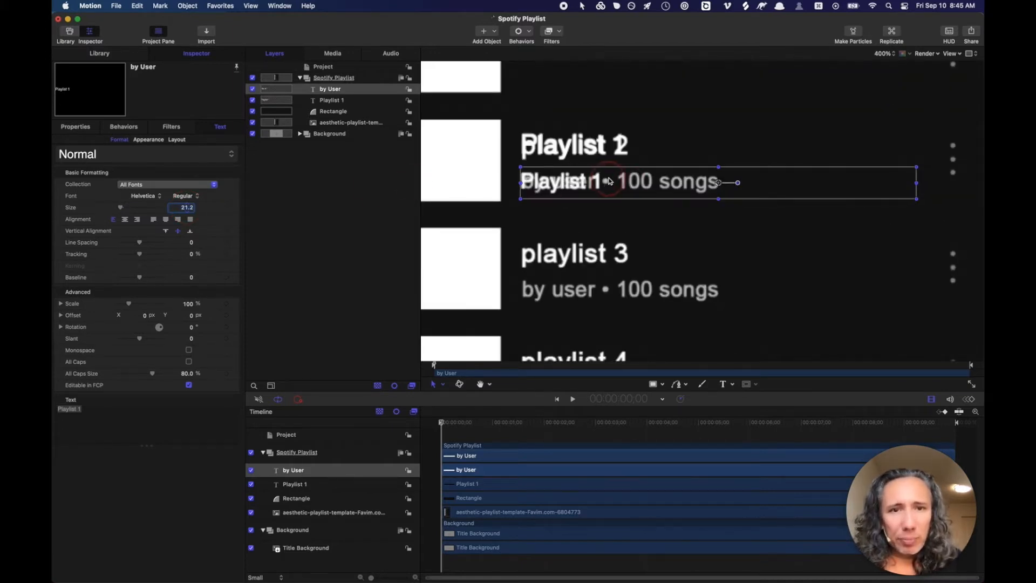
key(h)
drag(608, 180, 616, 195)
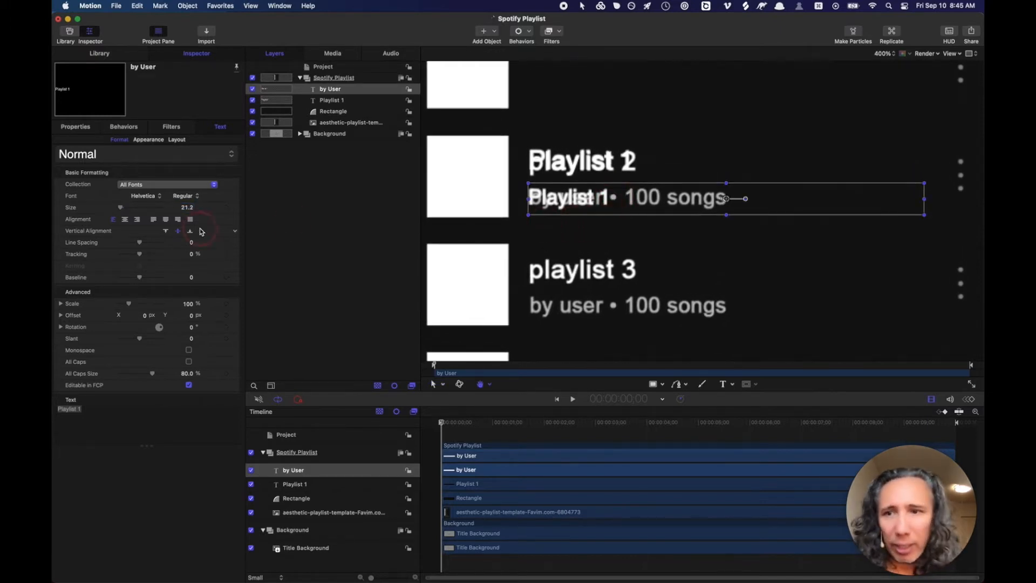
click(185, 212)
text(20)
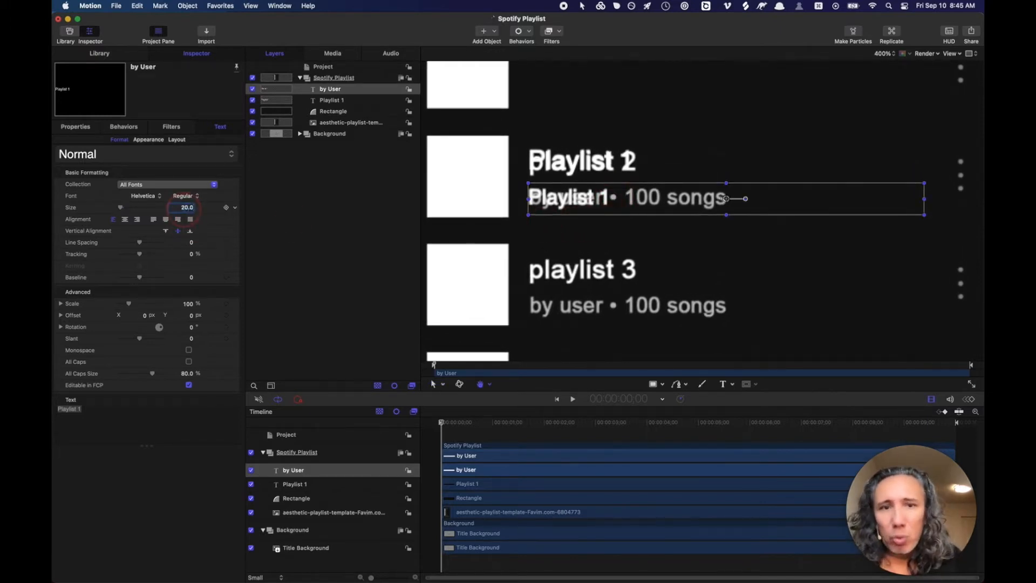
key(Return)
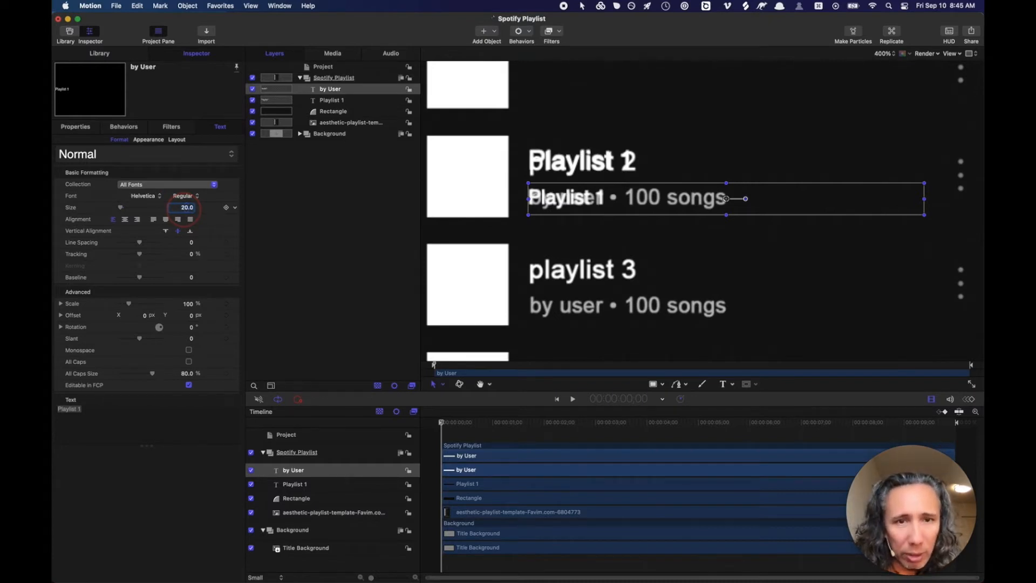
drag(184, 209, 184, 209)
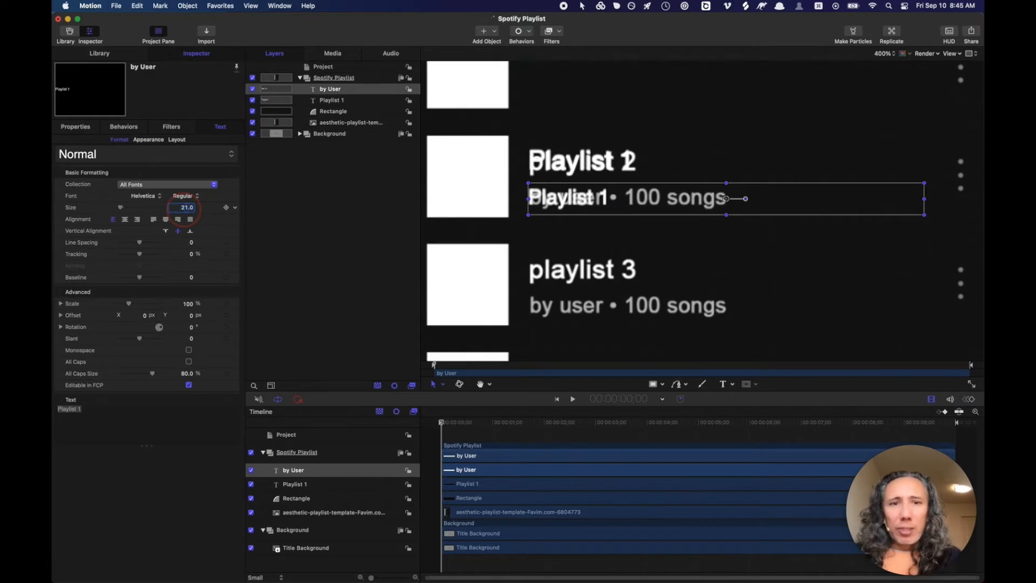
- Replace the subtitle layer's 'Playlist 1' text with 'By user'
triple_click(94, 409)
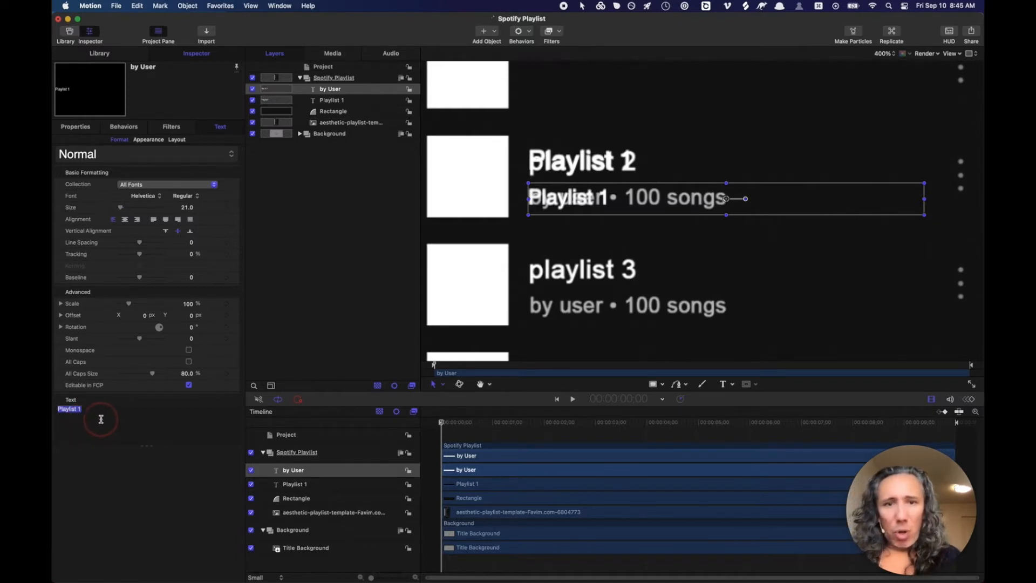
text(Byuser)
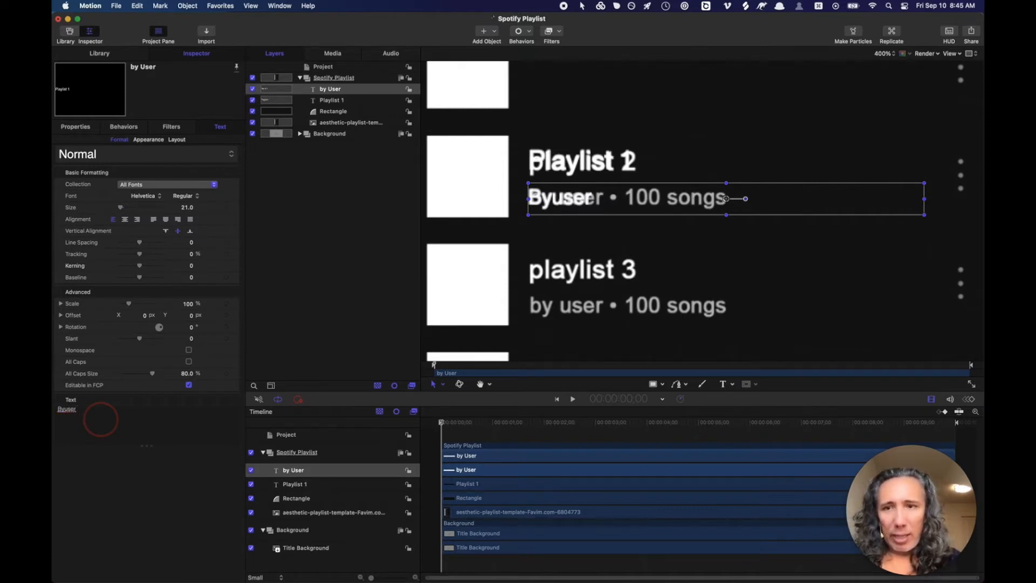
click(138, 5)
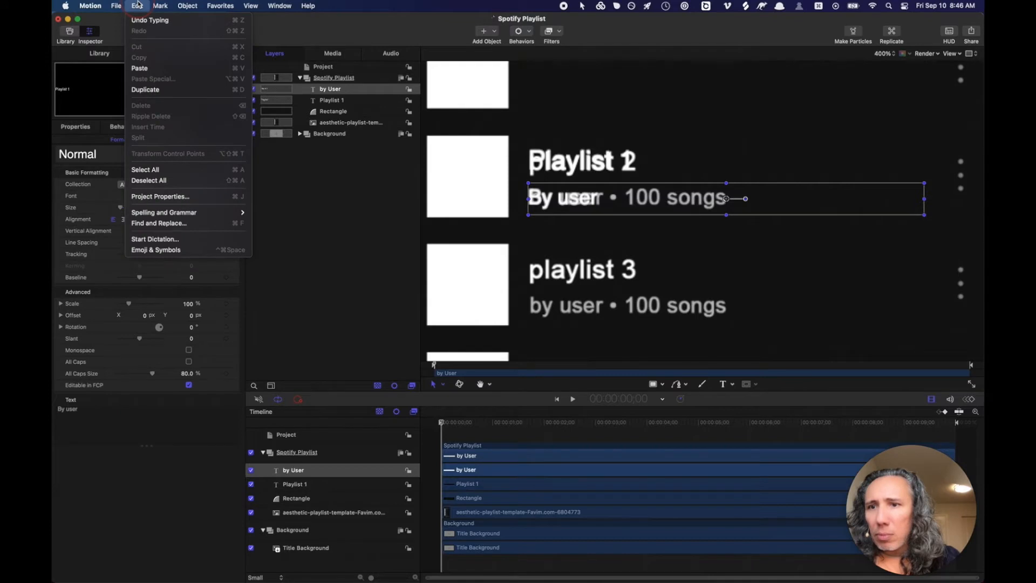
- Search Emoji & Symbols for 'dot' and insert the middle dot after 'By user'
click(158, 250)
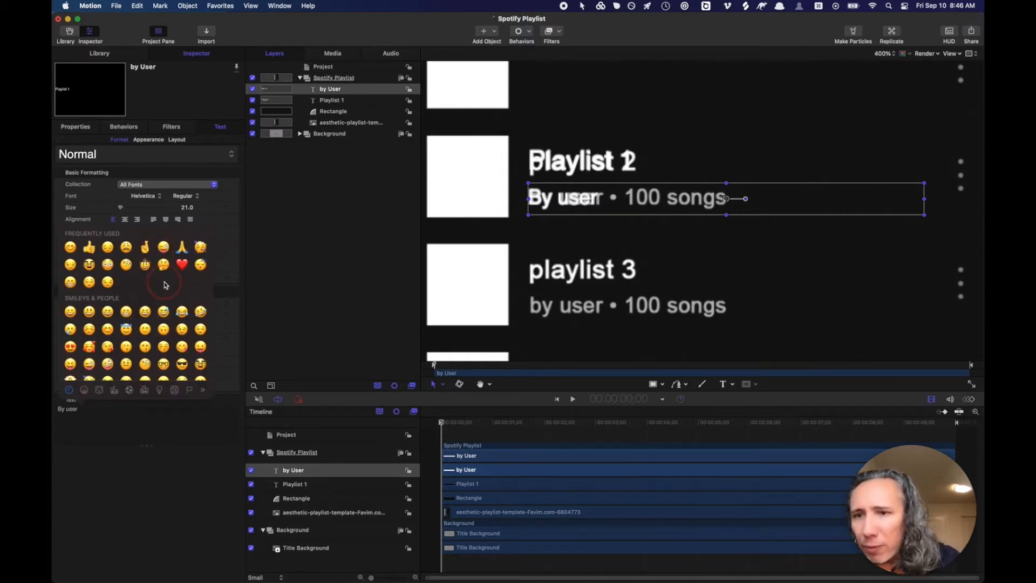
scroll(165, 285, down, 15)
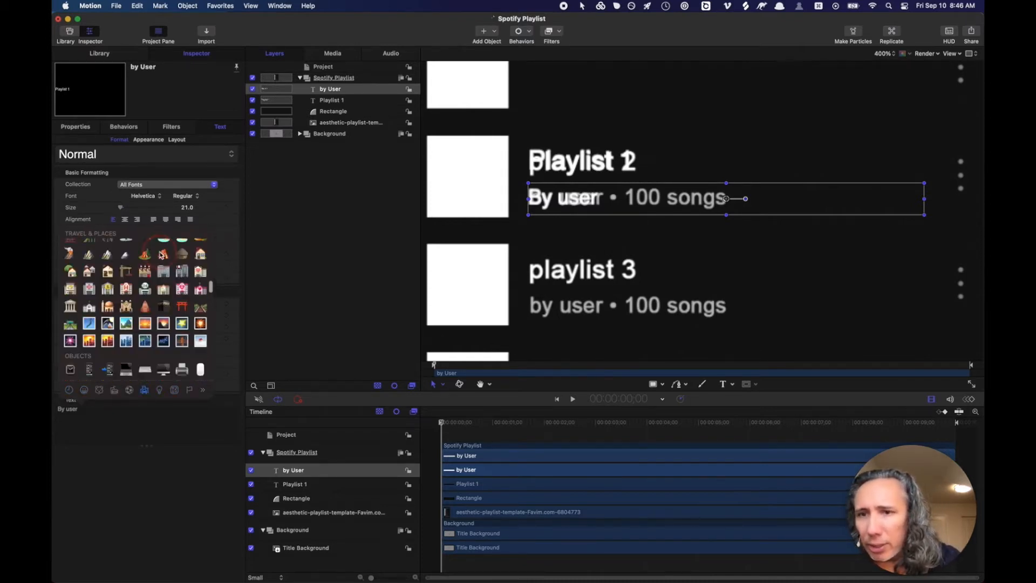
scroll(163, 254, up, 15)
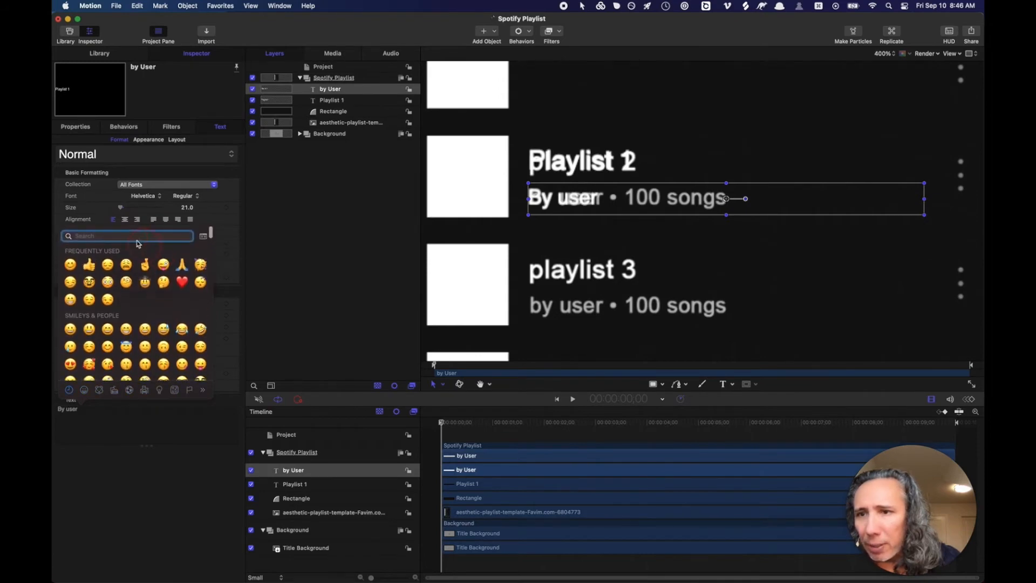
text(dot)
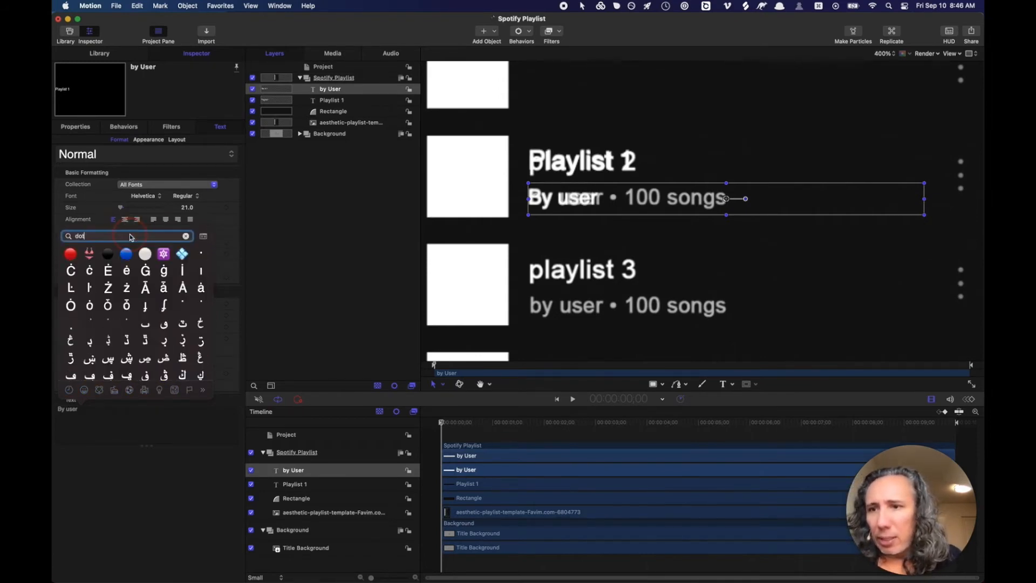
click(202, 254)
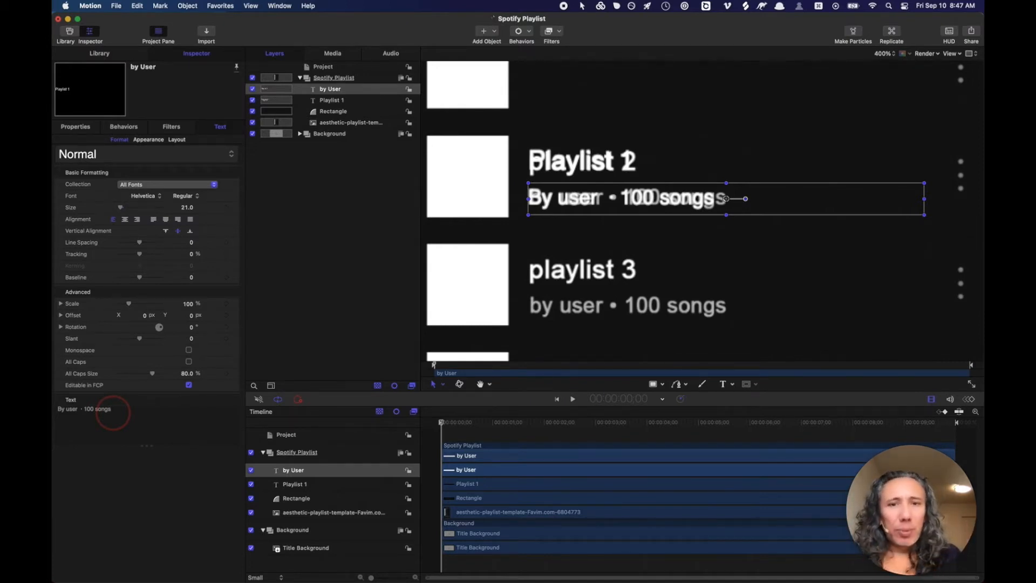
- Edit the by User subtitle text to read 'By user · 100 songs', undoing a trial name replacement
drag(77, 409, 60, 410)
text(Deyson)
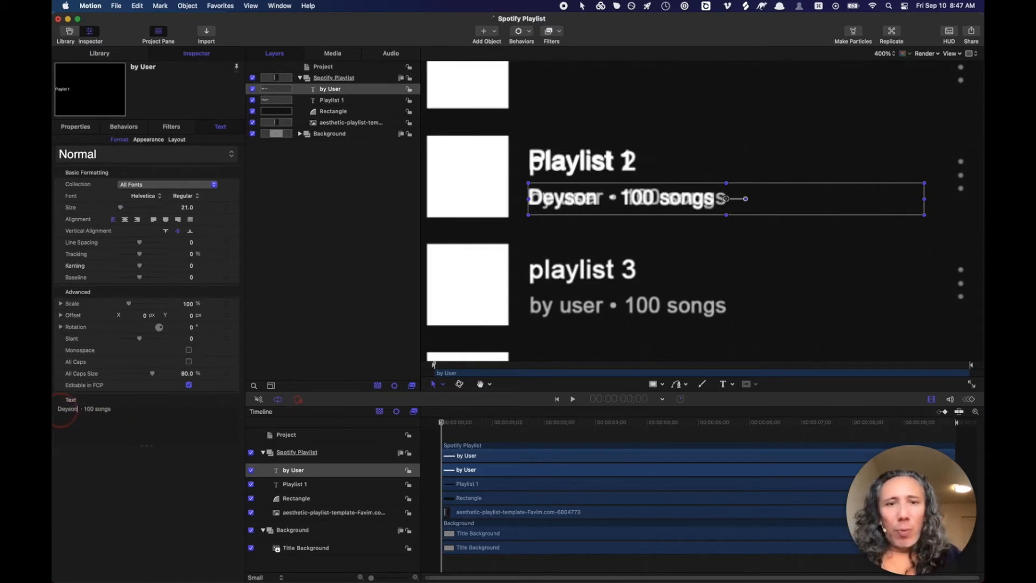
key(super+z)
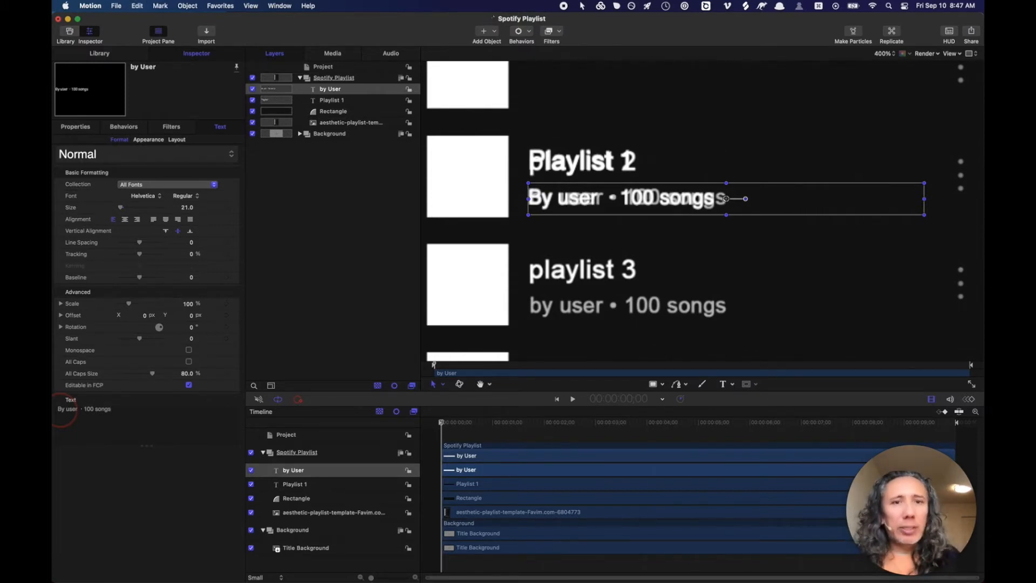
click(101, 432)
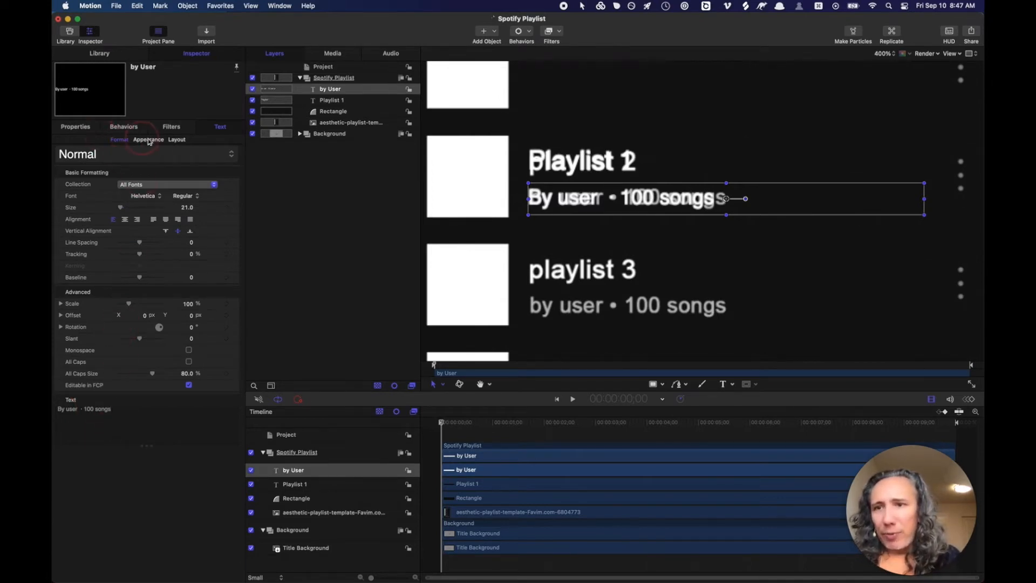
- Set the subtitle's face colour by sampling the existing grey subtitle text with the eyedropper
click(156, 139)
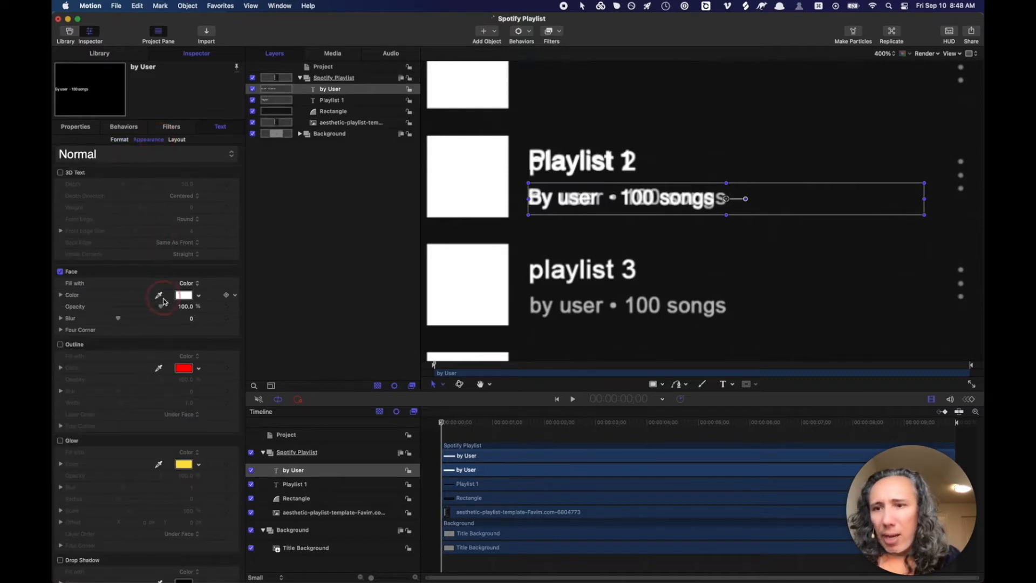
click(159, 296)
click(158, 297)
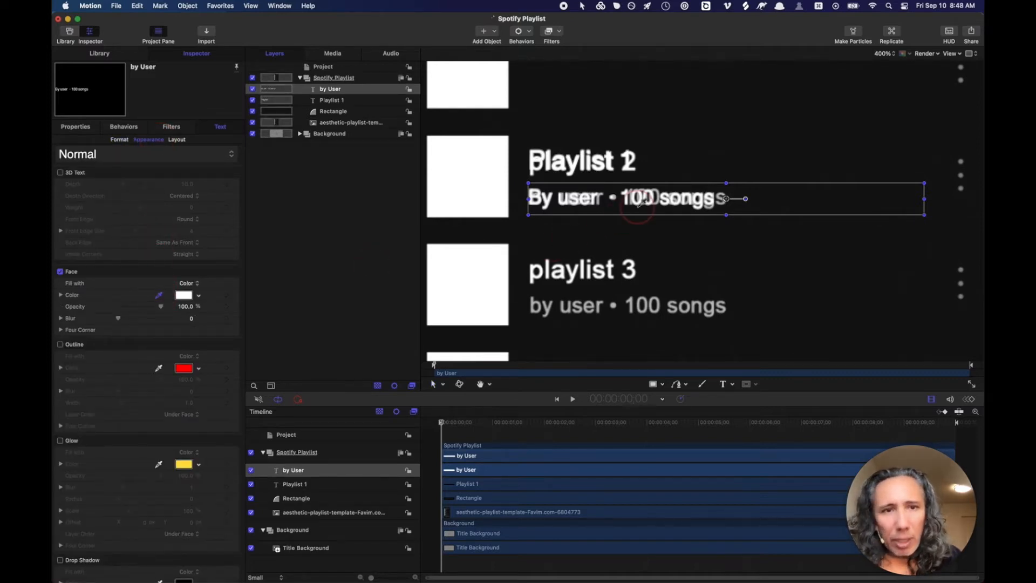
click(719, 197)
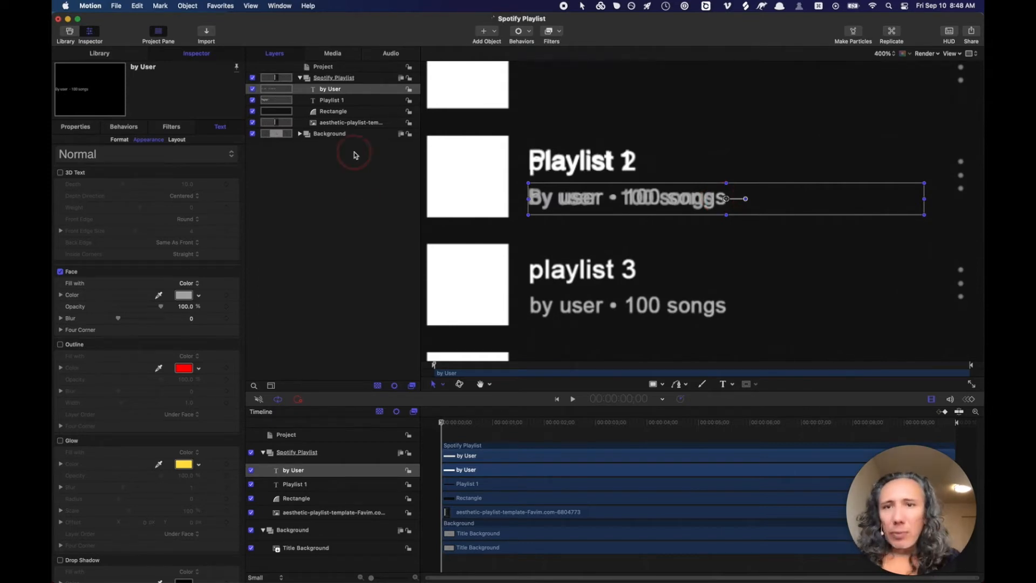
- Select both the Playlist 1 title and by User subtitle layers together
click(333, 101)
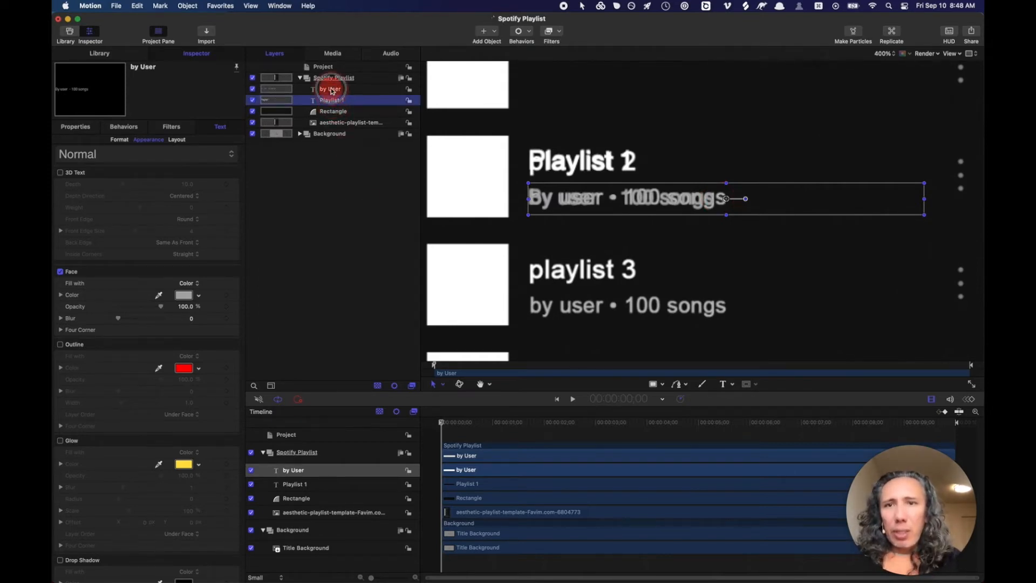
click(331, 100)
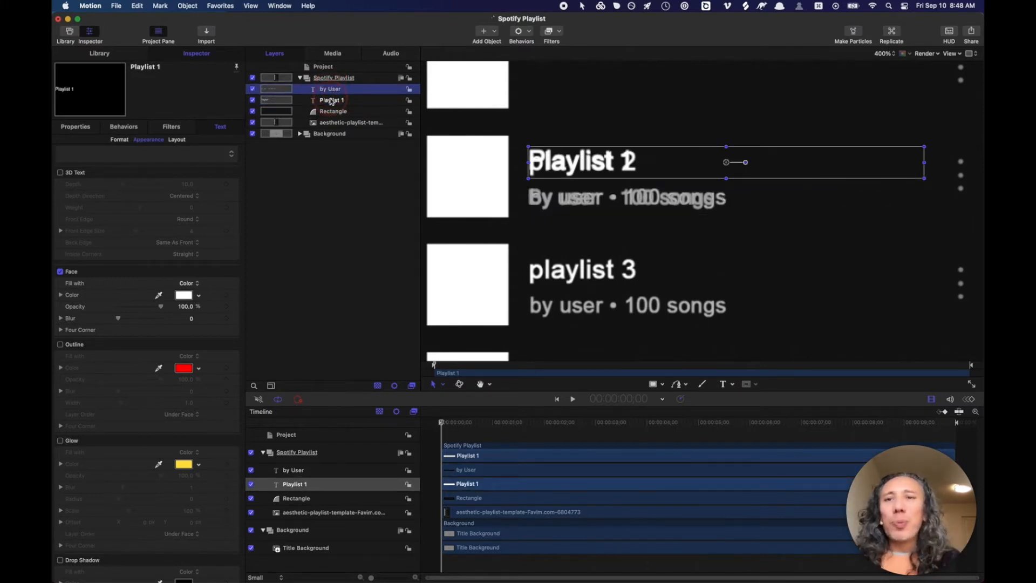
click(329, 100)
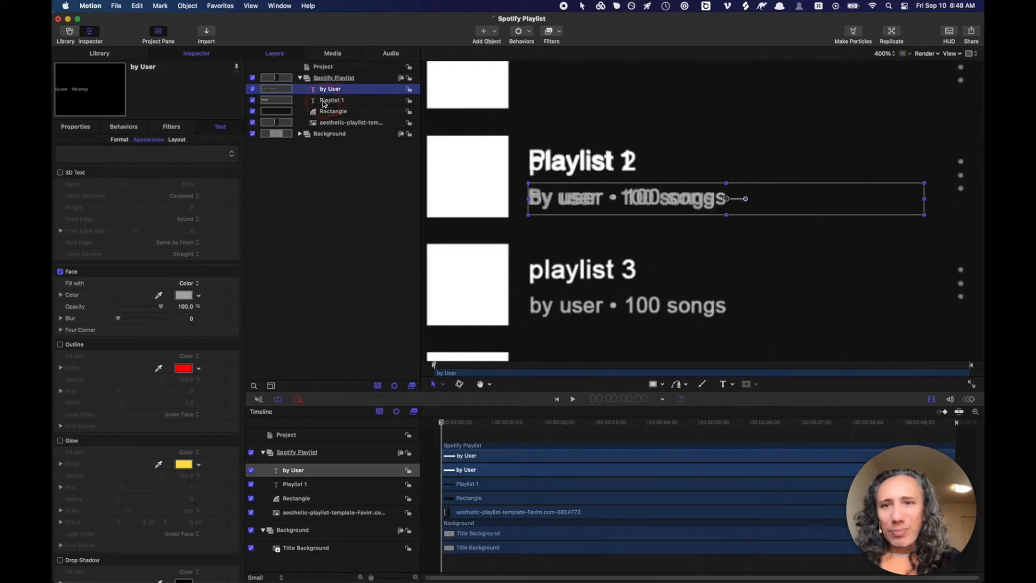
click(324, 101)
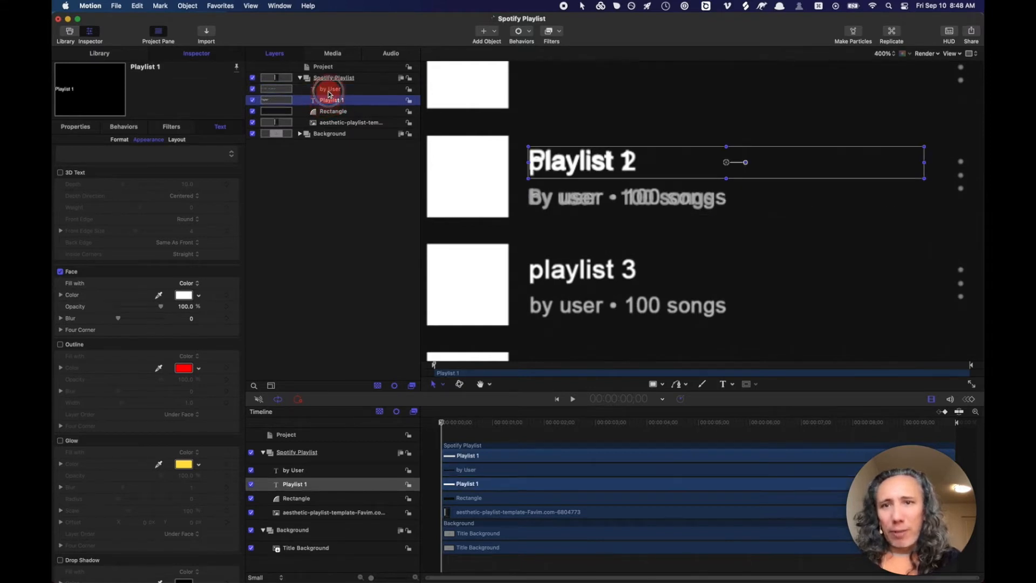
click(332, 89)
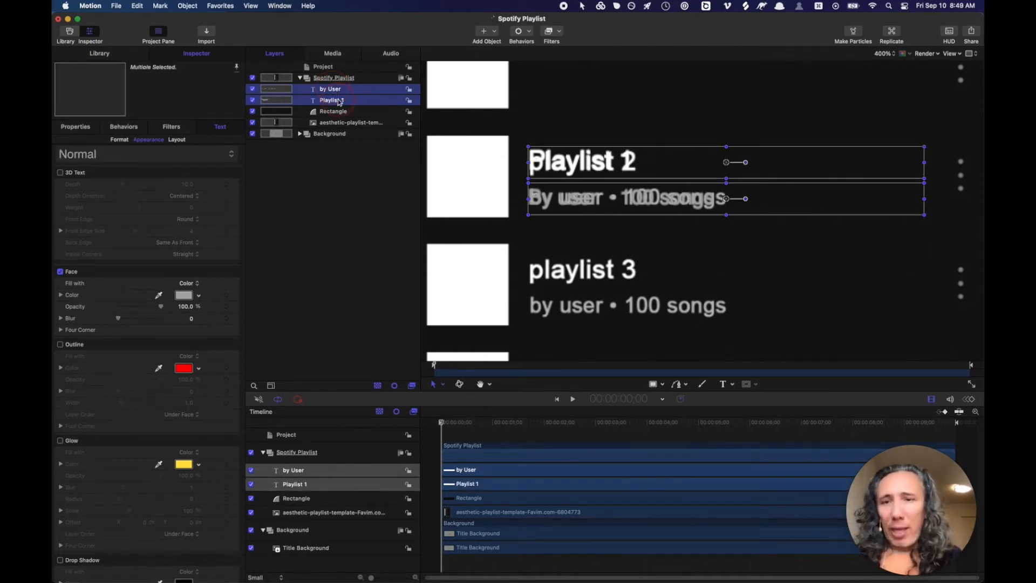
- Group the title and subtitle layers and name the group 'Group 2'
right_click(338, 101)
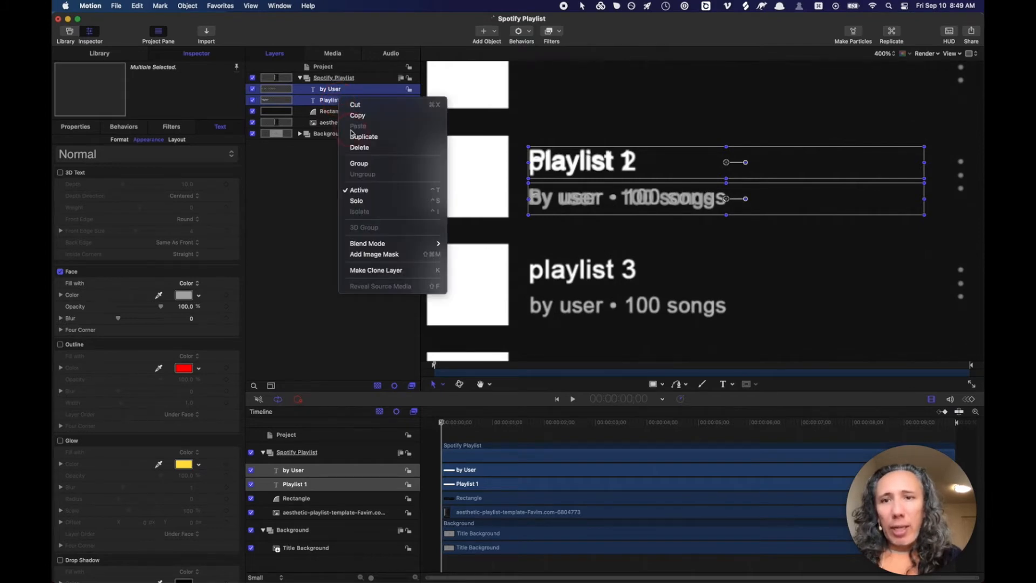
click(356, 163)
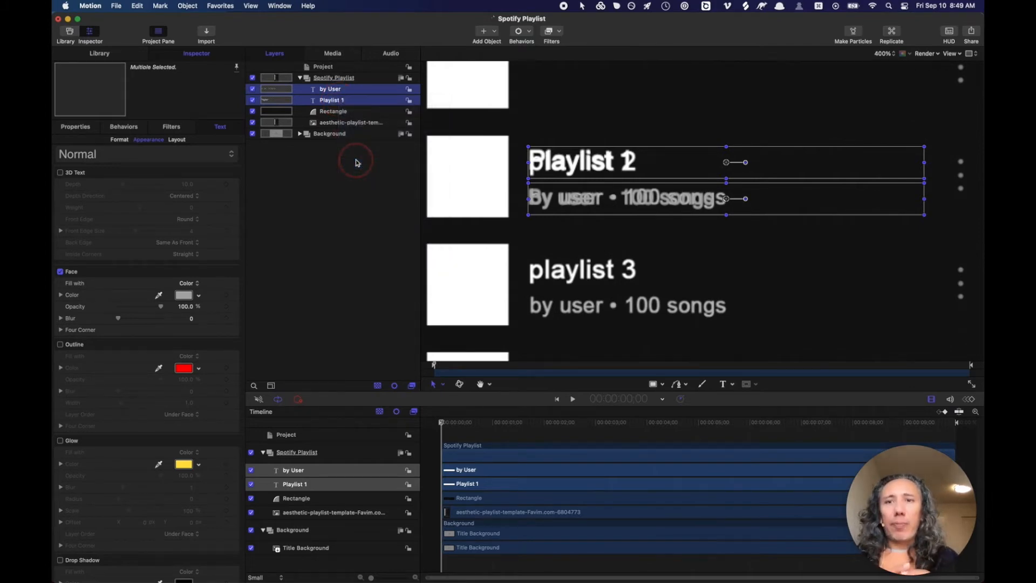
click(619, 172)
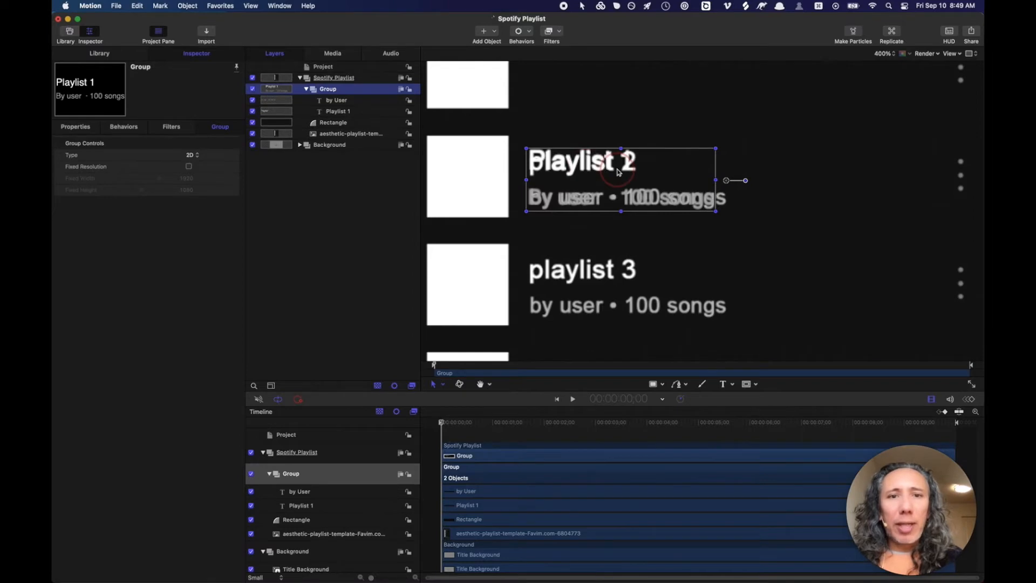
scroll(618, 172, up, 3)
scroll(618, 170, up, 4)
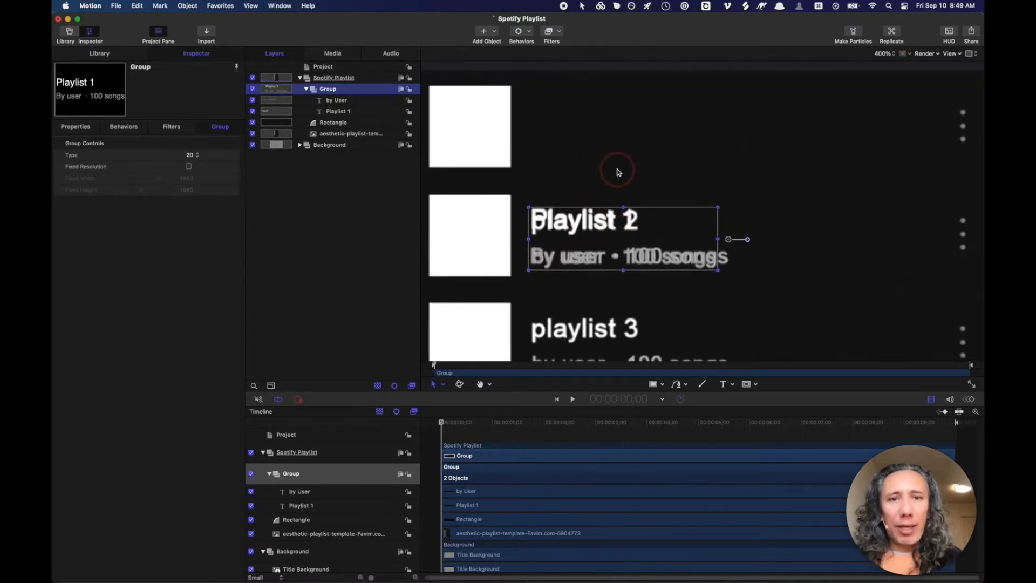
click(558, 200)
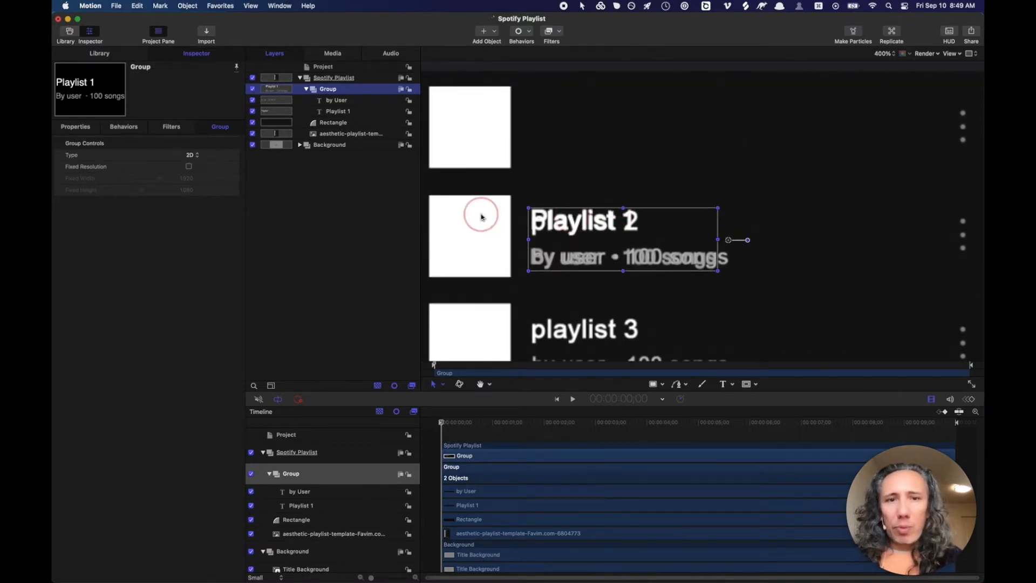
double_click(330, 88)
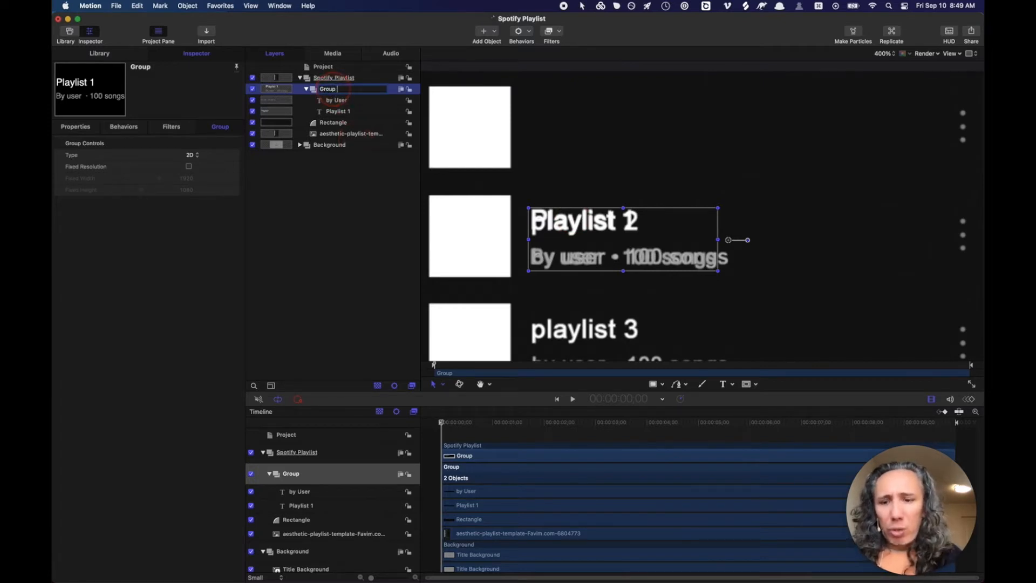
text(2)
key(Return)
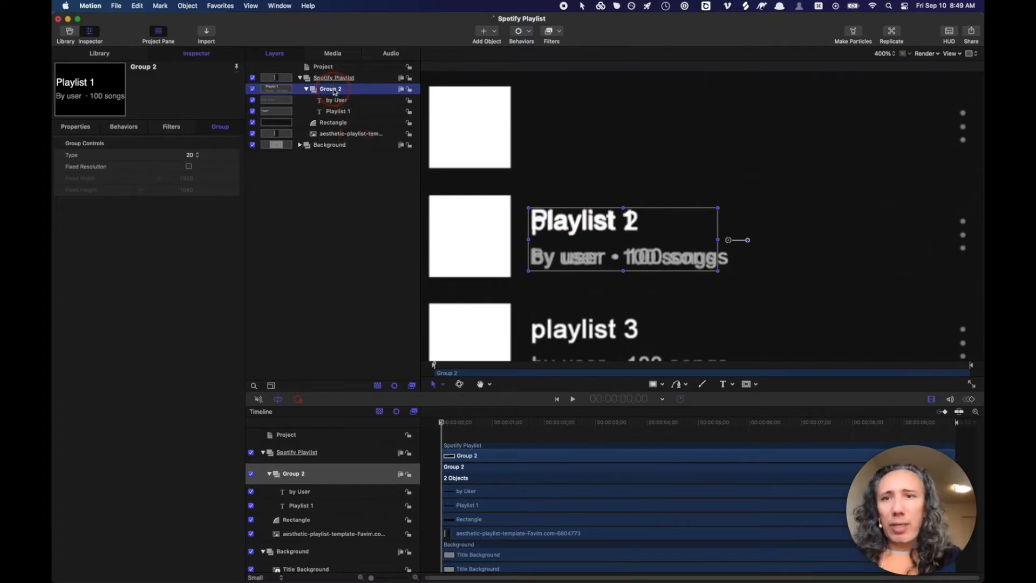
- Duplicate Group 2 and rename the copy 'Group 1'
click(314, 89)
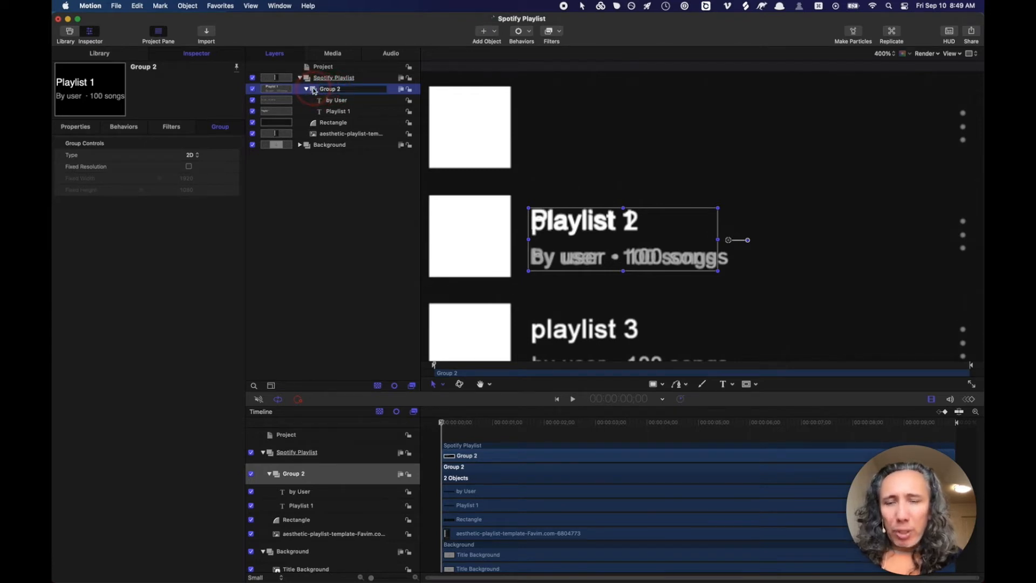
key(super+d)
click(334, 91)
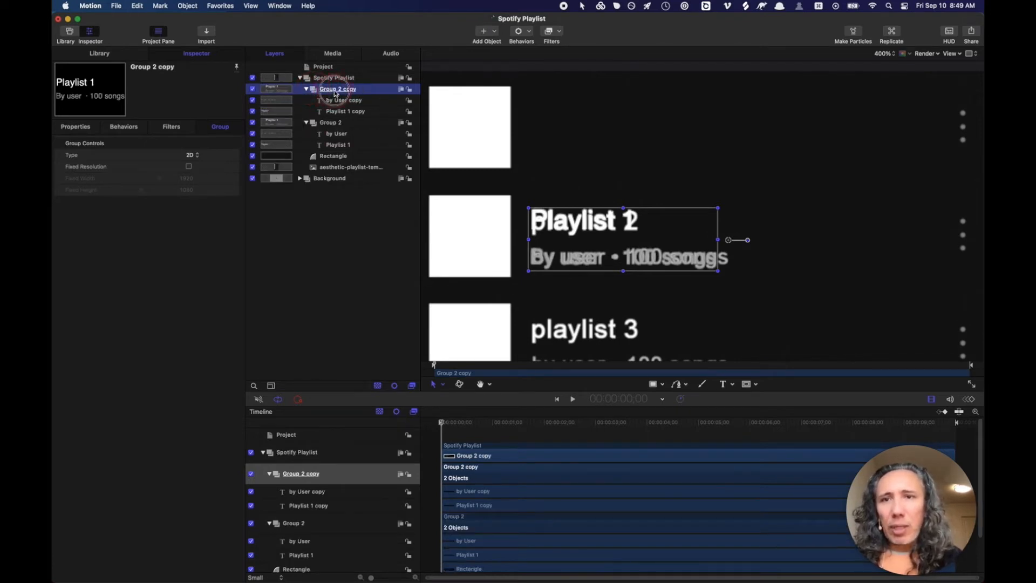
drag(337, 90, 368, 87)
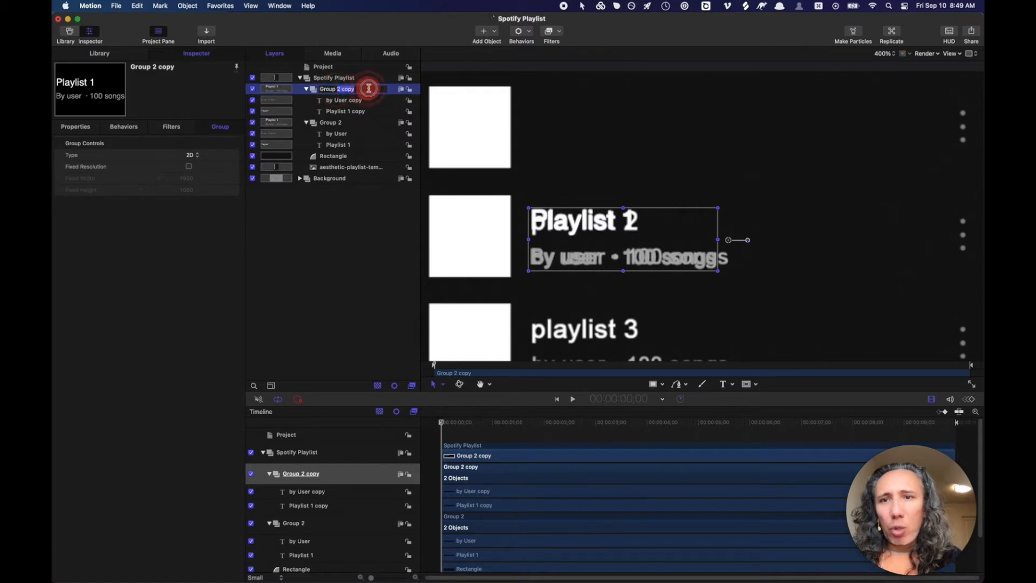
text(1)
key(Return)
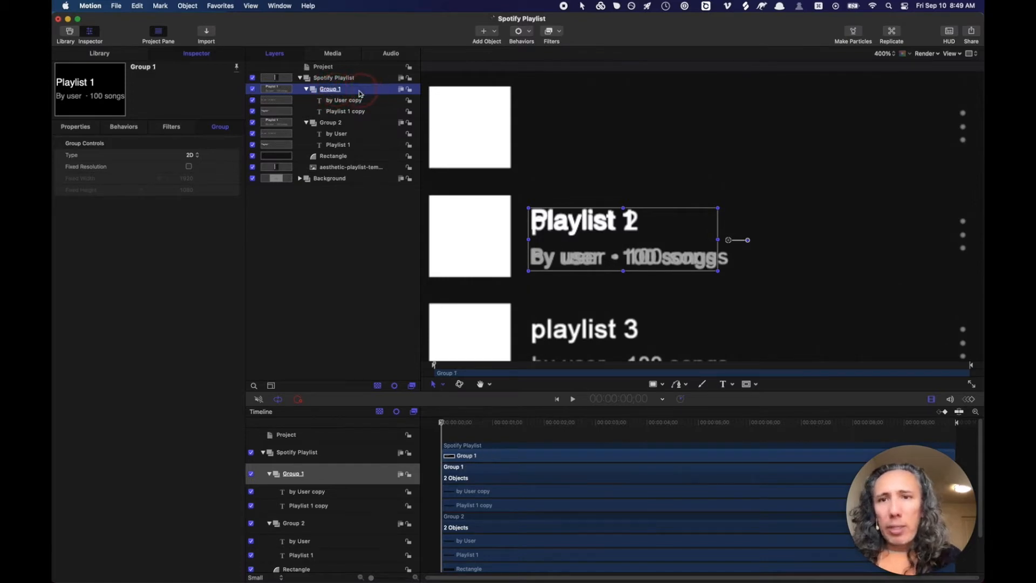
- Remove 'copy' from the by User layer name and move Group 1 up onto the first playlist row
click(355, 102)
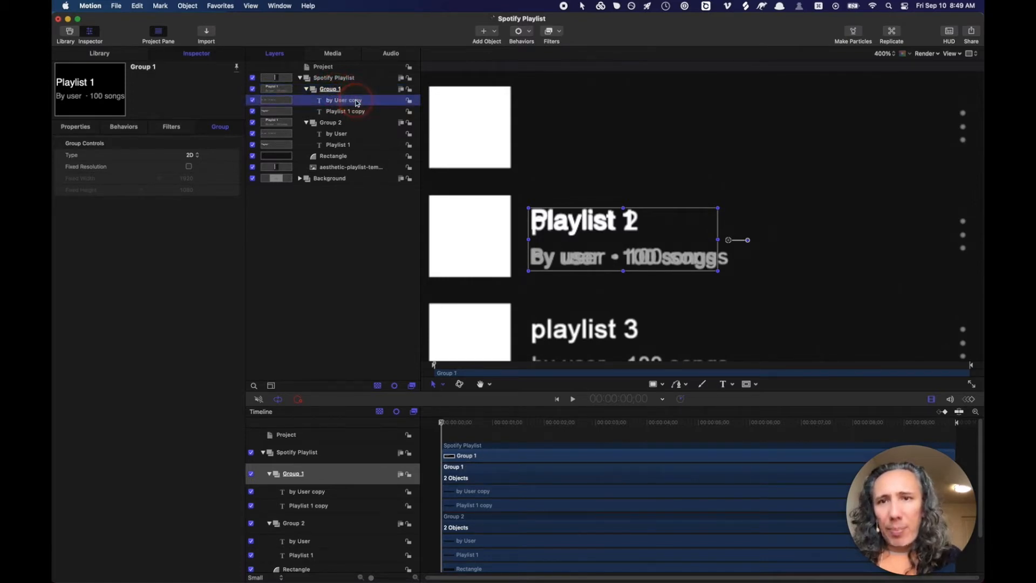
double_click(356, 103)
double_click(356, 103)
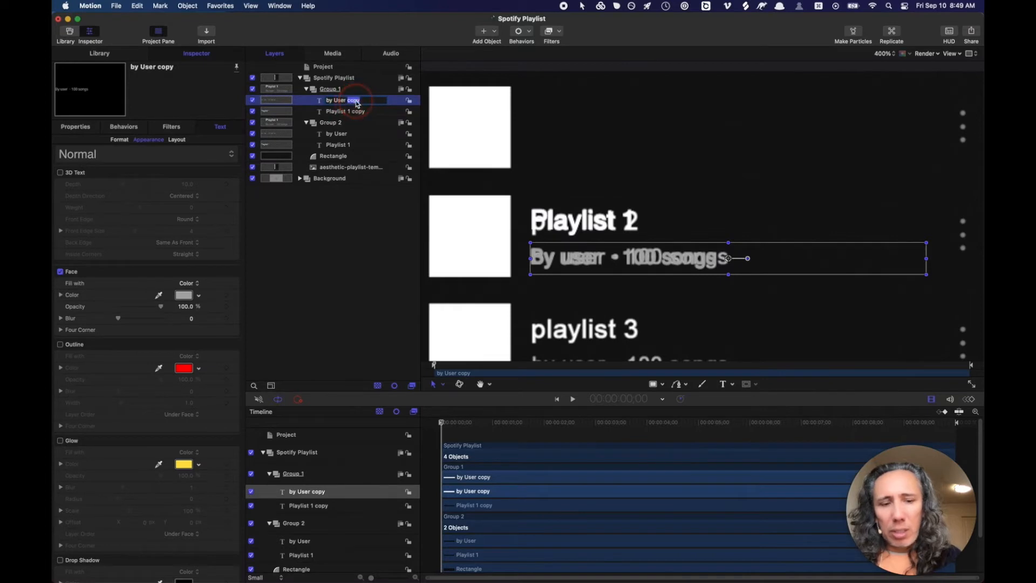
key(BackSpace)
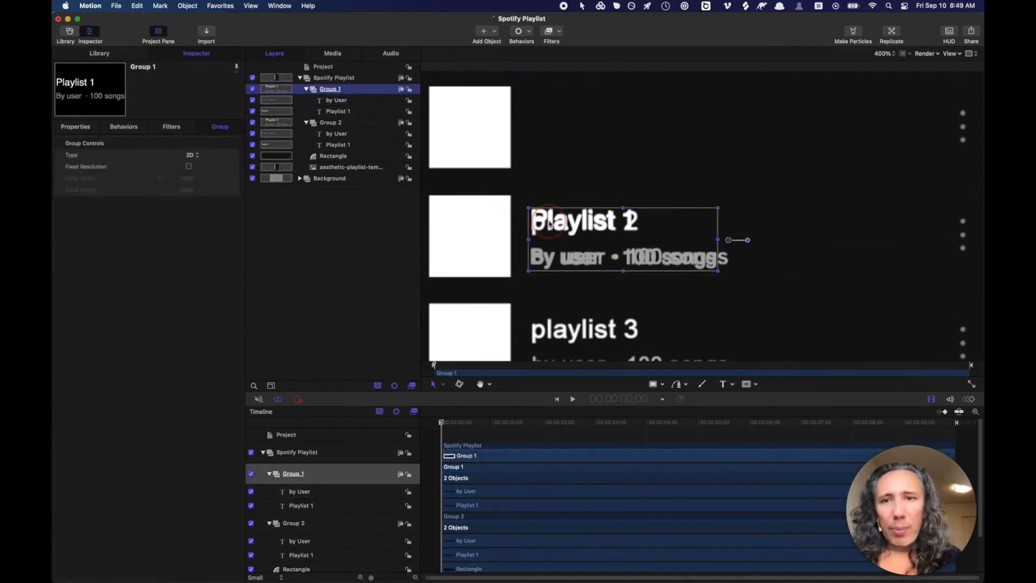
drag(549, 223, 554, 110)
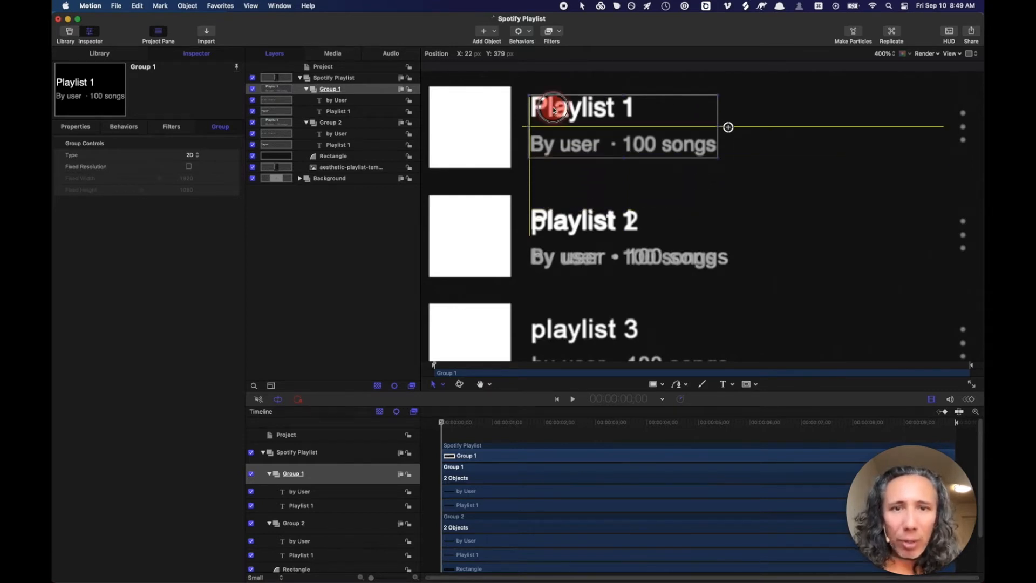
drag(552, 106, 553, 108)
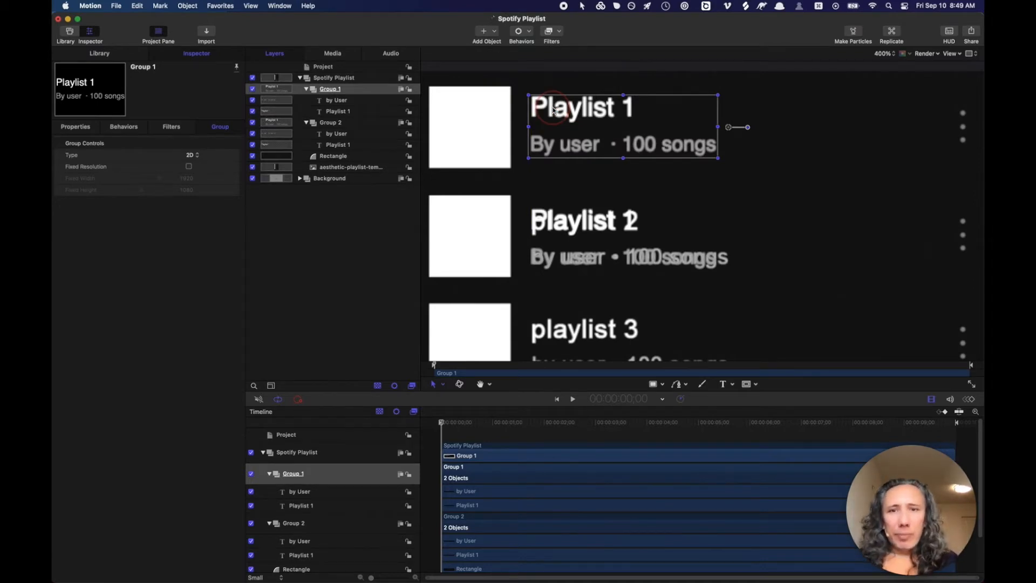
- Move the Rectangle layer into Group 1 and toggle Group 1's visibility to check it
click(335, 156)
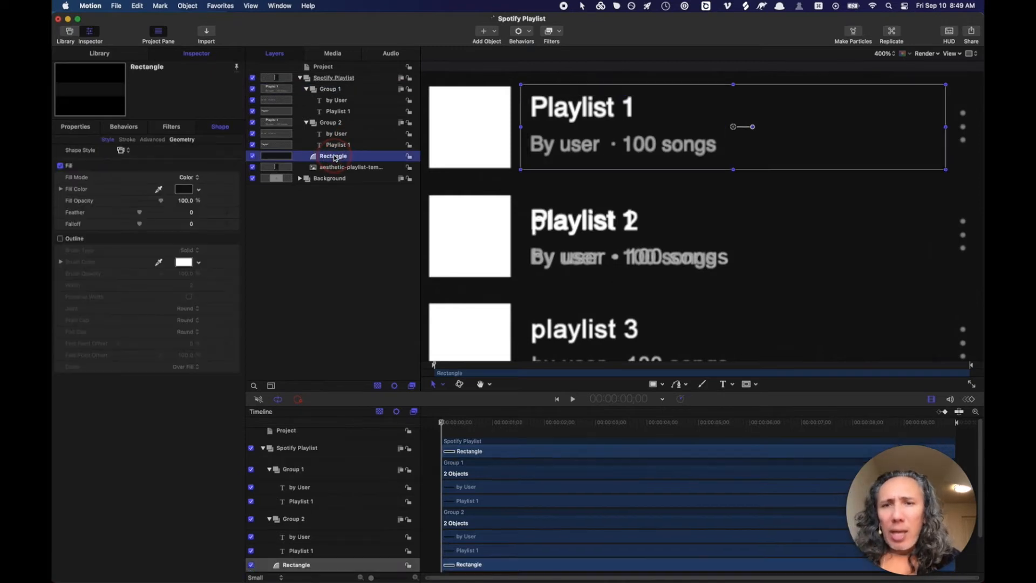
drag(335, 156, 331, 119)
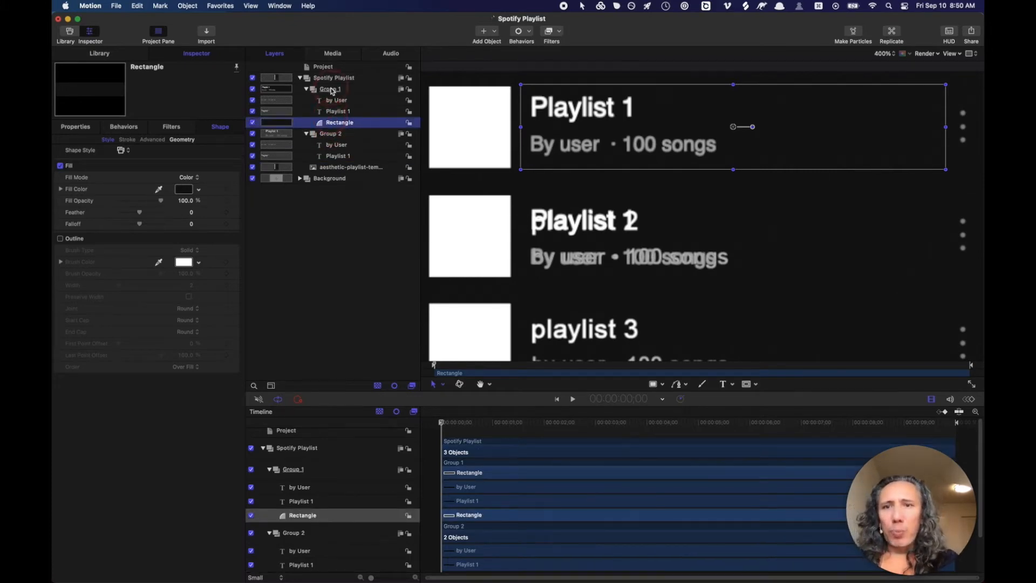
click(332, 89)
click(252, 90)
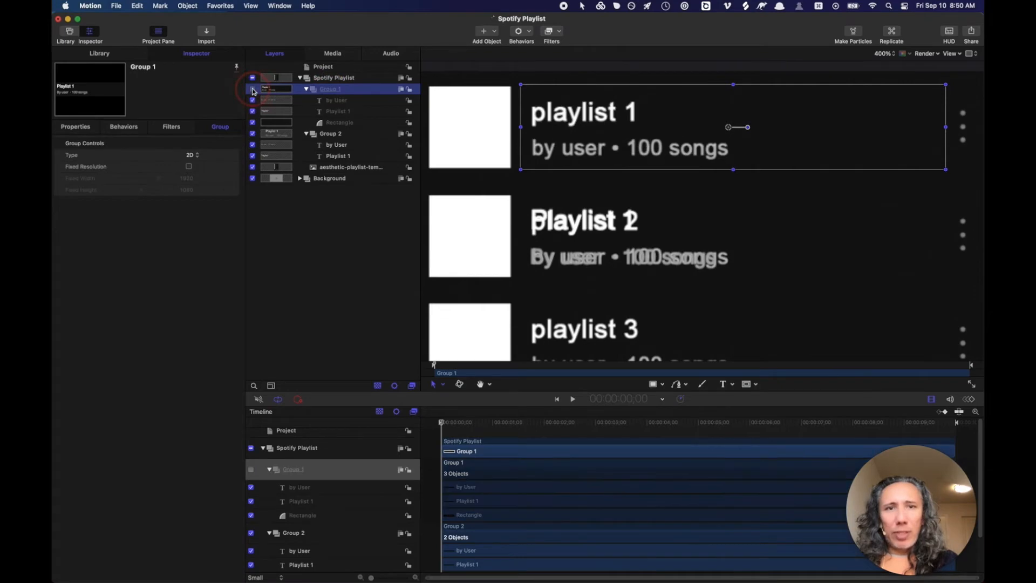
click(253, 90)
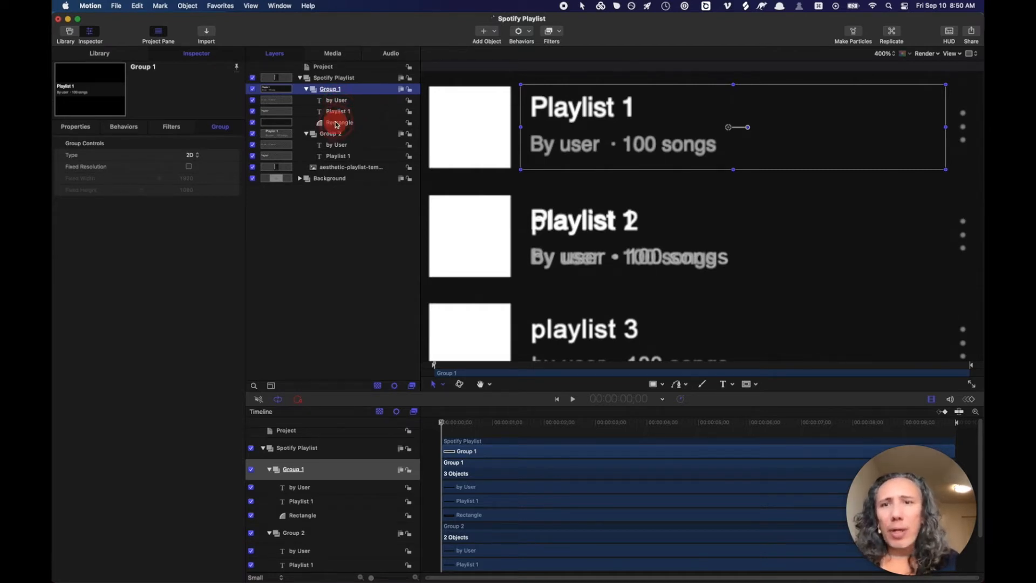
- Copy and paste the Rectangle and move the copy into Group 2
click(337, 123)
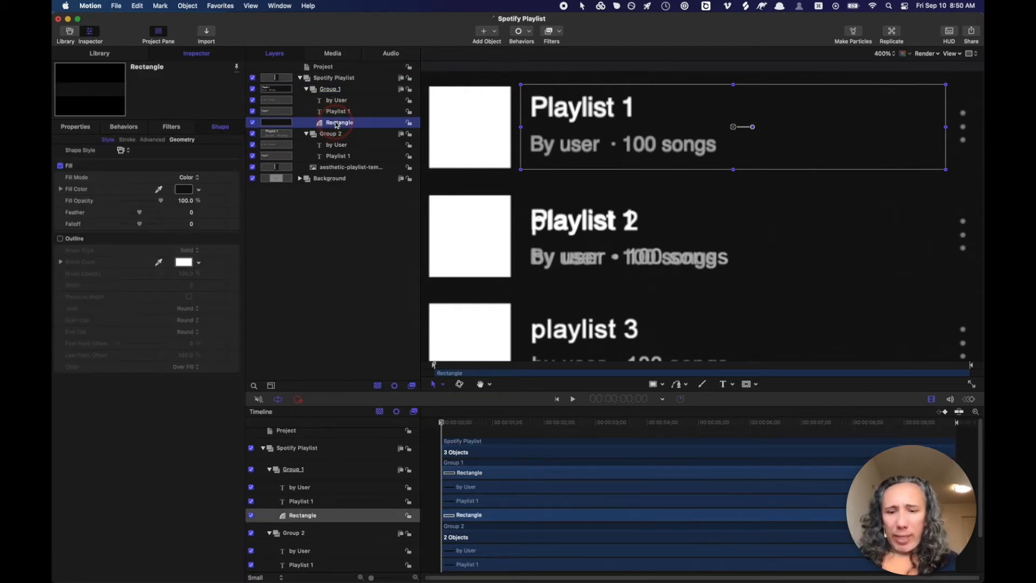
key(super+c)
key(super+v)
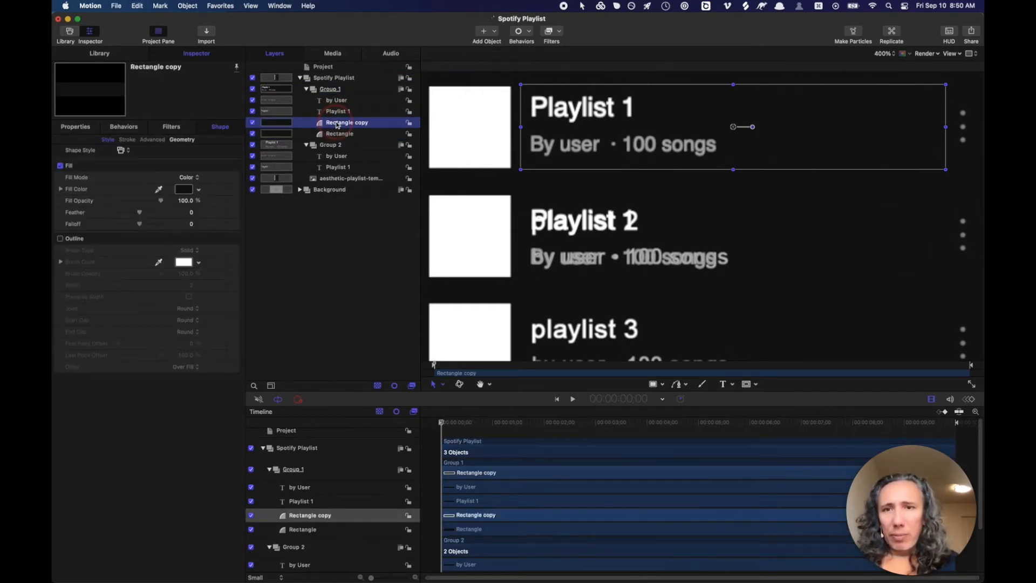
drag(335, 124, 334, 174)
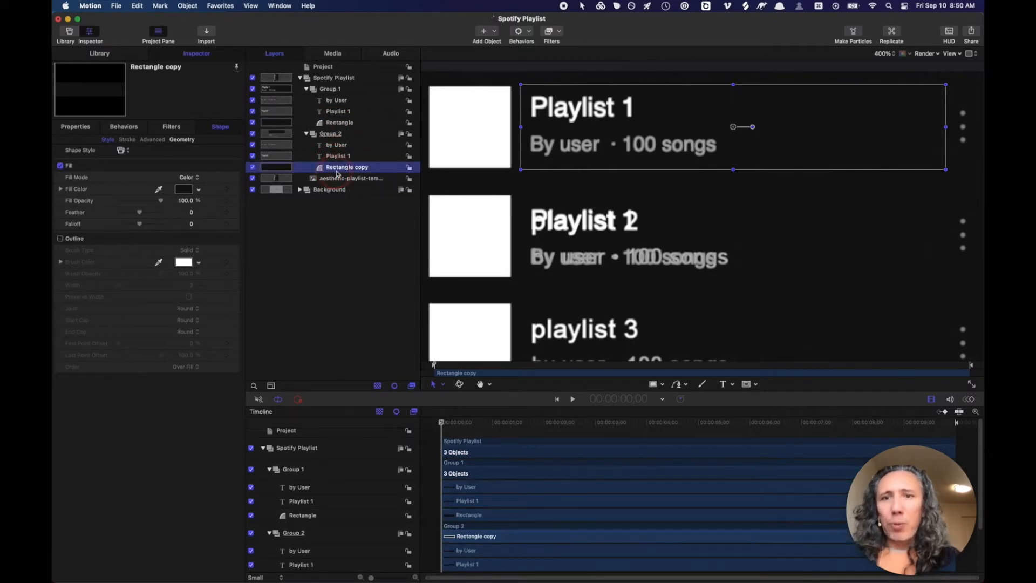
- Rename the copy 'Rectangle' and move it down onto the second playlist row
double_click(358, 168)
key(BackSpace)
key(BackSpace)
key(BackSpace)
key(BackSpace)
key(BackSpace)
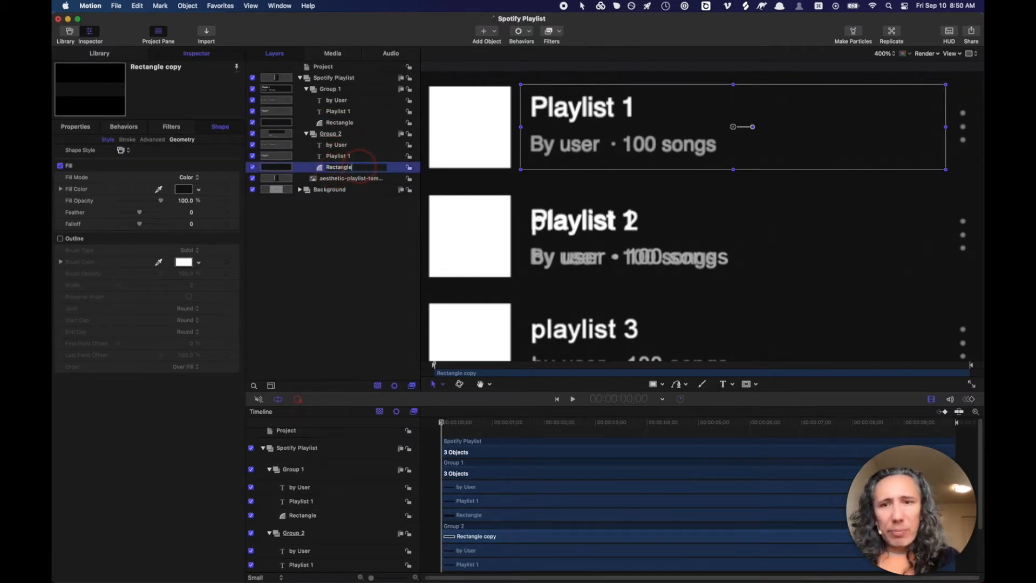
key(Return)
click(672, 113)
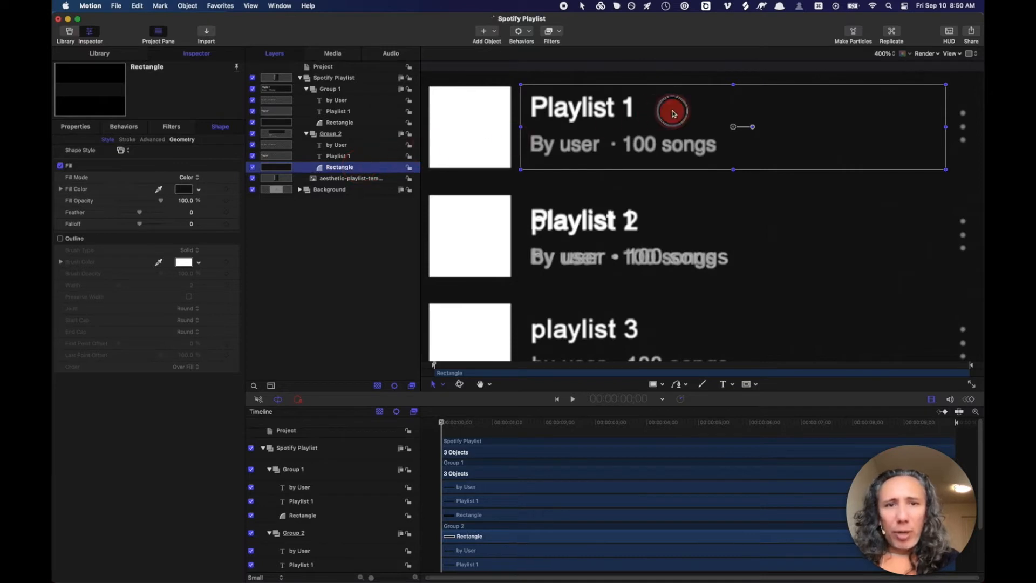
drag(672, 112, 668, 228)
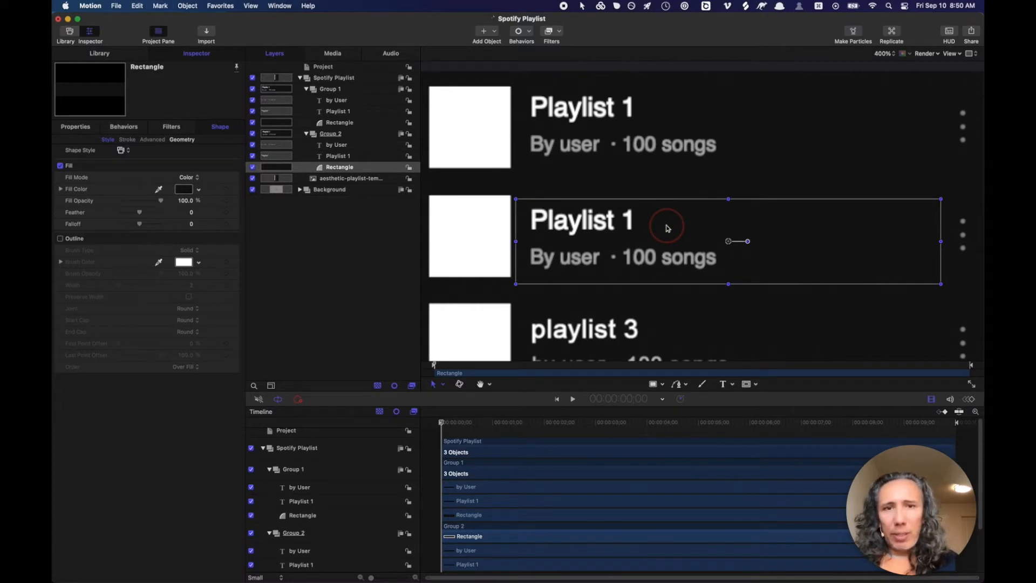
- Set the second row's Rectangle Position Y to 0, then nudge it to 4
click(86, 130)
click(192, 159)
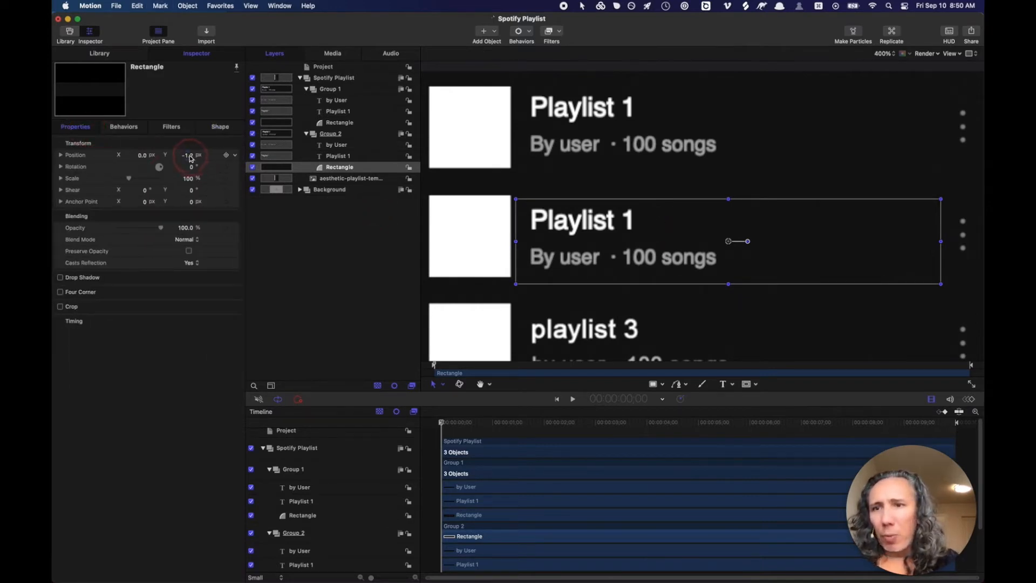
click(190, 158)
text(0)
key(Return)
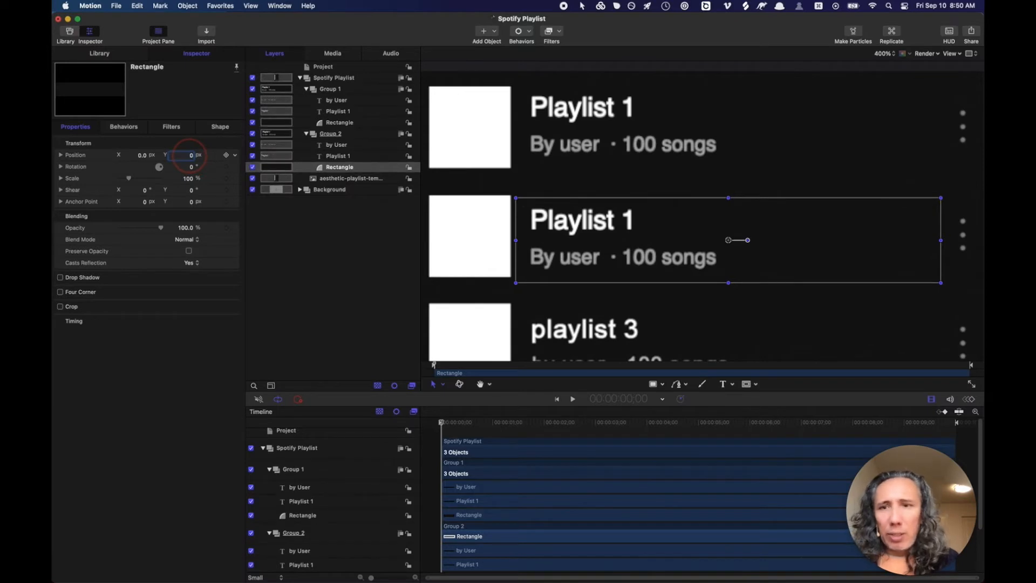
drag(190, 156, 189, 153)
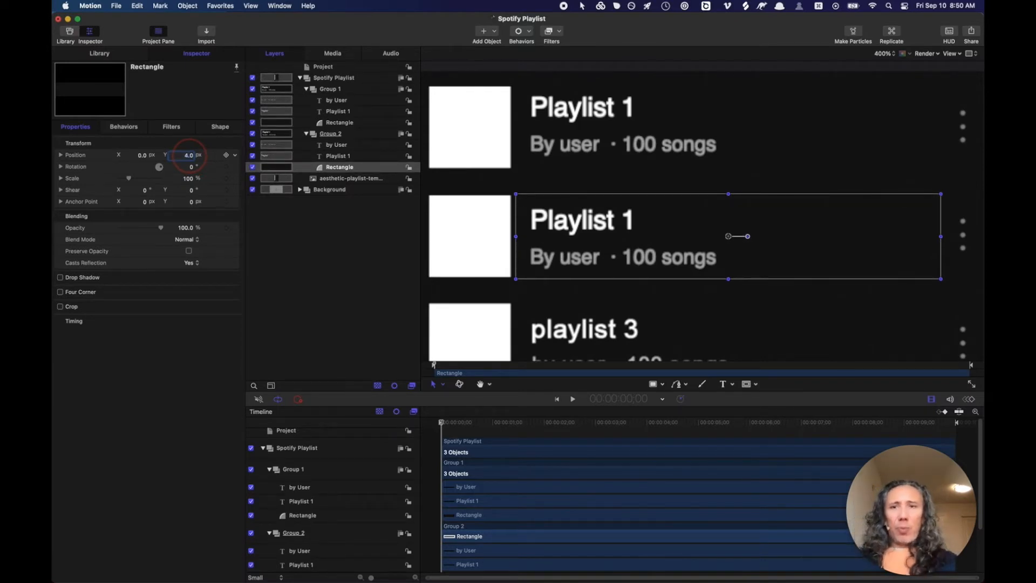
click(348, 163)
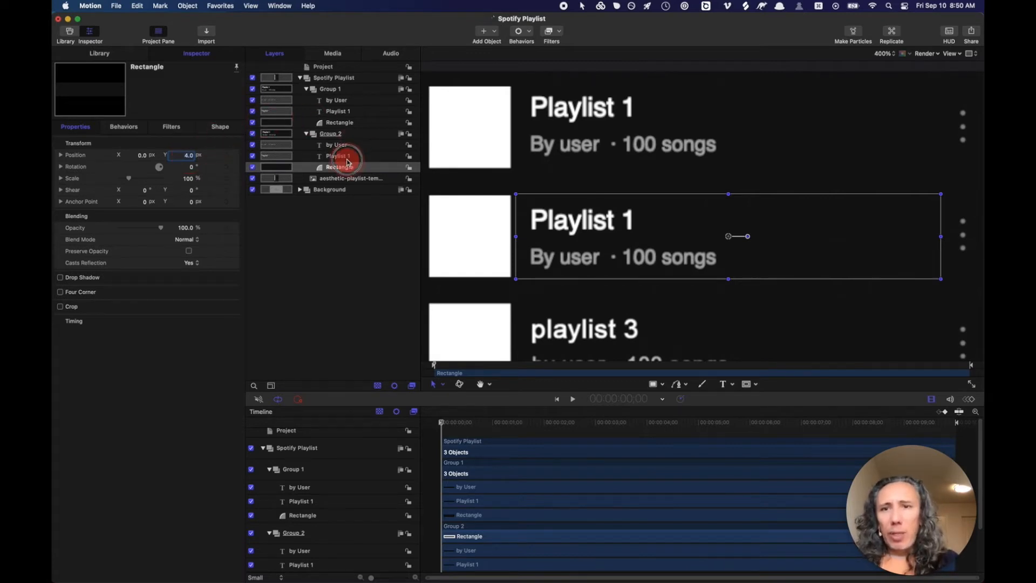
- Change Group 2's title text from 'Playlist 1' to 'Playlist 2'
click(347, 157)
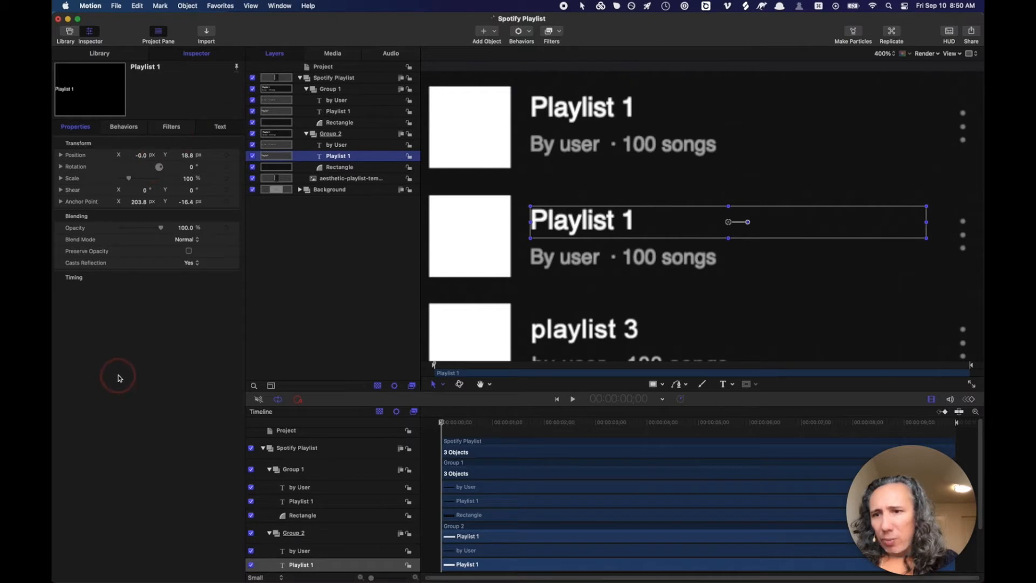
click(219, 128)
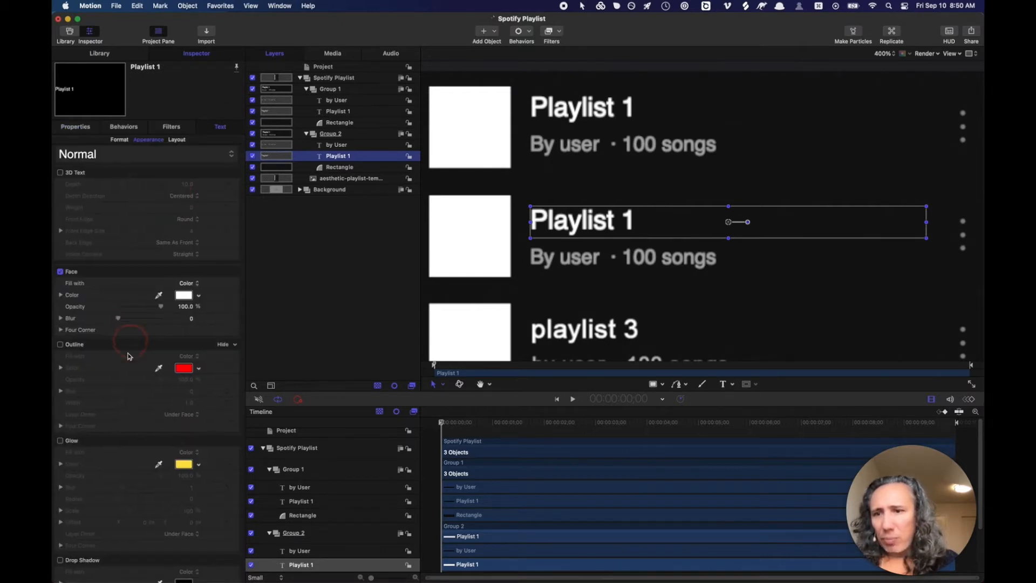
click(120, 140)
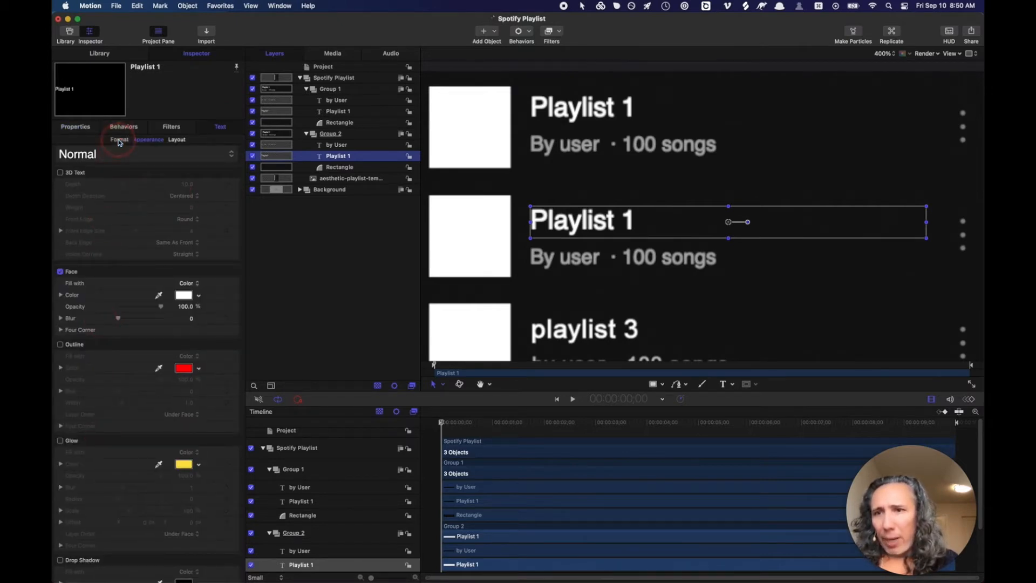
click(95, 413)
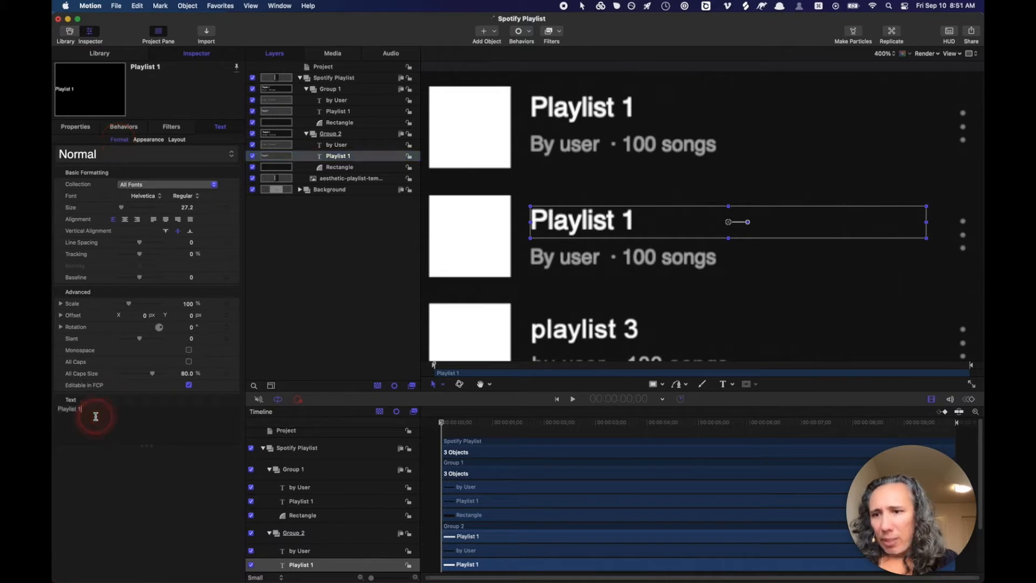
key(BackSpace)
text(2)
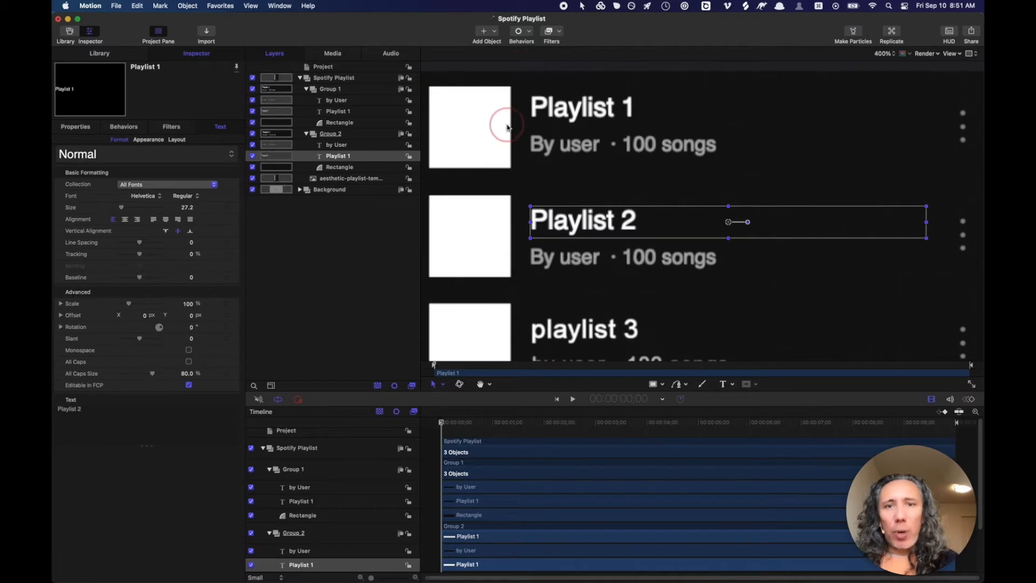
- Pan the canvas to show the Playlists header and select Group 1
key(h)
drag(527, 131, 591, 172)
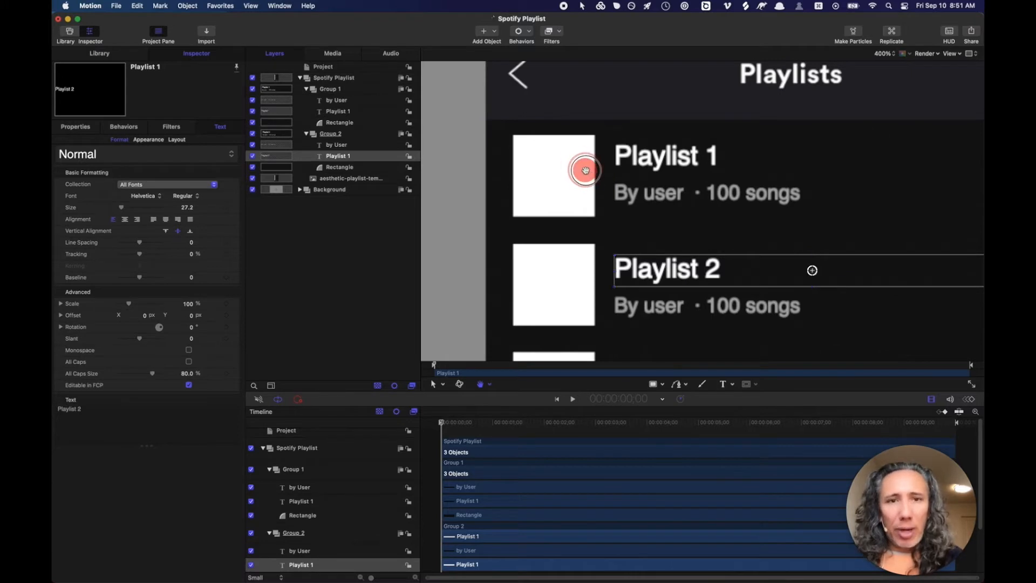
drag(583, 166, 598, 185)
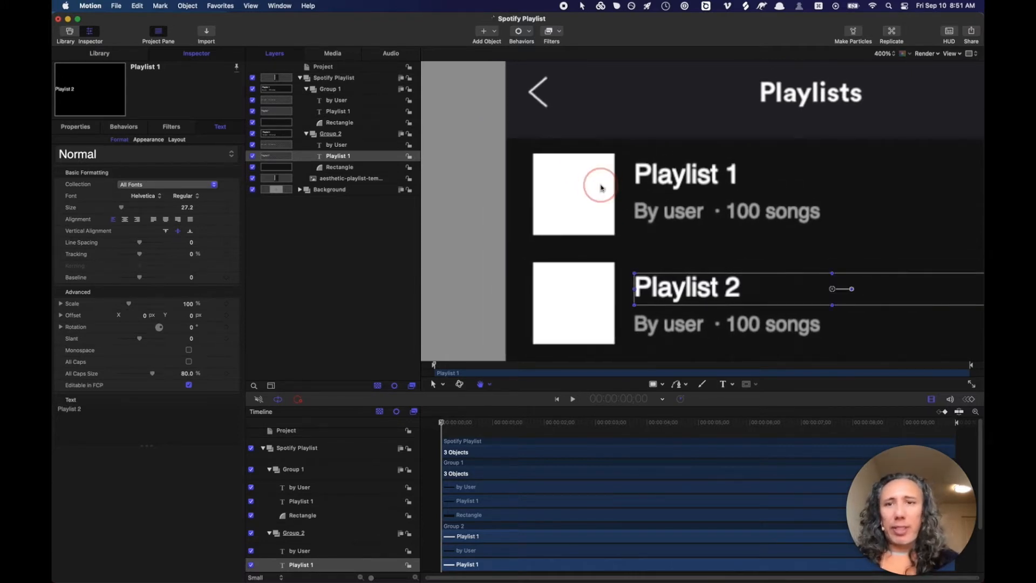
click(340, 92)
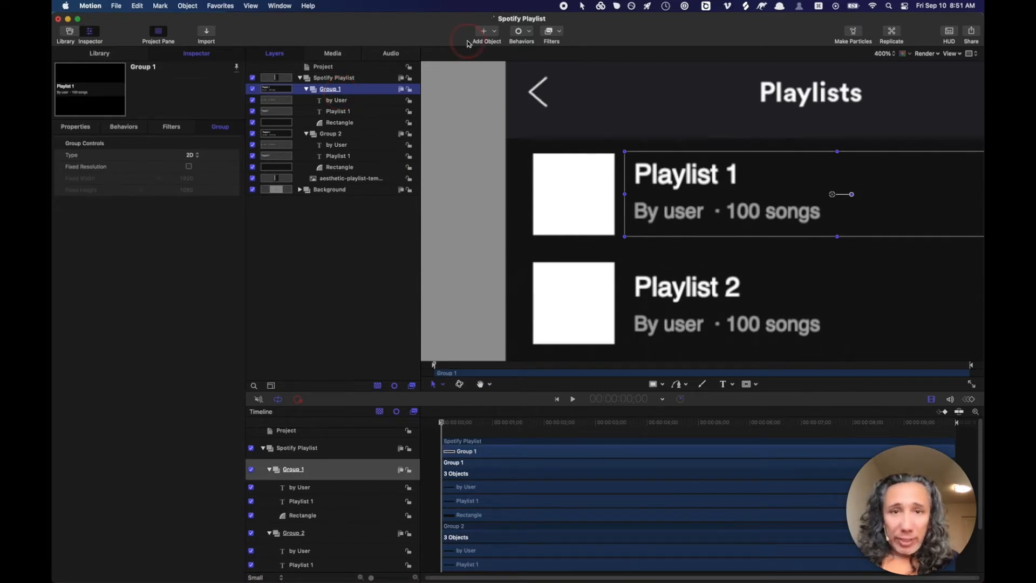
- Add a Drop Zone from the Add Object menu and place it inside Group 1
click(486, 33)
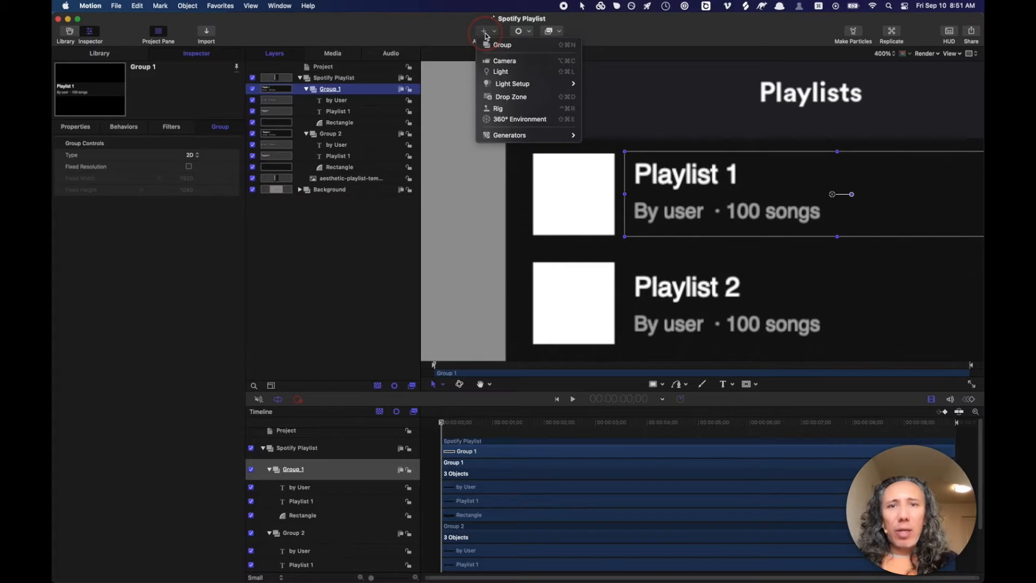
click(450, 36)
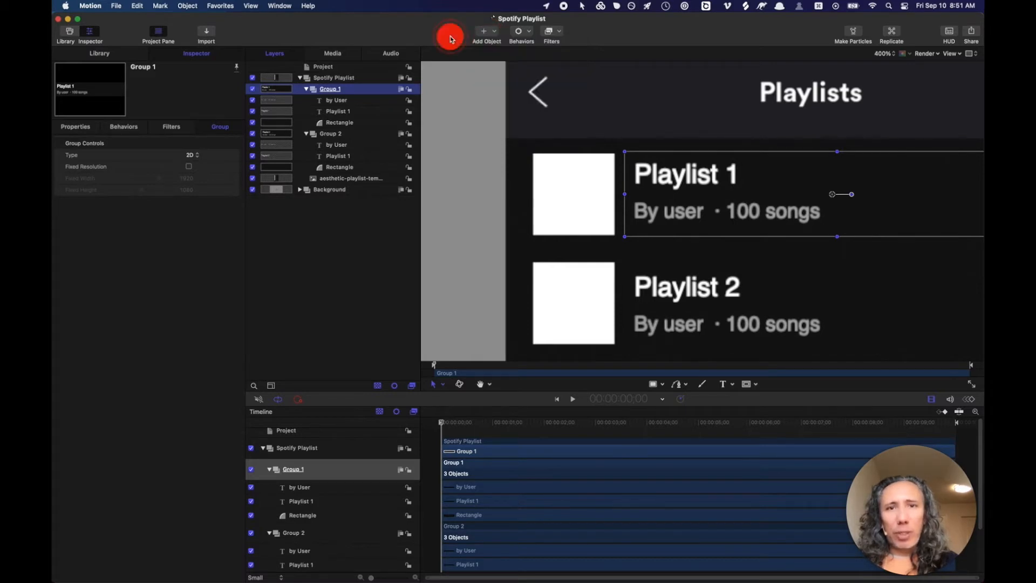
click(484, 33)
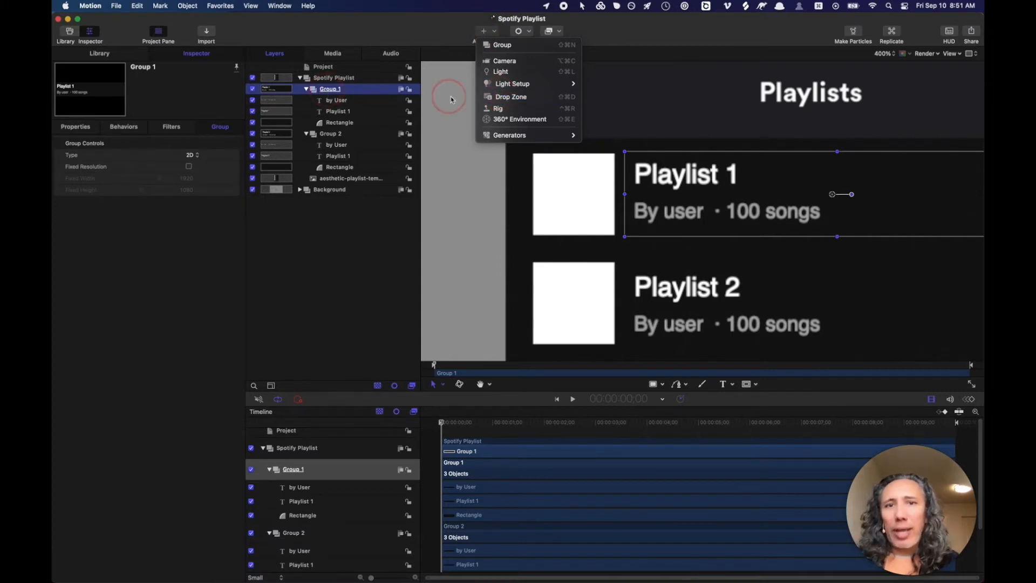
click(492, 96)
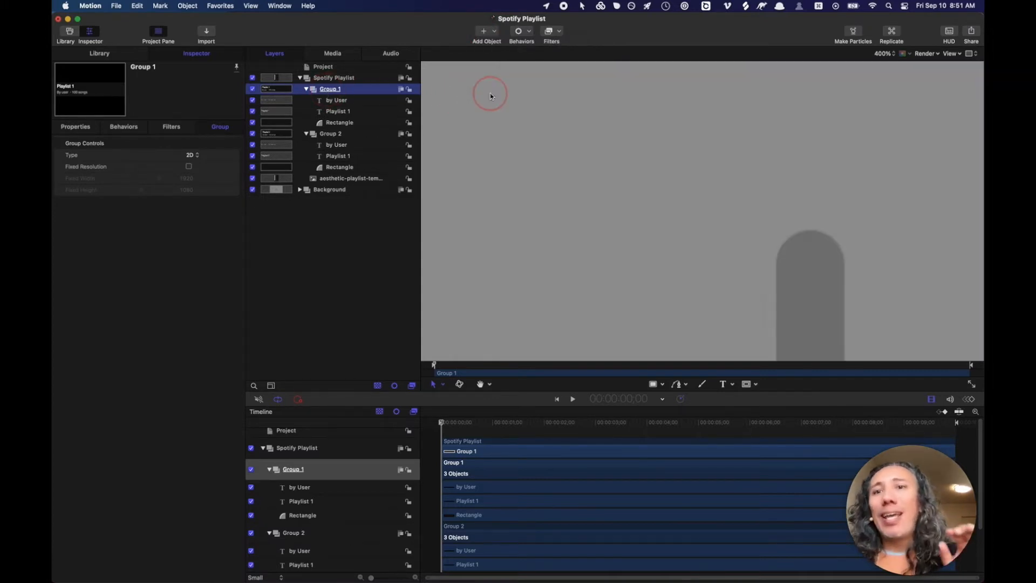
drag(335, 88, 328, 130)
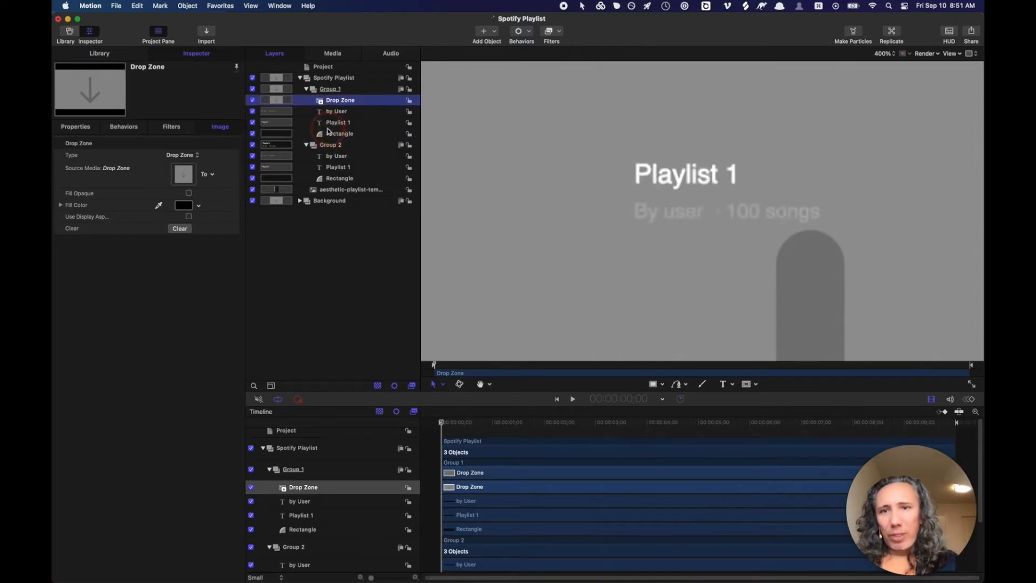
- Scale the drop zone to 10% and move it onto Playlist 1's artwork square
click(82, 127)
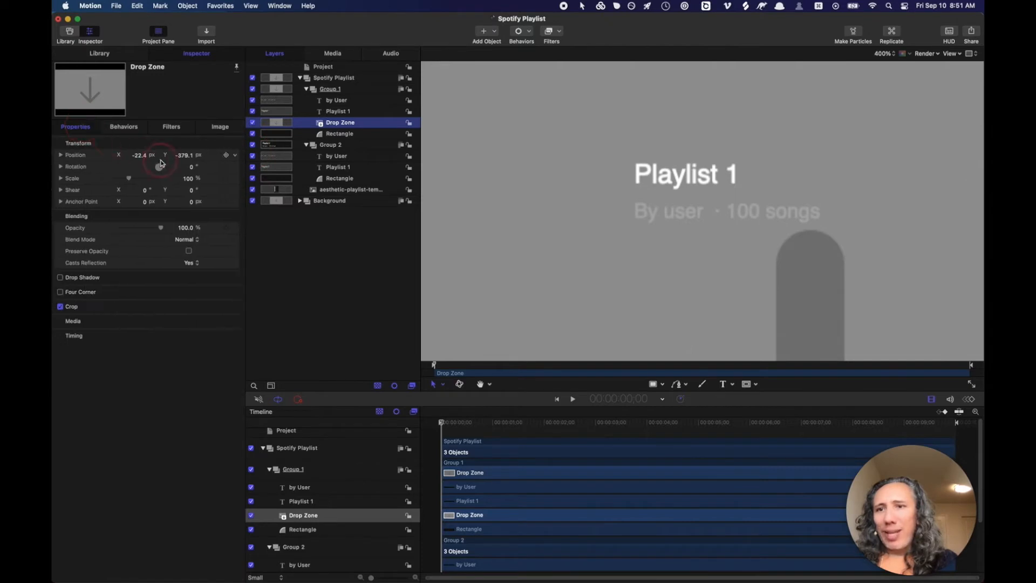
click(187, 180)
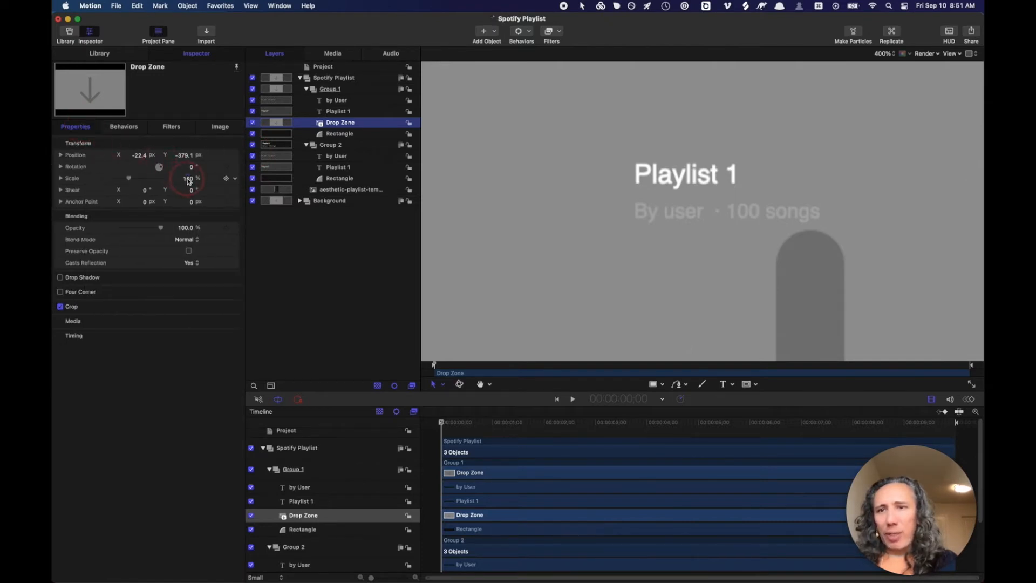
double_click(188, 180)
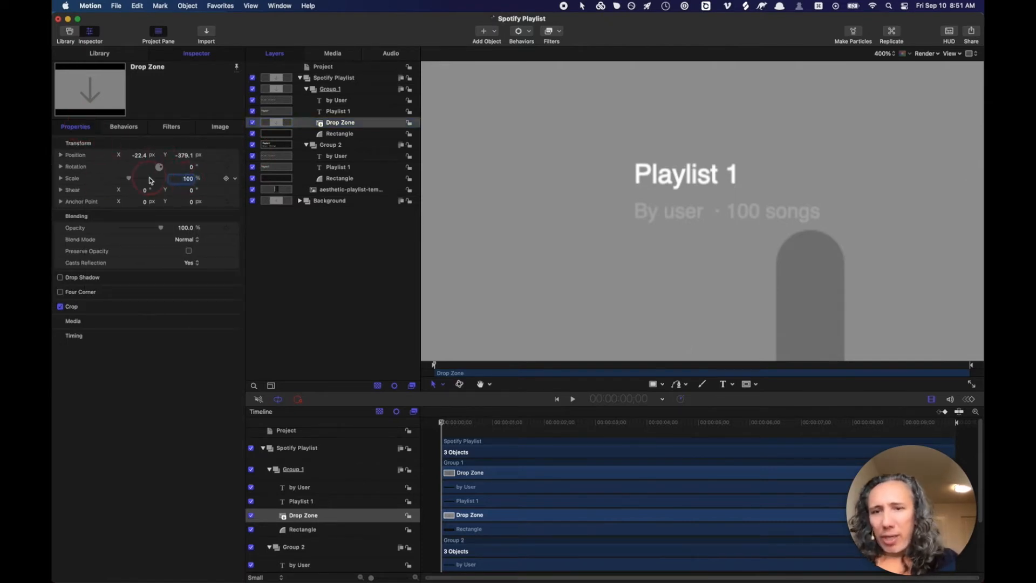
text(10)
key(Return)
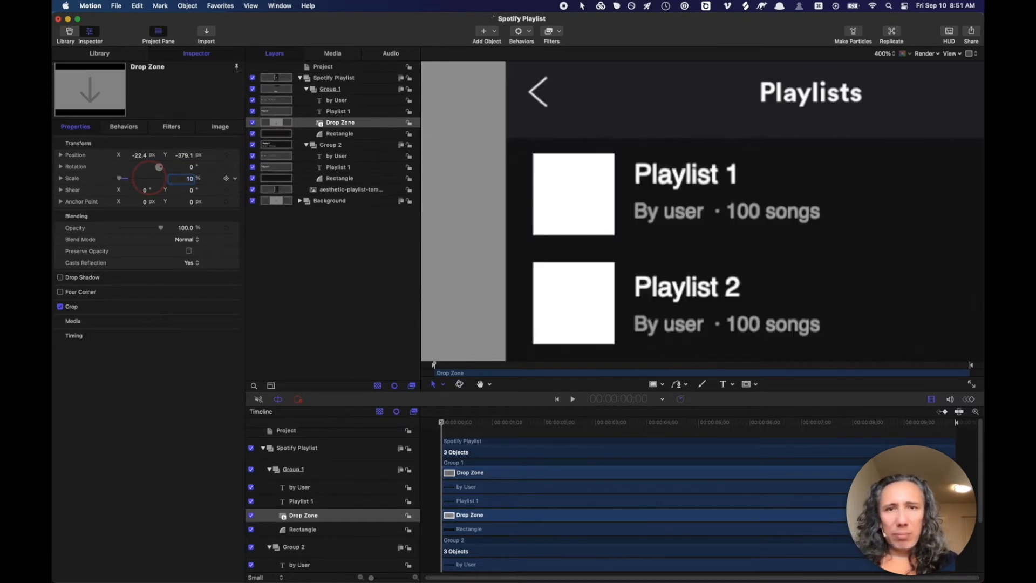
key(super+minus)
key(super+minus)
key(super+minus)
key(super+minus)
key(super+minus)
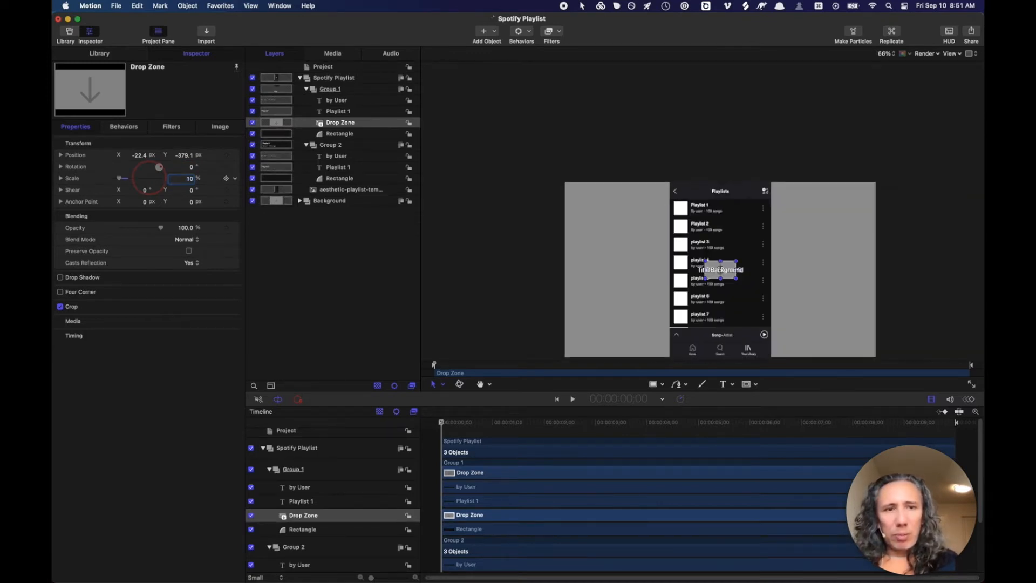
key(super+equal)
key(super+equal)
key(super+equal)
key(super+equal)
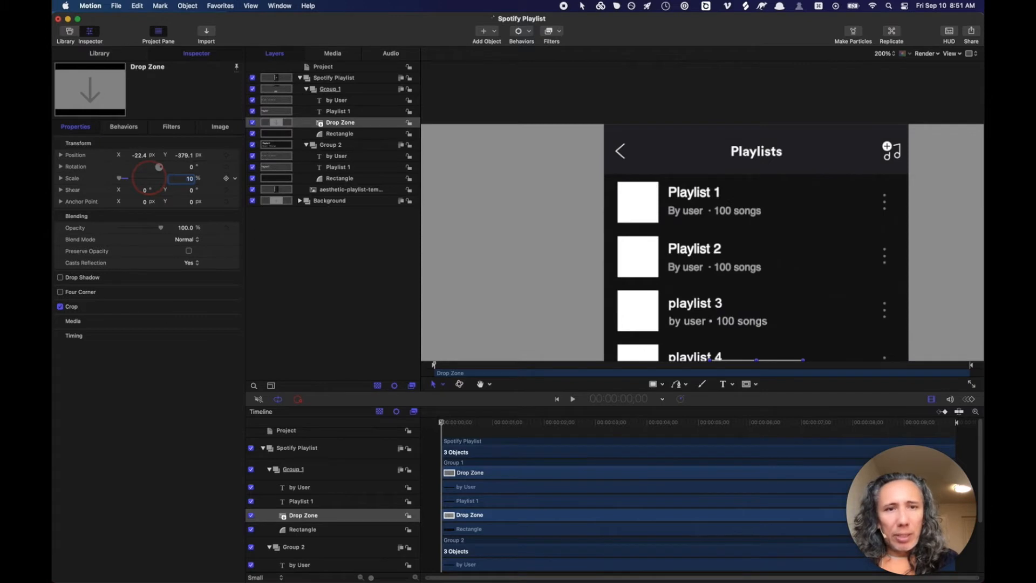
drag(703, 218, 684, 141)
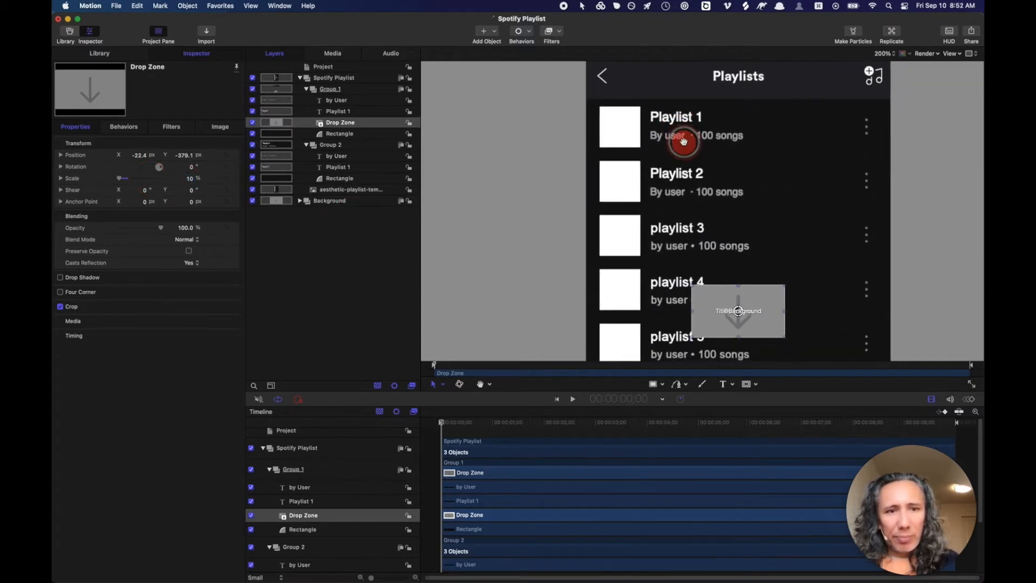
drag(734, 303, 625, 126)
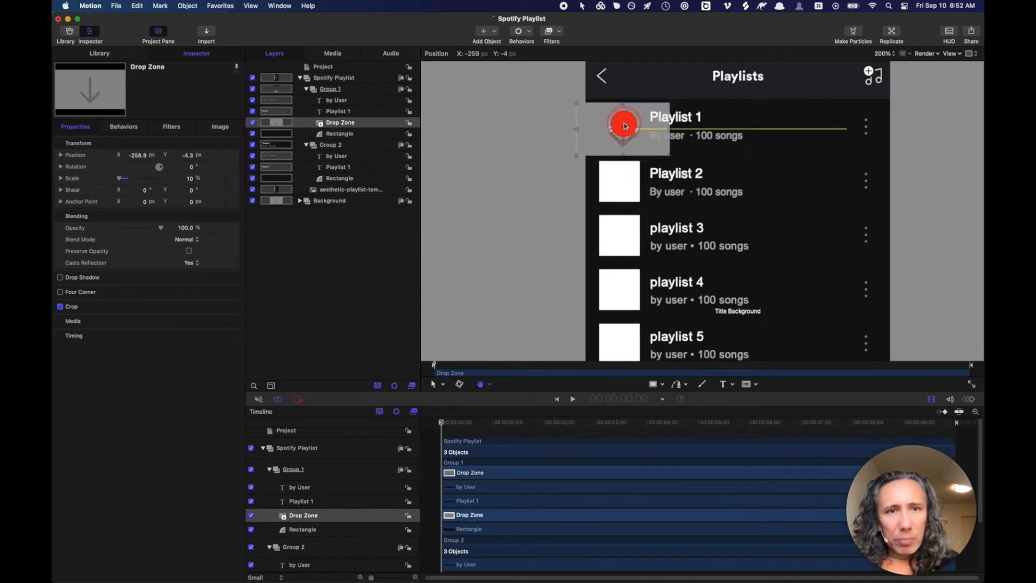
- Fine-tune the drop zone to 8% scale and align its position with the Playlist 1 row
click(191, 180)
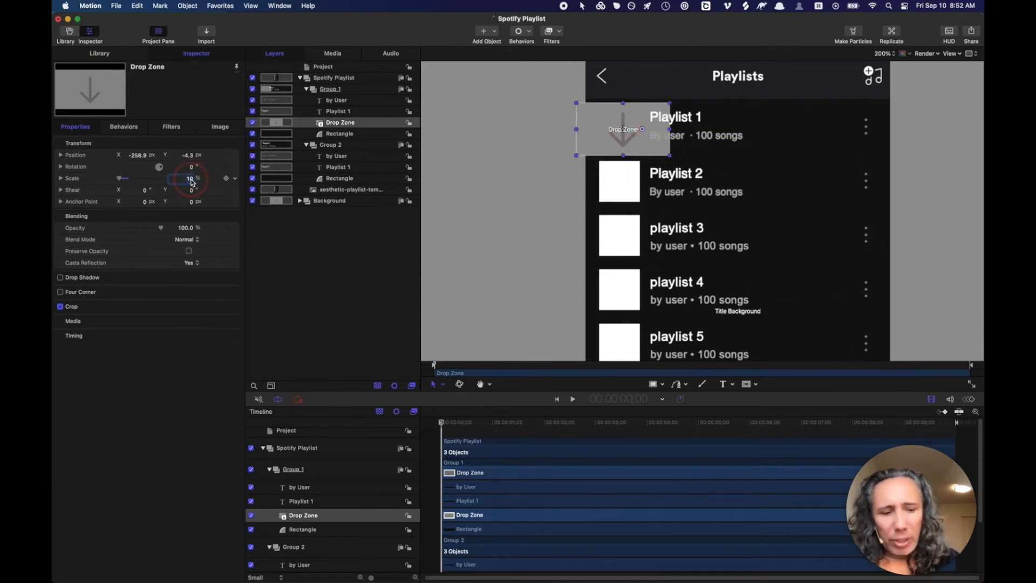
drag(190, 180, 190, 180)
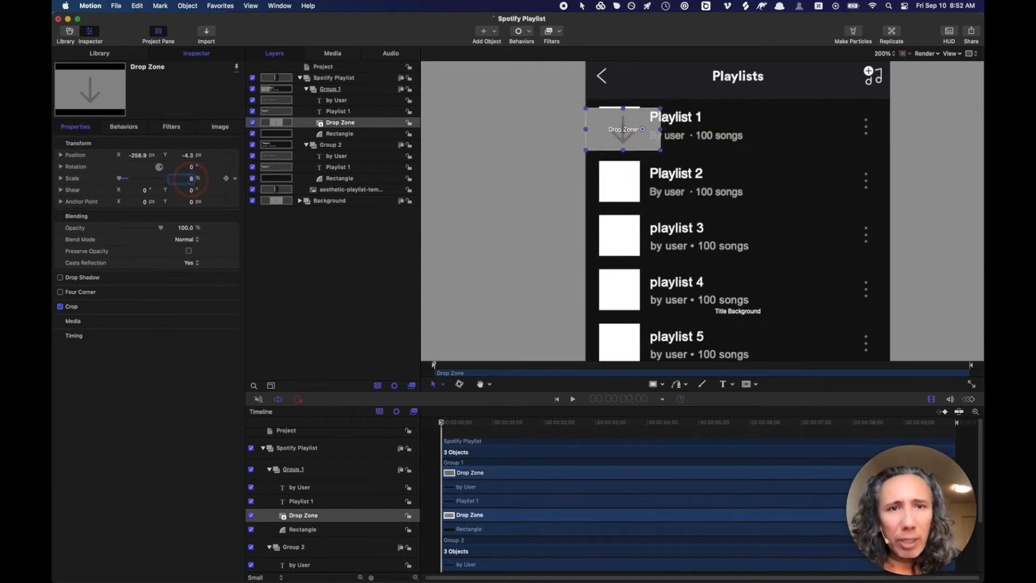
click(187, 156)
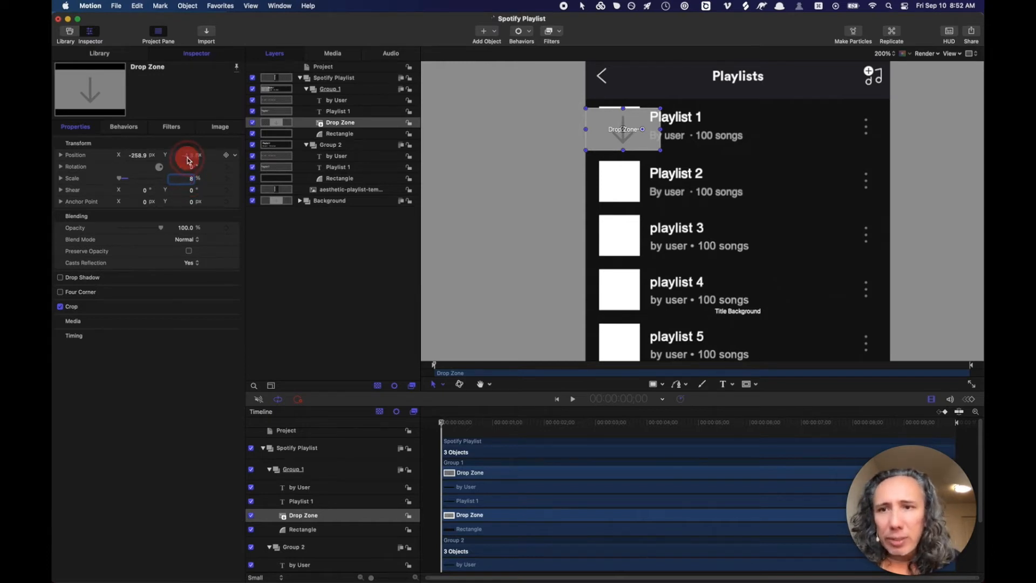
drag(189, 160, 192, 160)
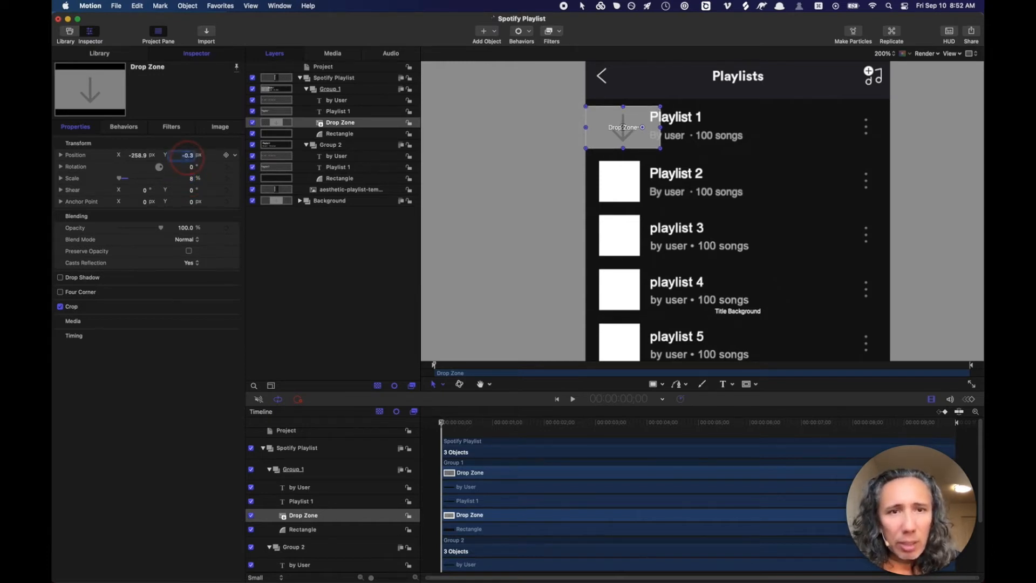
click(192, 179)
drag(191, 180, 192, 179)
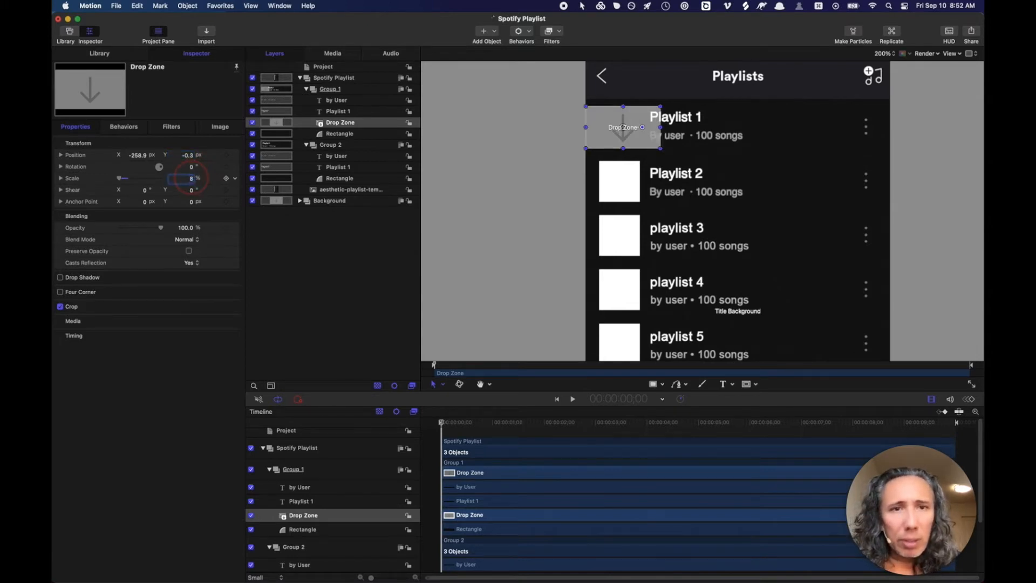
click(189, 156)
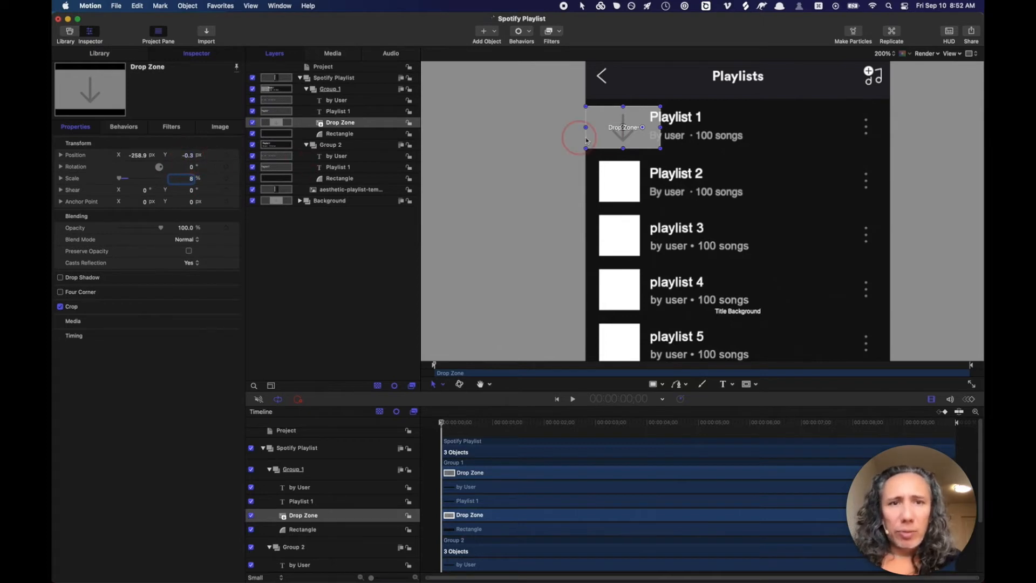
drag(635, 133, 631, 133)
- Find the snapping option by searching Help for 'snap' and uncheck View > Snap
click(138, 6)
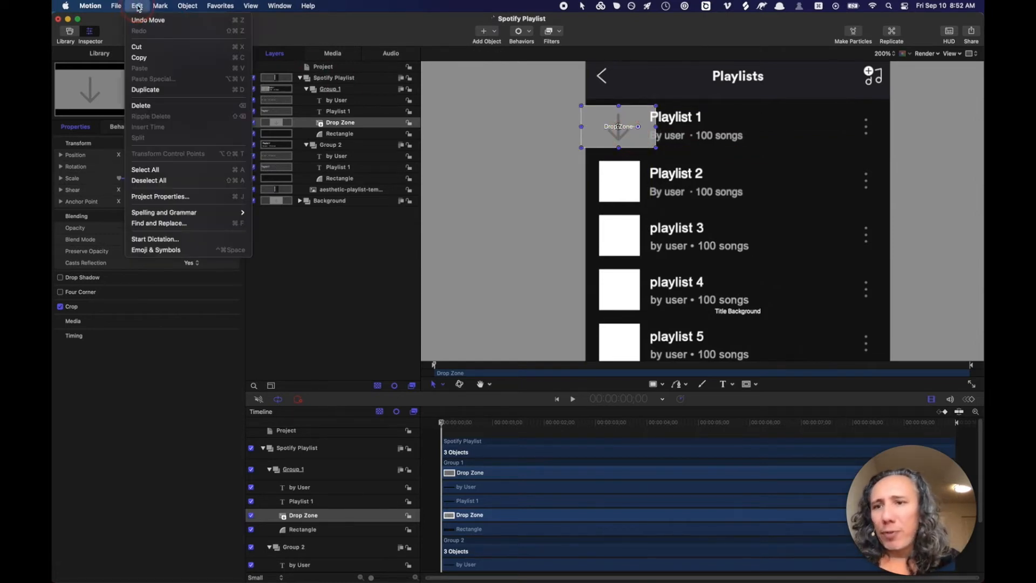
click(309, 6)
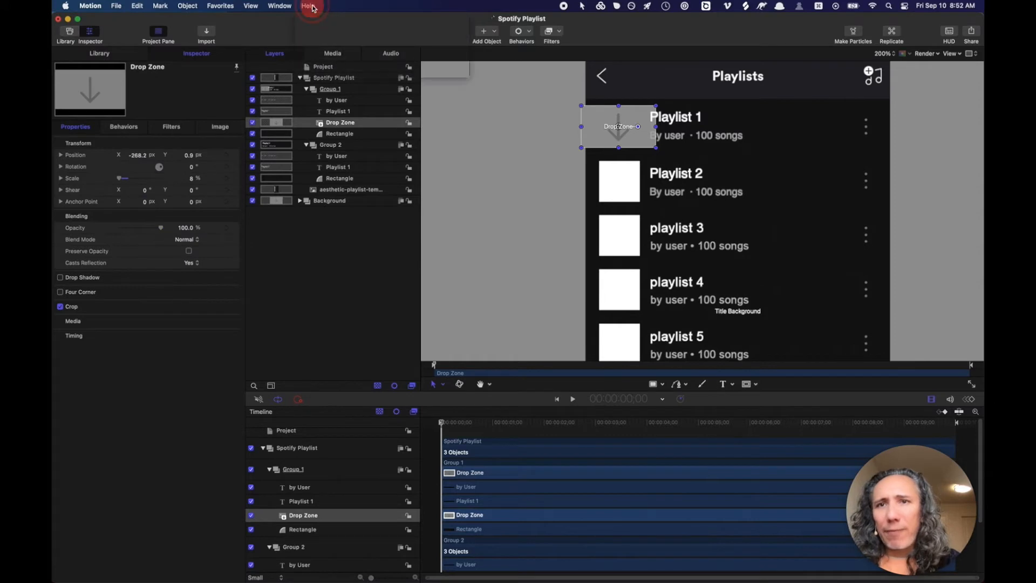
click(311, 7)
text(snap)
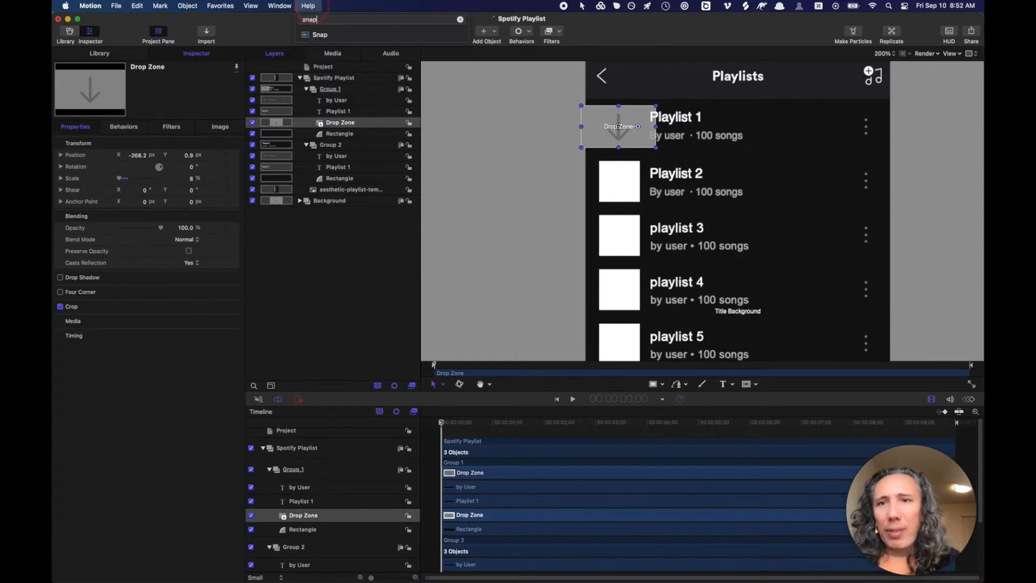
mouse_move(314, 35)
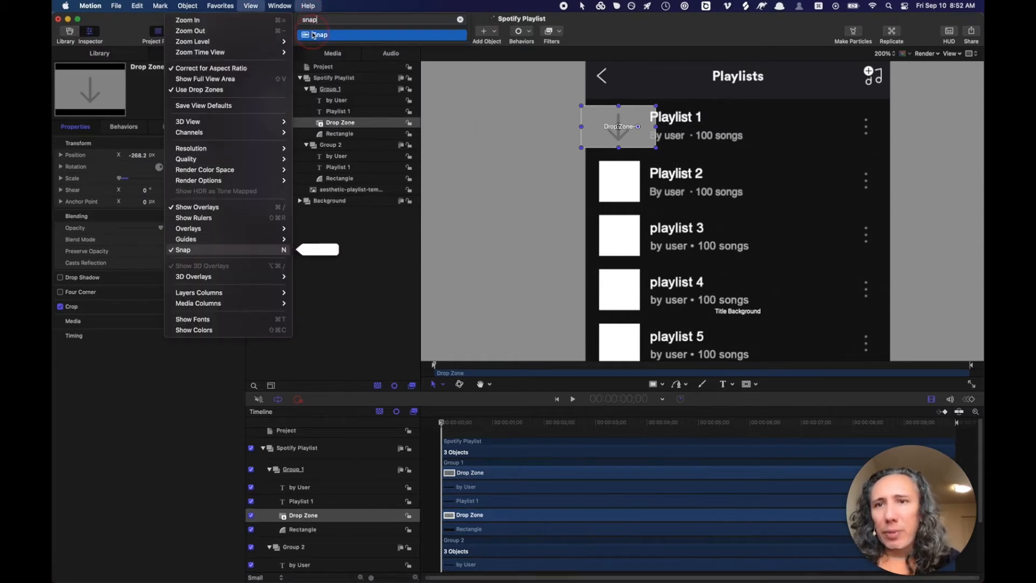
mouse_move(255, 7)
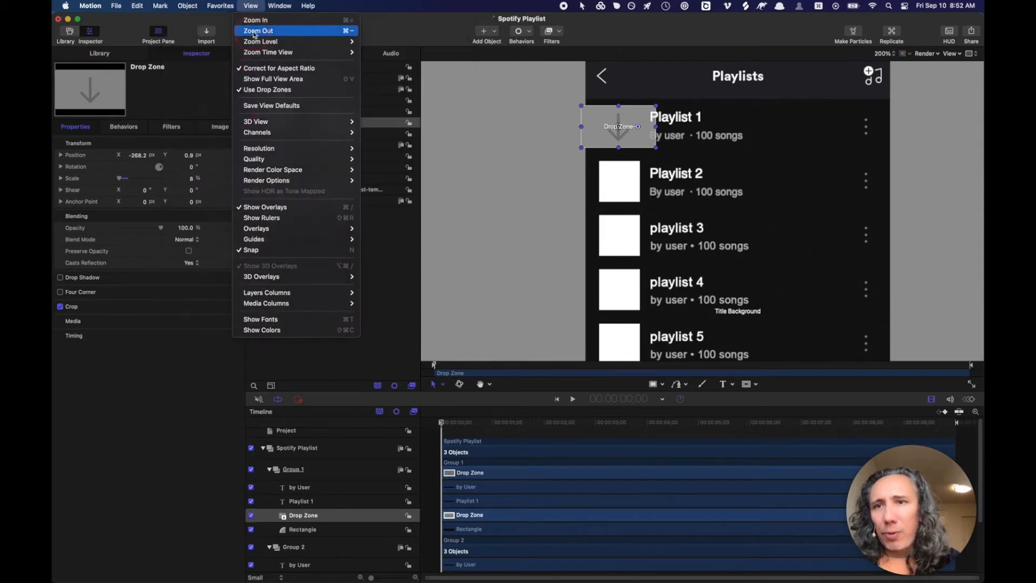
click(276, 249)
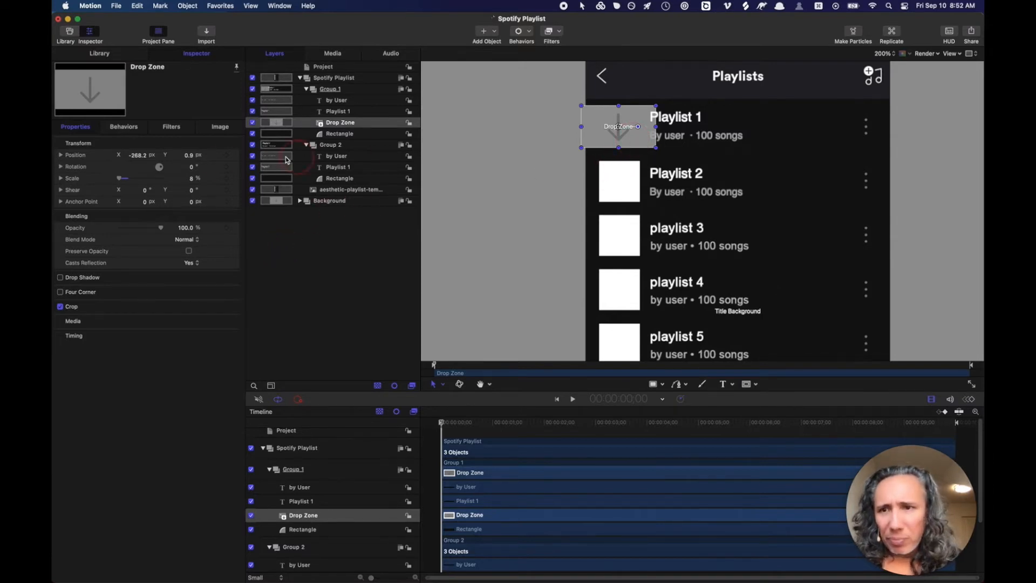
- Set the drop zone's position to X -270, Y 0
click(189, 156)
text(0)
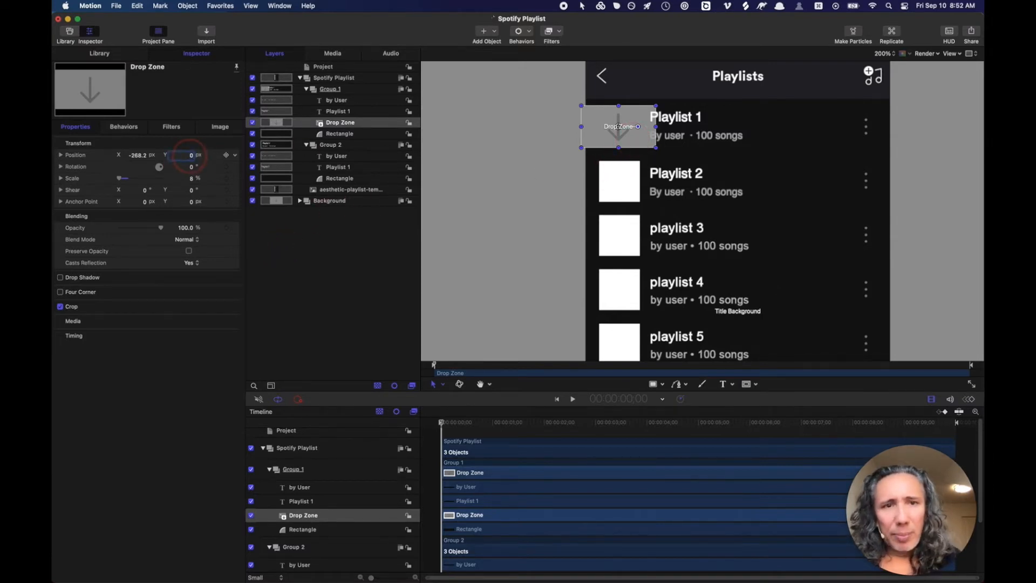
key(Return)
click(134, 157)
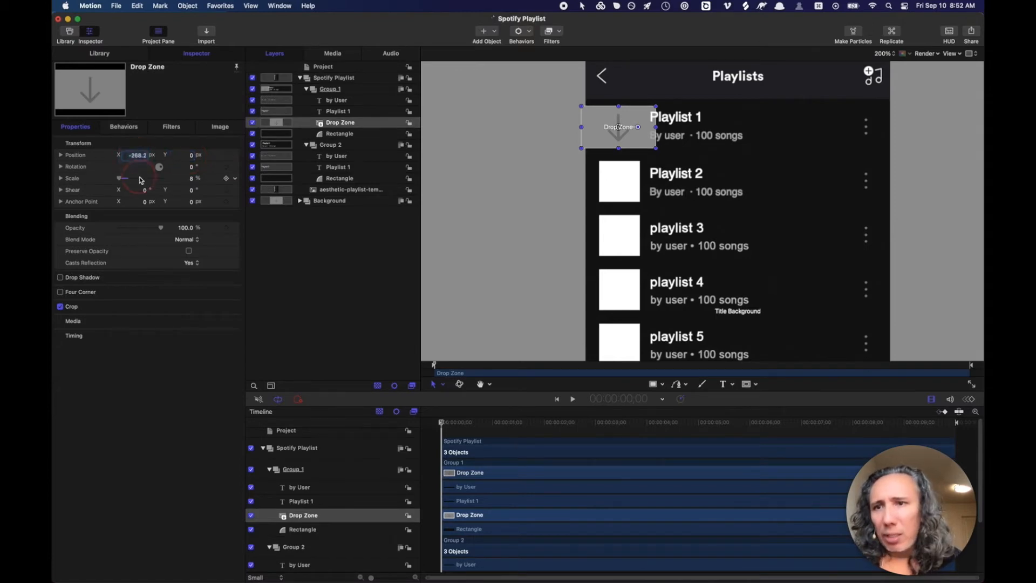
text(-270)
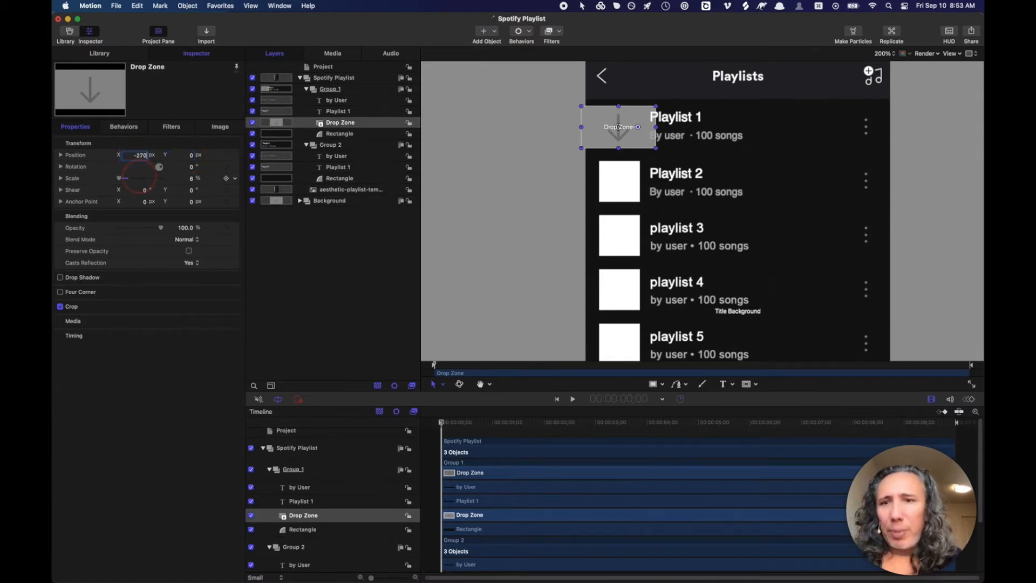
key(Return)
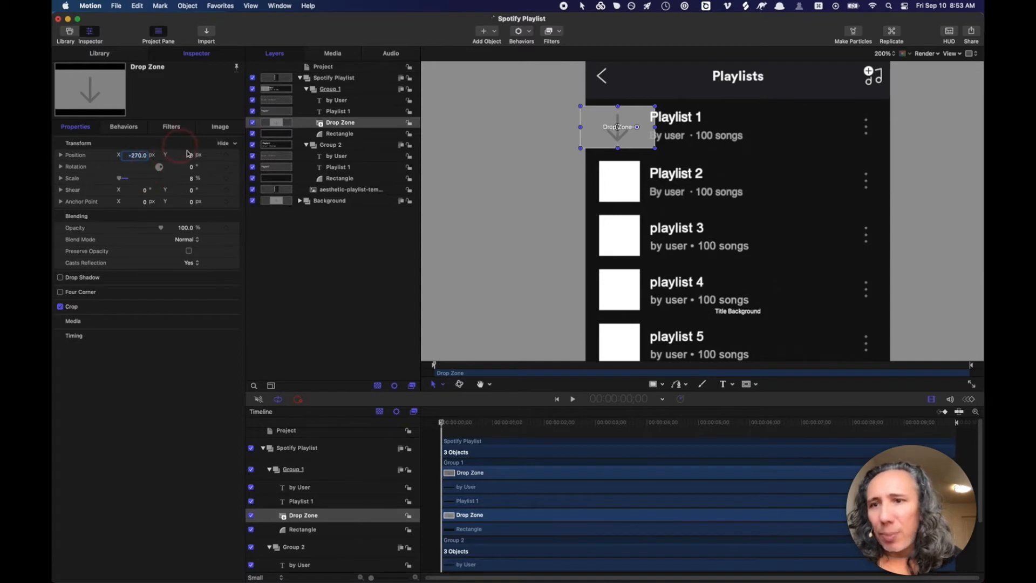
click(196, 290)
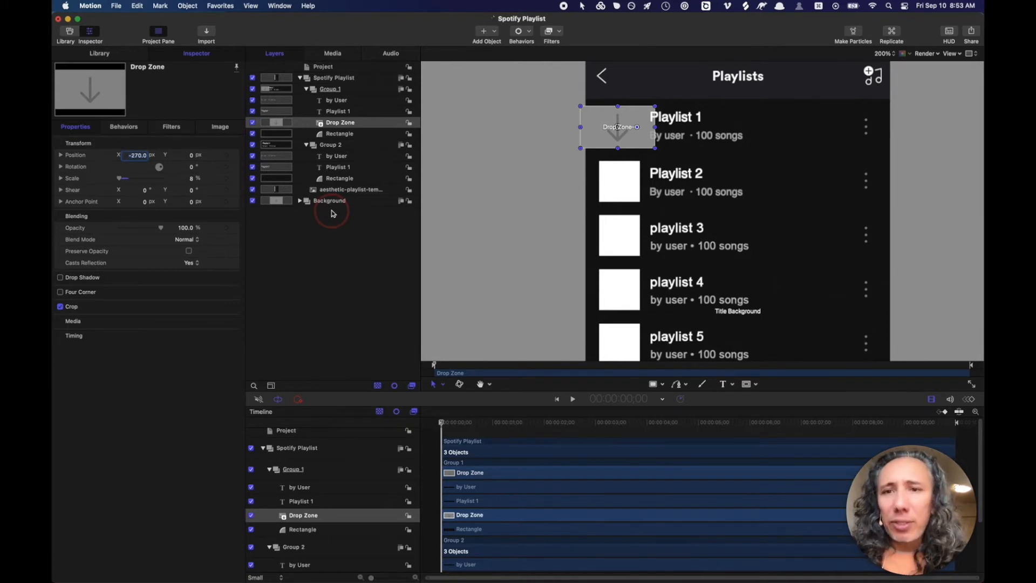
- Draw a white square rectangle and move it up over the Playlist 1 thumbnail at -265.1, -2.0
click(655, 384)
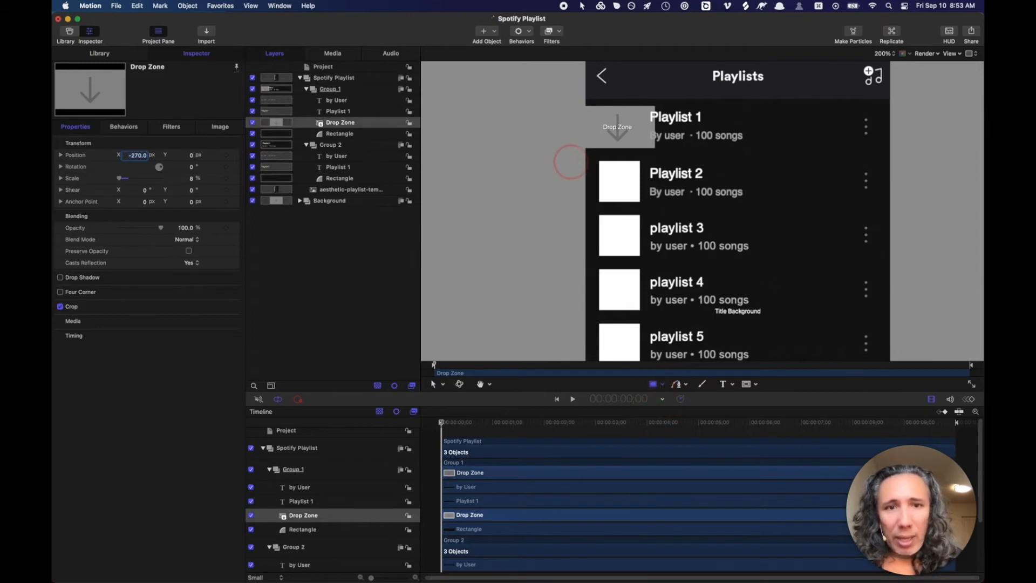
drag(599, 160, 641, 202)
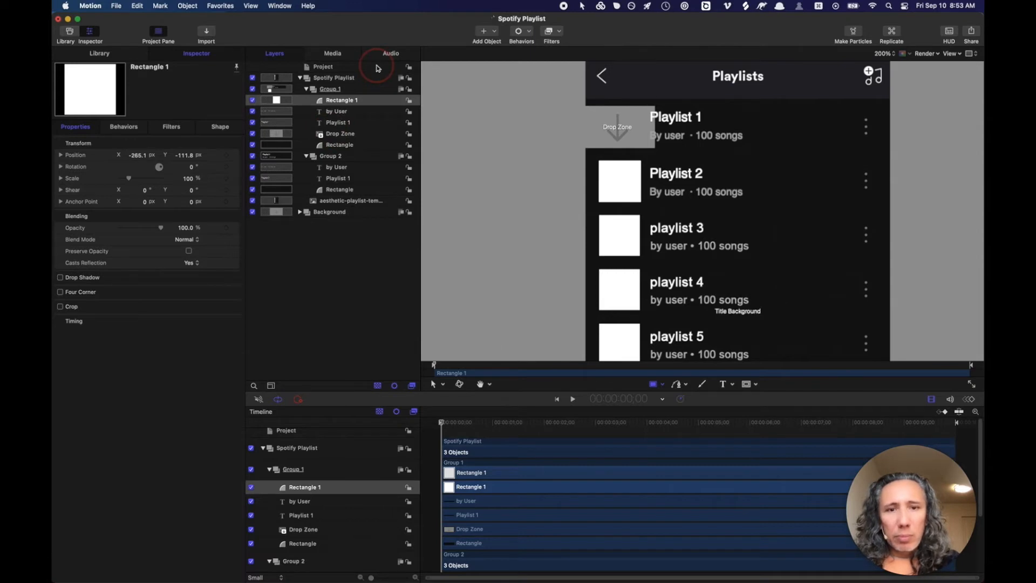
click(441, 385)
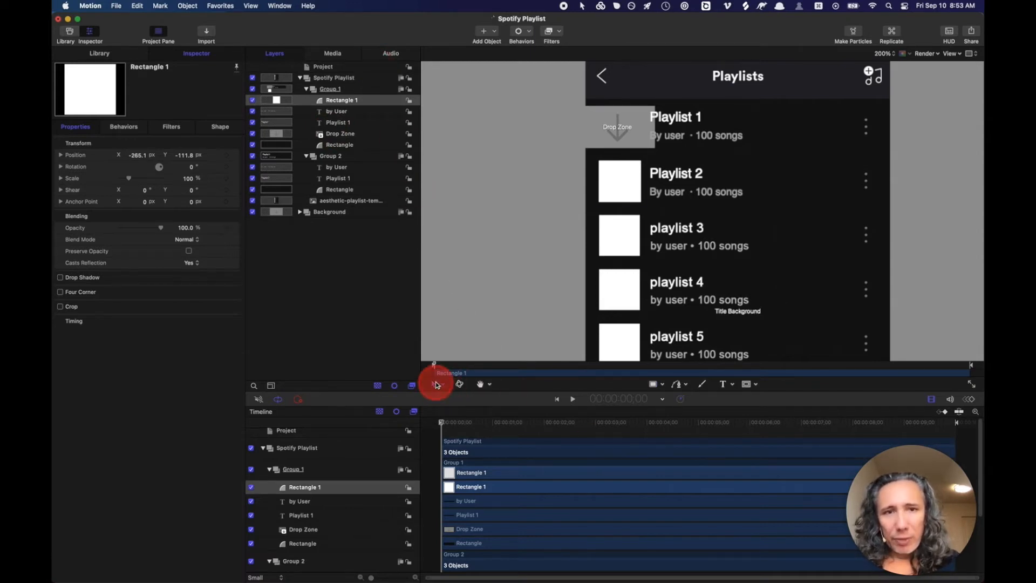
click(625, 182)
drag(626, 181, 624, 128)
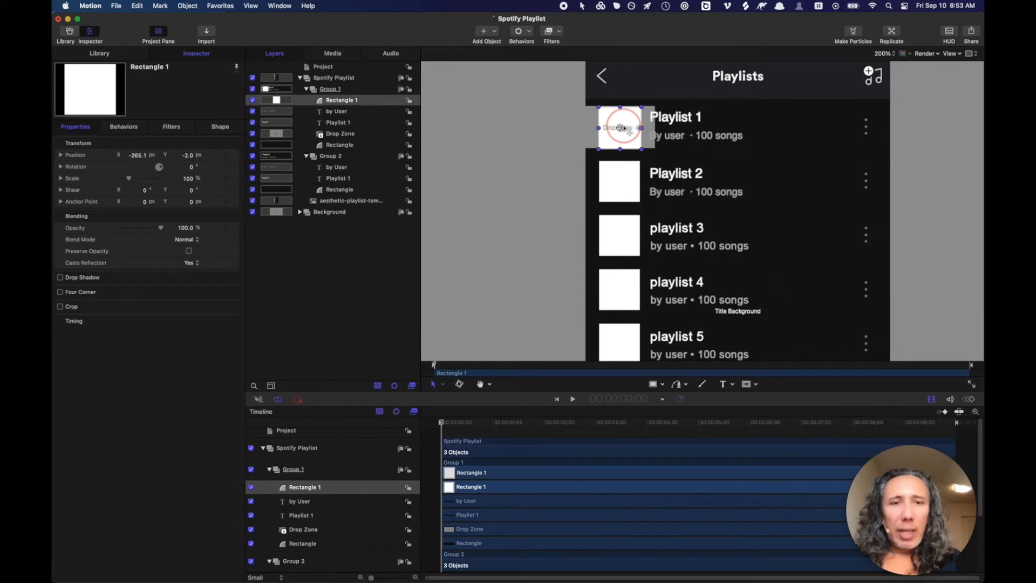
click(336, 135)
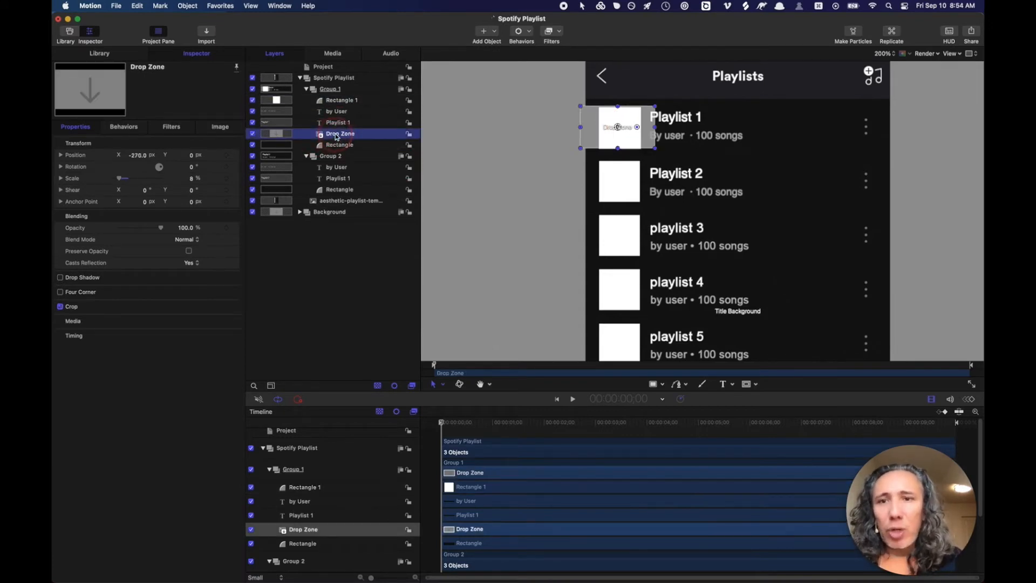
- Add an image mask to the Drop Zone with Rectangle 1 as its mask source
right_click(335, 136)
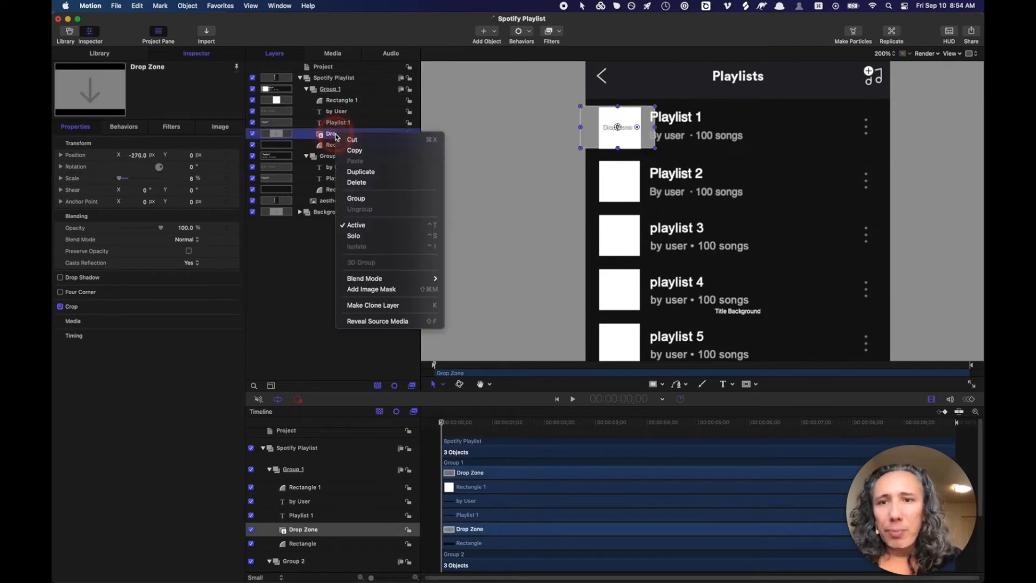
click(355, 290)
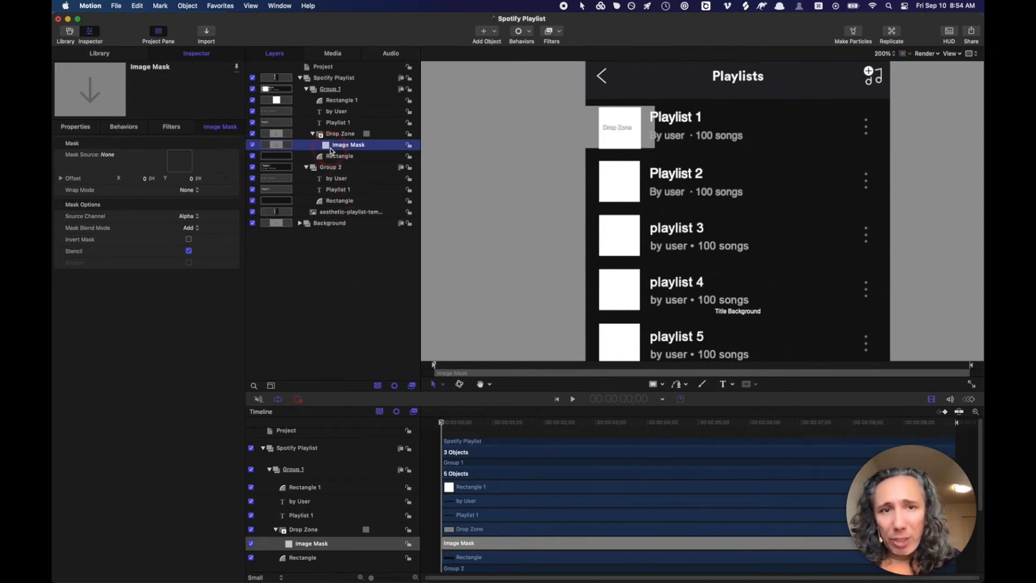
drag(322, 101, 182, 160)
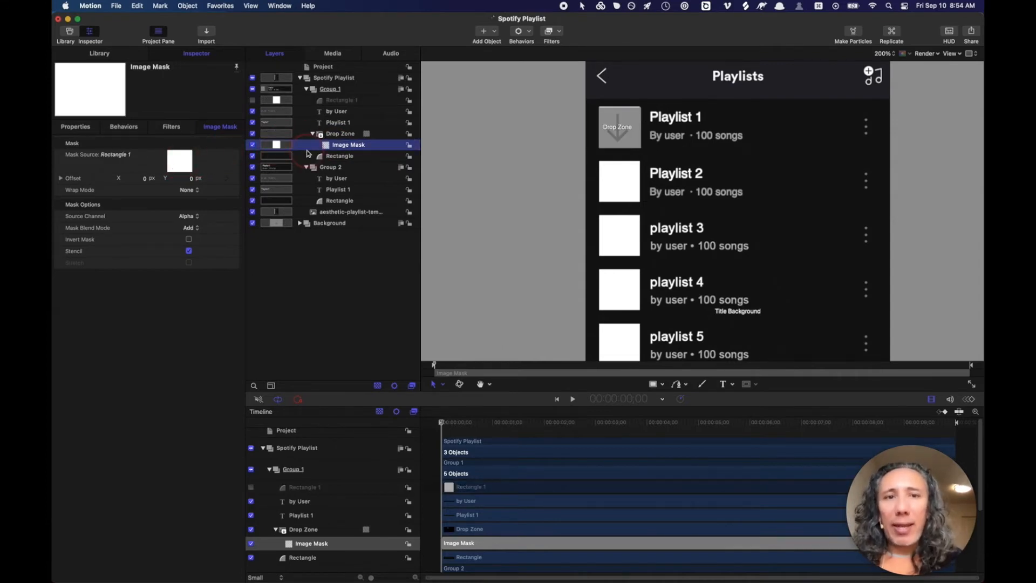
- Try nudging the Drop Zone up within the row, then undo the move
click(340, 134)
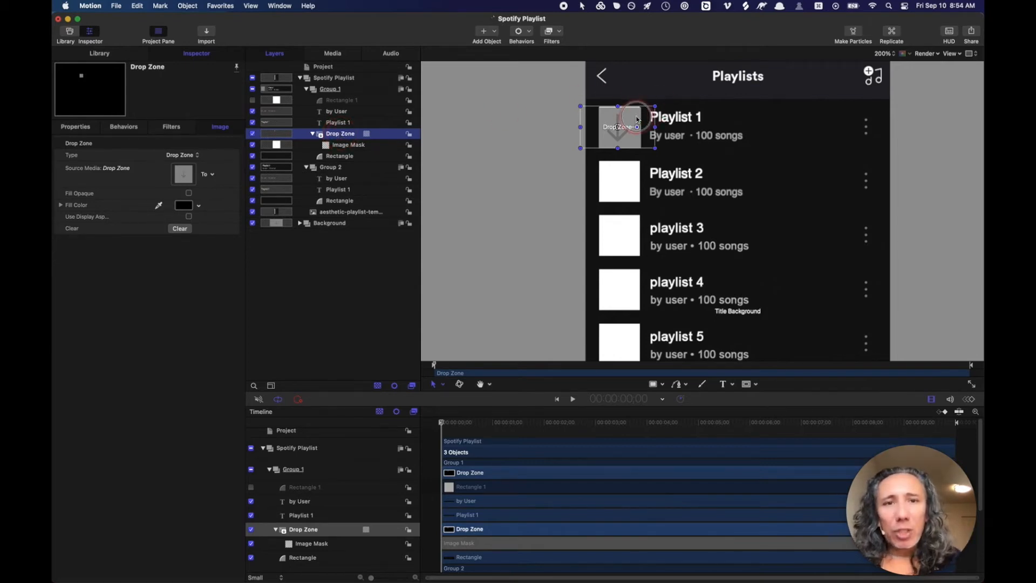
mouse_move(645, 117)
mouse_down()
mouse_move(643, 104)
mouse_move(621, 110)
mouse_move(643, 123)
mouse_move(620, 125)
mouse_move(629, 109)
mouse_move(637, 115)
mouse_up()
key(super+z)
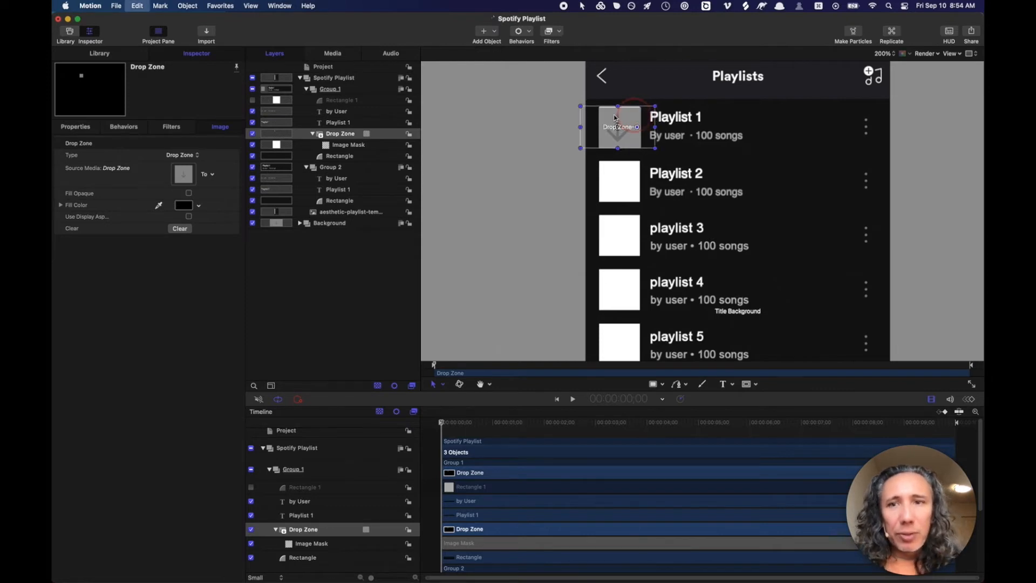
- Set the Drop Zone's Position X to about -268, fine-tuned toward -270
click(75, 126)
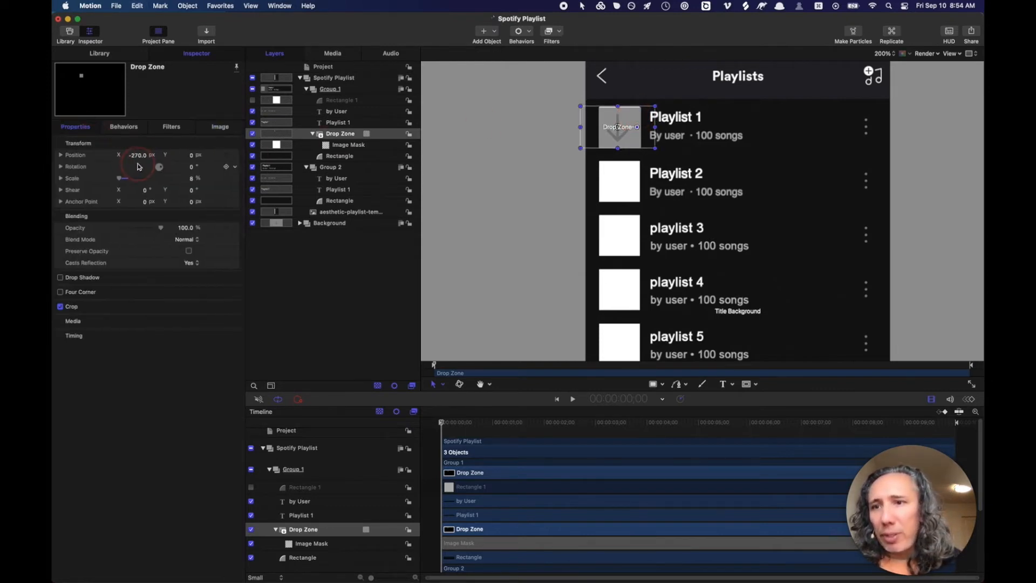
double_click(137, 157)
text(-268.0)
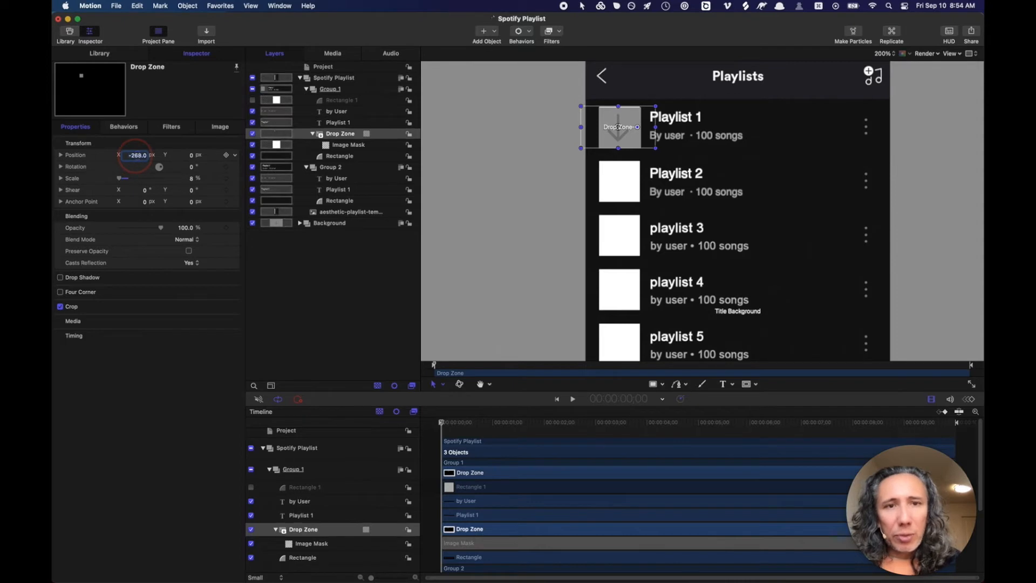
drag(135, 156, 138, 156)
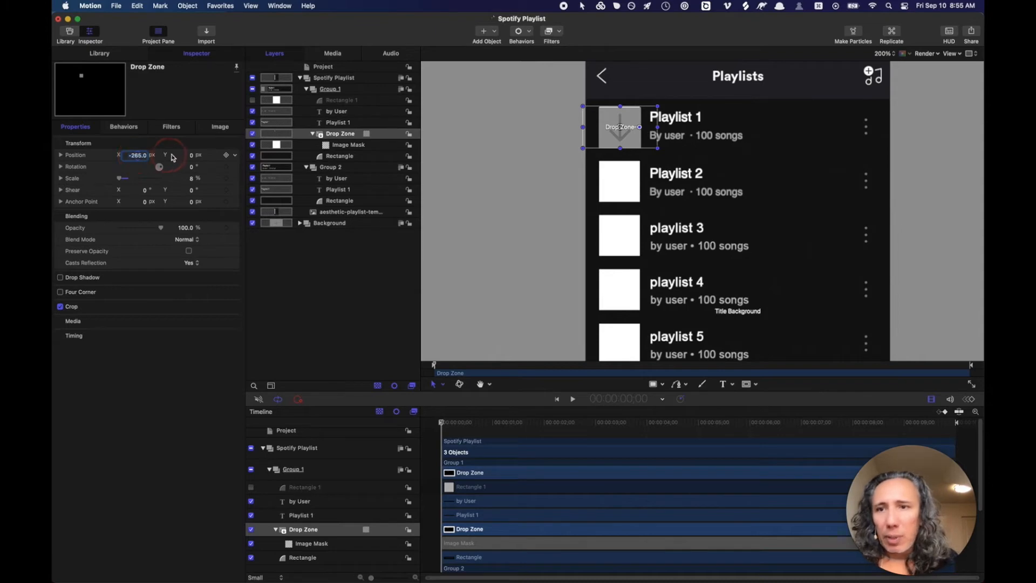
- Set Rectangle 1's Position Y to 0 and hide canvas overlays to preview
click(333, 102)
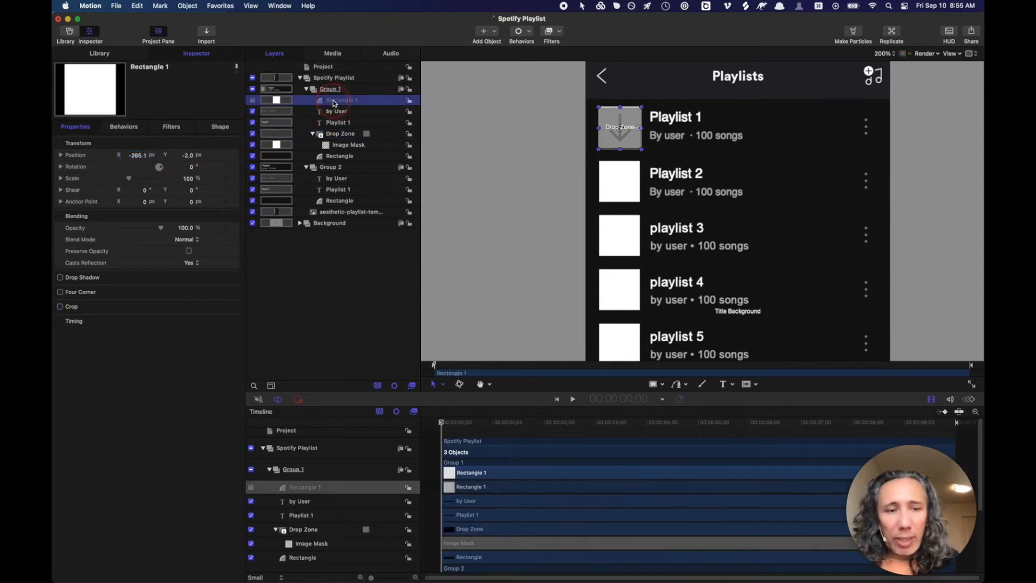
key(Down)
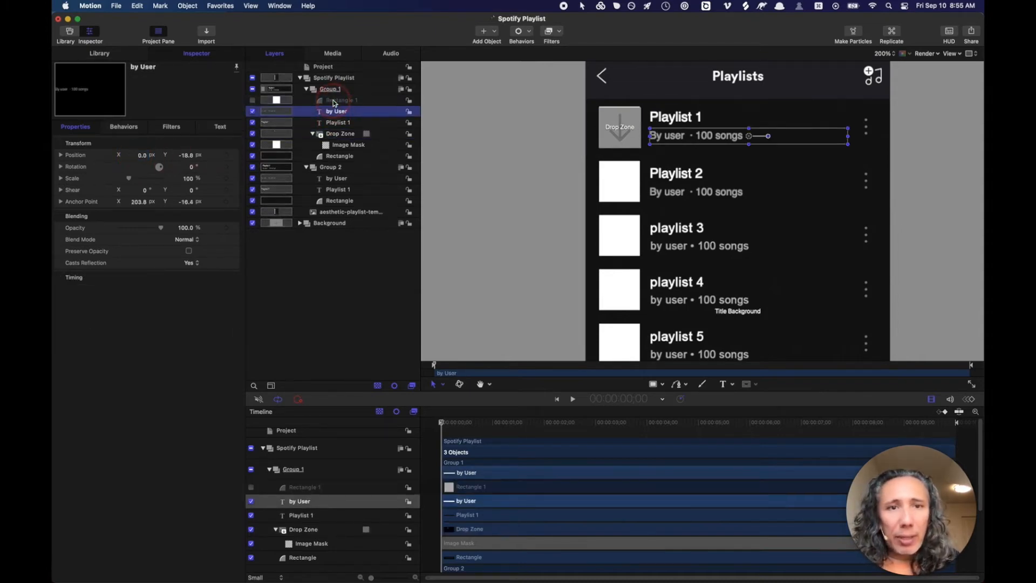
click(332, 99)
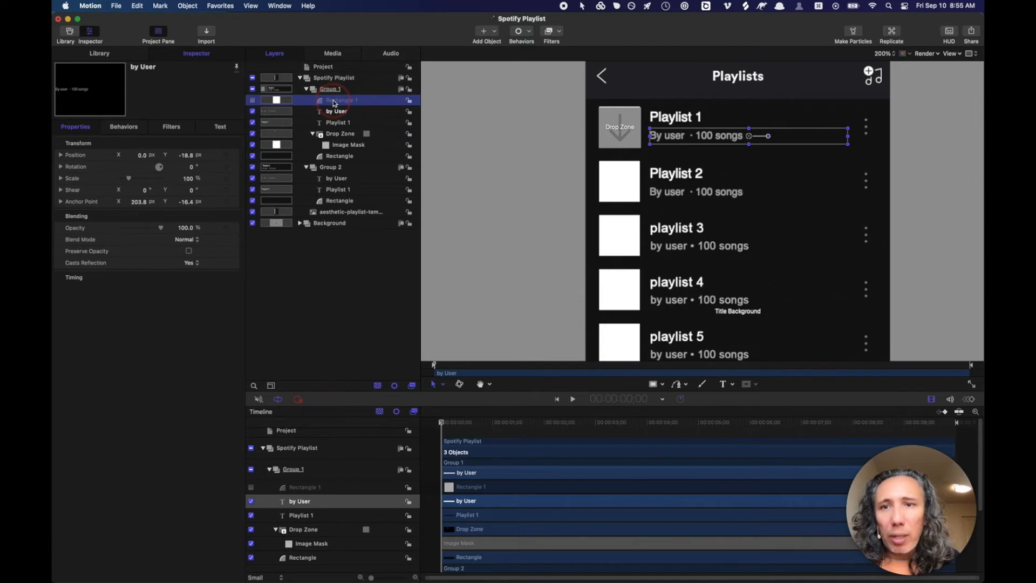
click(187, 157)
drag(188, 157, 189, 155)
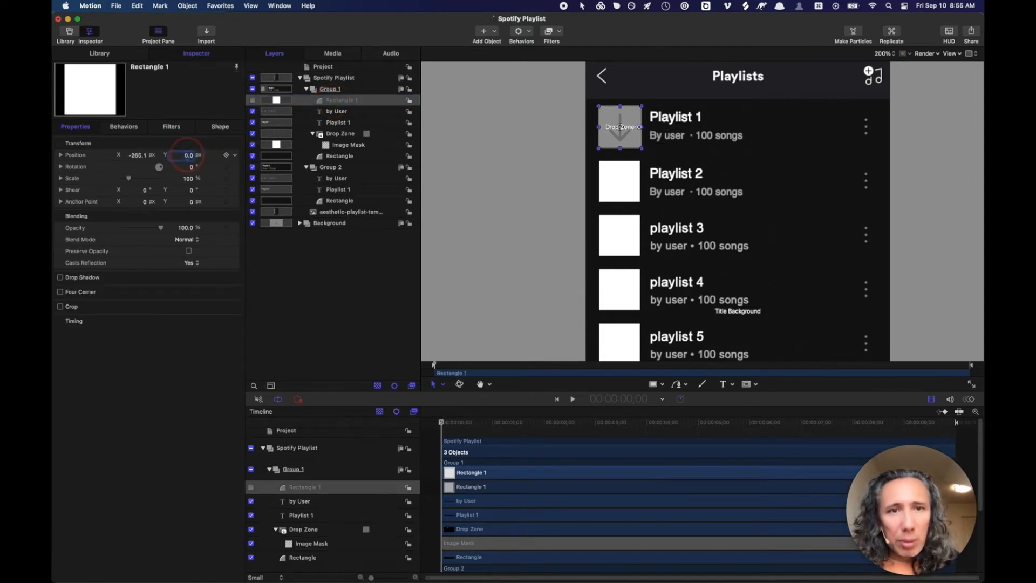
key(super+/)
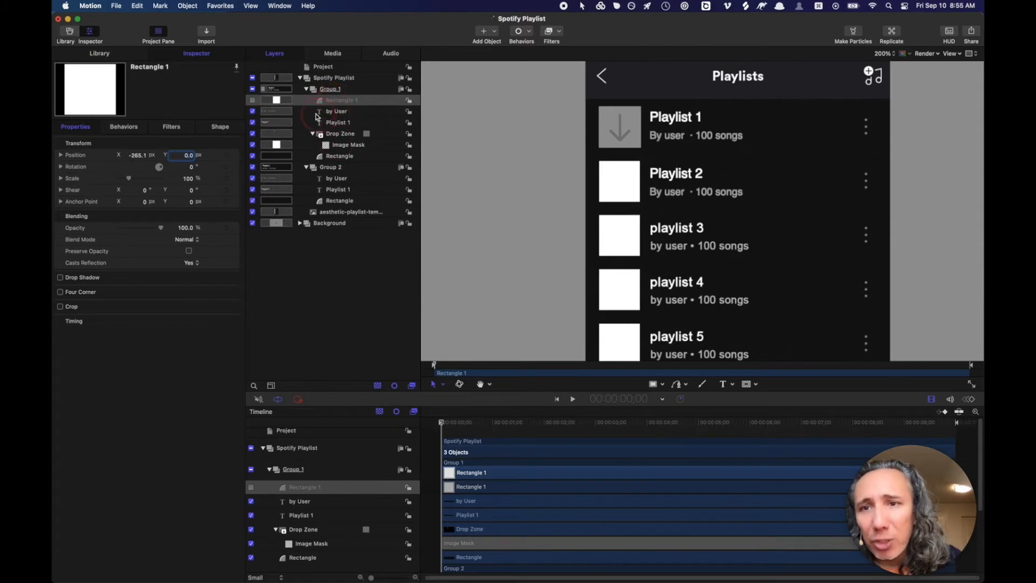
click(252, 101)
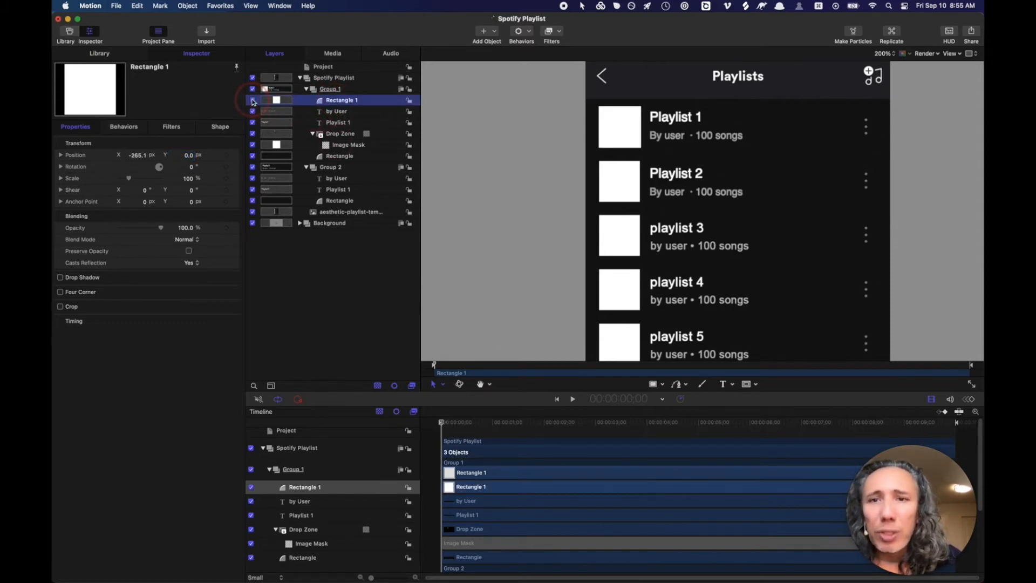
click(251, 100)
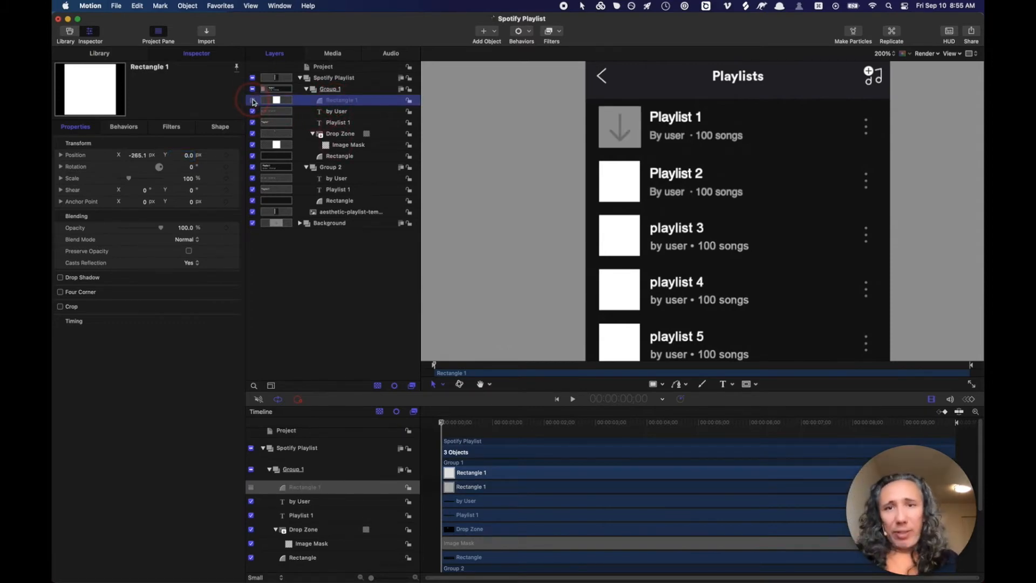
click(252, 100)
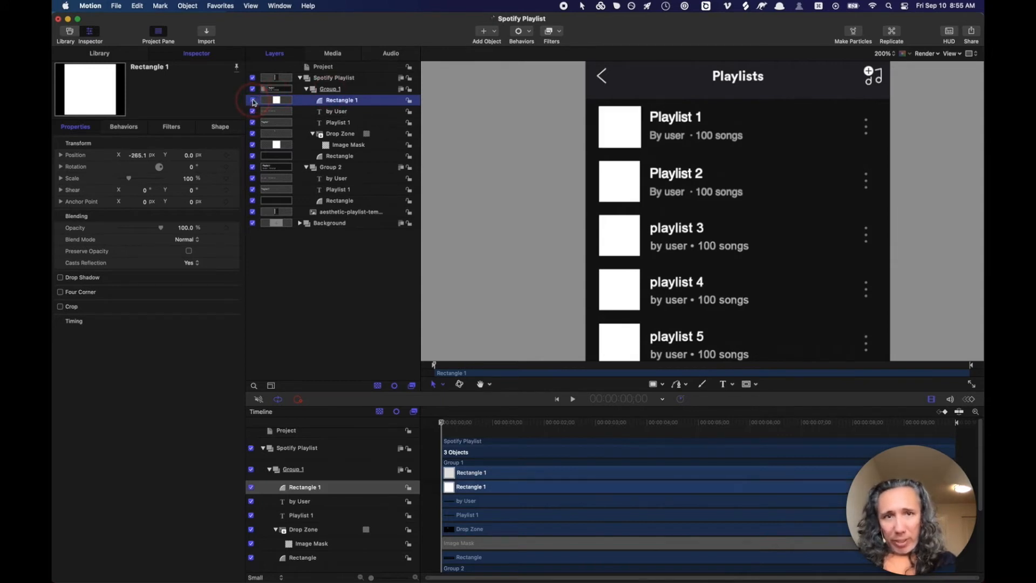
click(252, 101)
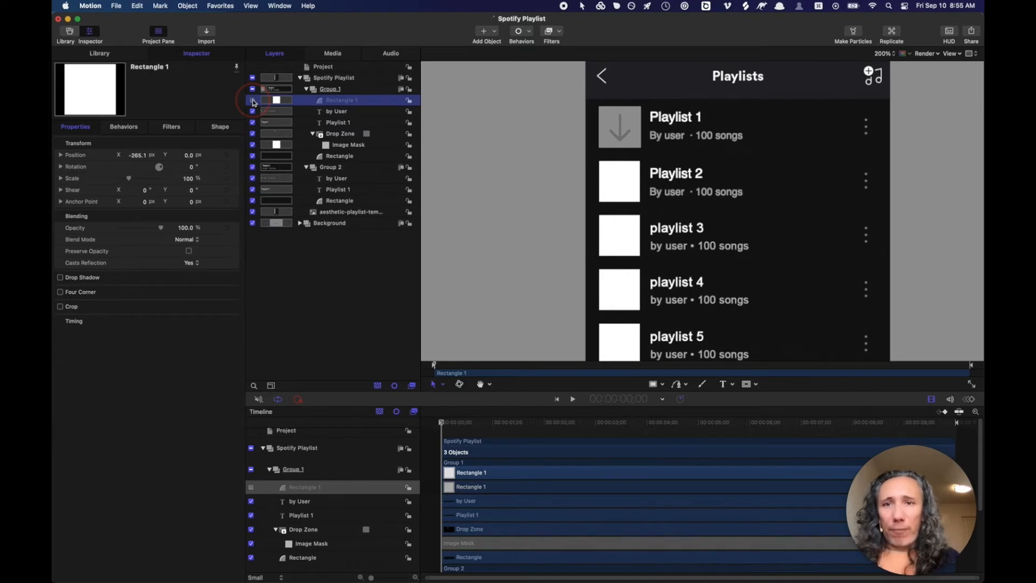
click(327, 91)
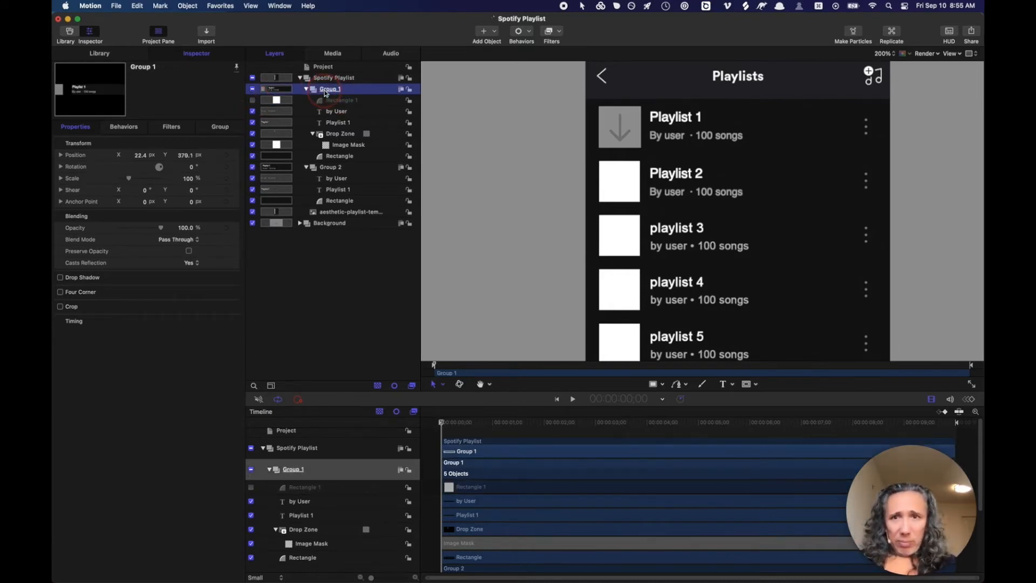
click(252, 89)
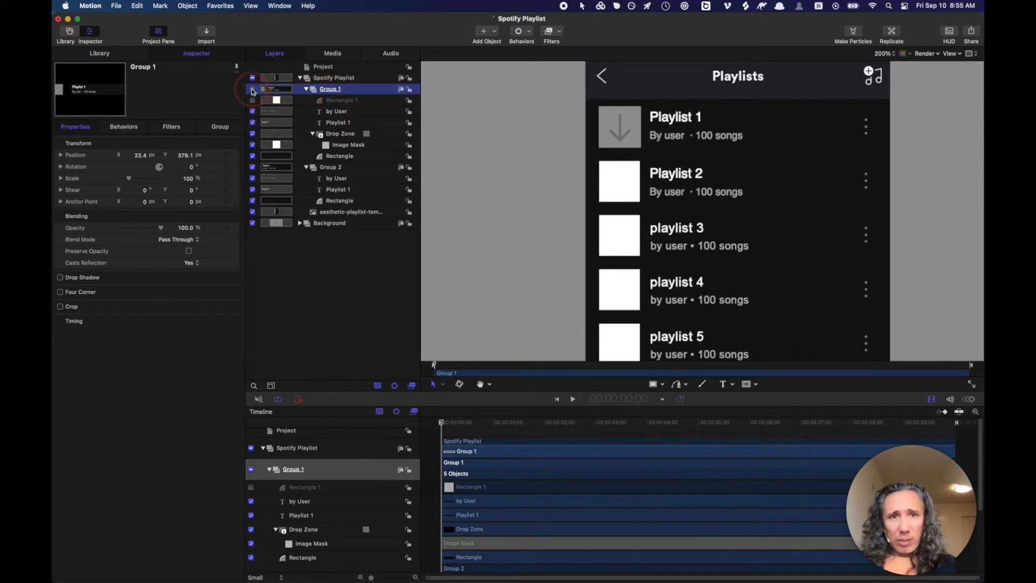
click(252, 89)
click(252, 89)
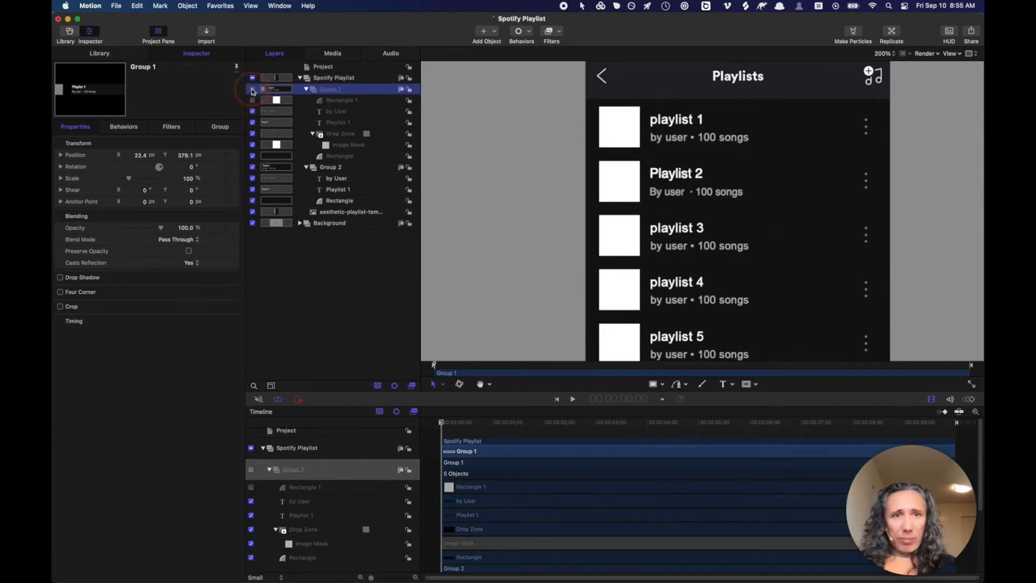
click(252, 89)
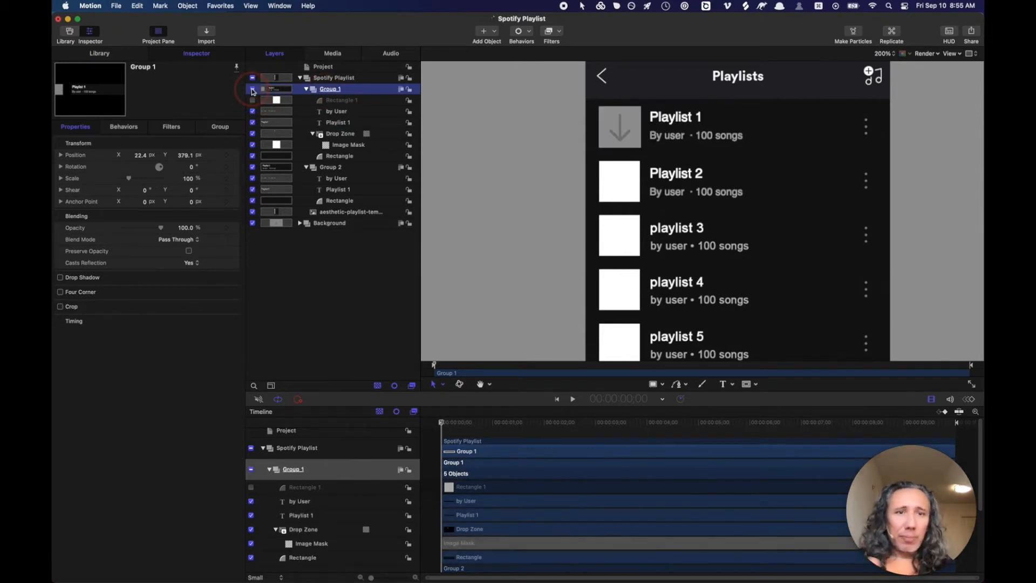
click(252, 89)
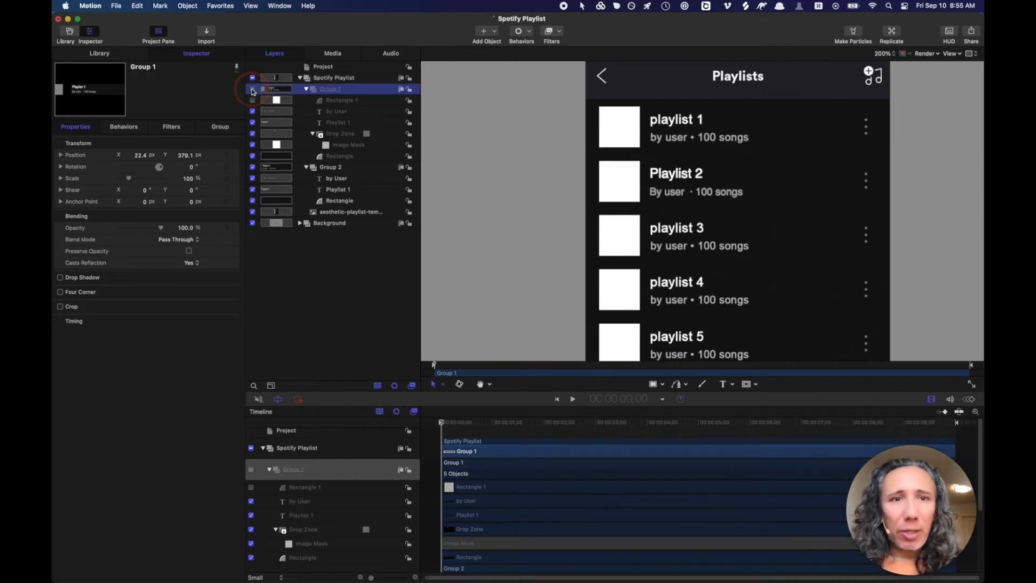
click(252, 89)
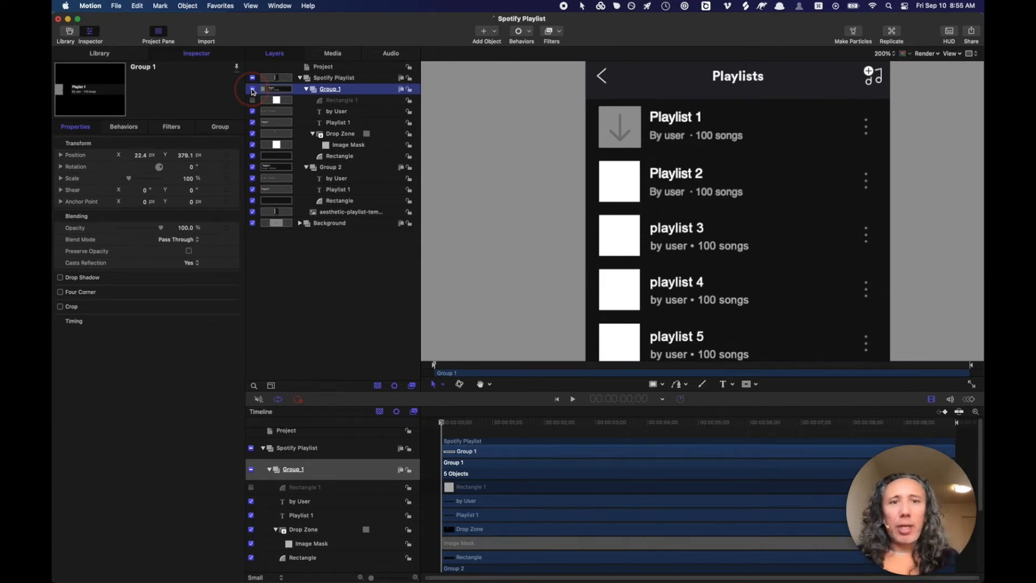
click(252, 89)
click(252, 89)
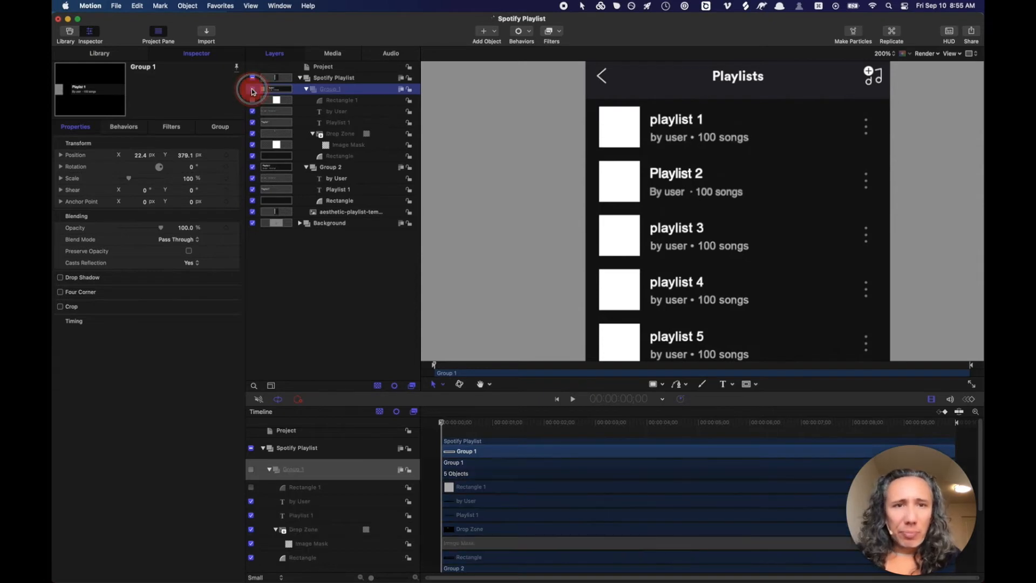
click(252, 89)
click(252, 89)
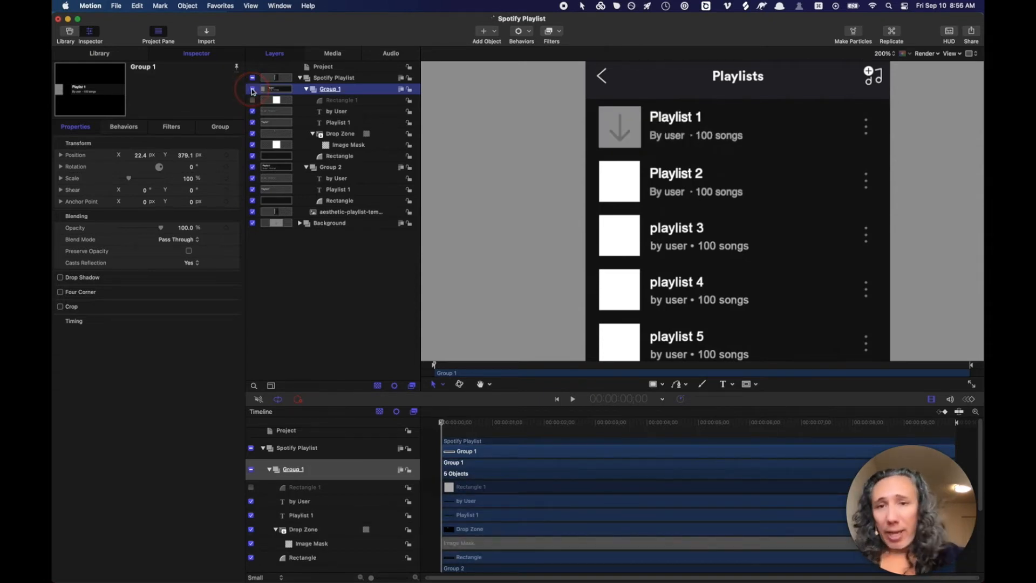
click(252, 89)
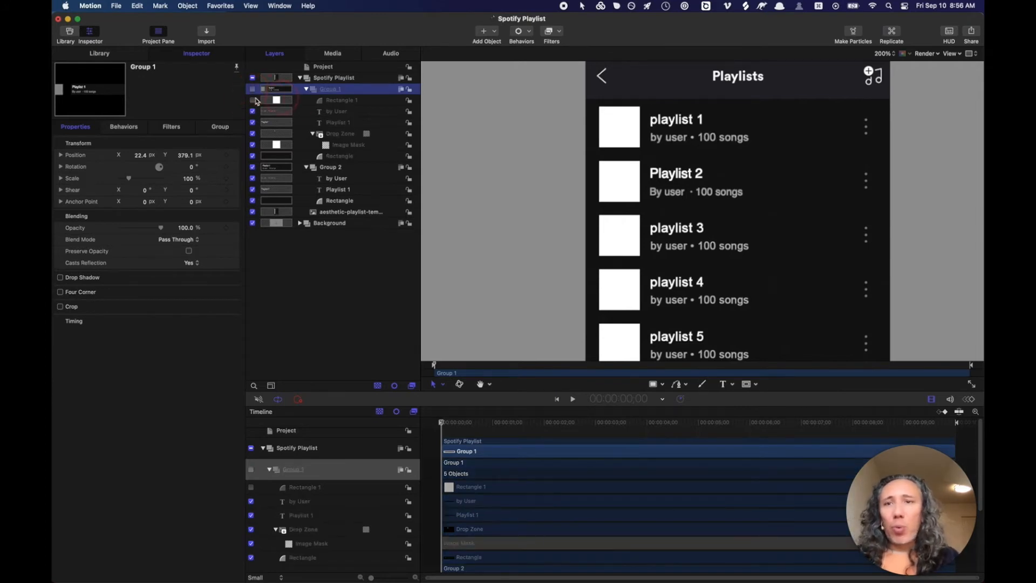
click(253, 89)
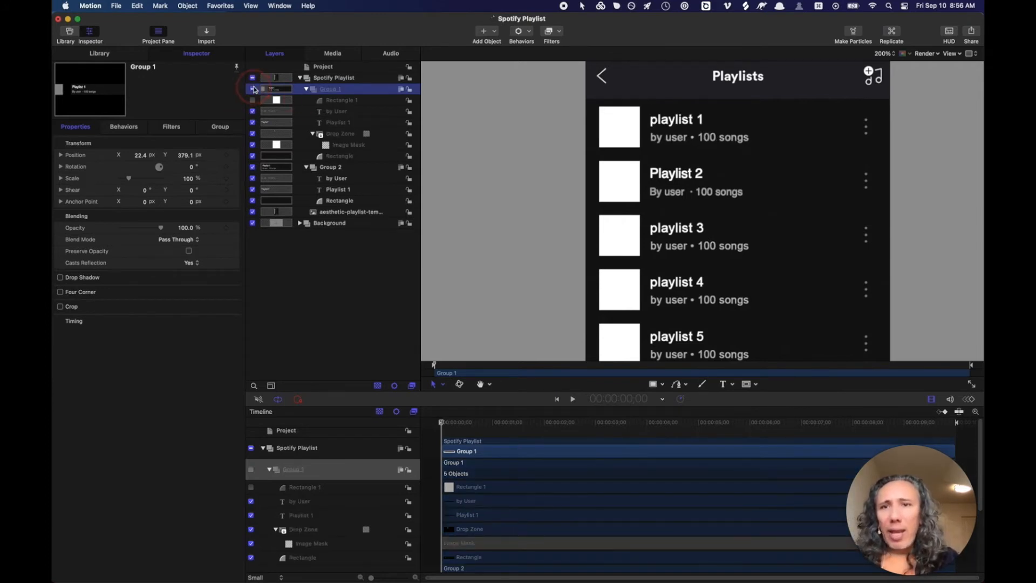
- Copy Rectangle 1 and the masked Drop Zone, then paste both into Group 2
click(340, 100)
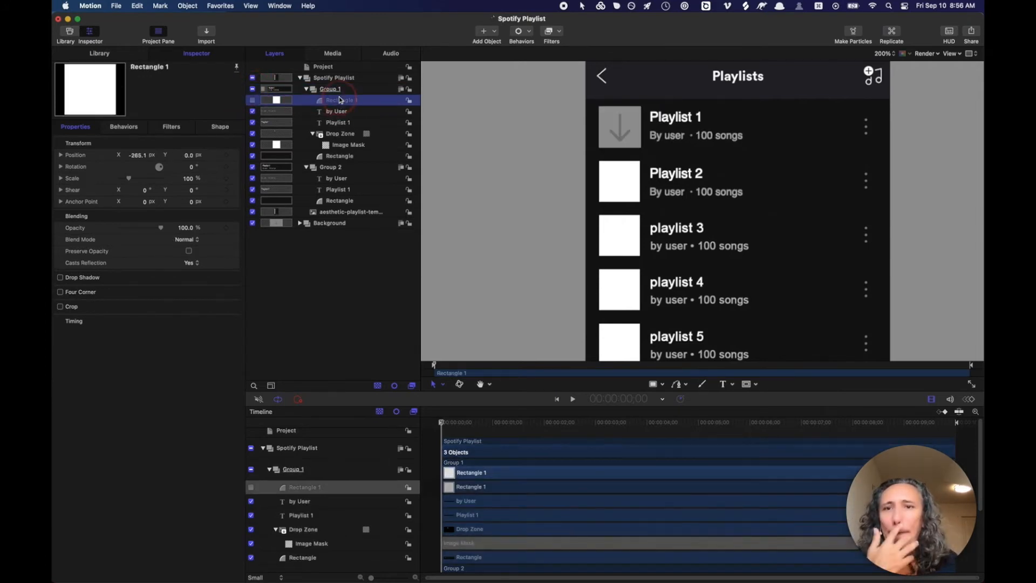
super+click(336, 135)
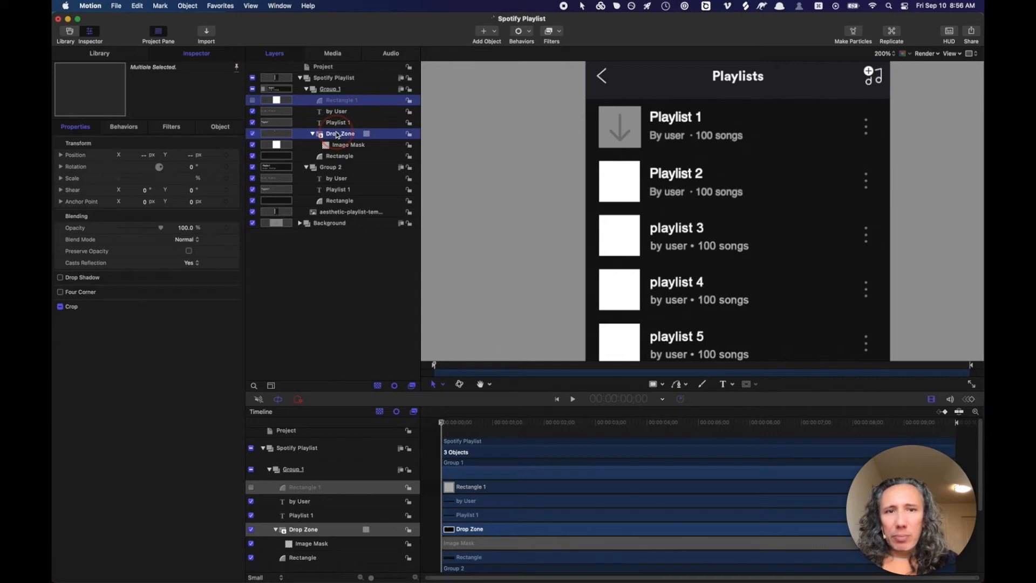
click(334, 168)
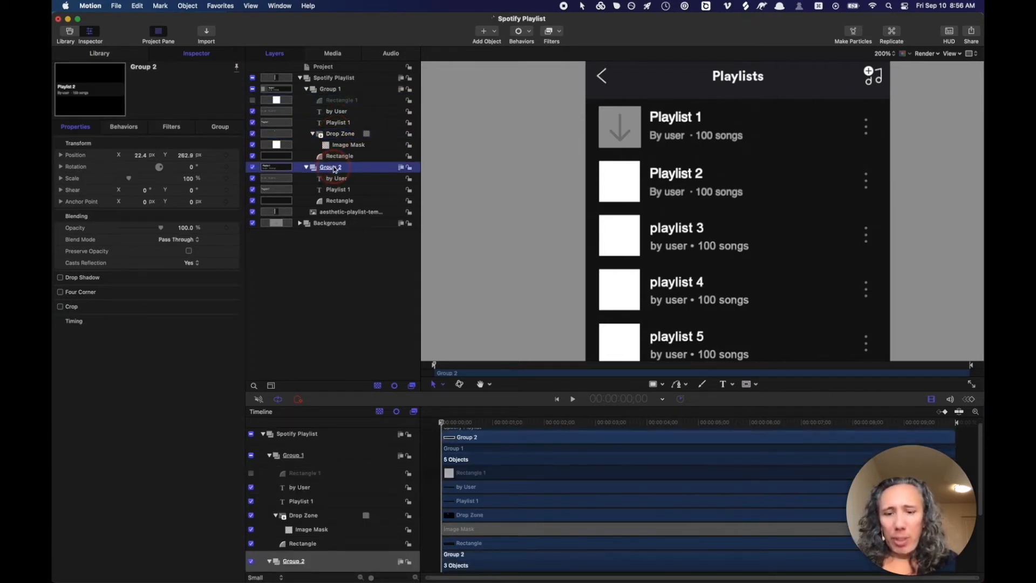
key(super+v)
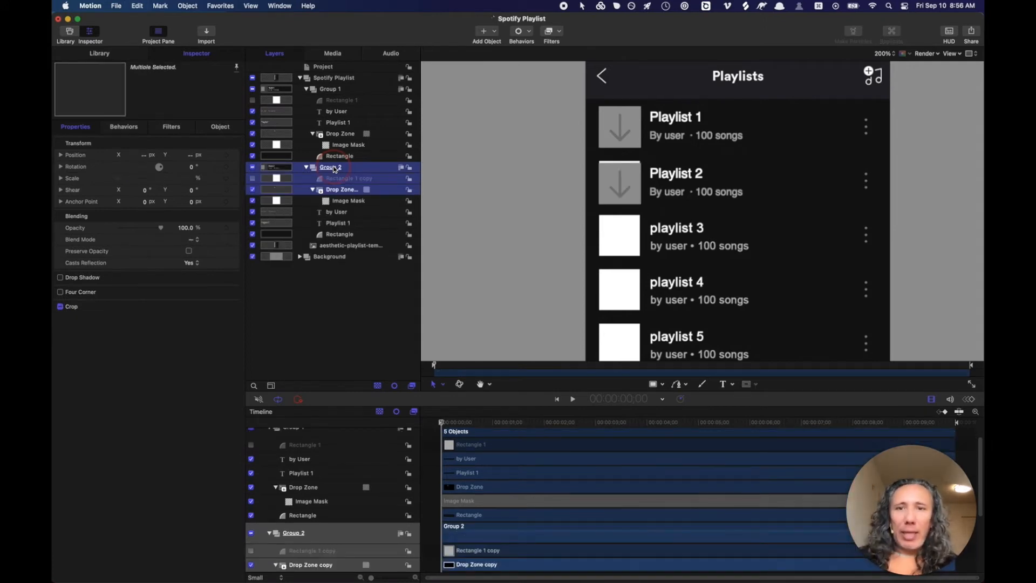
- Set the Rectangle 1 copy's Position X to -265.1
click(336, 196)
click(337, 187)
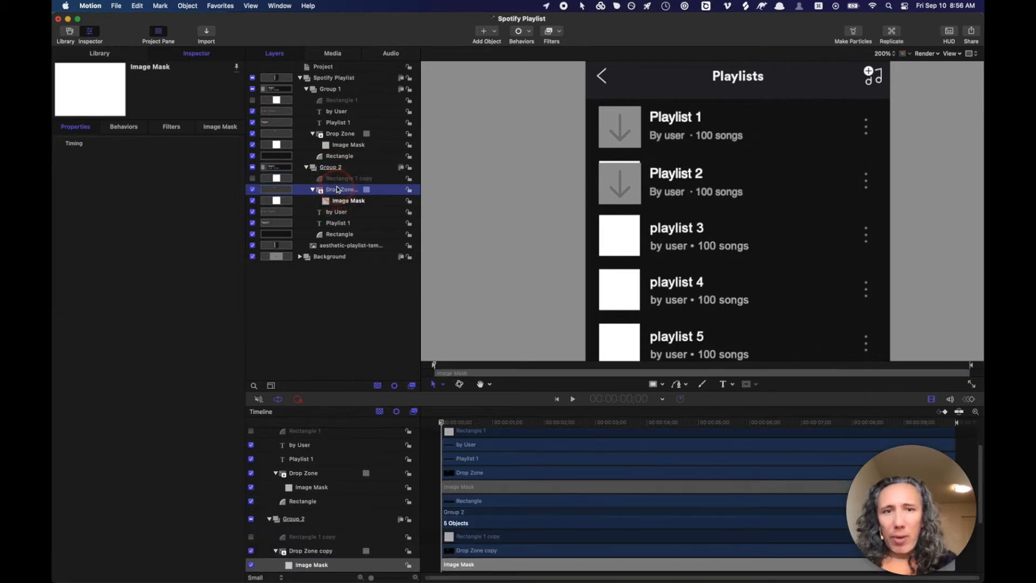
click(338, 180)
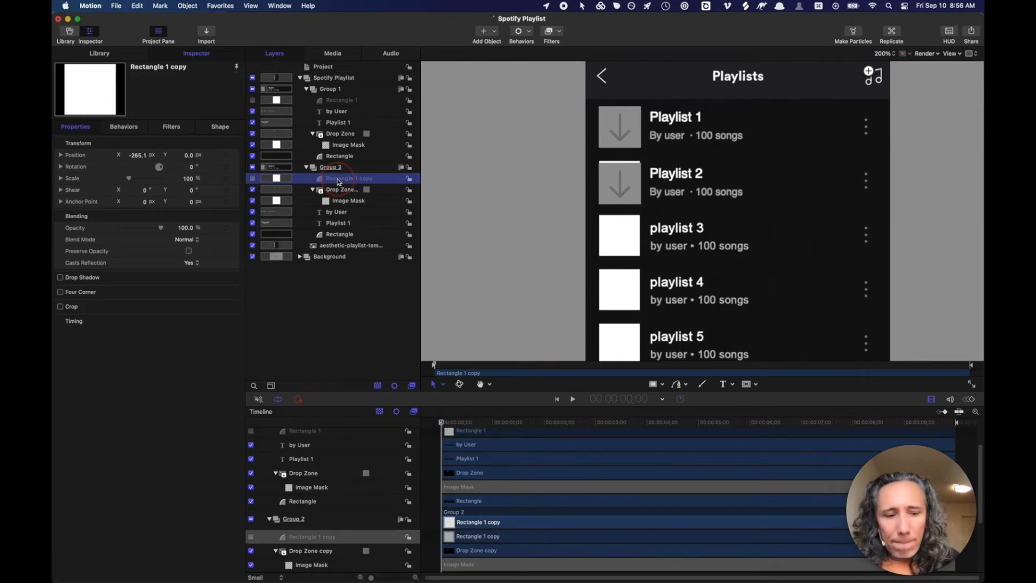
key(Up)
click(338, 179)
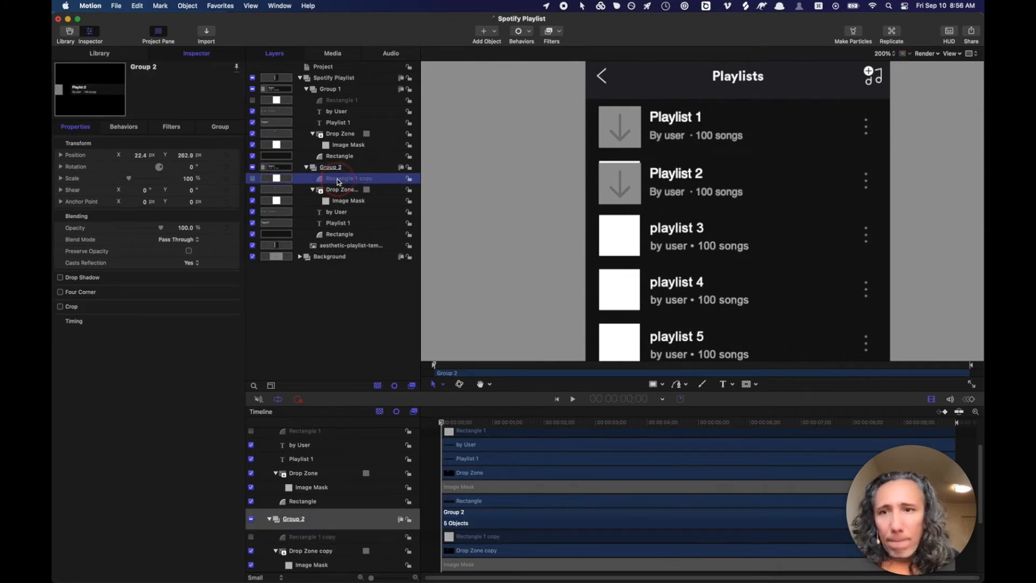
click(142, 156)
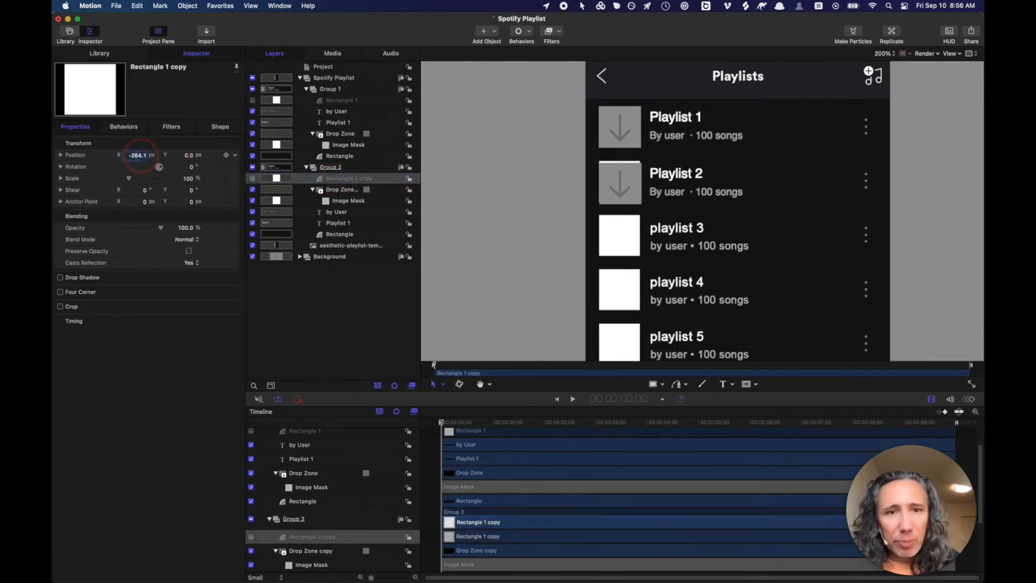
key(Down)
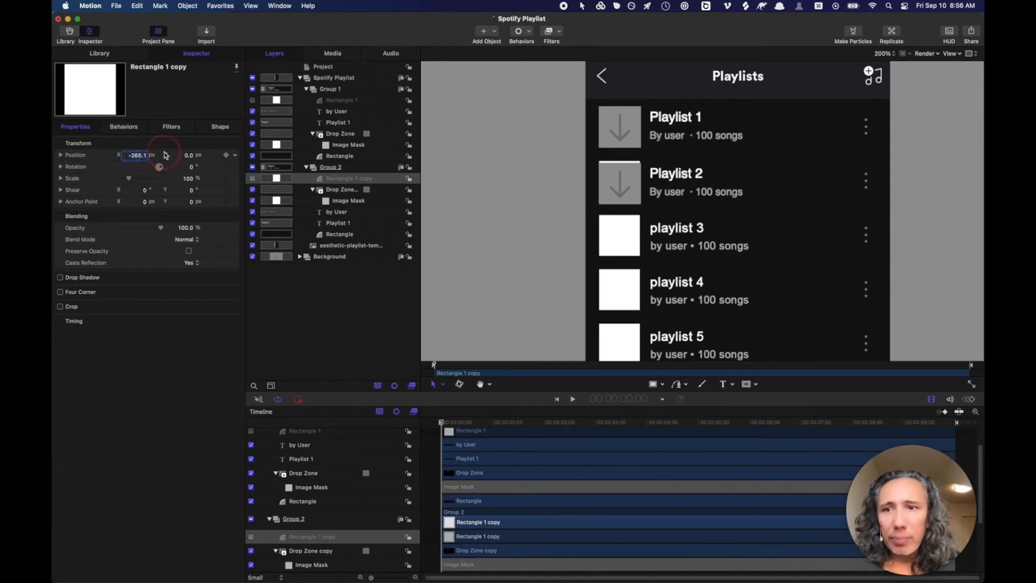
- Return the copied rectangle's Position Y to 0.0, check the Drop Zone copy, and select both copies
click(187, 156)
drag(188, 157, 187, 155)
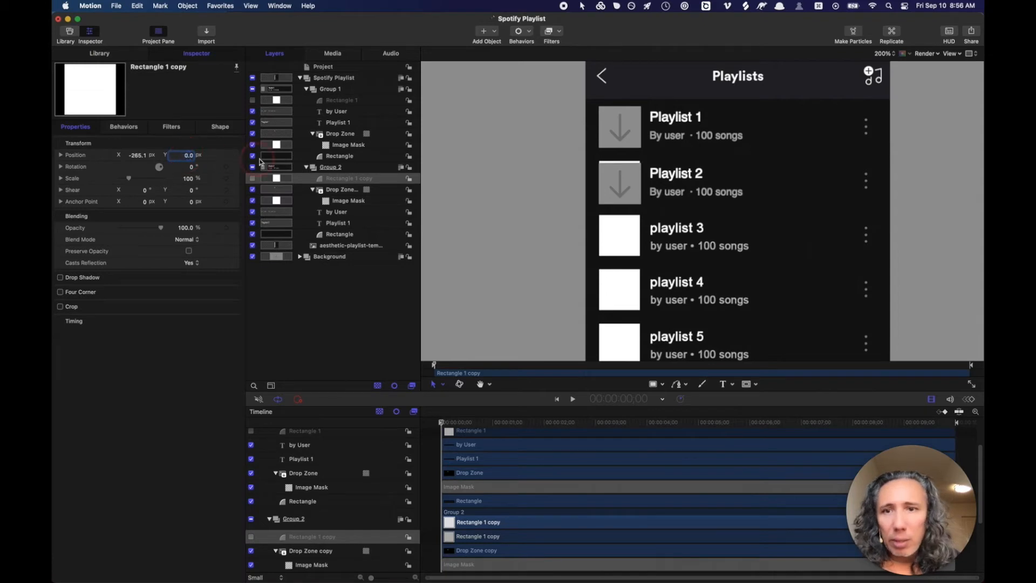
click(343, 192)
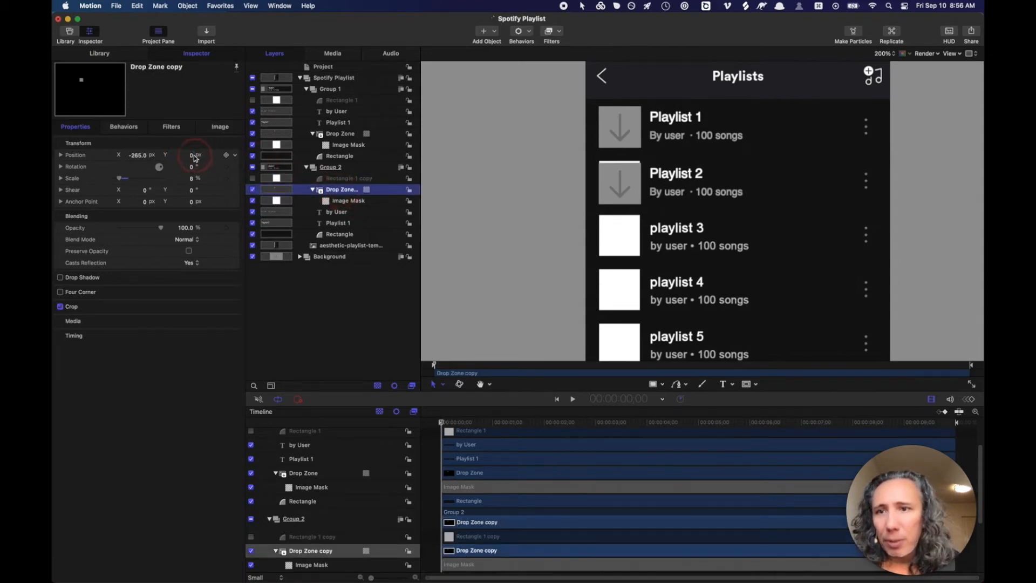
drag(191, 155, 193, 154)
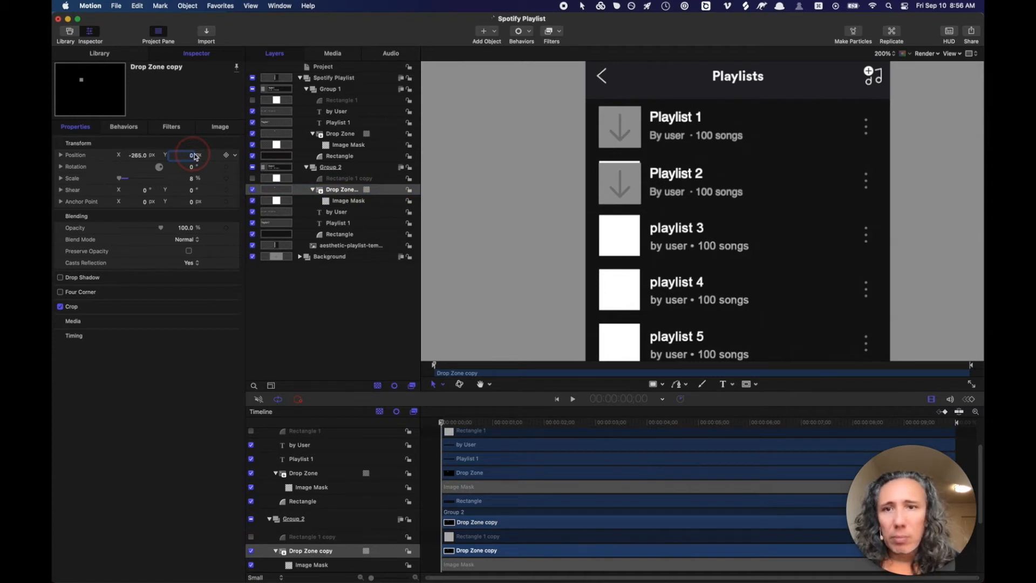
shift+click(322, 178)
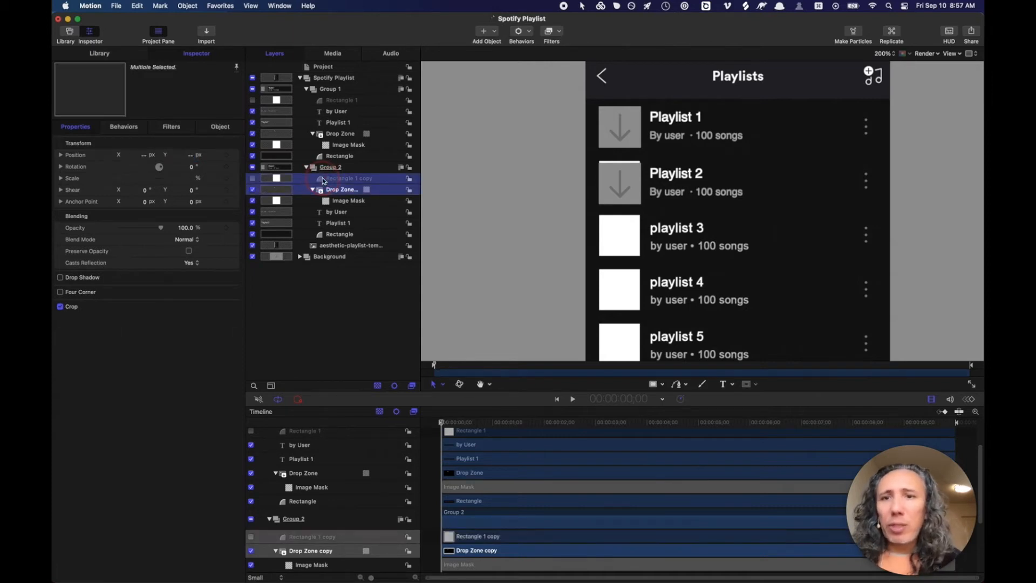
- Group the copied rectangle and drop zone as Group 3, raise it to Y 4, and collapse Group 2
right_click(322, 178)
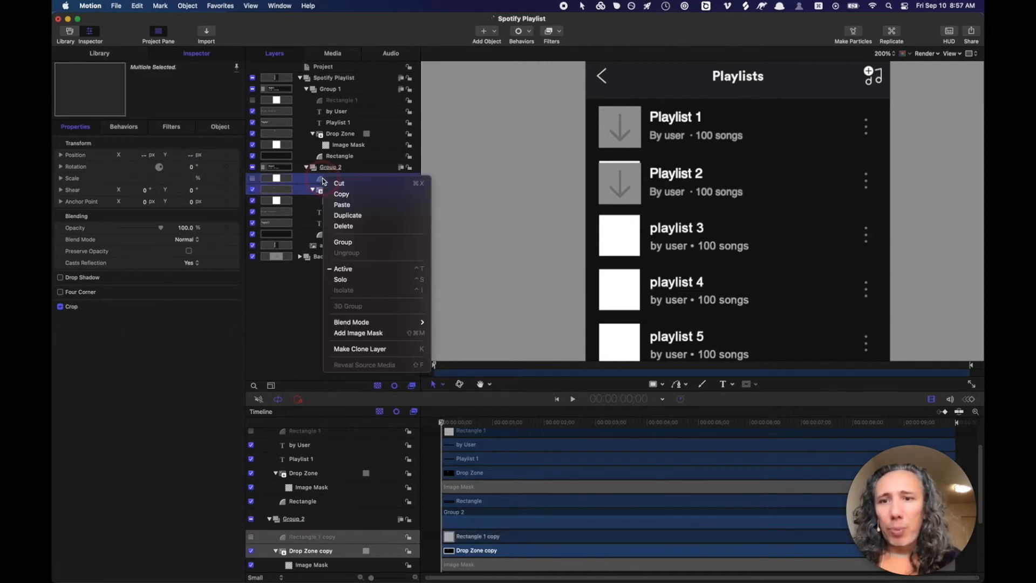
click(340, 240)
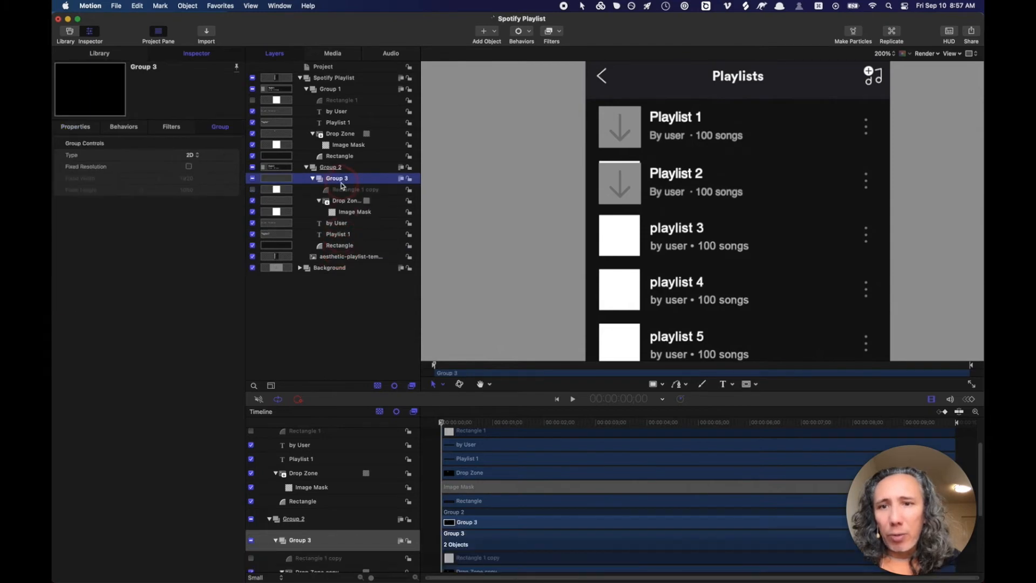
click(69, 127)
double_click(190, 157)
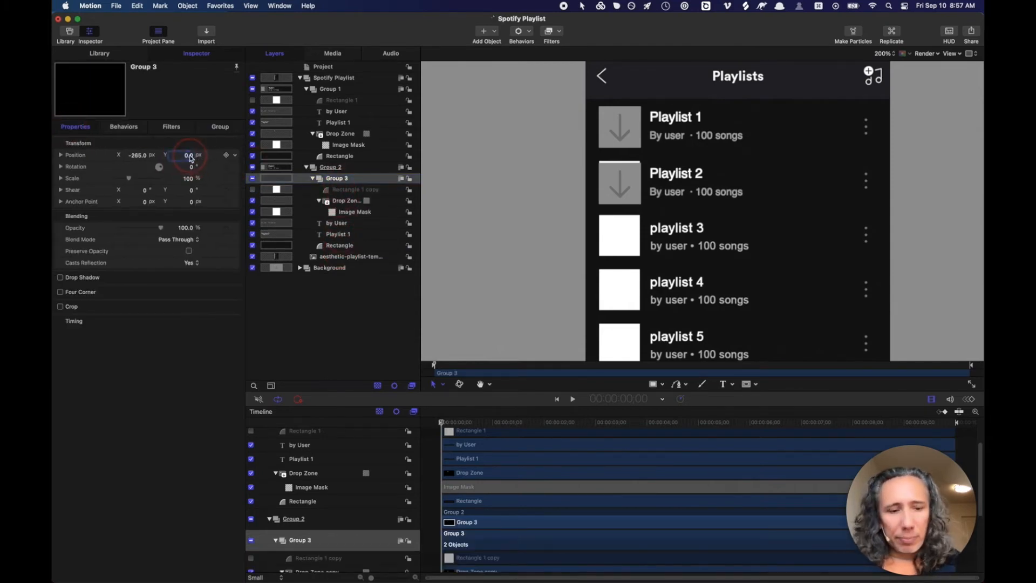
text(2)
key(Return)
drag(189, 156, 189, 155)
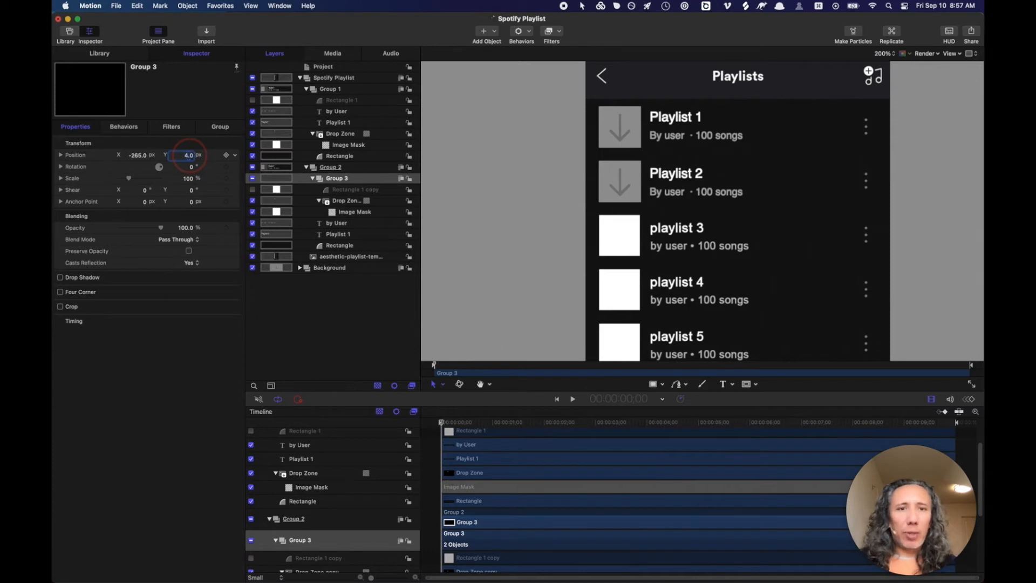
click(306, 168)
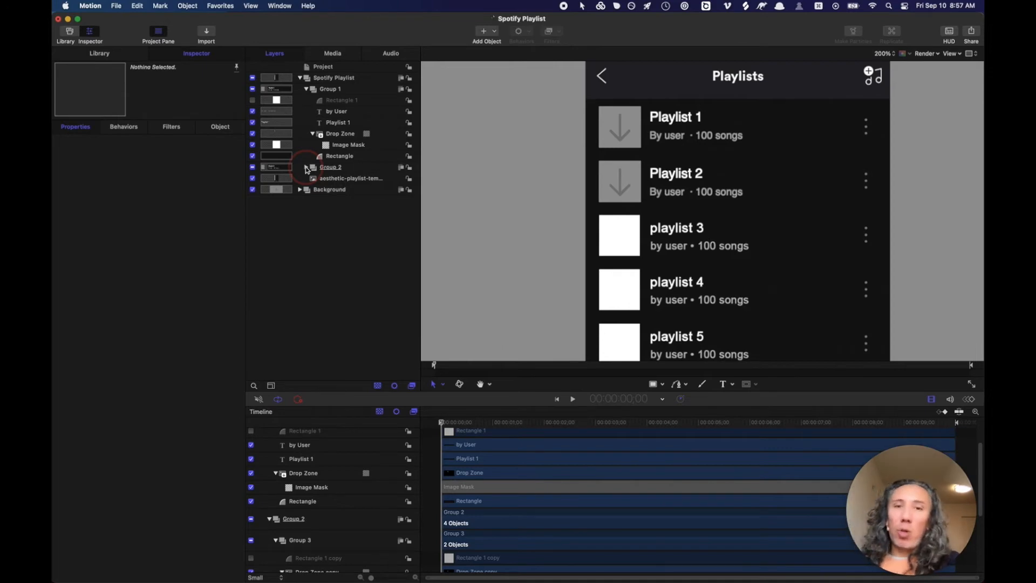
click(314, 169)
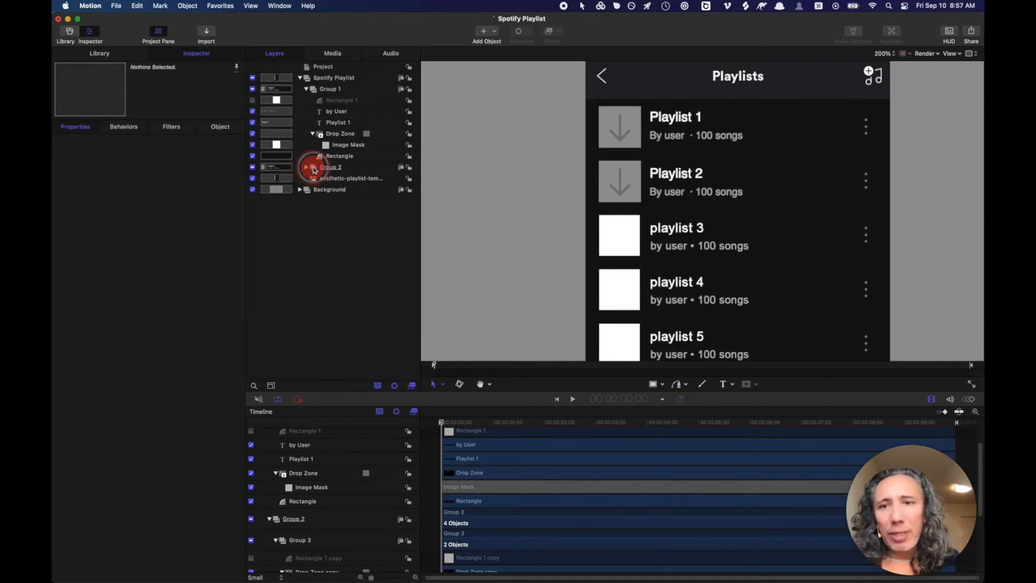
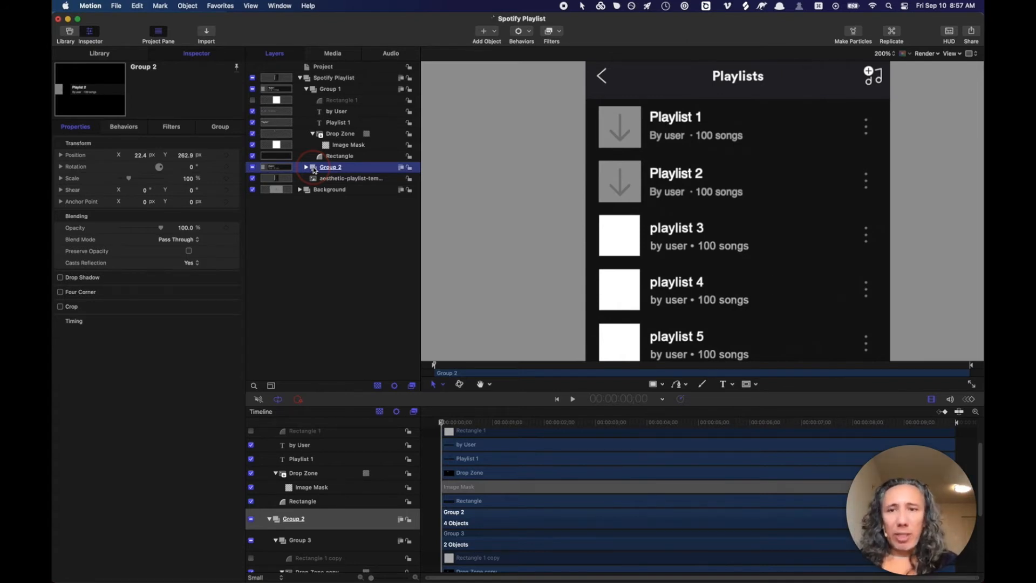
- Duplicate the Group 2 playlist row with Command-D to create a Group 2 copy layer
click(313, 169)
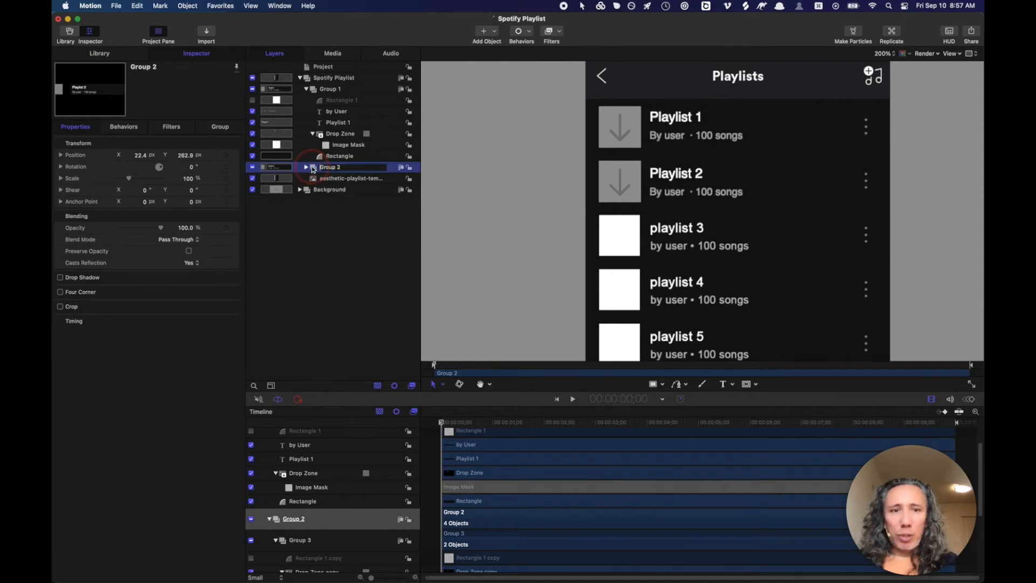
click(313, 169)
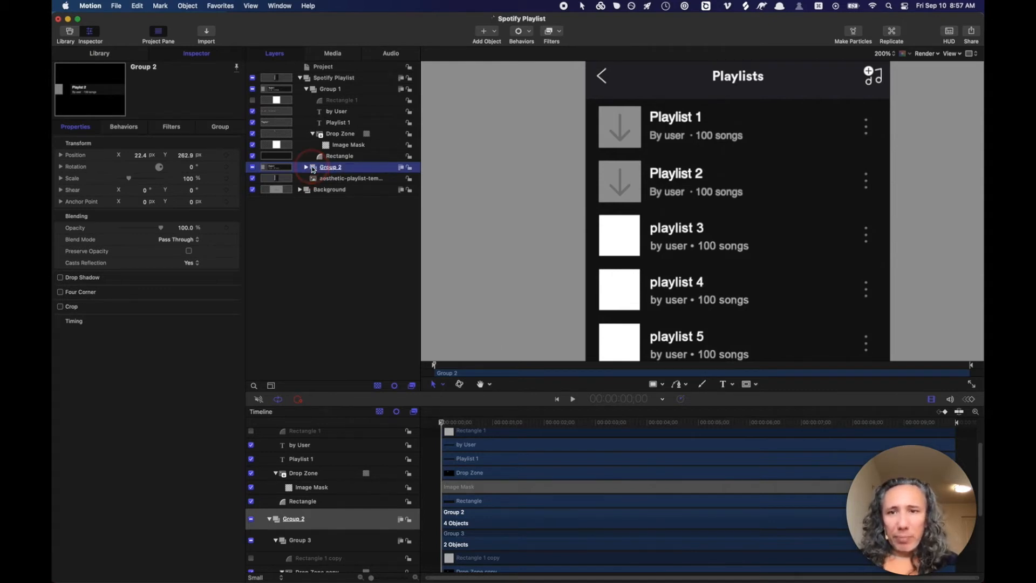
key(super+d)
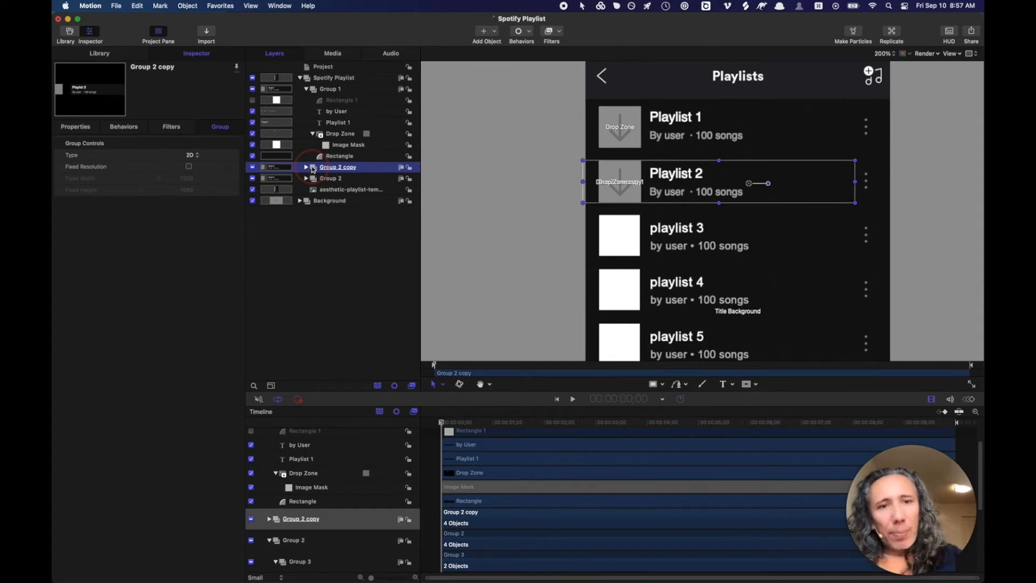
- Toggle the canvas overlays off and on to inspect the playlist layout
key(super+slash)
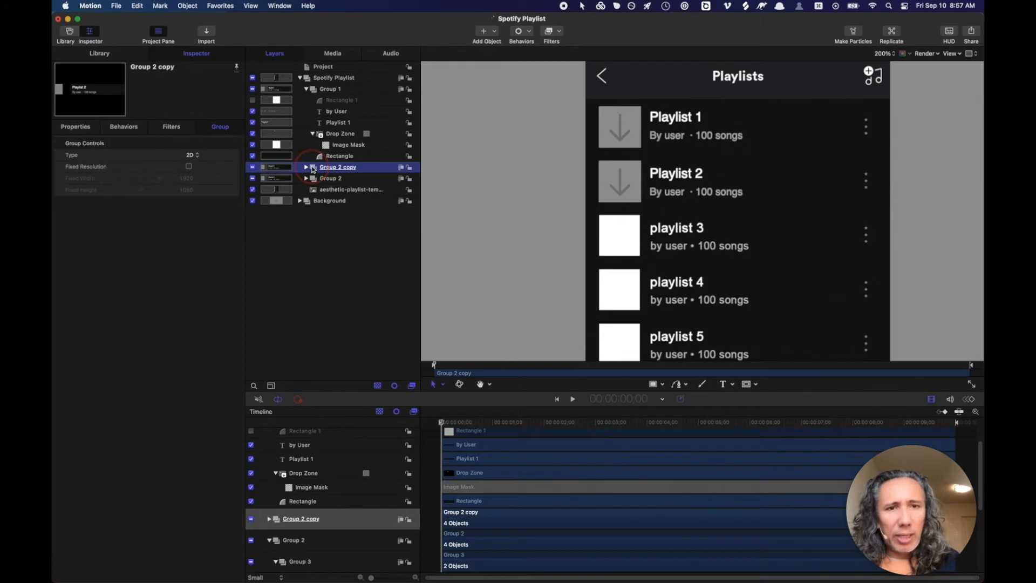
key(super+slash)
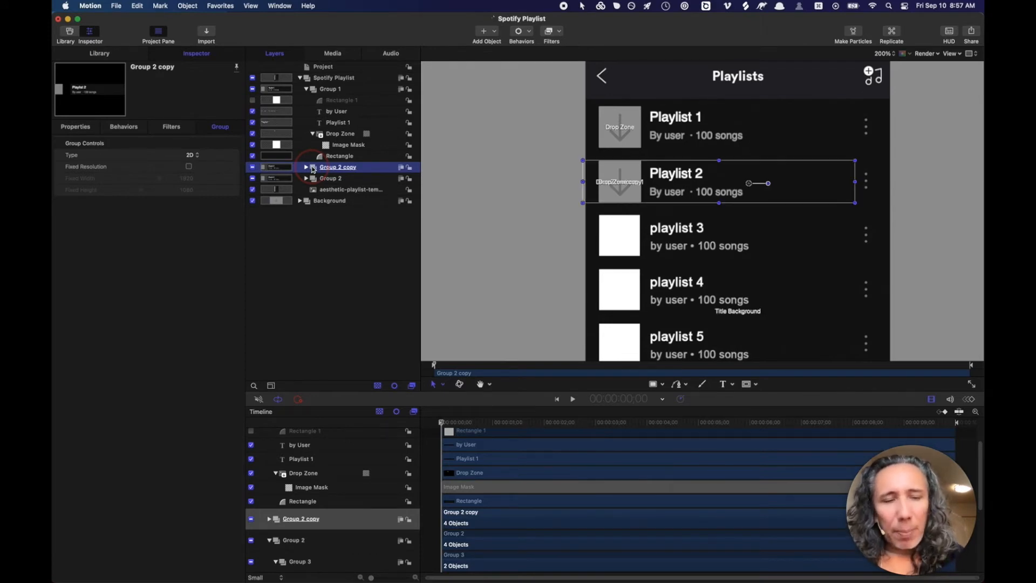
key(super+slash)
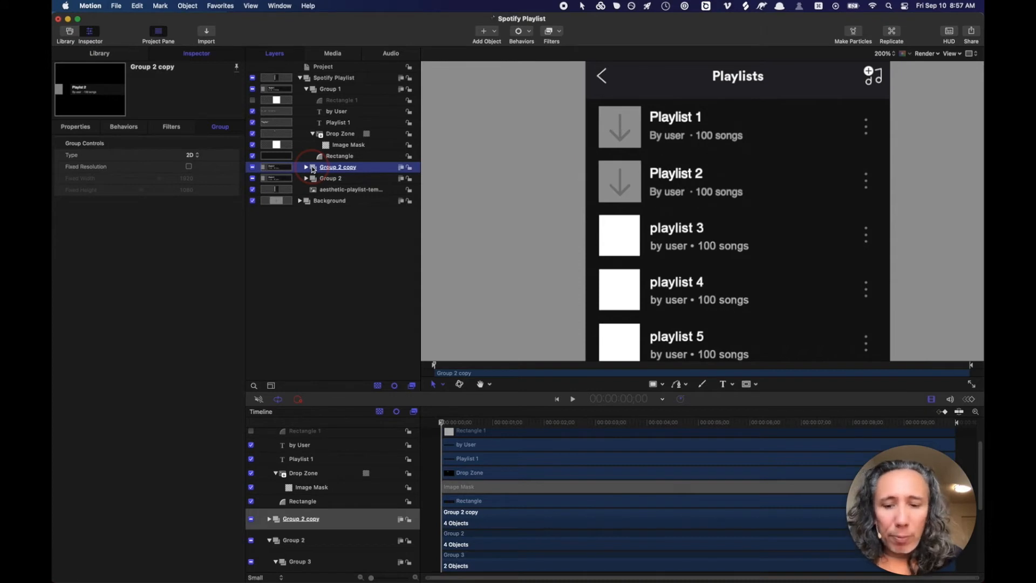
key(super+slash)
key(super+slash)
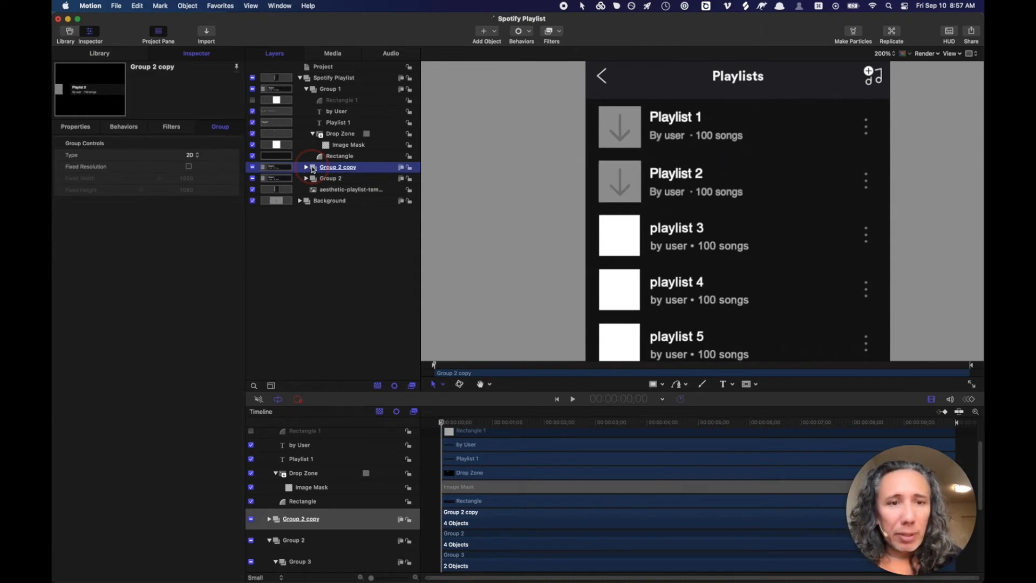
key(super+slash)
key(super+slash)
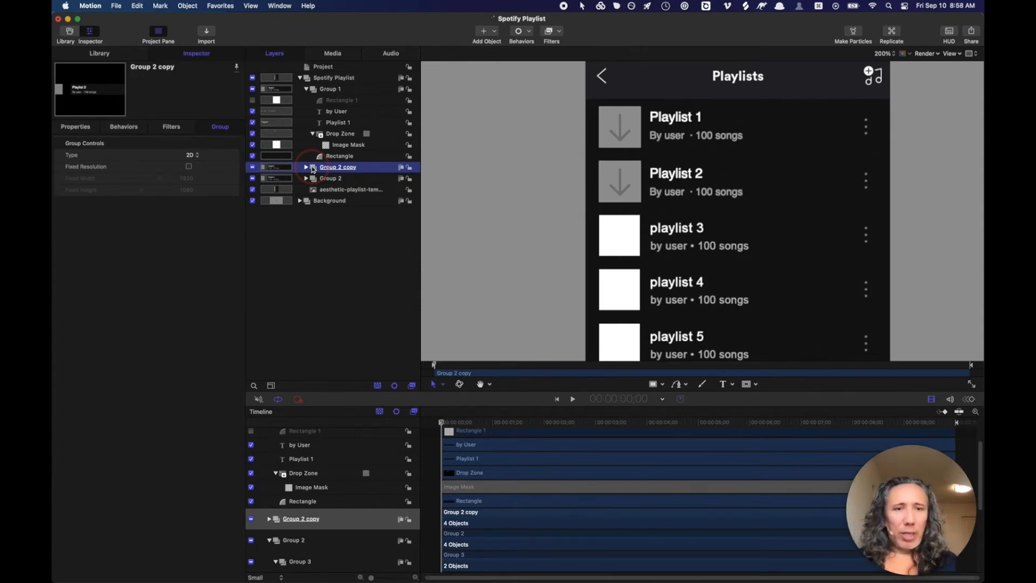
key(super+slash)
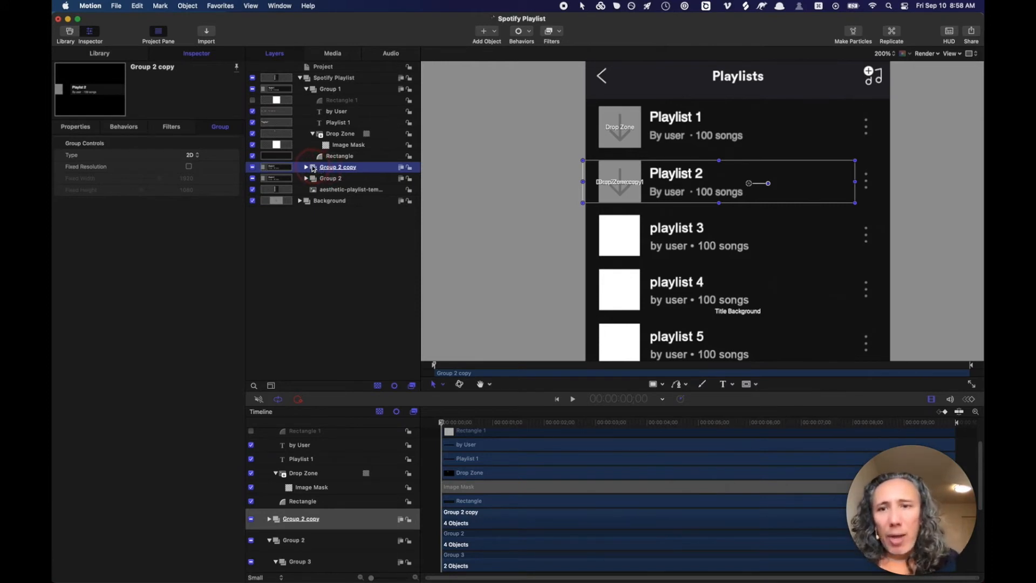
- Move Group 2 copy below Group 2, rename it Group 3, and drag it into the third row
drag(313, 167, 309, 184)
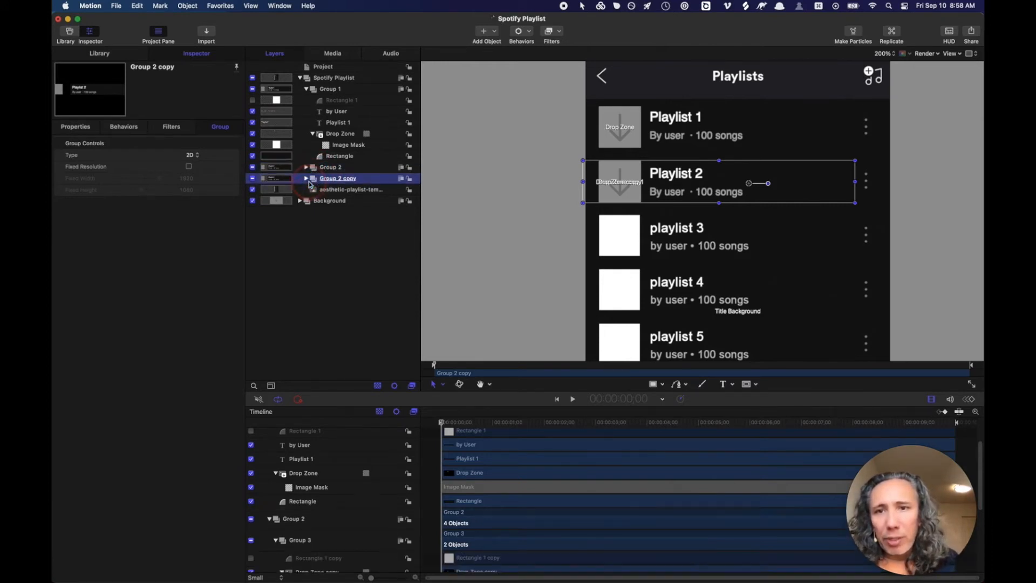
click(348, 179)
double_click(348, 179)
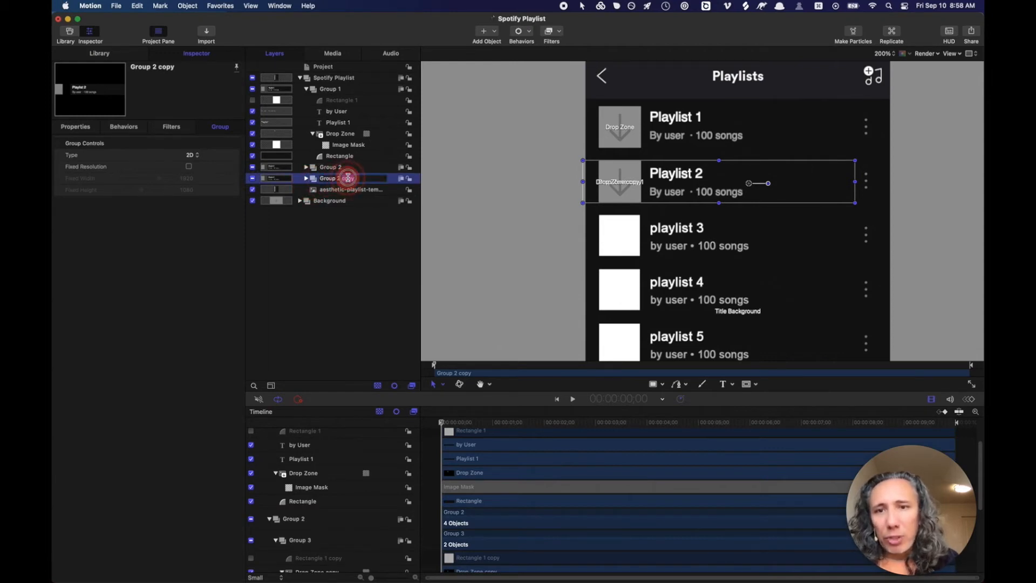
key(BackSpace)
key(BackSpace)
key(BackSpace)
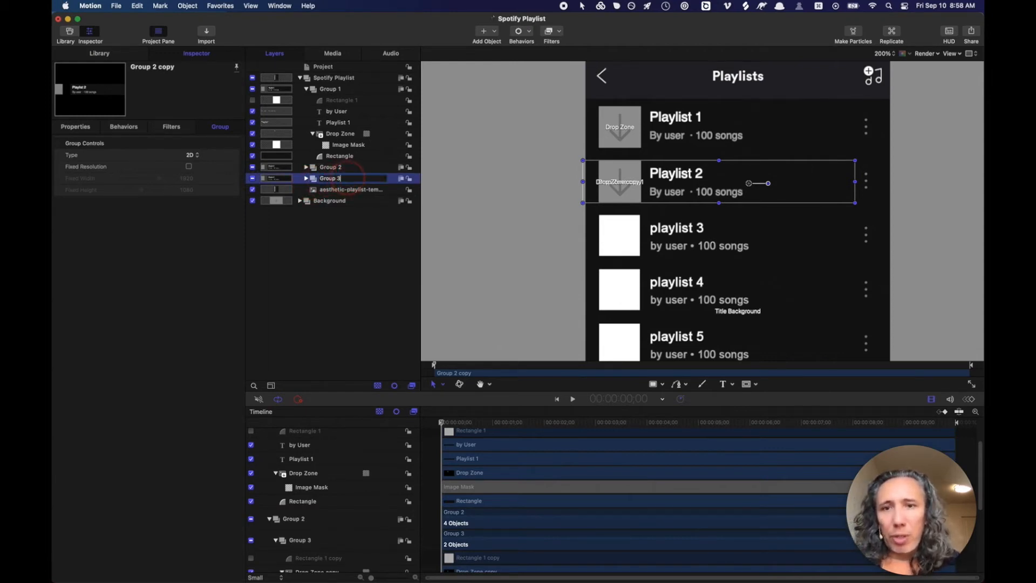
text(3)
key(Return)
drag(651, 181, 656, 233)
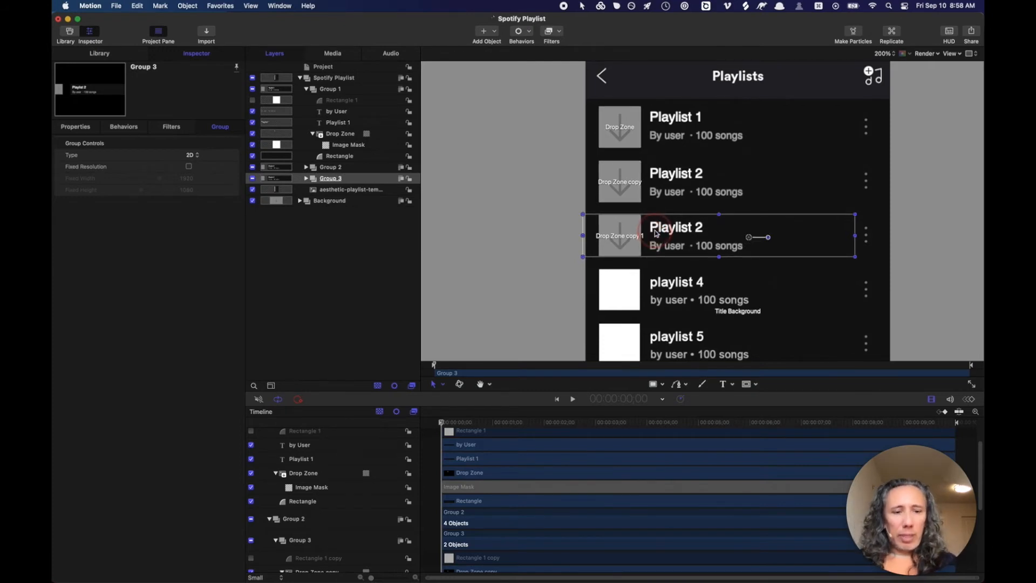
- Expand Group 3 and rename its Playlist 1 copy title layer to Playlist 3
key(super+slash)
key(super+slash)
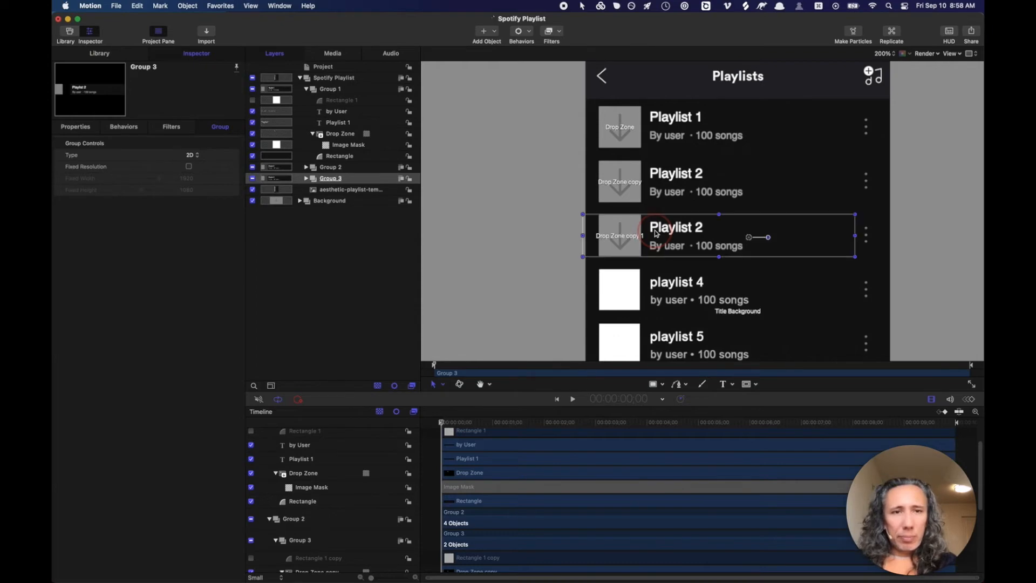
key(super+slash)
key(super+slash)
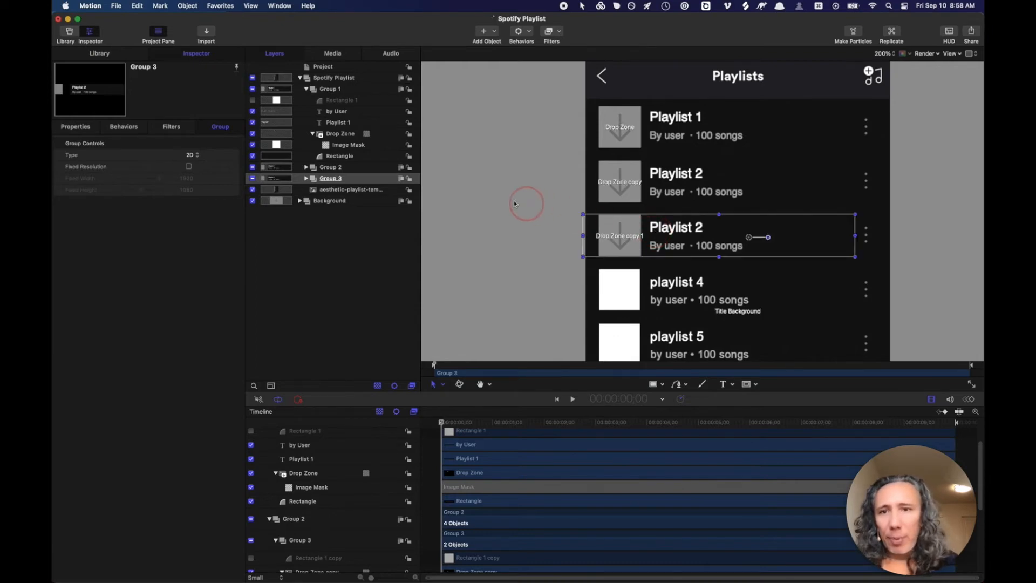
click(307, 178)
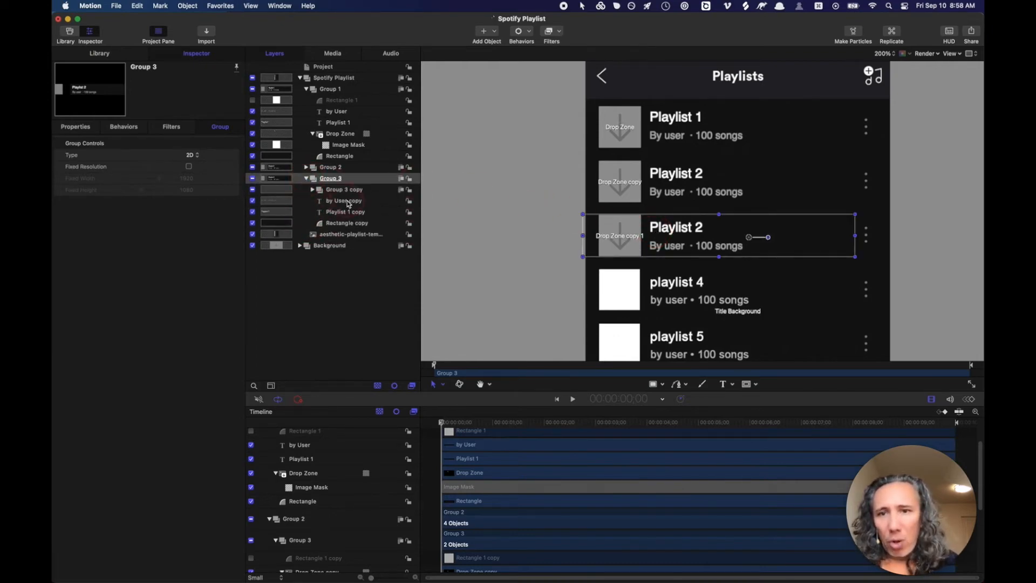
click(357, 212)
double_click(359, 212)
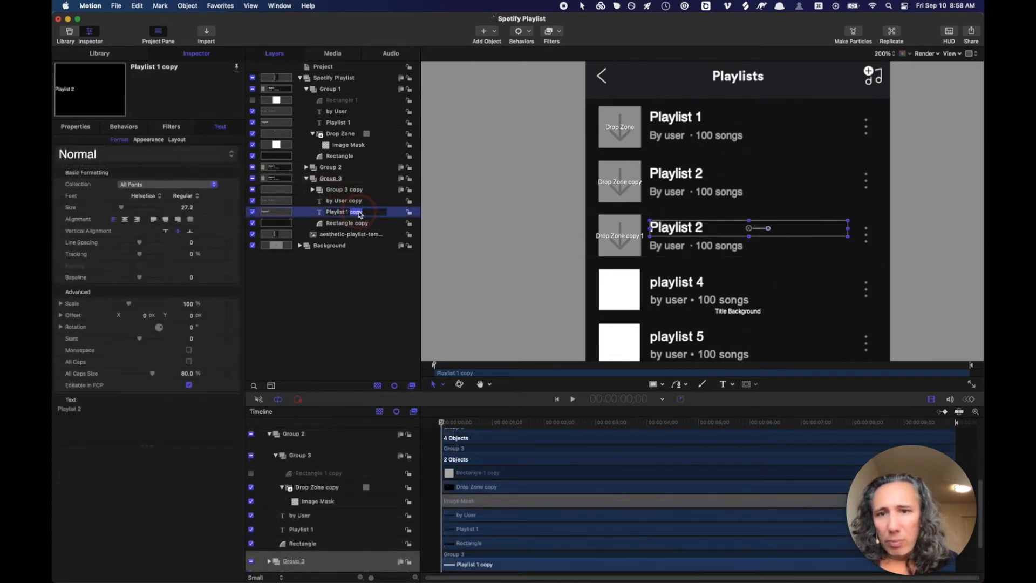
key(BackSpace)
key(BackSpace)
key(BackSpace)
key(Return)
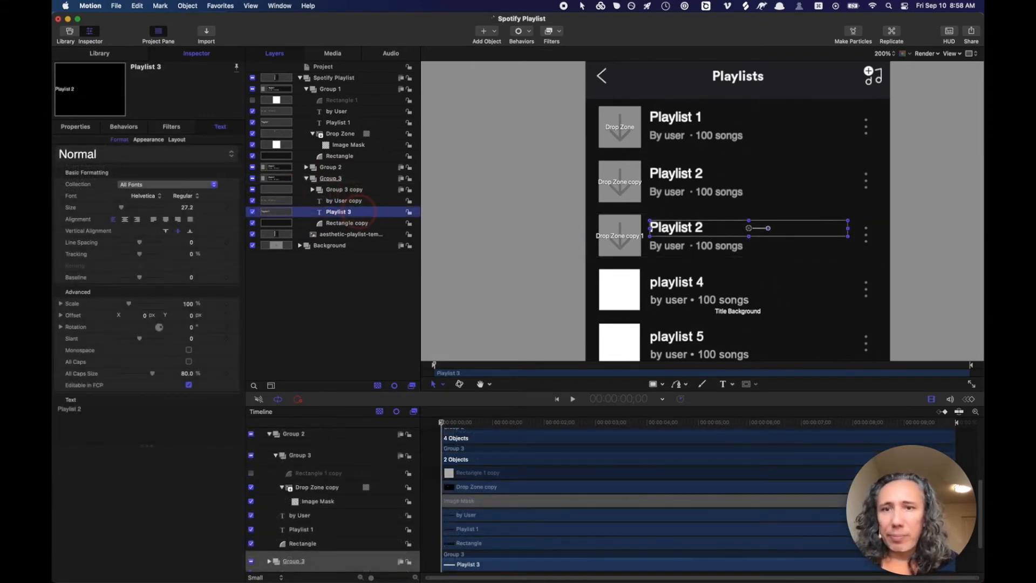
- Rename Group 3's by User copy layer to by User
click(359, 203)
double_click(359, 202)
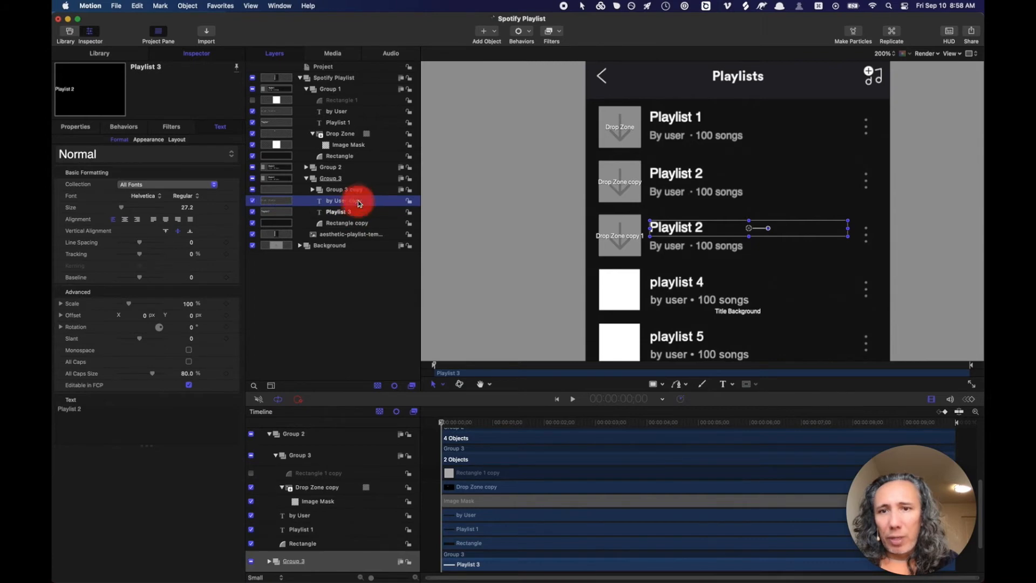
key(BackSpace)
key(BackSpace)
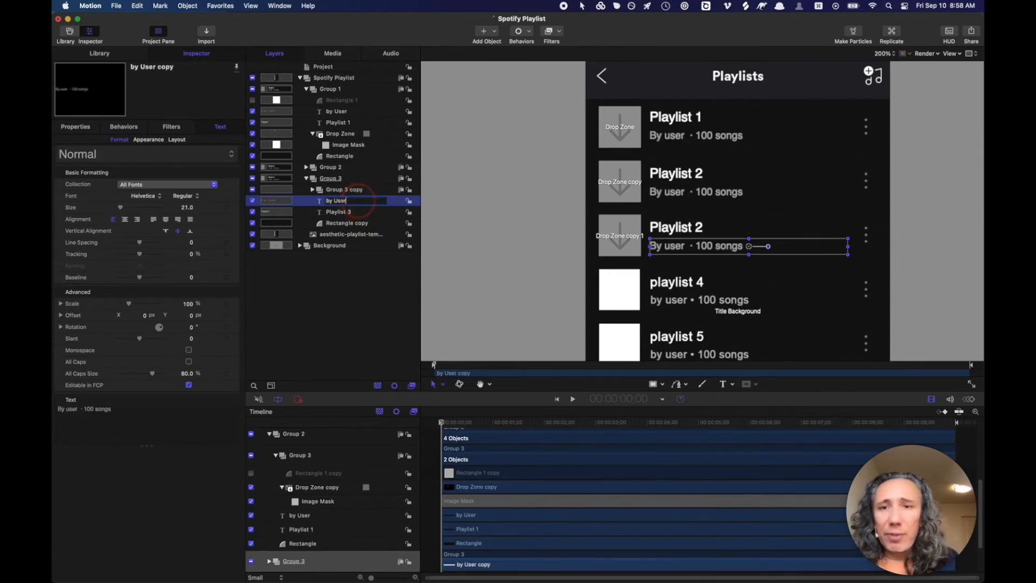
click(359, 197)
click(360, 192)
- Rename Group 2's Playlist 1 title layer to Playlist 2 and collapse Group 2
click(306, 167)
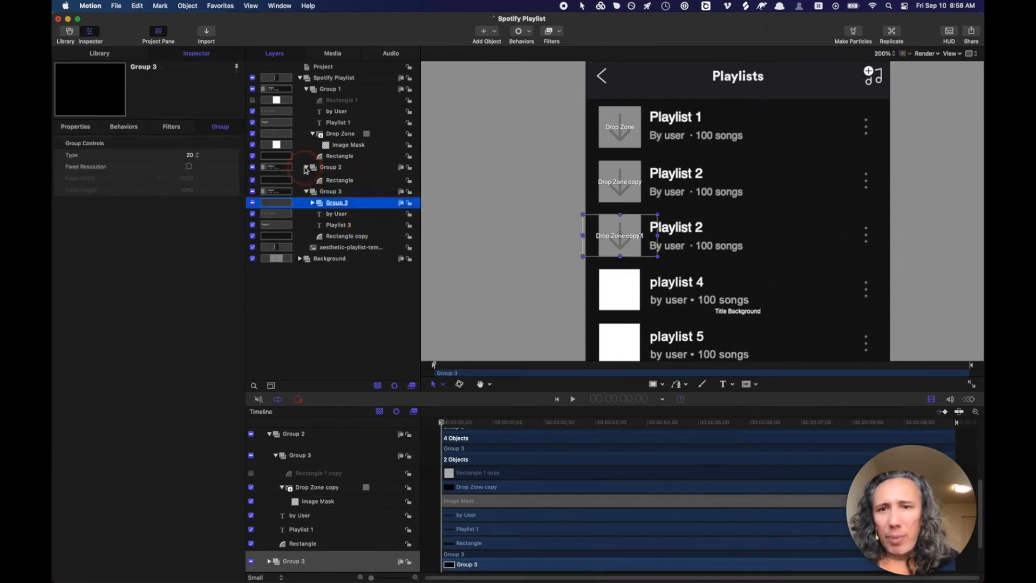
click(335, 200)
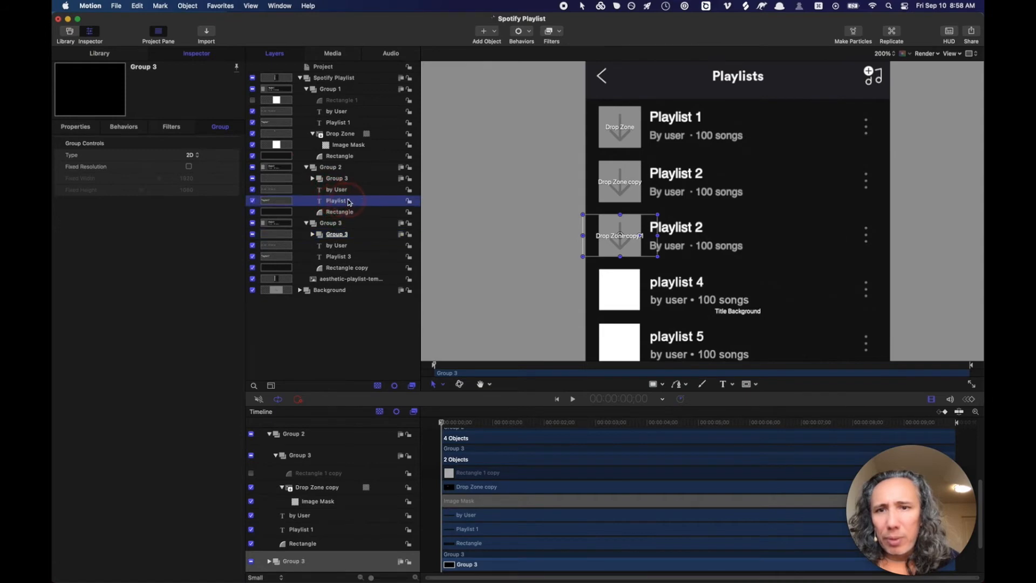
click(349, 203)
click(349, 200)
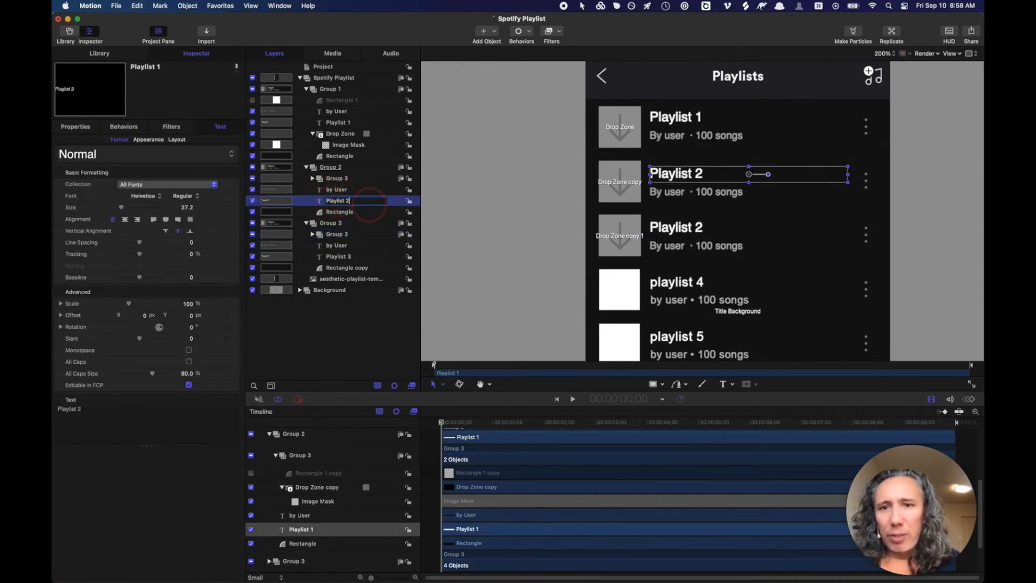
text(2)
key(Return)
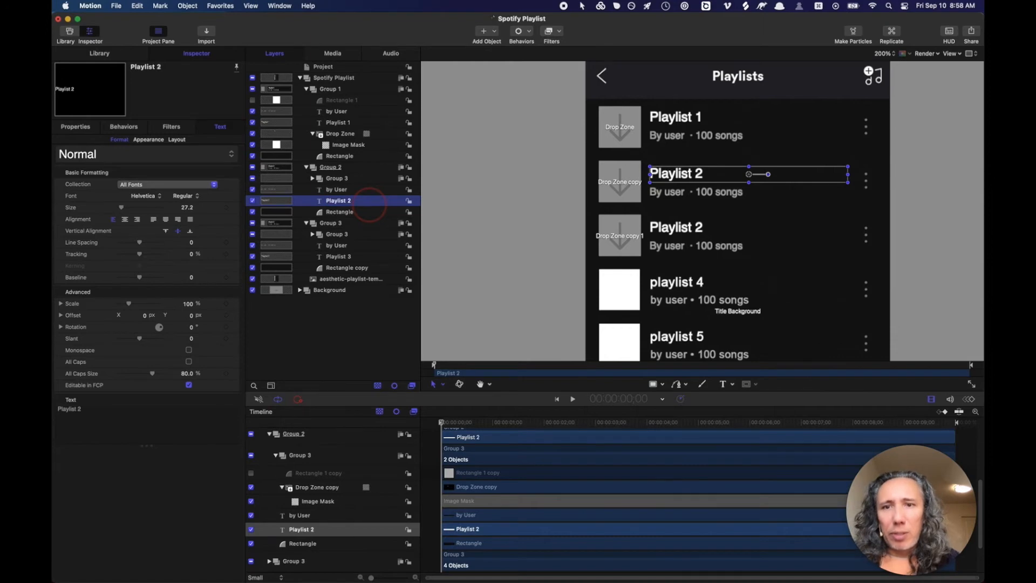
click(306, 167)
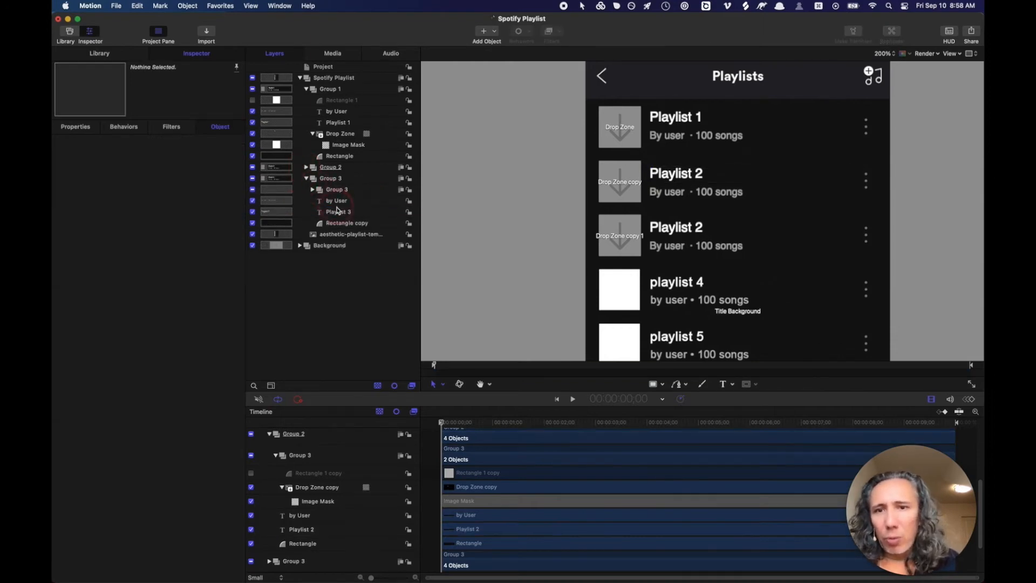
- Change the third row's title text to Playlist 3 and collapse Group 3
click(338, 211)
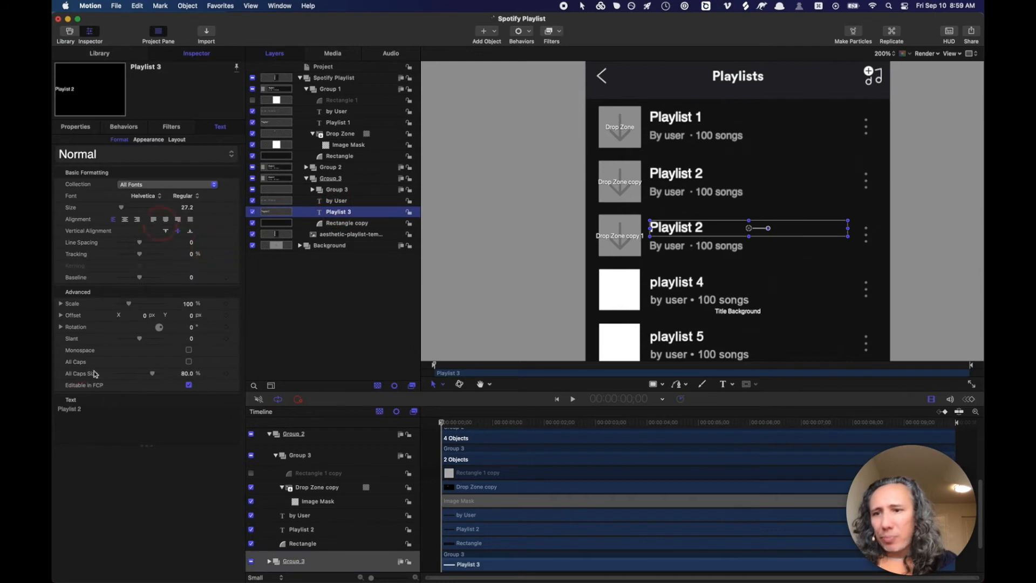
click(86, 409)
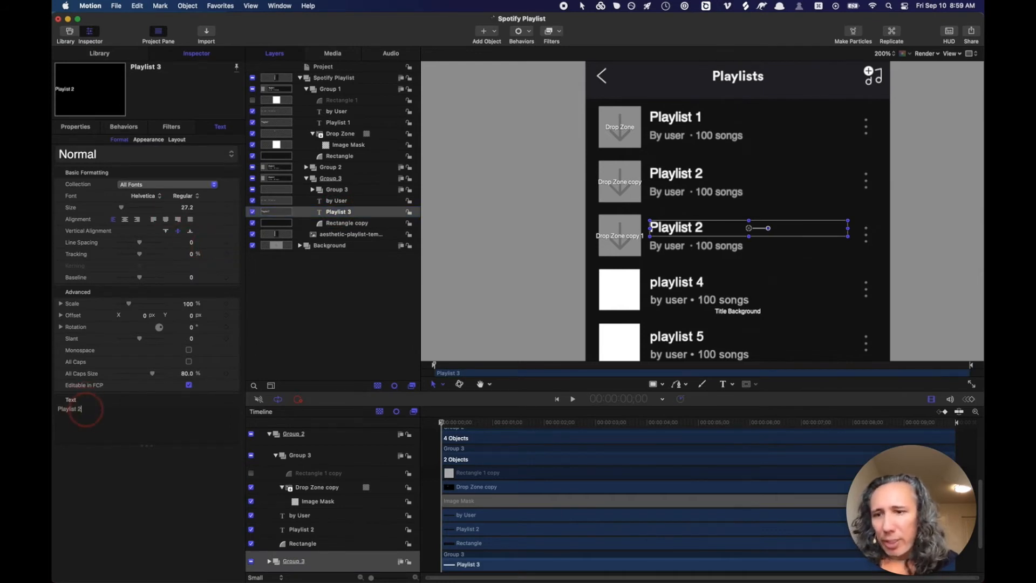
key(BackSpace)
text(3)
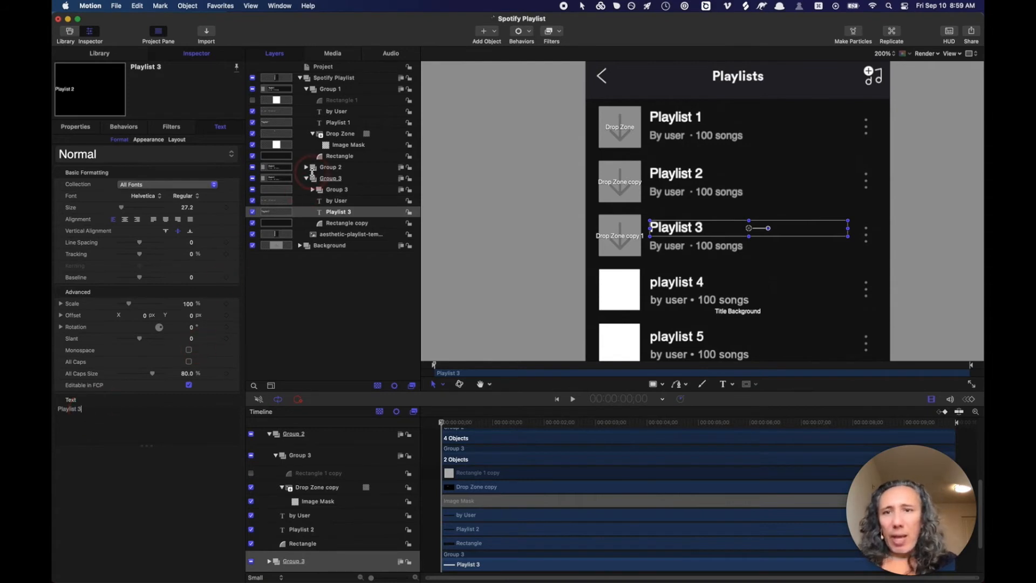
click(306, 179)
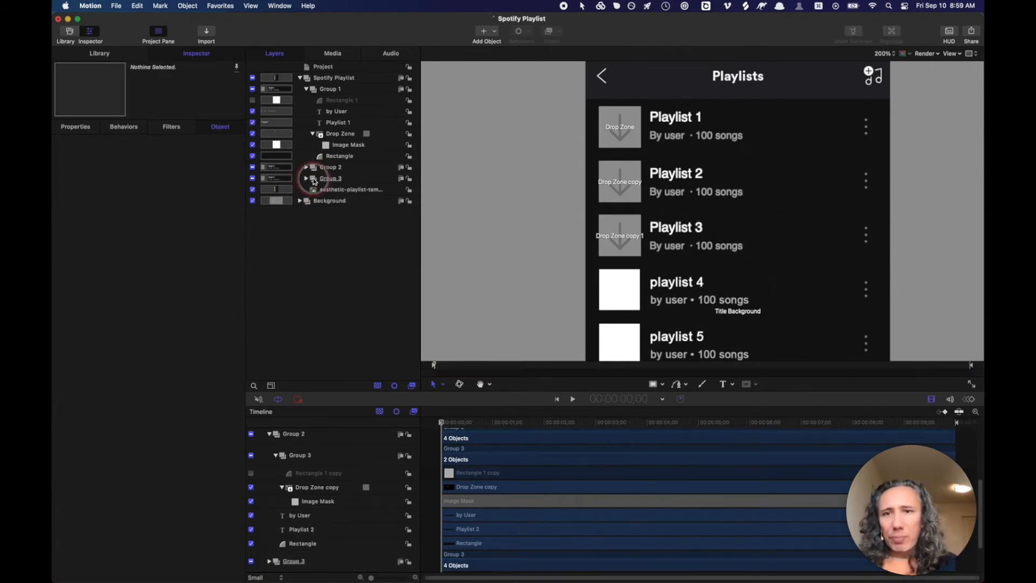
click(313, 180)
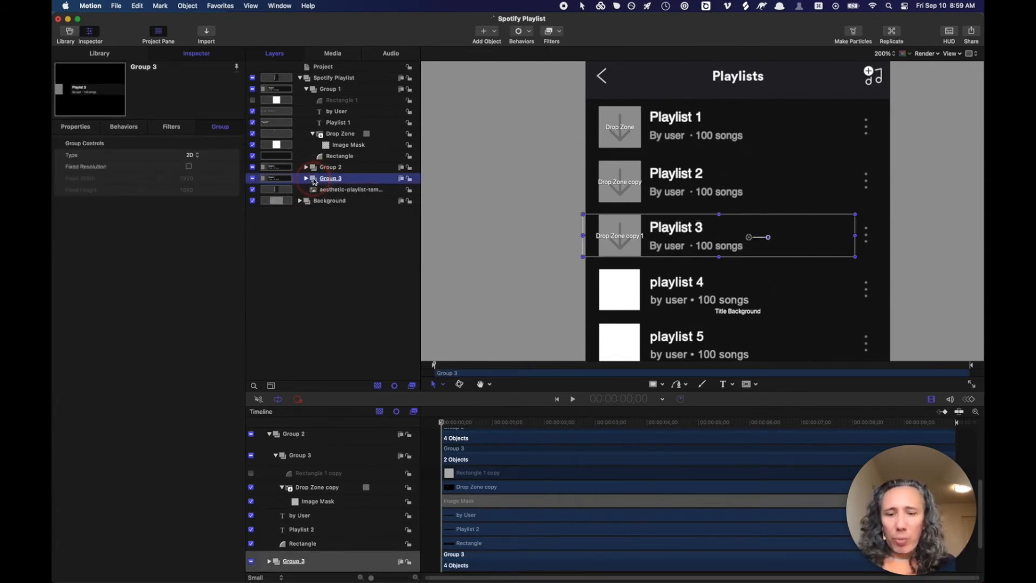
- Duplicate Group 3, rename the copy Group 4, and place it in the fourth row at Position Y 40.2
key(cmd+d)
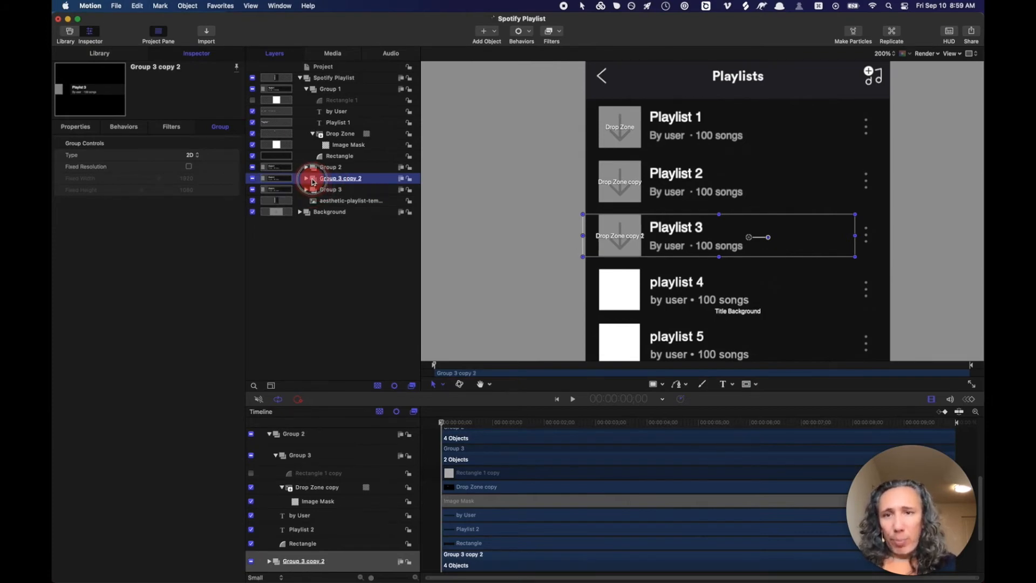
drag(309, 200, 310, 199)
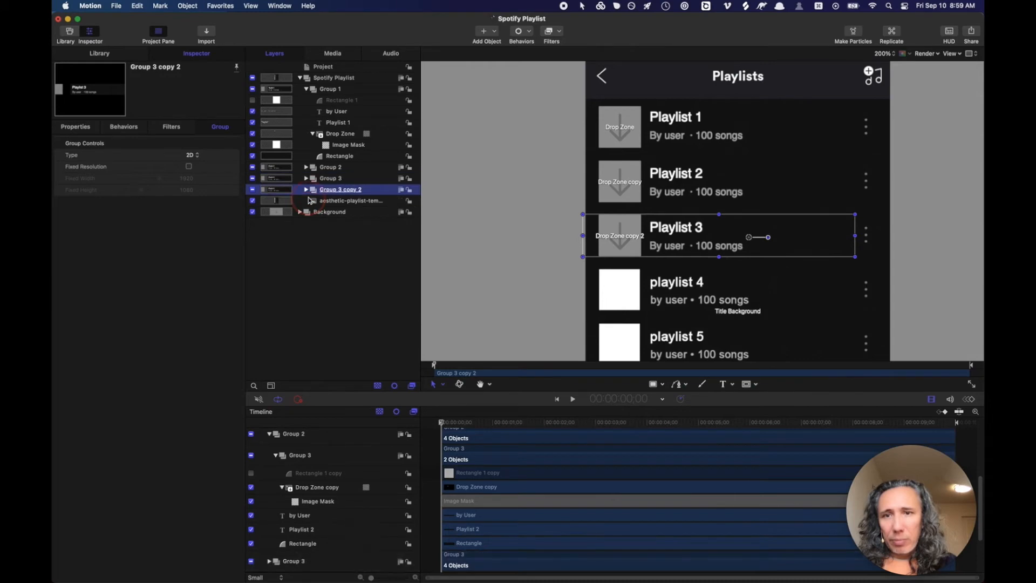
double_click(349, 191)
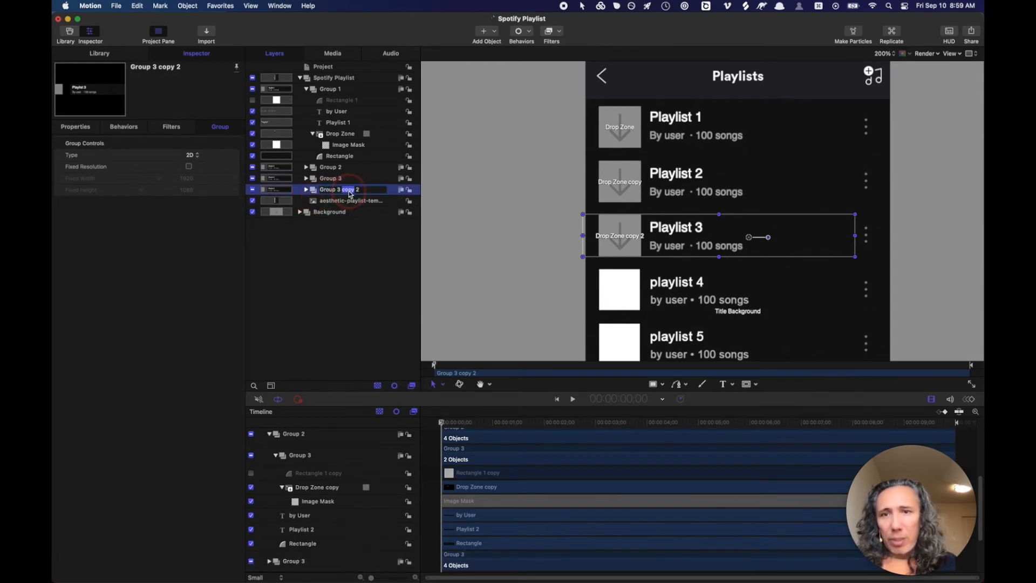
key(BackSpace)
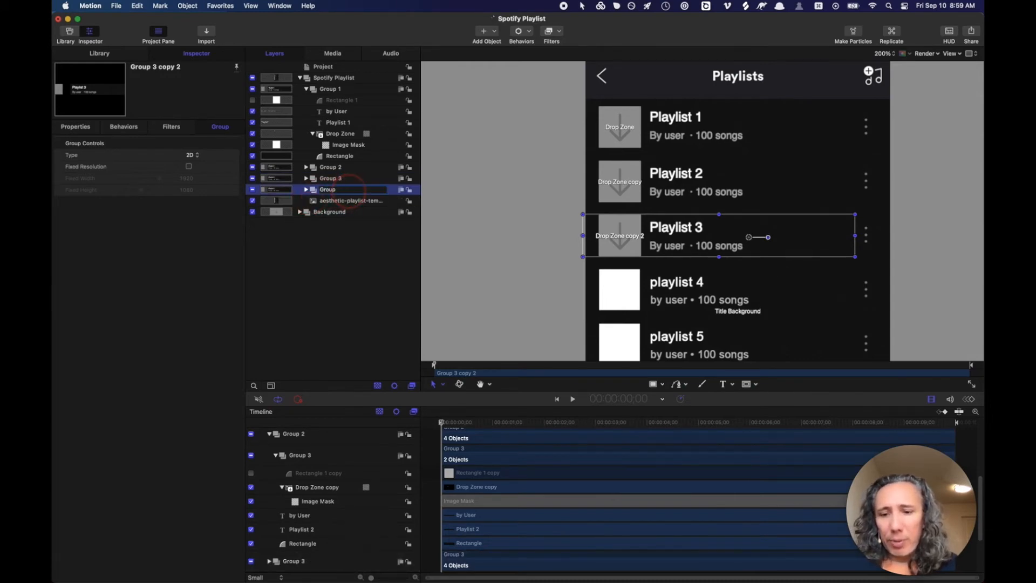
key(Return)
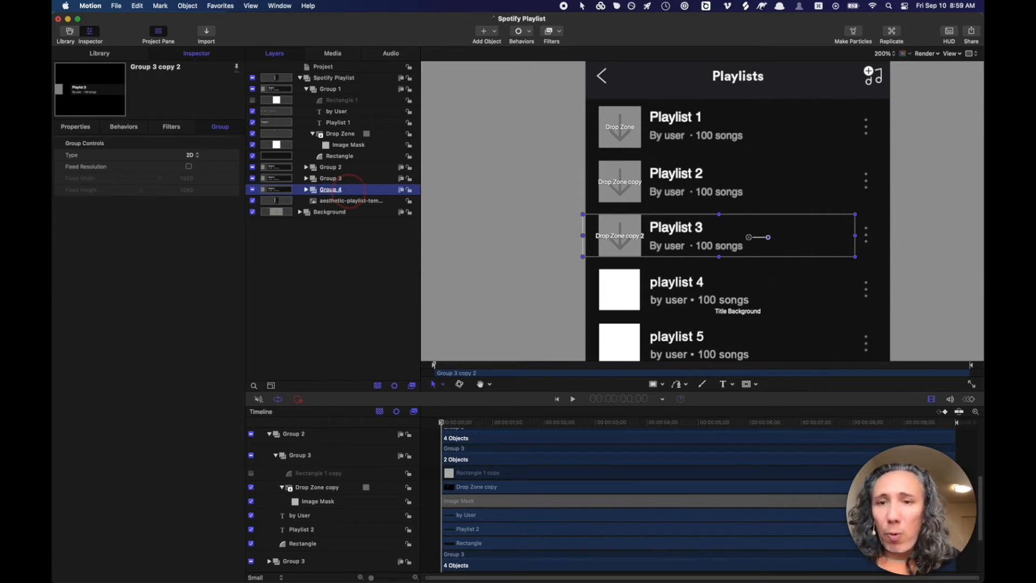
drag(732, 236, 695, 290)
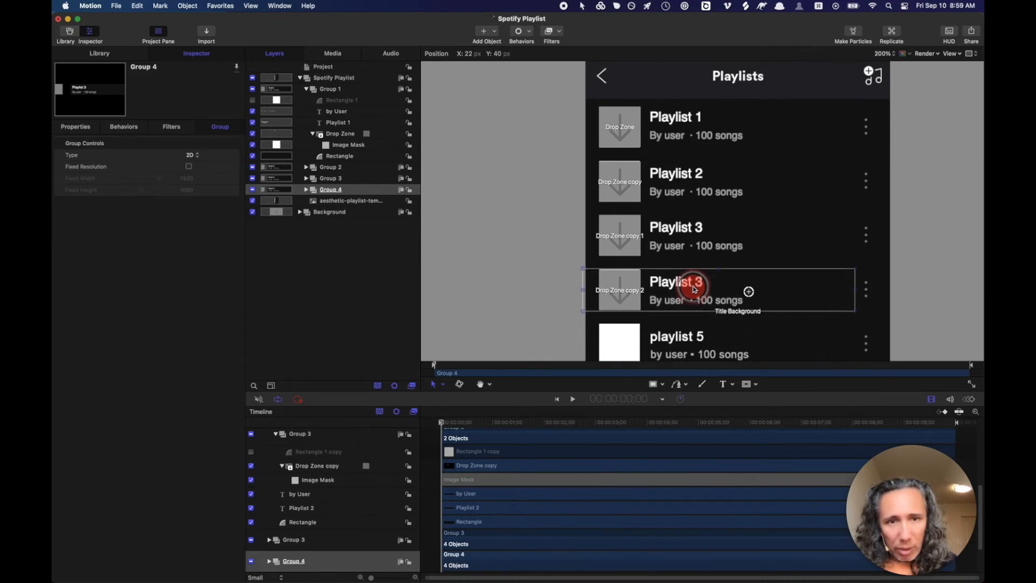
click(185, 155)
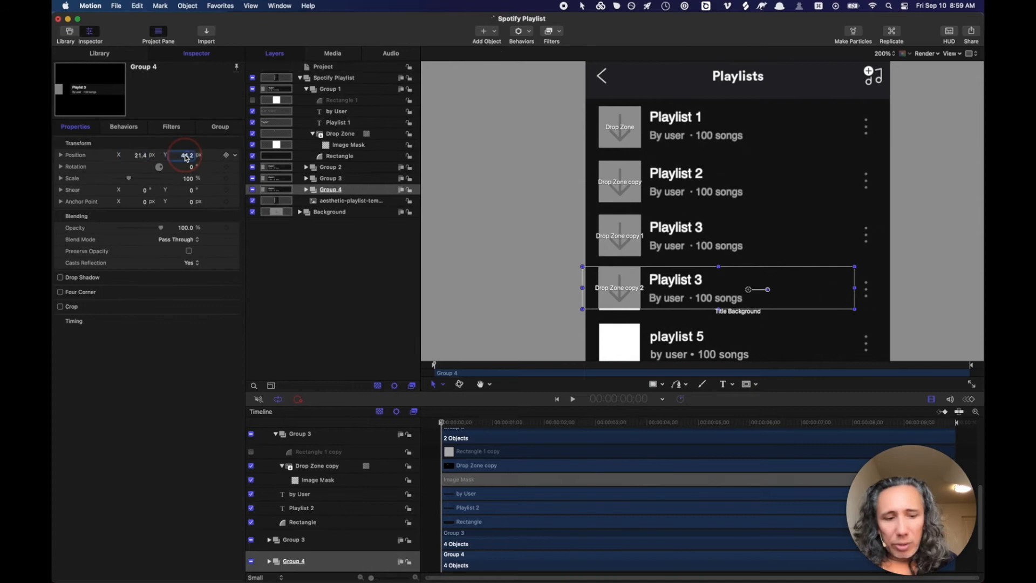
drag(185, 154, 185, 154)
key(super+slash)
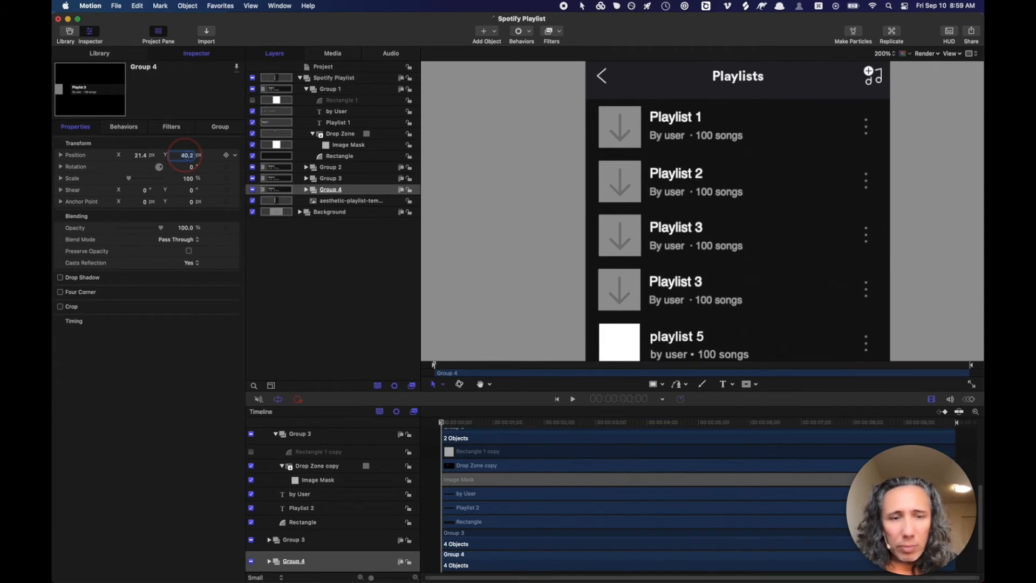
- Rename Group 4's Playlist 3 copy text layer to Playlist 4
click(306, 189)
double_click(358, 223)
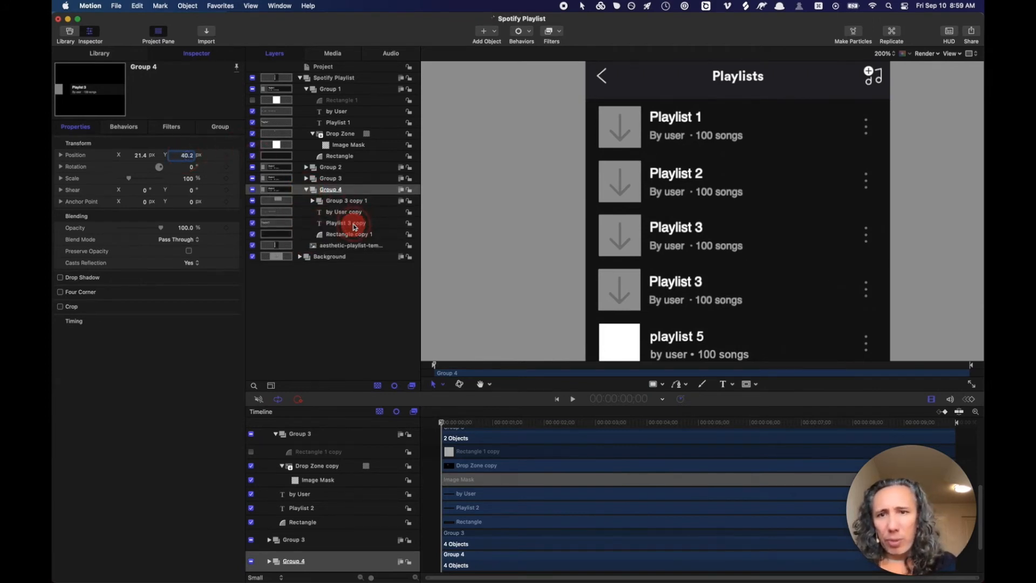
key(BackSpace)
key(BackSpace)
key(BackSpace)
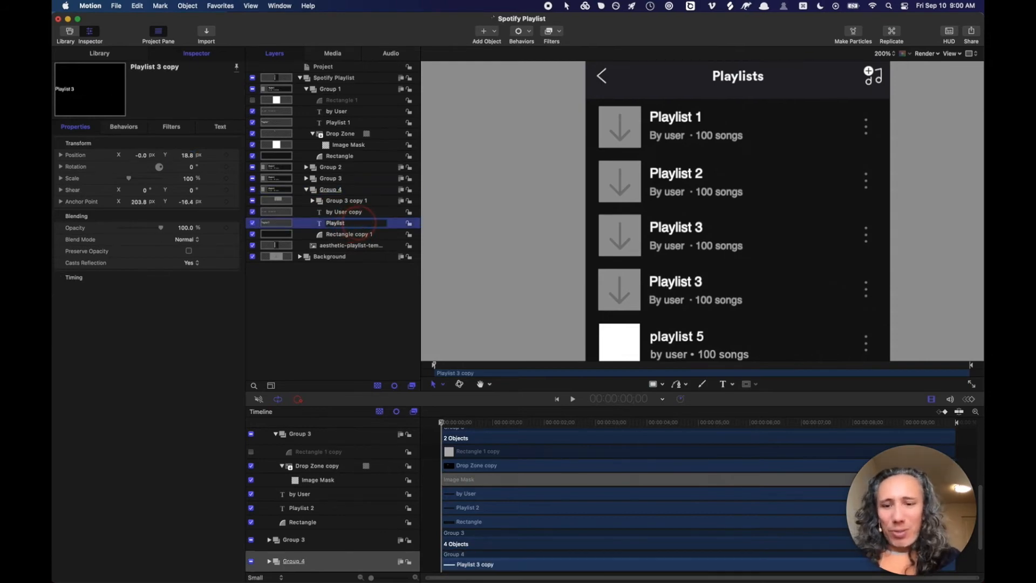
key(Return)
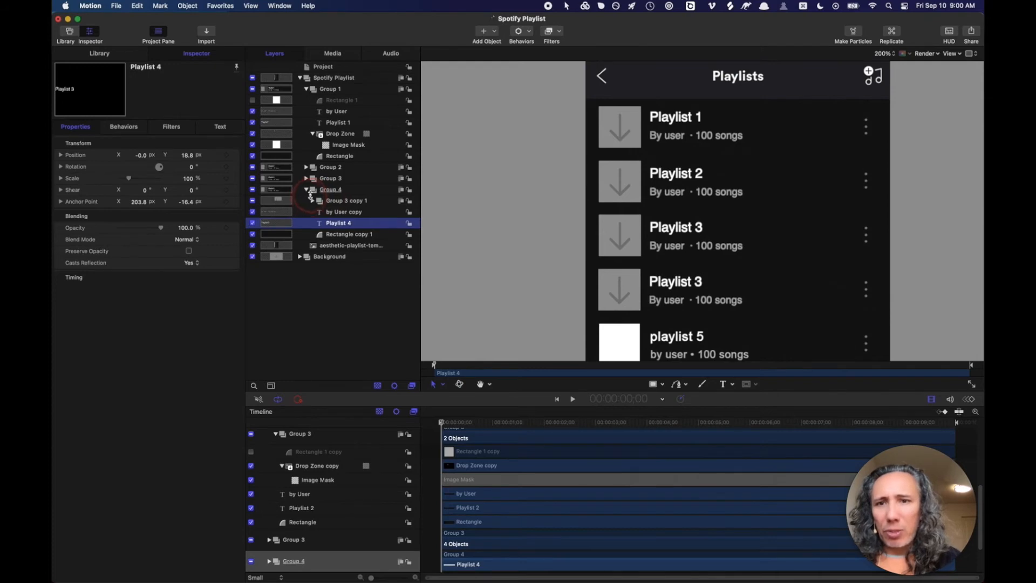
click(307, 190)
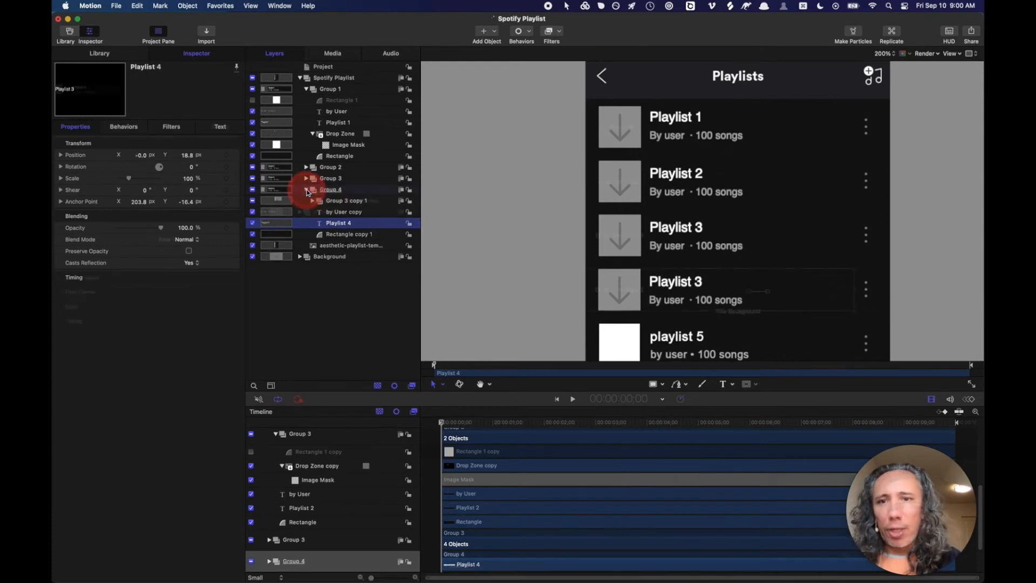
click(306, 190)
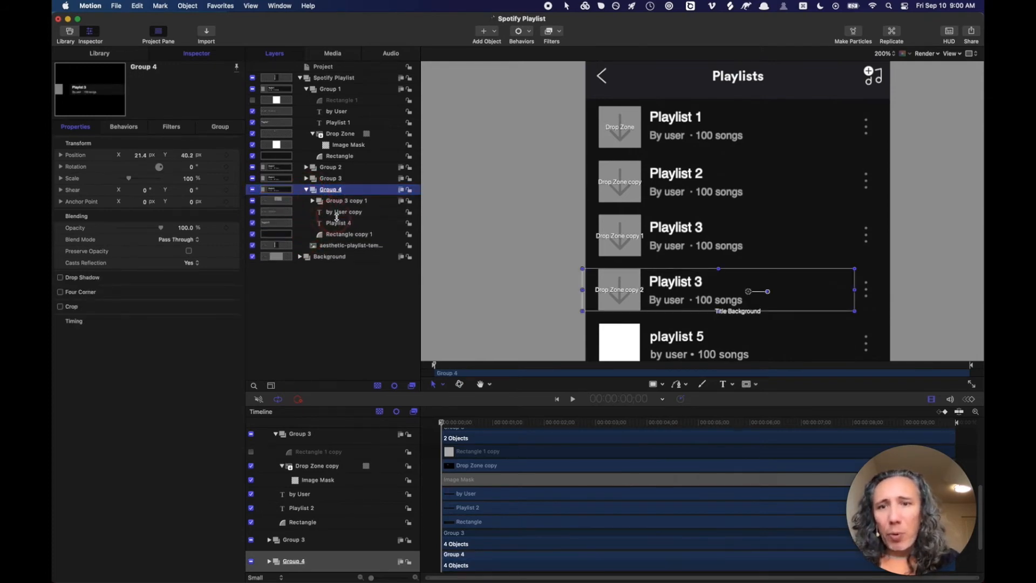
- Change the fourth row's title text from Playlist 3 to Playlist 4 in the Inspector
click(338, 222)
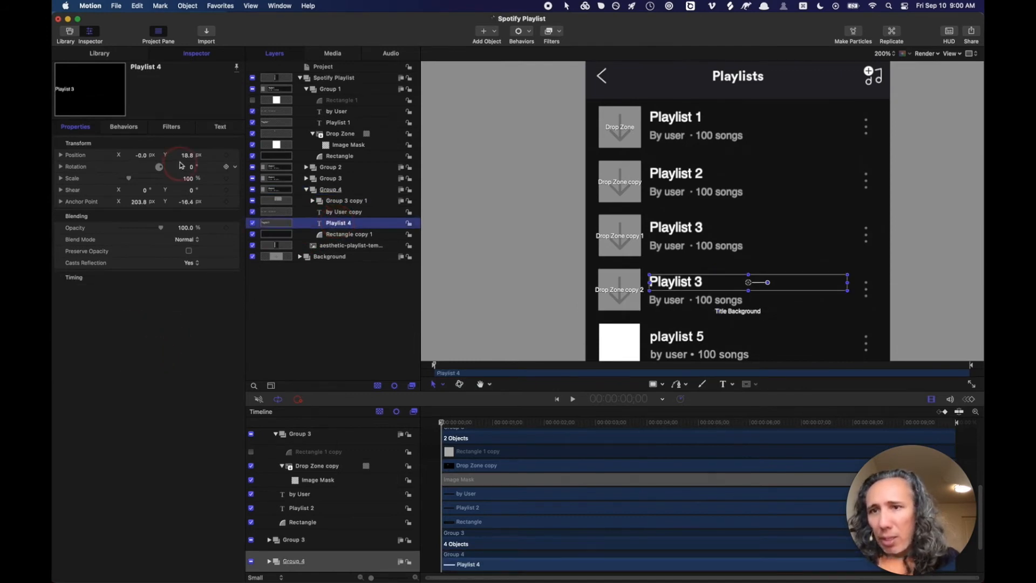
click(220, 132)
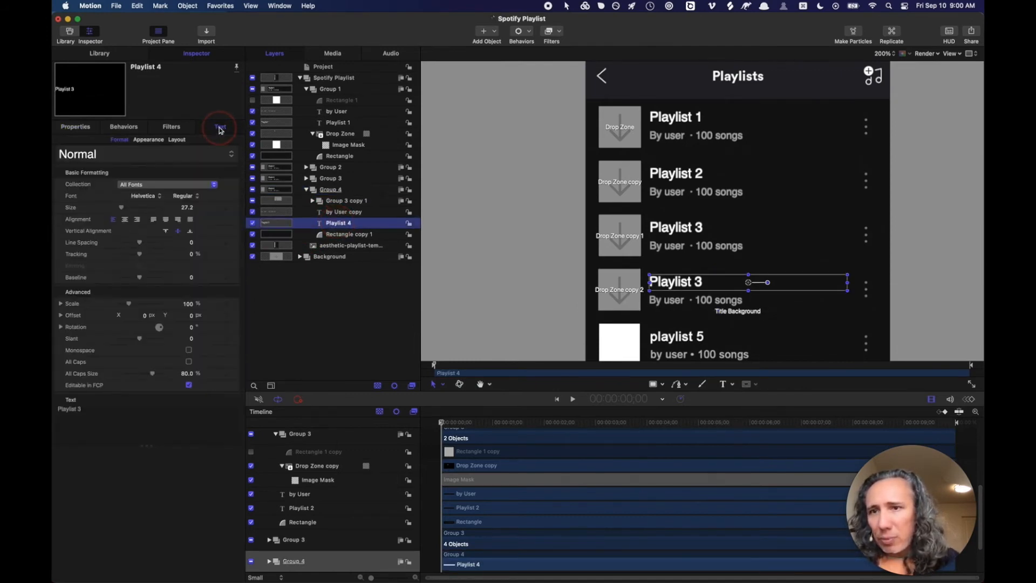
click(88, 409)
click(89, 409)
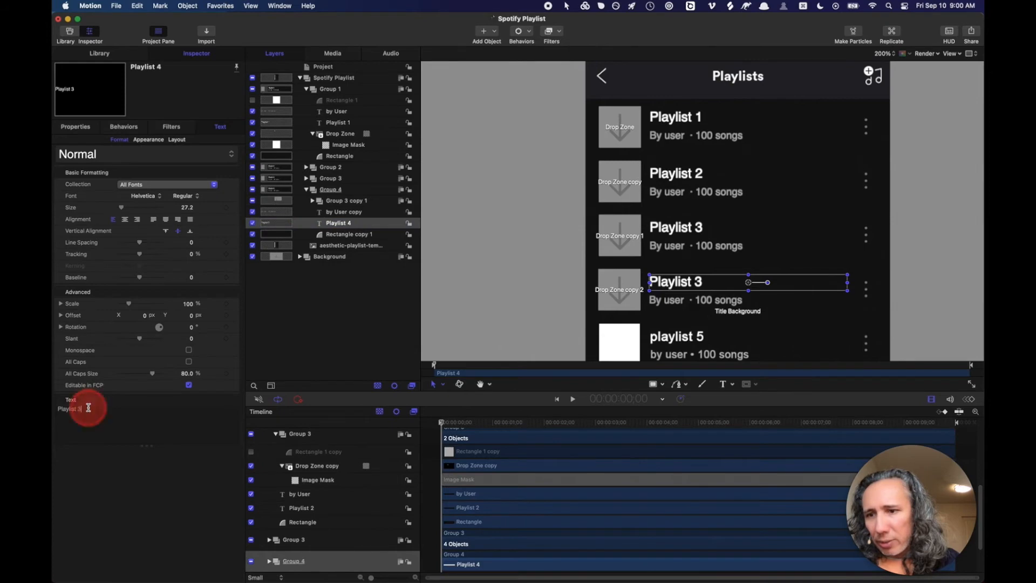
key(BackSpace)
text(4)
key(Return)
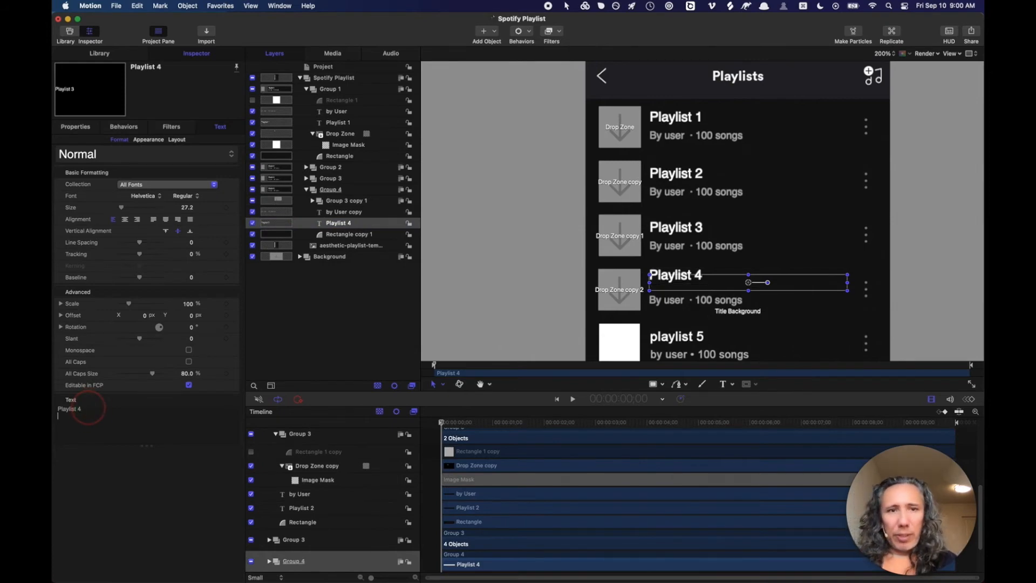
key(BackSpace)
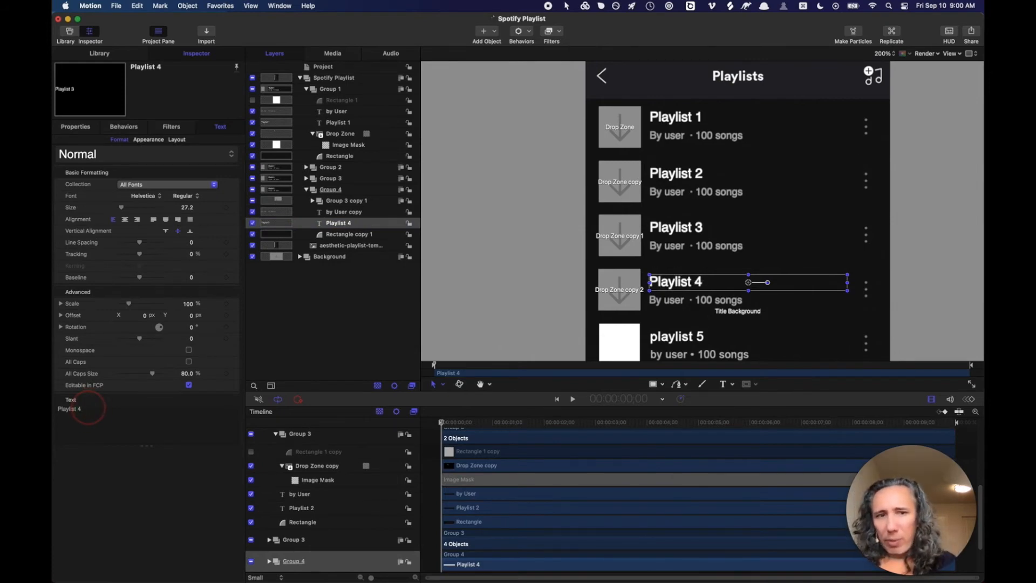
click(312, 191)
click(306, 190)
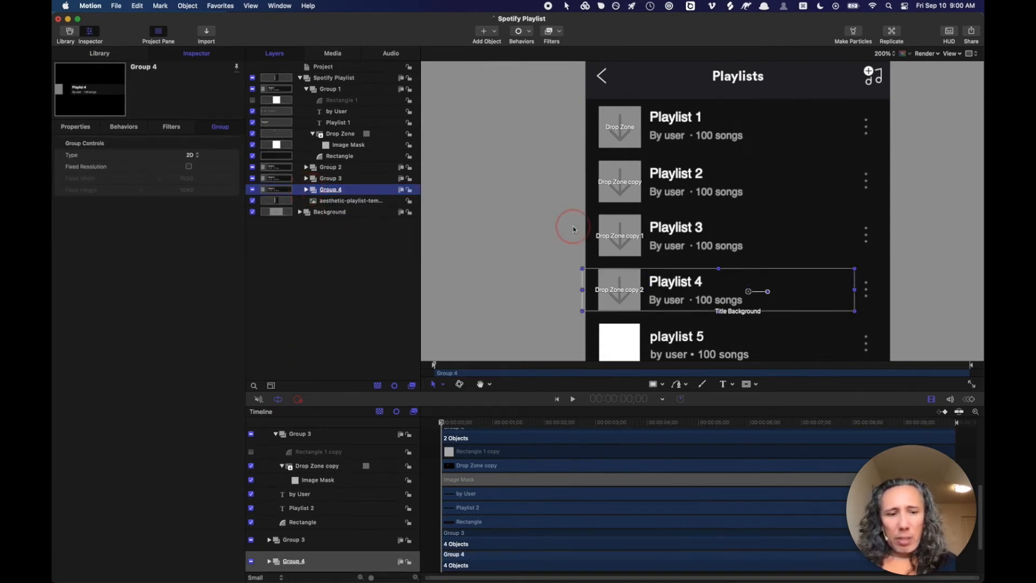
- Fit the layout in view, duplicate Group 4, and rename the copy Group 5 below it
key(super+minus)
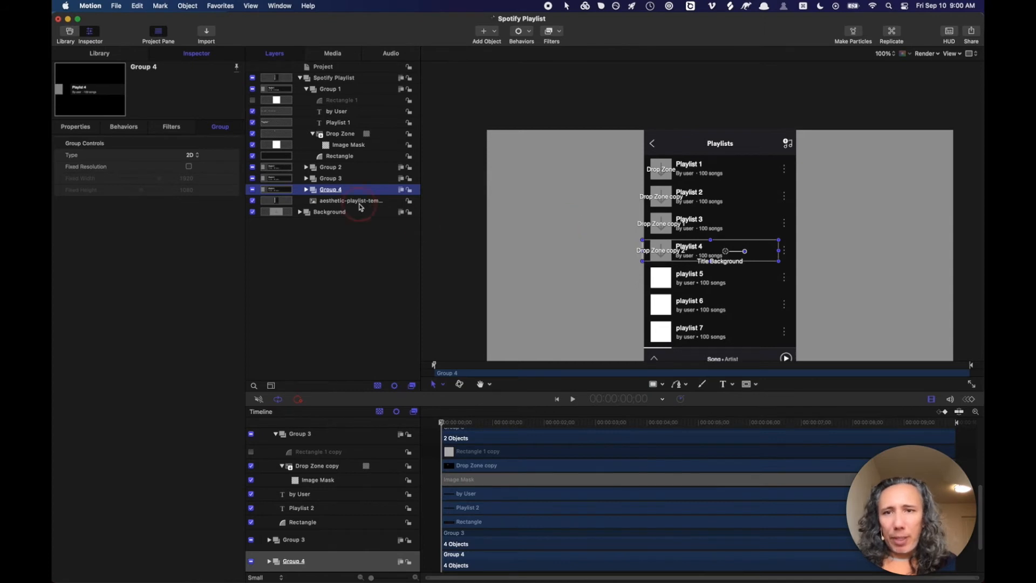
click(315, 190)
key(super+d)
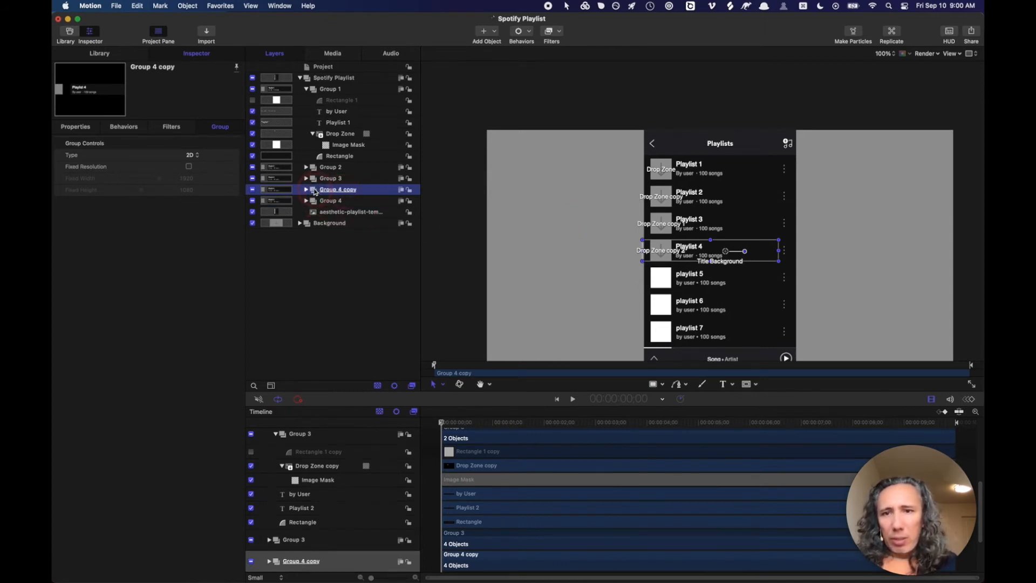
drag(314, 191, 309, 211)
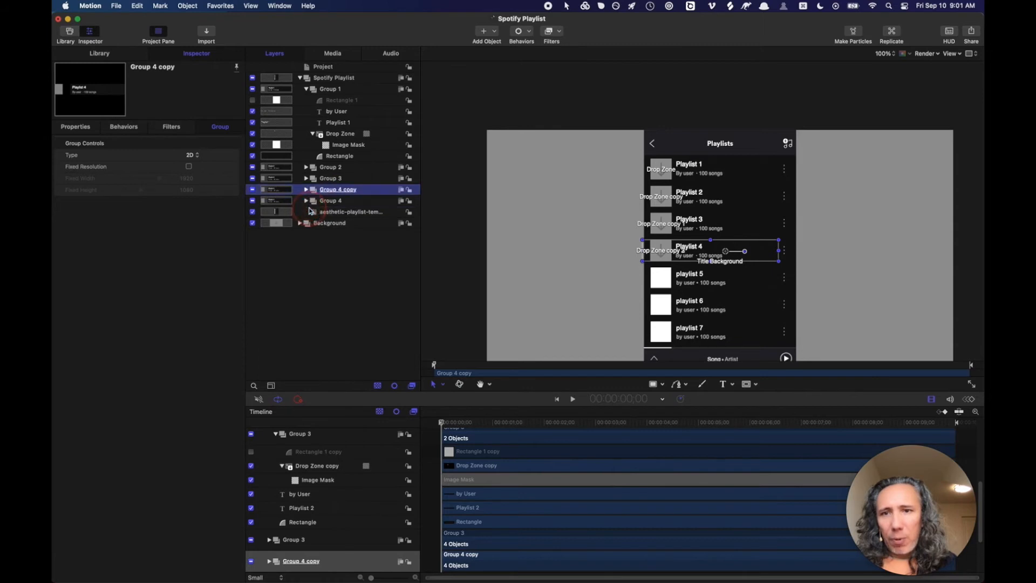
double_click(348, 201)
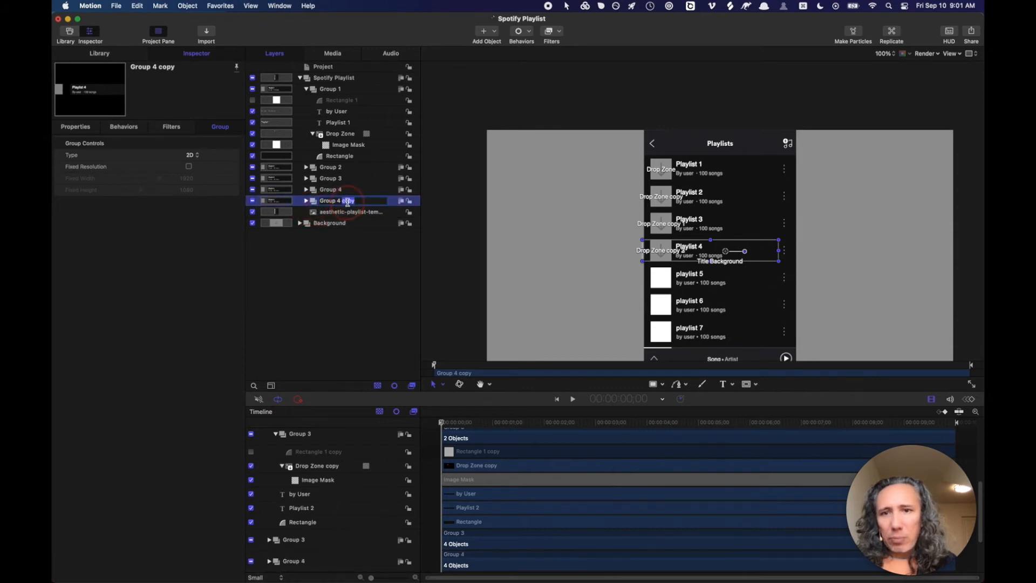
key(BackSpace)
key(BackSpace)
key(BackSpace)
text(5)
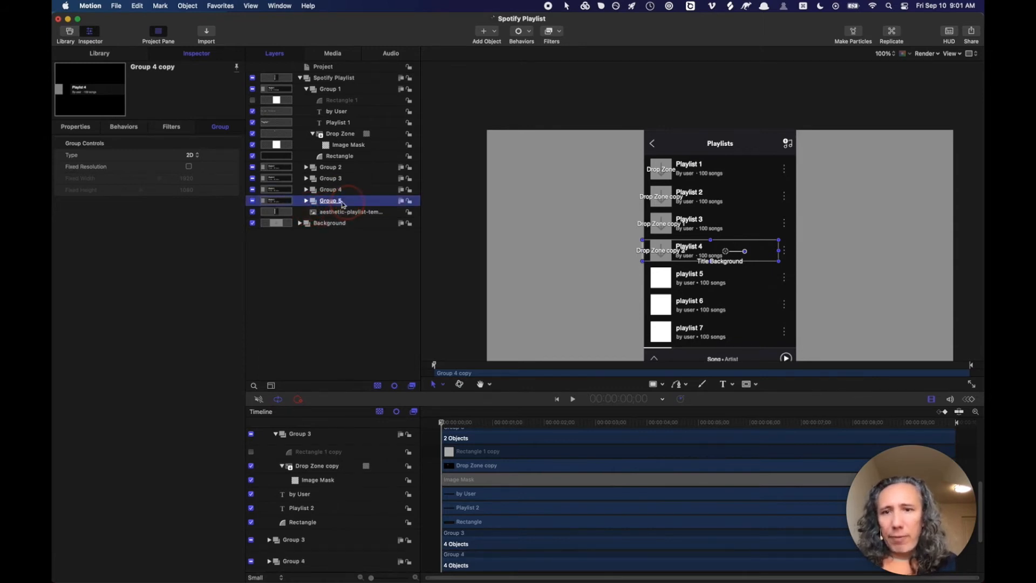
key(Return)
- In Group 5's subtitle text settings, keep the subtitle editable in Final Cut Pro
click(306, 201)
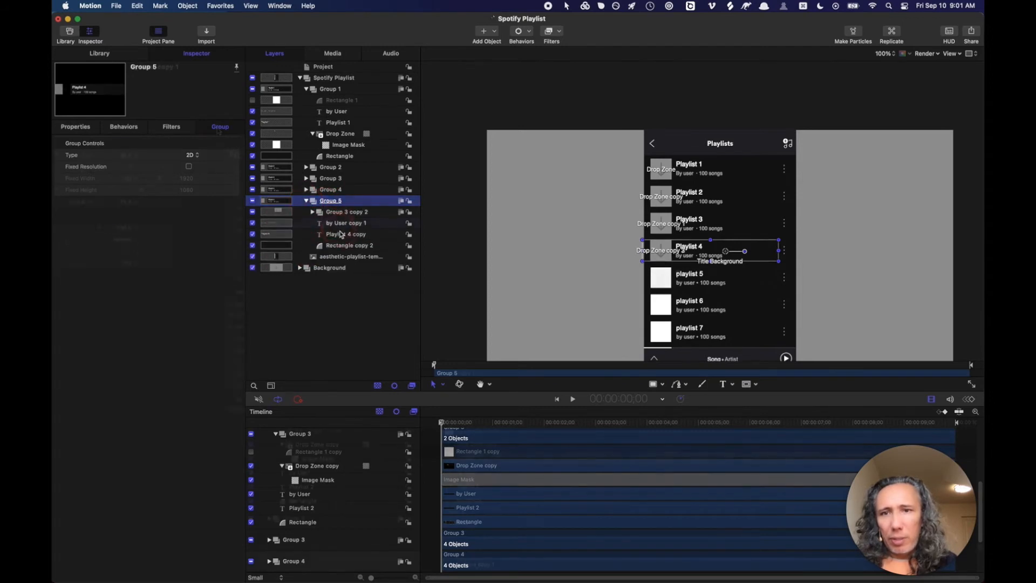
click(327, 226)
click(219, 129)
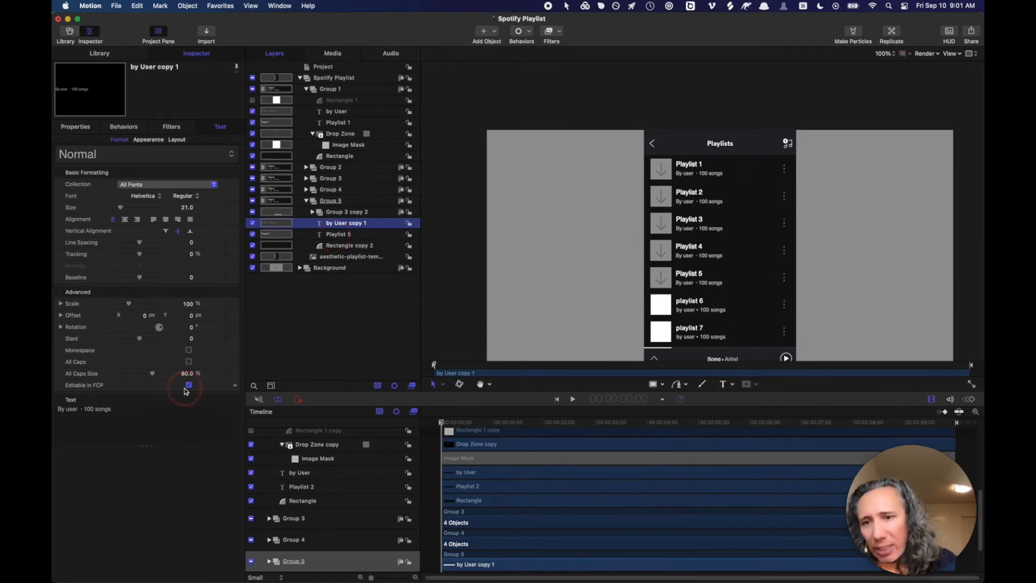
click(121, 140)
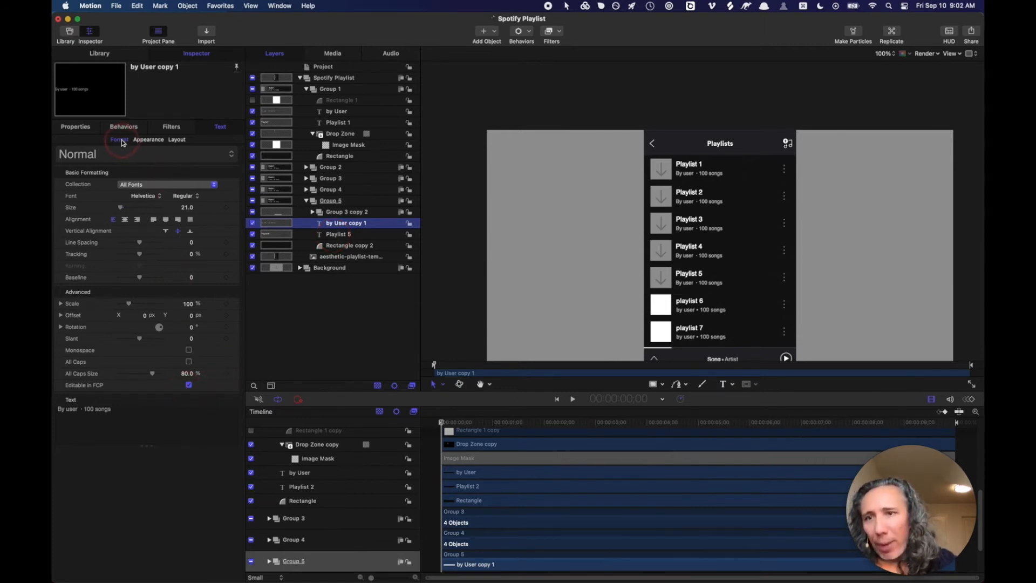
click(190, 385)
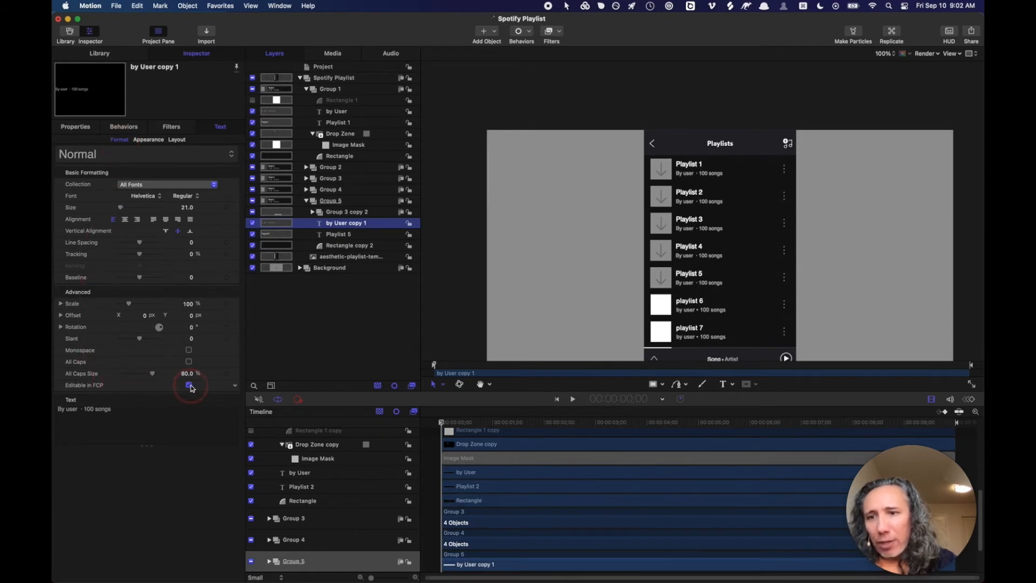
click(330, 316)
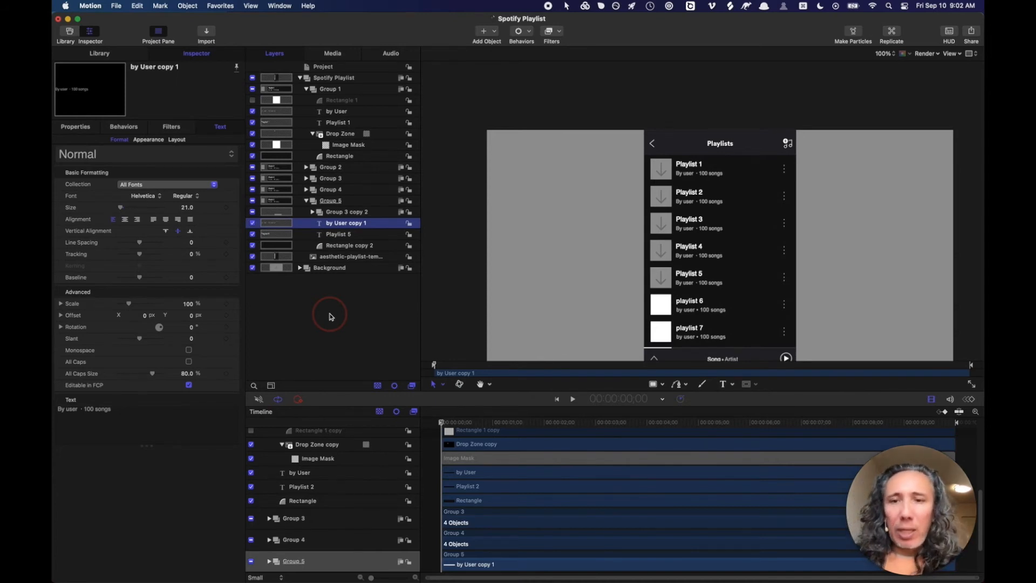
click(334, 201)
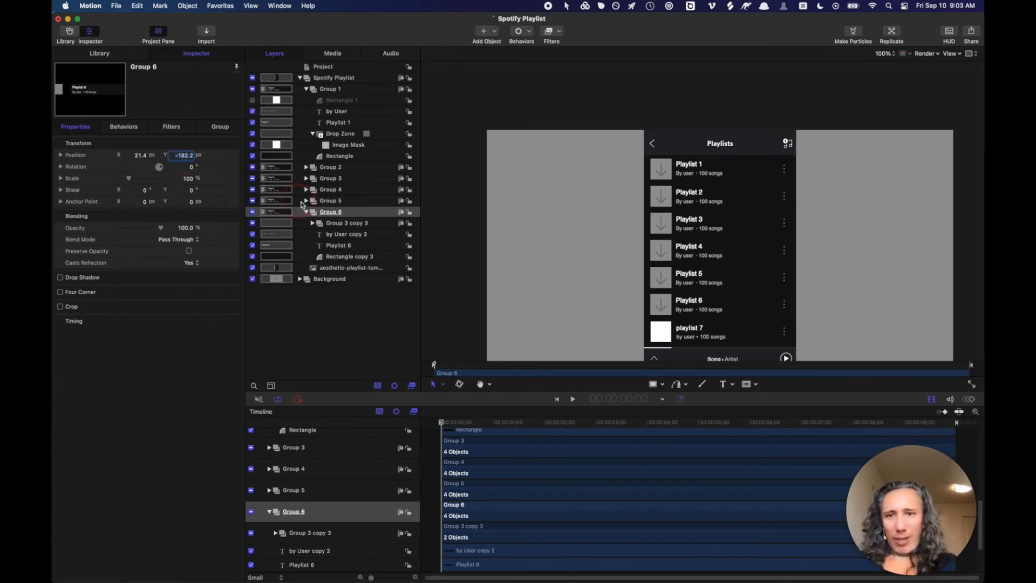
- Duplicate Group 6 and rename the copy Group 7
click(314, 212)
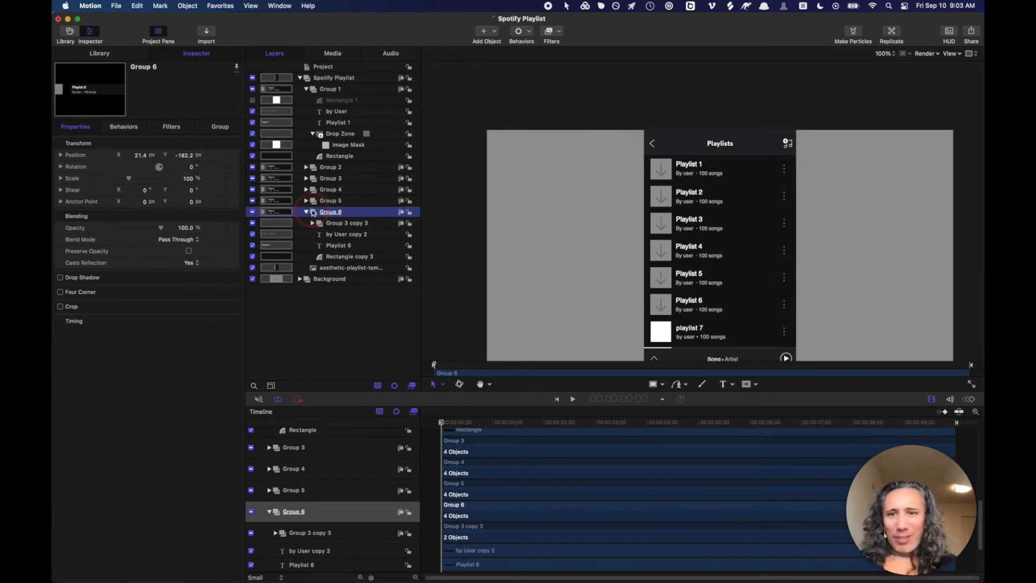
key(super+d)
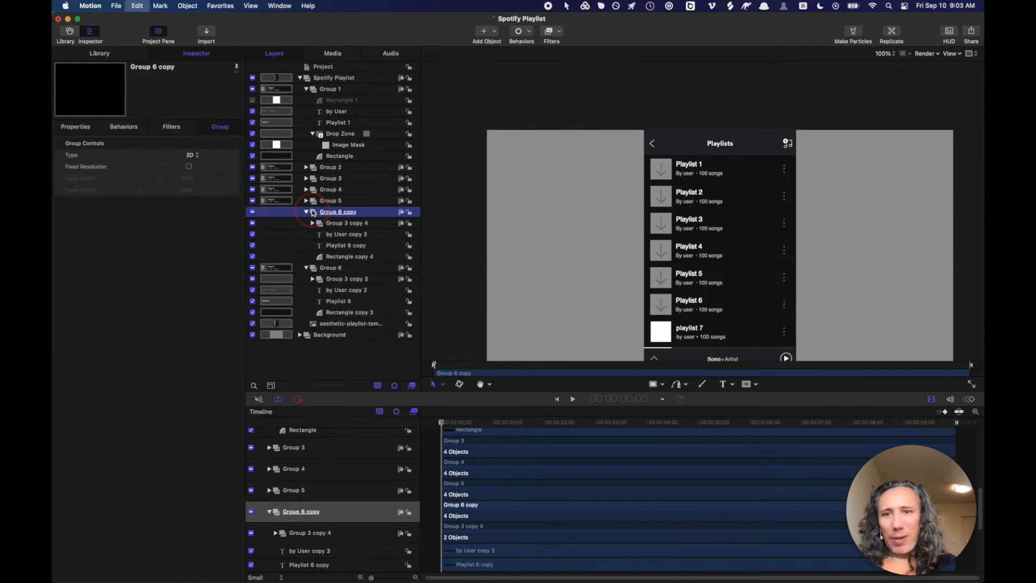
click(350, 214)
double_click(350, 213)
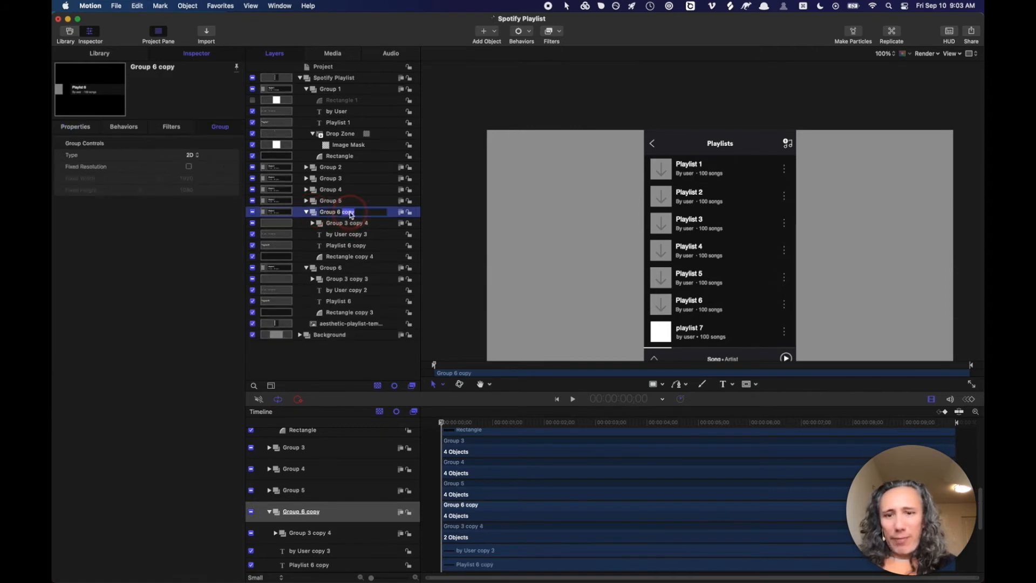
key(BackSpace)
key(BackSpace)
key(BackSpace)
text(7)
key(Return)
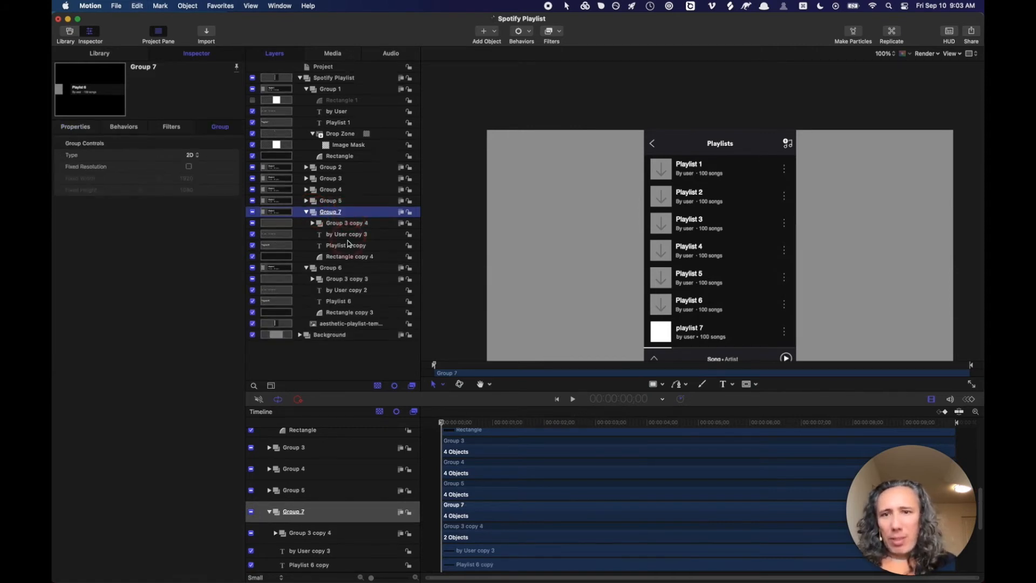
- Rename Group 7's text layer to Playlist 7 and make its title read Playlist 7
click(347, 246)
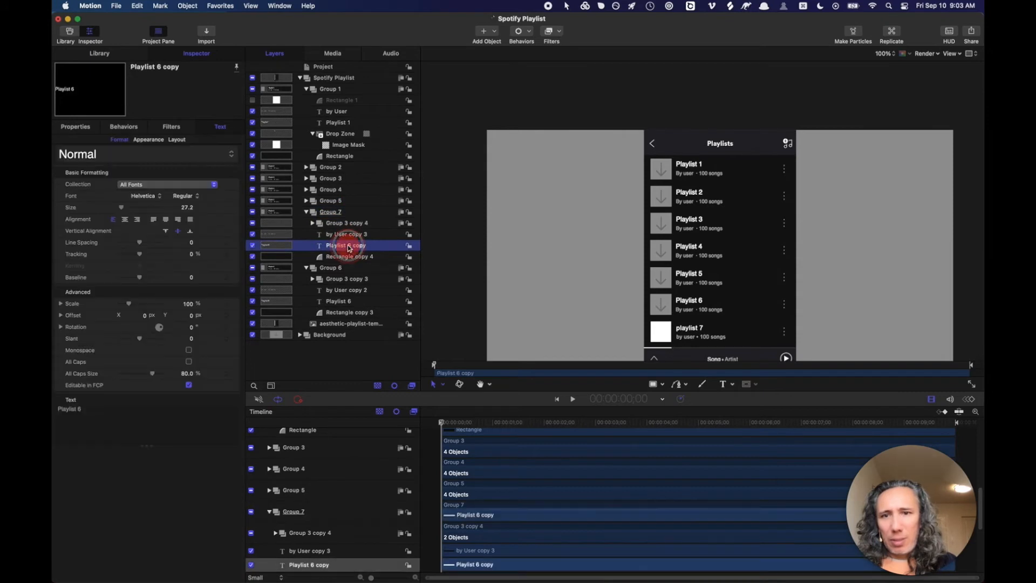
double_click(347, 245)
drag(346, 246, 364, 248)
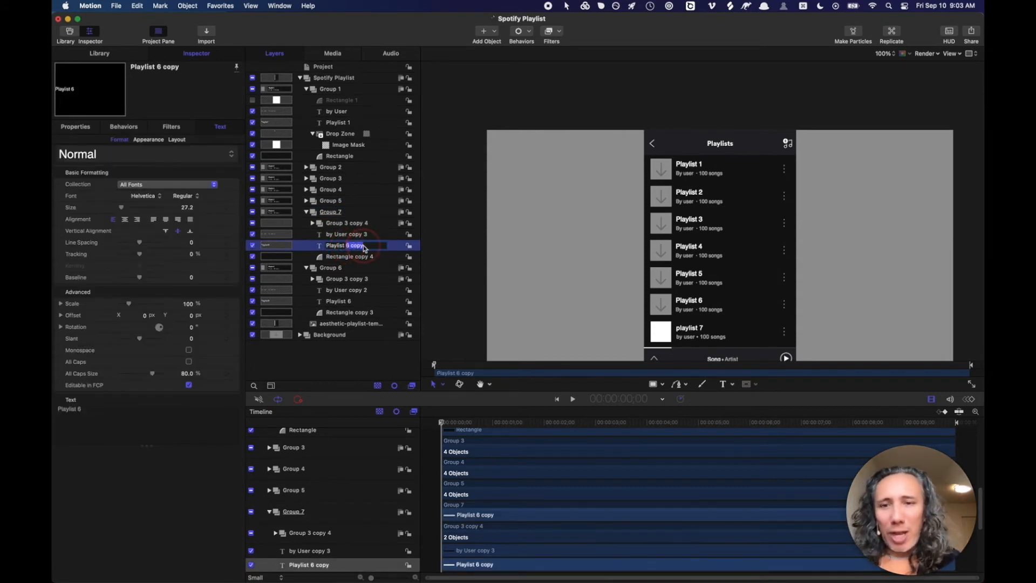
key(BackSpace)
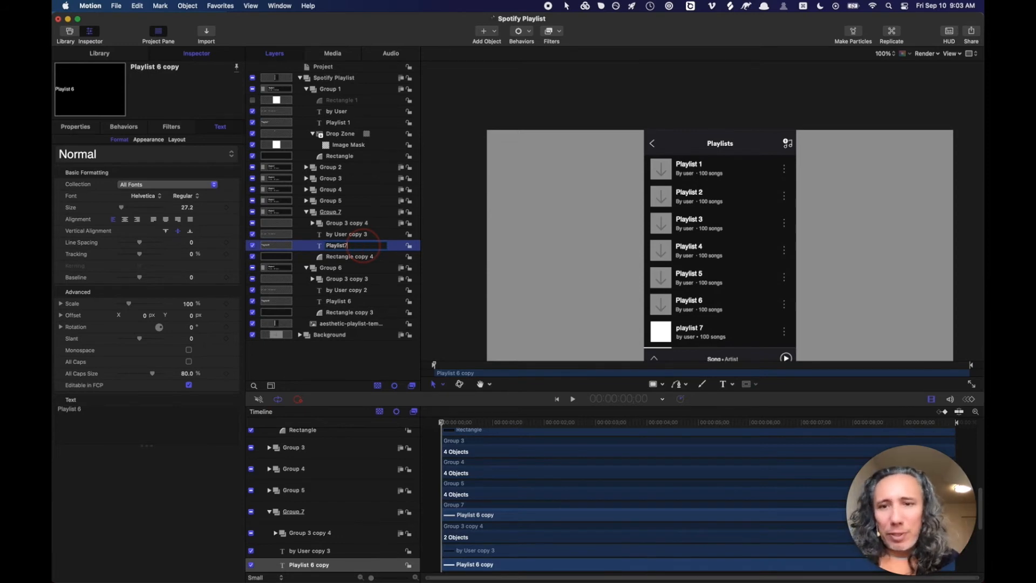
text(7)
key(Return)
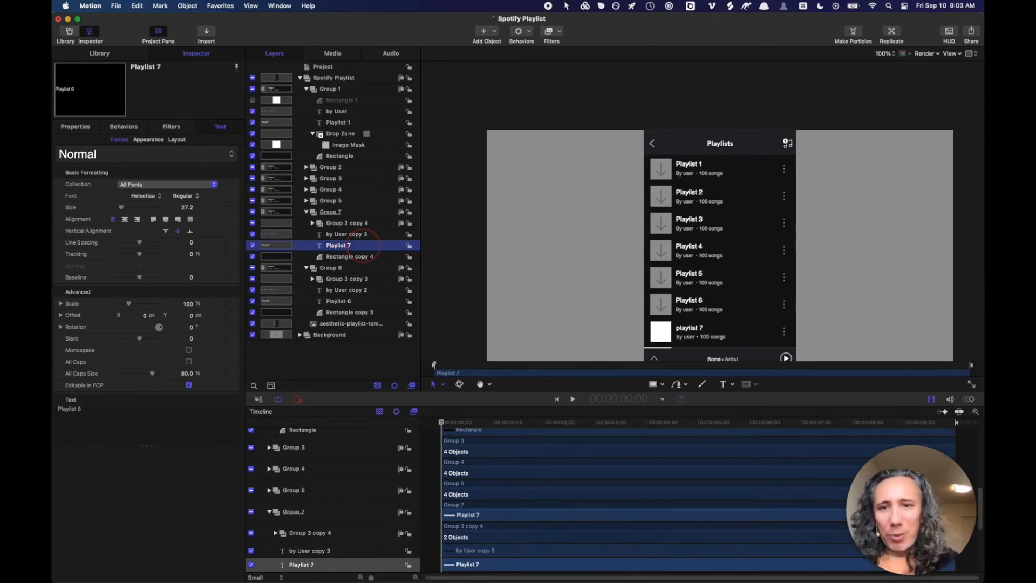
click(93, 413)
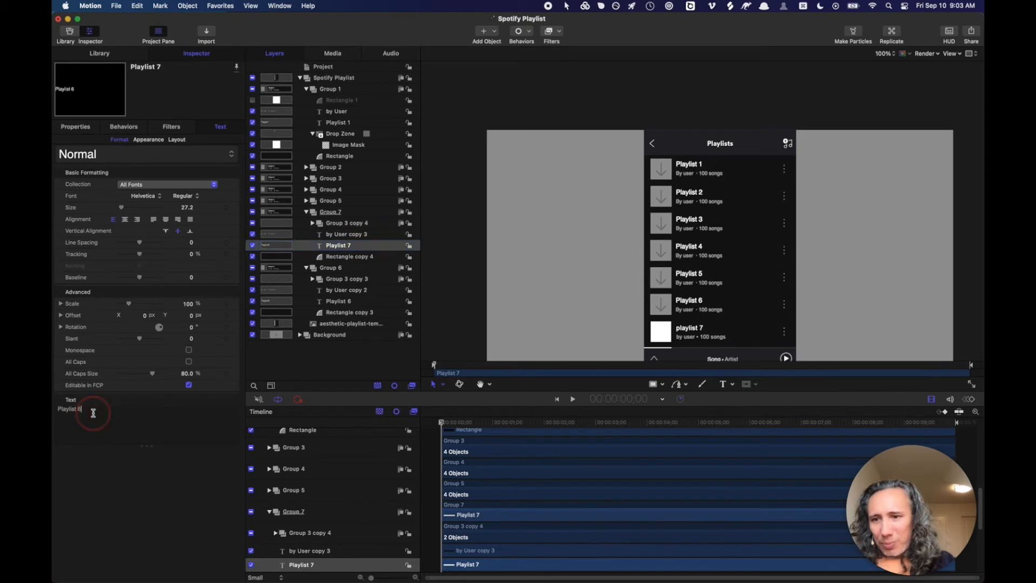
key(BackSpace)
key(BackSpace)
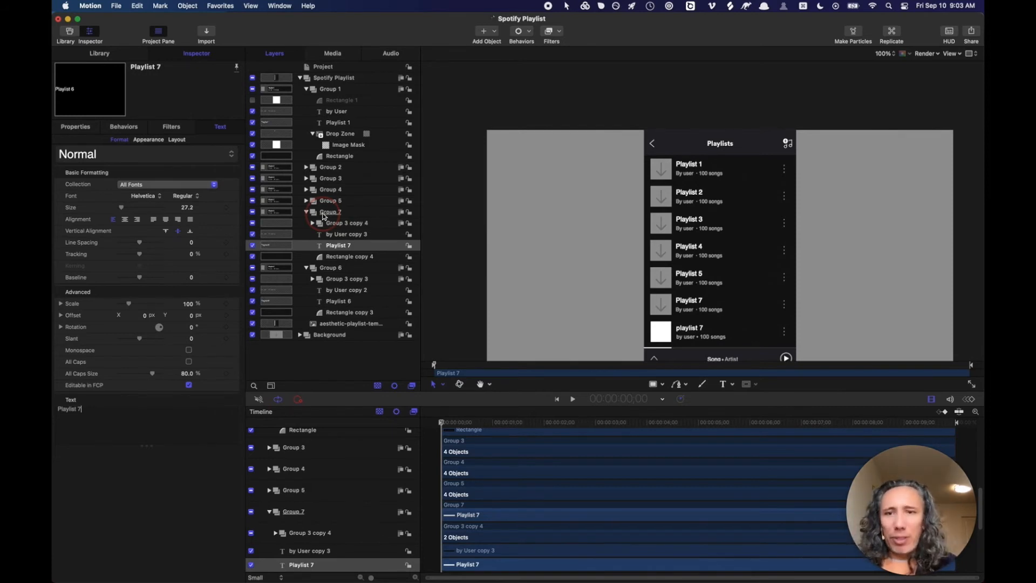
click(324, 216)
- Duplicate Group 7, then show the project's published parameters
click(324, 213)
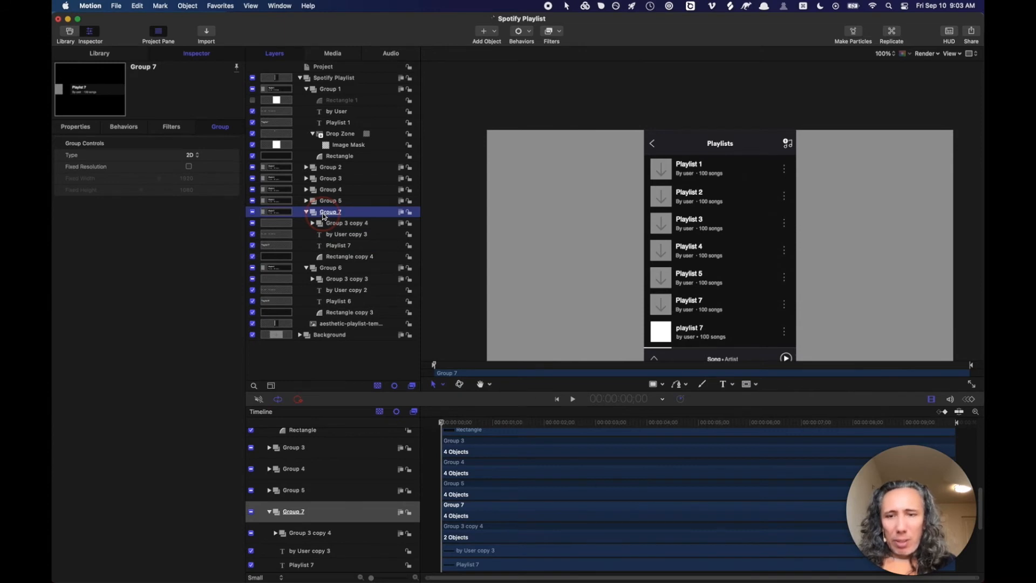
click(548, 189)
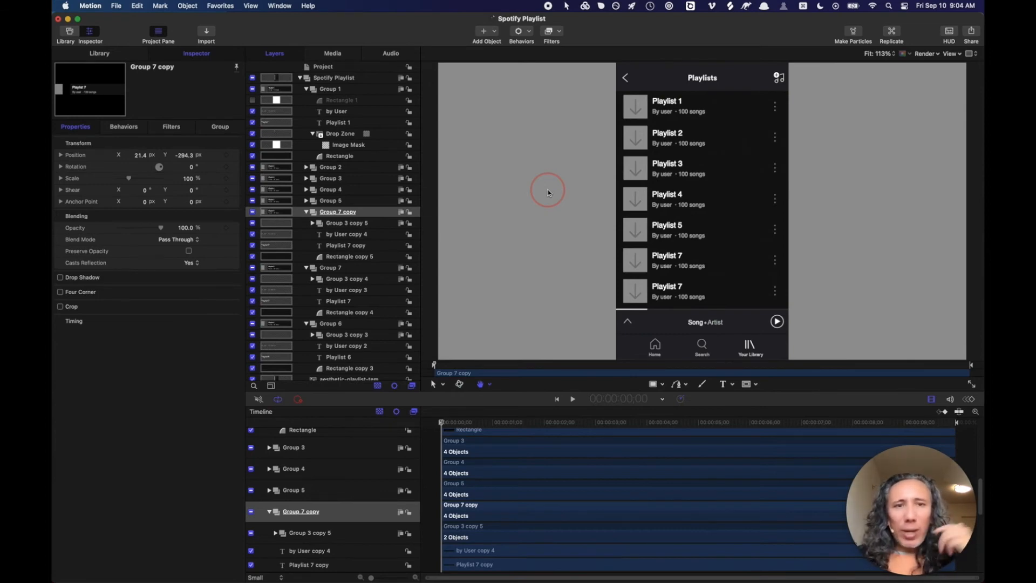
click(333, 69)
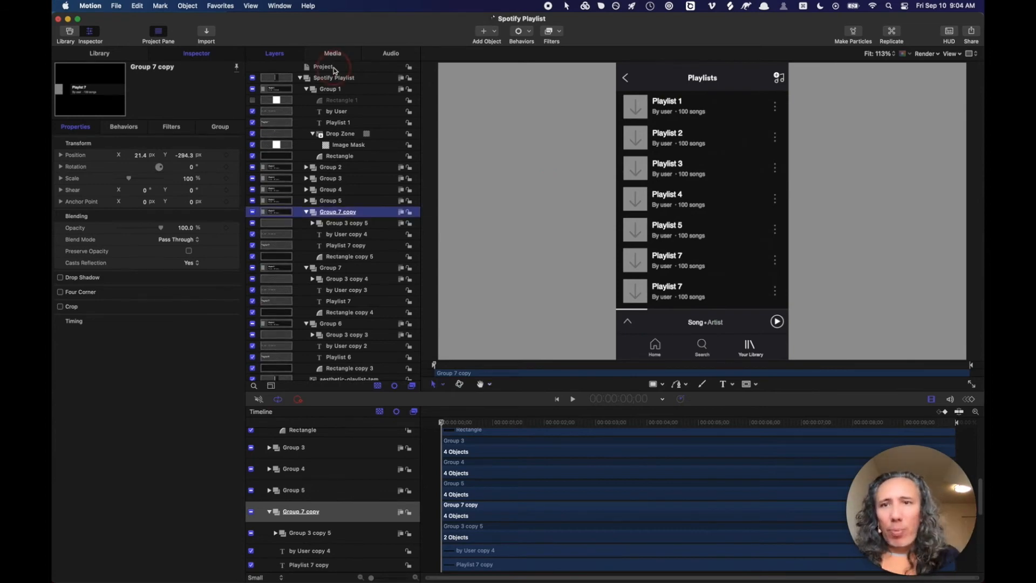
click(334, 67)
click(219, 128)
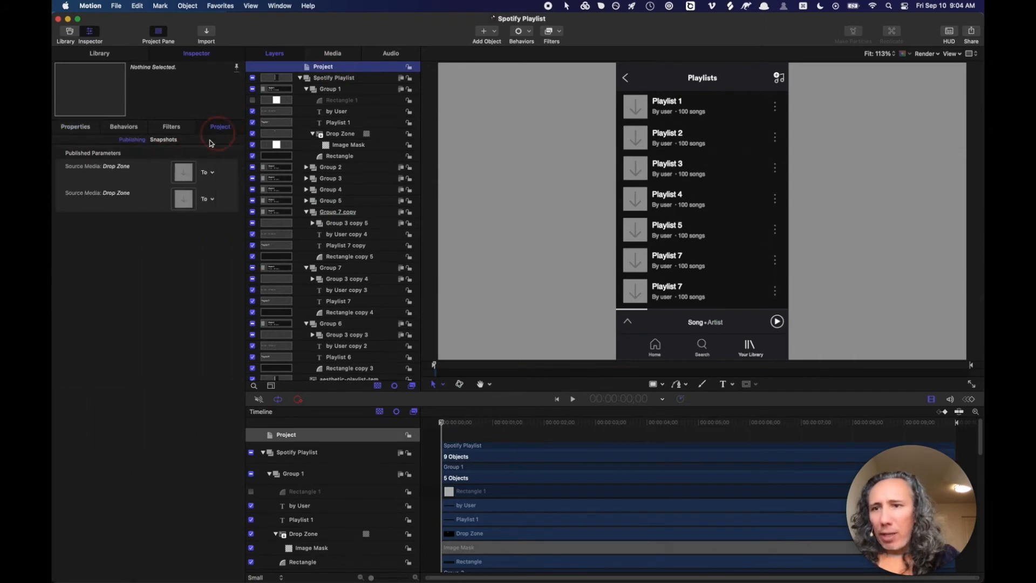
- Unpublish both Drop Zone Source Media parameters and collapse Group 7 copy
click(234, 175)
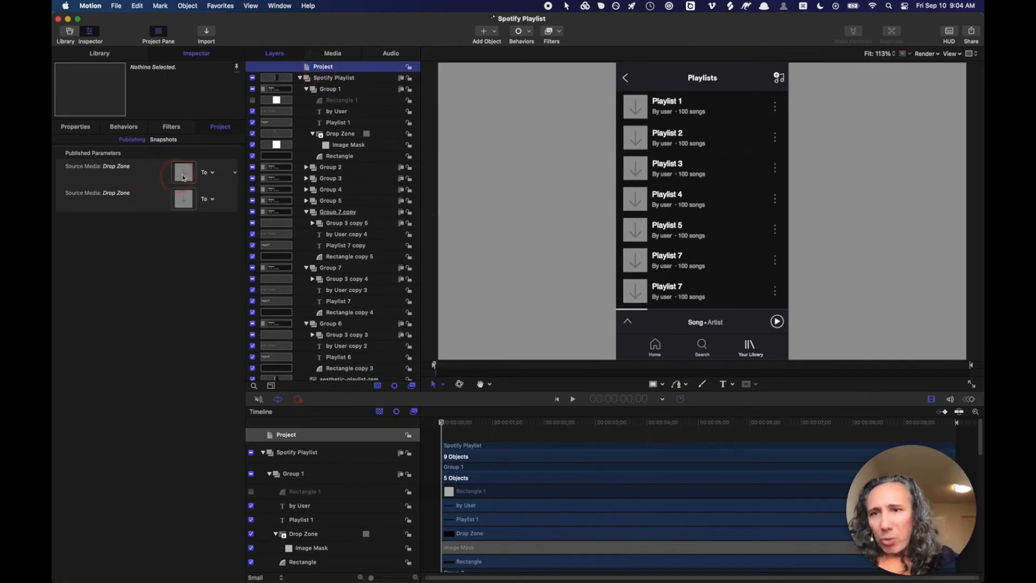
click(237, 175)
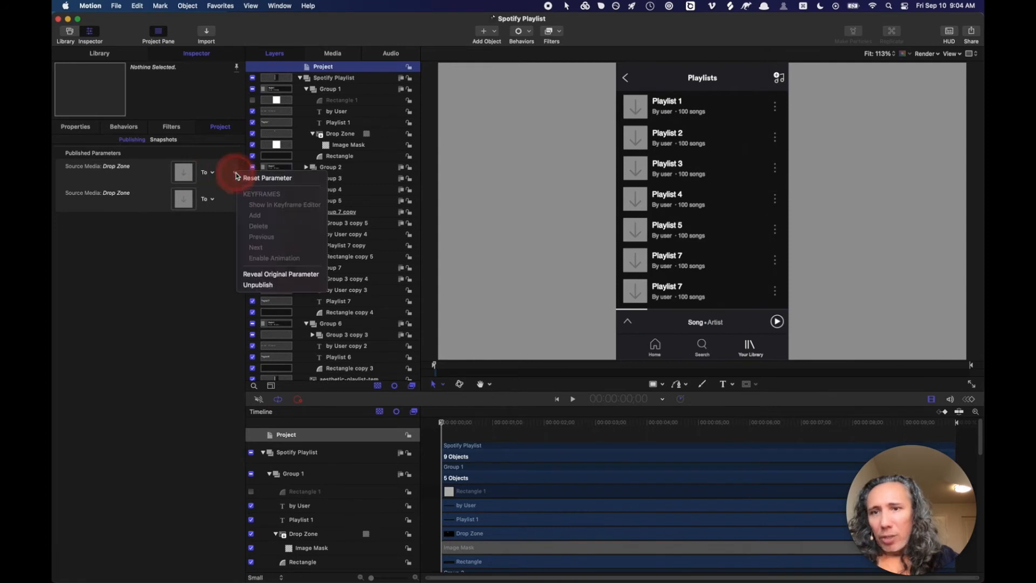
click(251, 275)
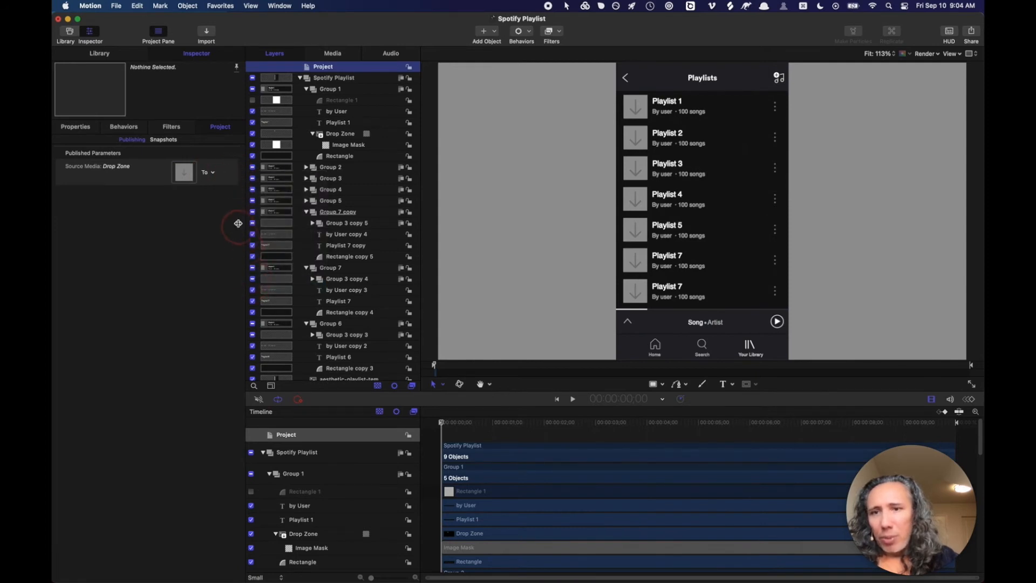
click(235, 172)
click(255, 286)
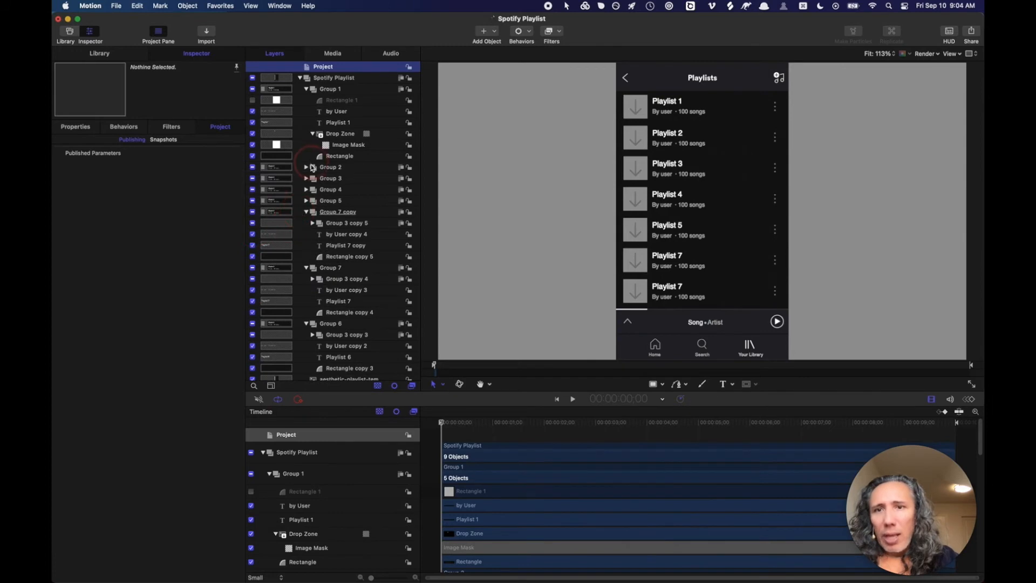
click(306, 212)
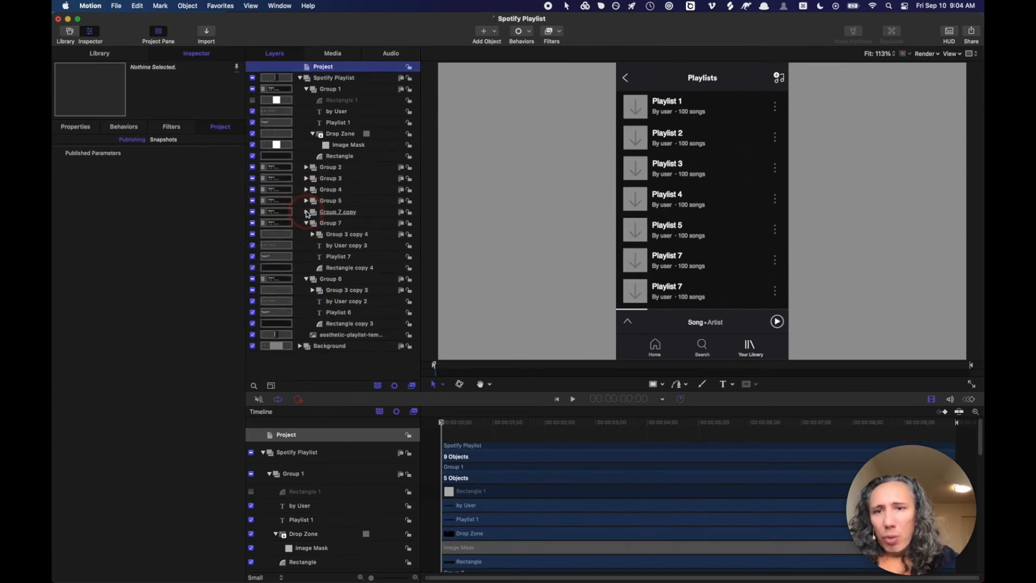
- Rename Group 7 copy to Group 7 and the upper duplicate to Group 6
click(346, 213)
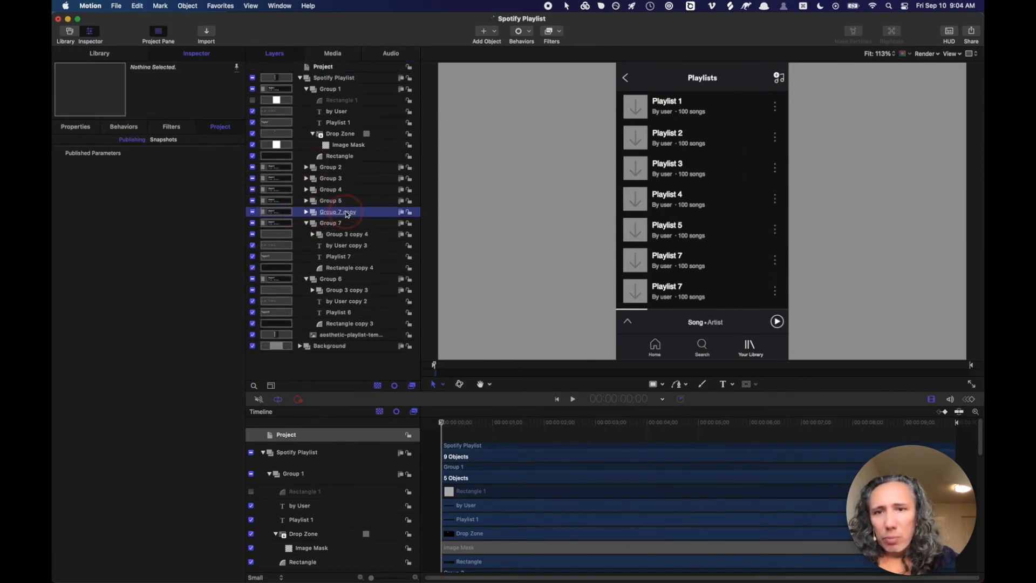
double_click(347, 212)
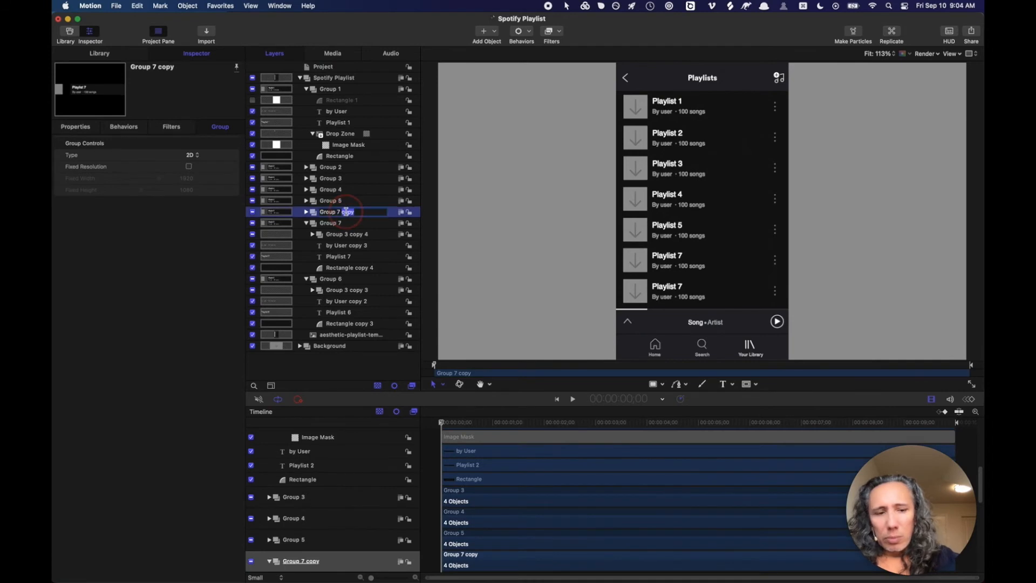
key(BackSpace)
key(Return)
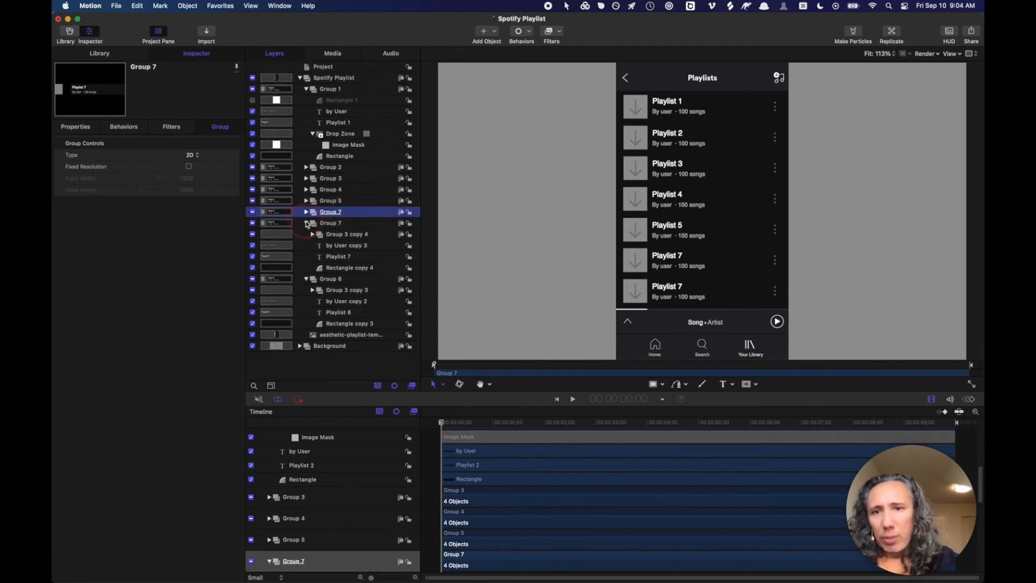
click(306, 223)
double_click(338, 212)
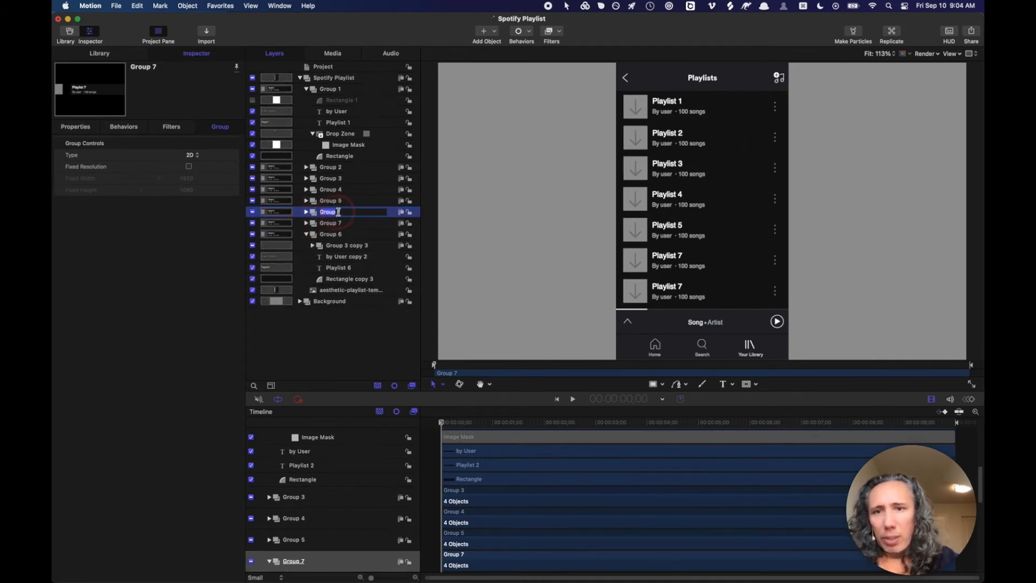
text(6)
key(Return)
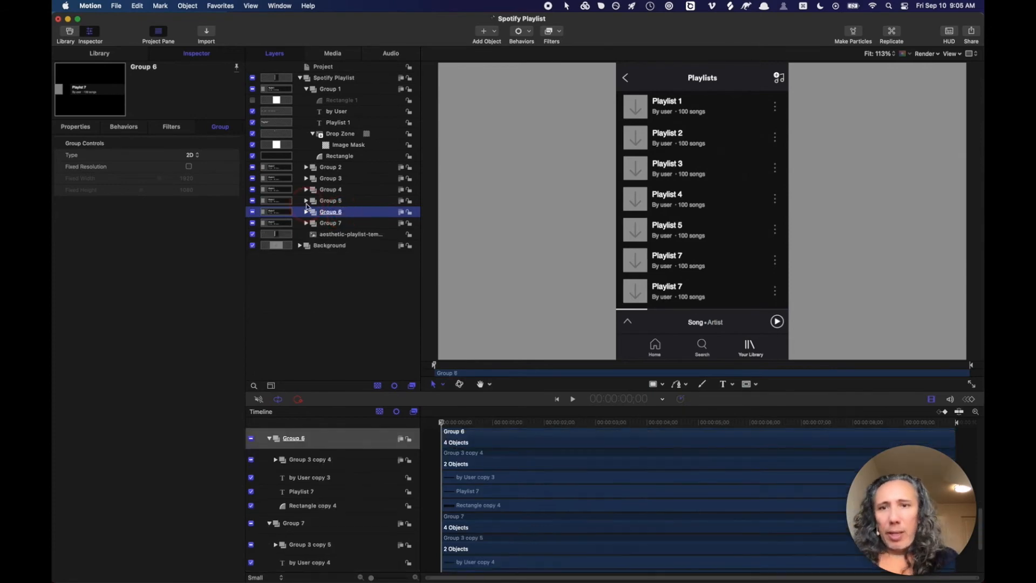
- Rename Group 1's Drop Zone layer to Drop Zone 01
click(322, 135)
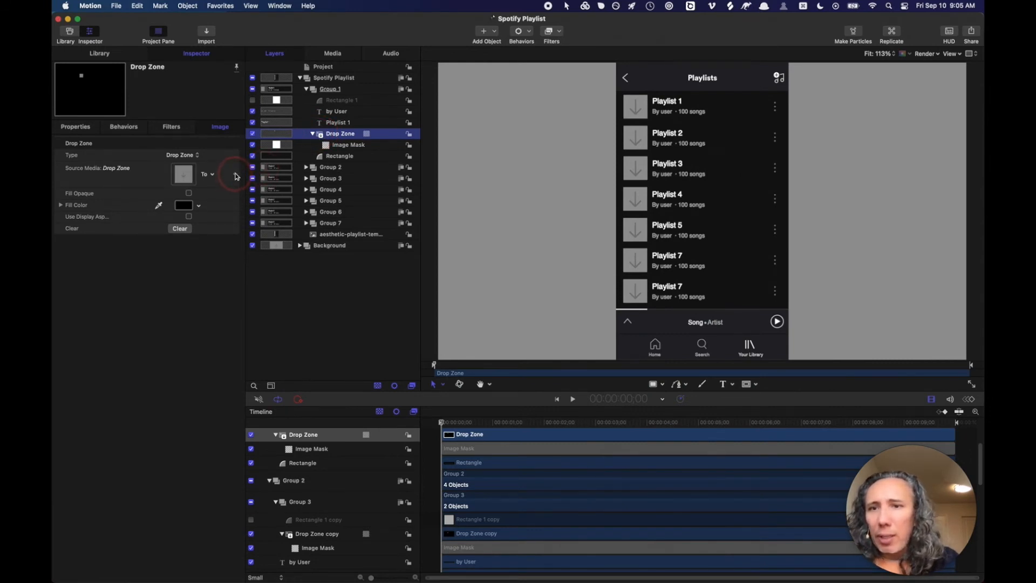
click(340, 135)
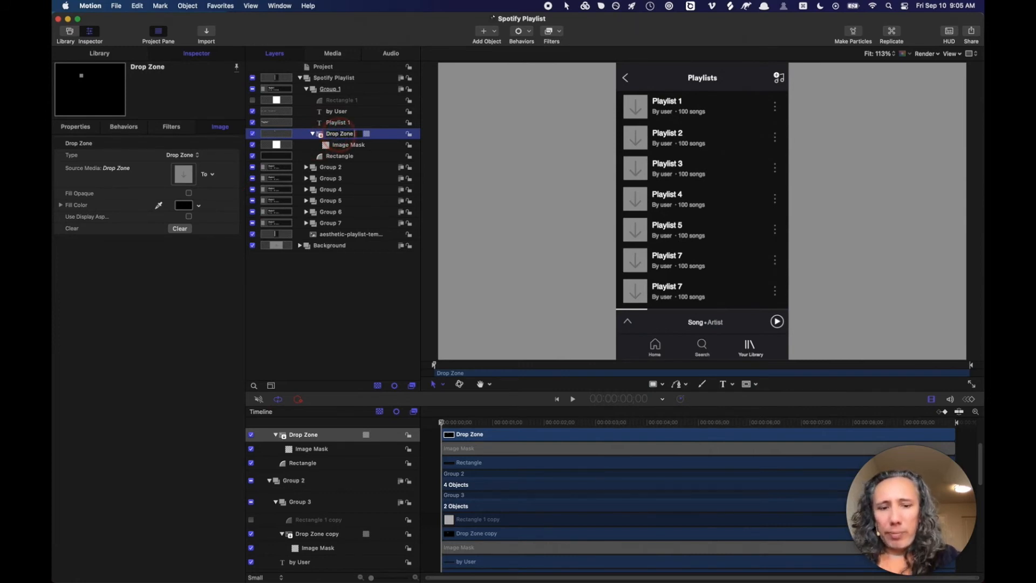
key(Return)
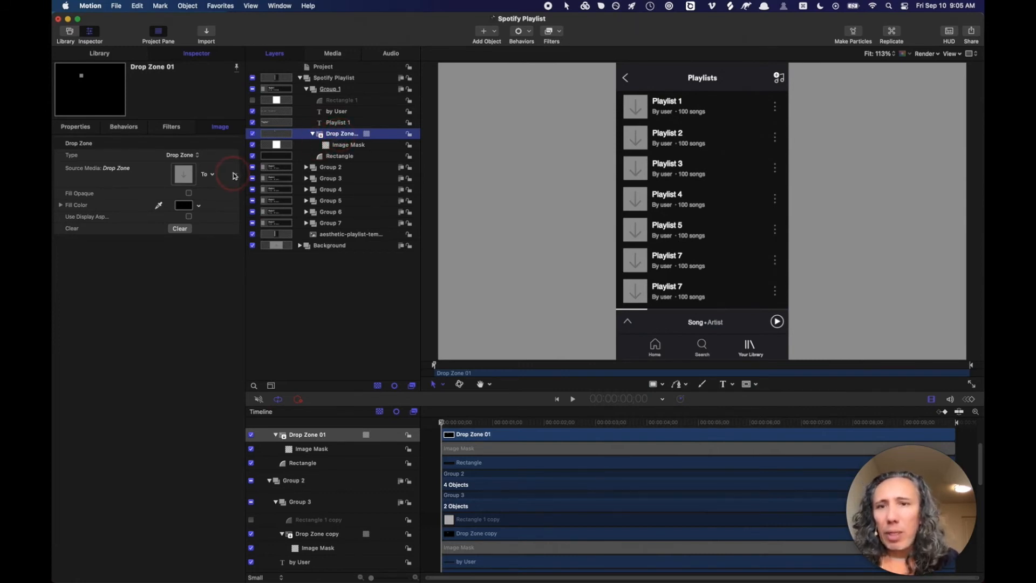
- Publish Drop Zone 01's source media, confirm it in the project's parameters, and expand Group 2
click(235, 175)
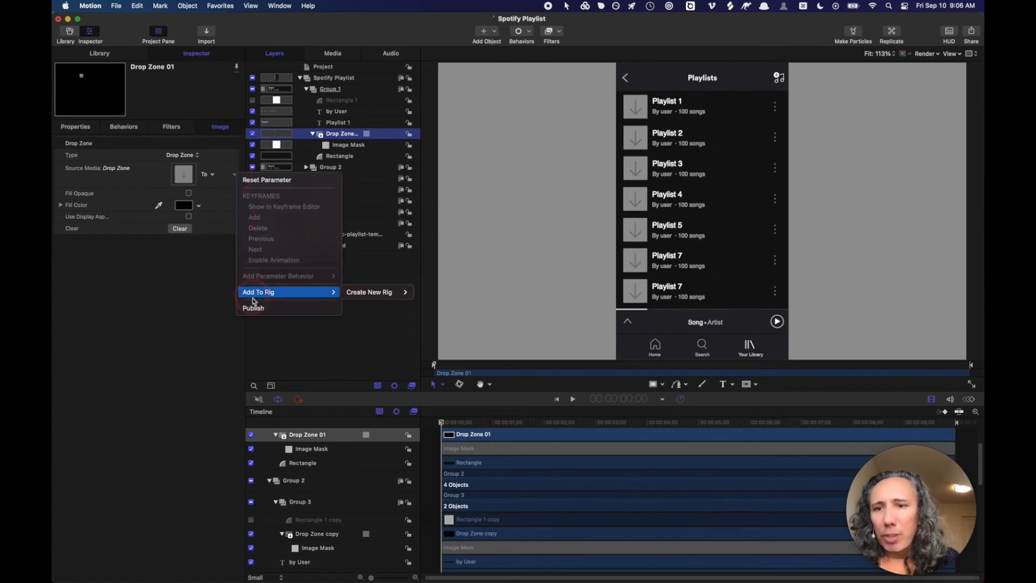
click(254, 306)
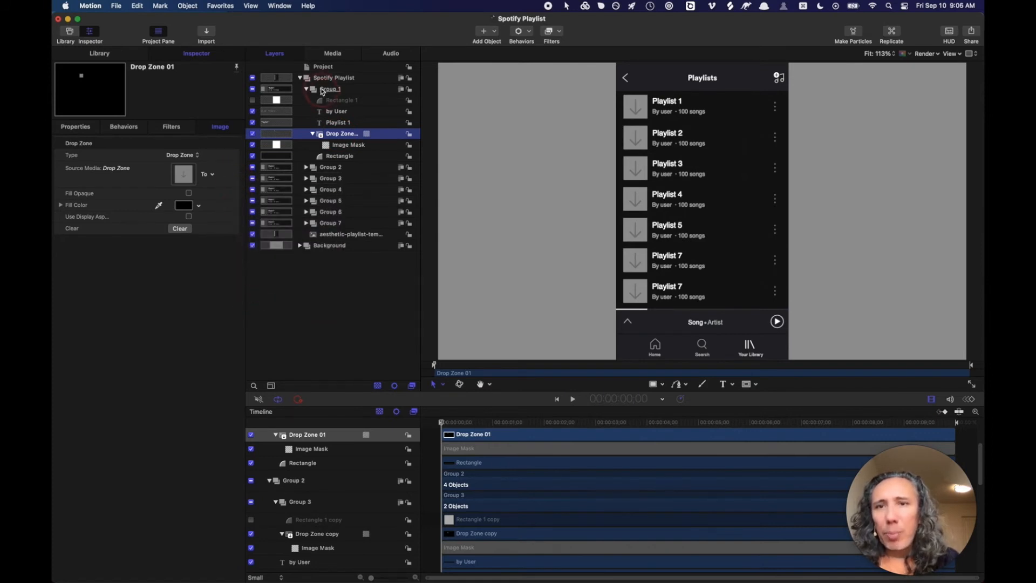
click(319, 68)
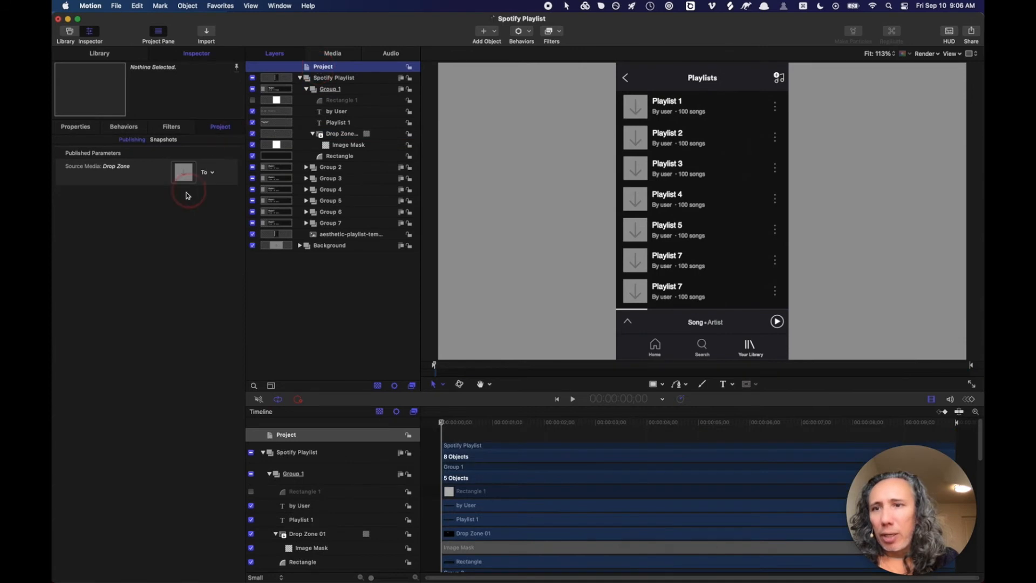
click(124, 183)
click(139, 181)
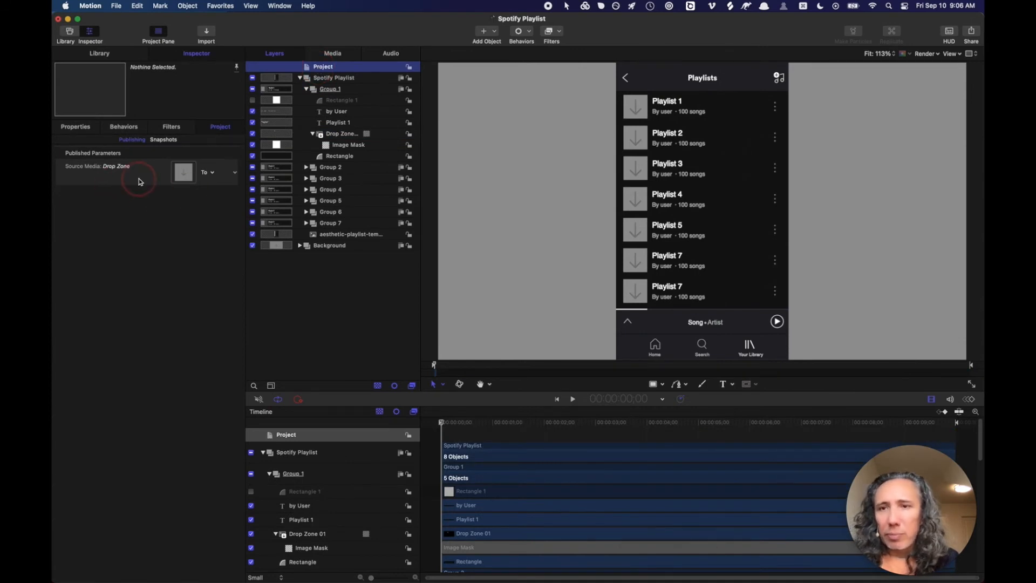
click(306, 168)
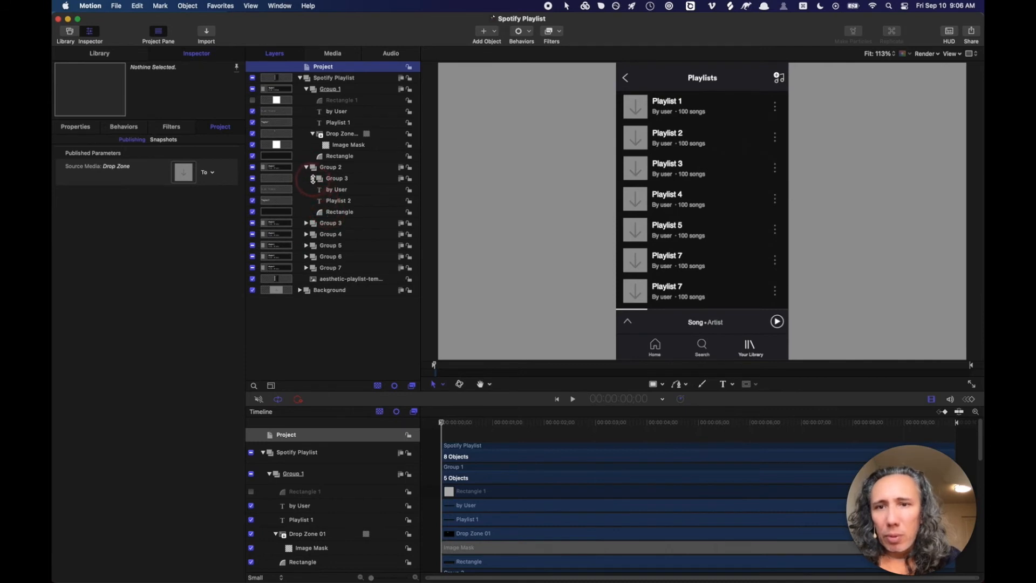
- Rename Group 2's Drop Zone copy layer to Drop Zone 02
click(312, 179)
click(349, 203)
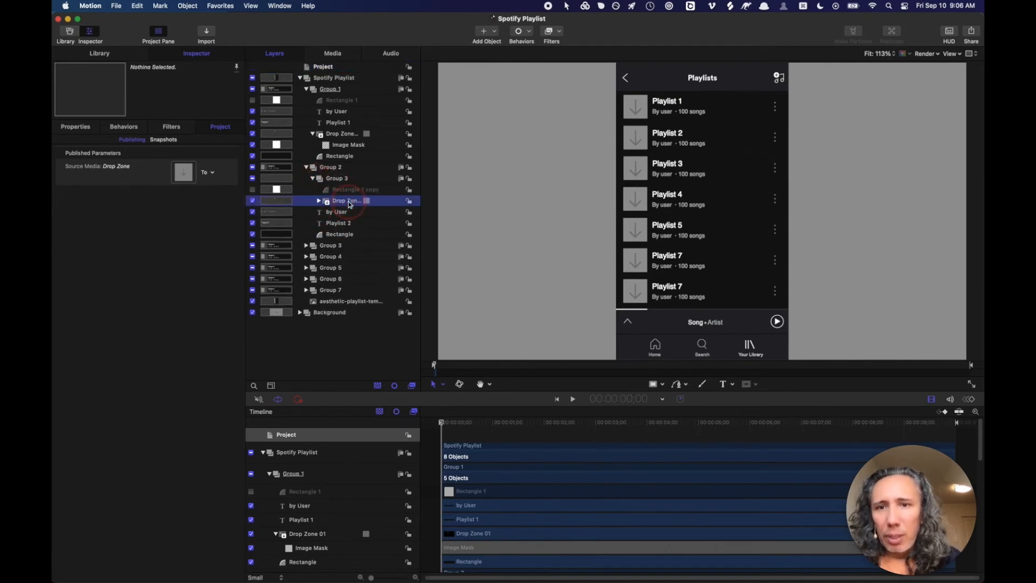
click(437, 201)
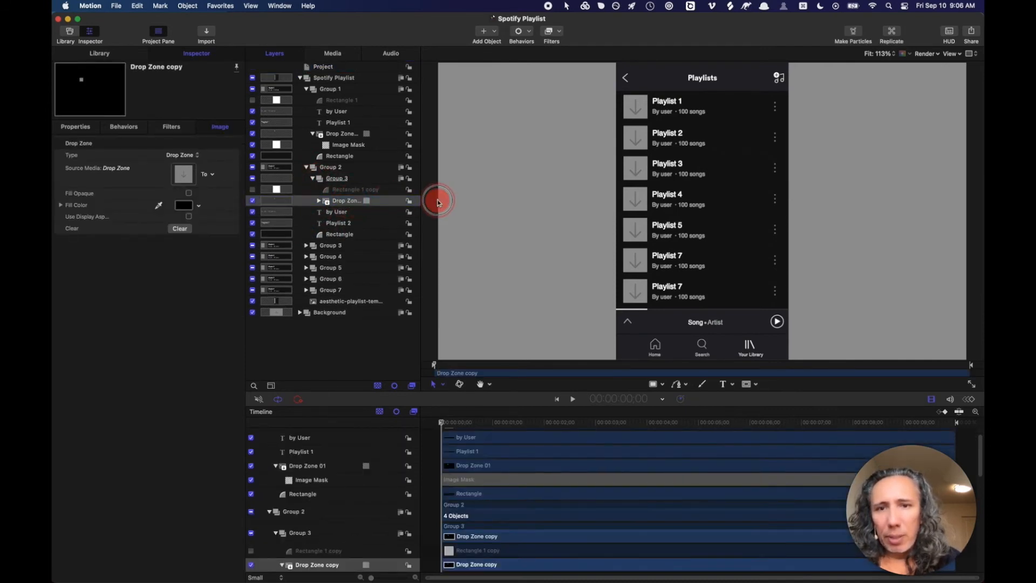
click(442, 202)
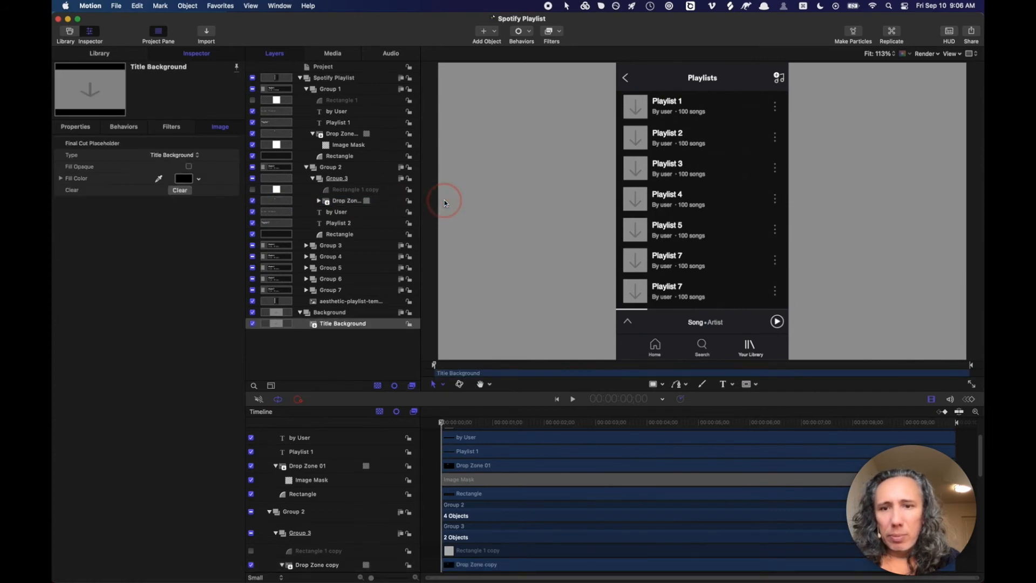
click(348, 201)
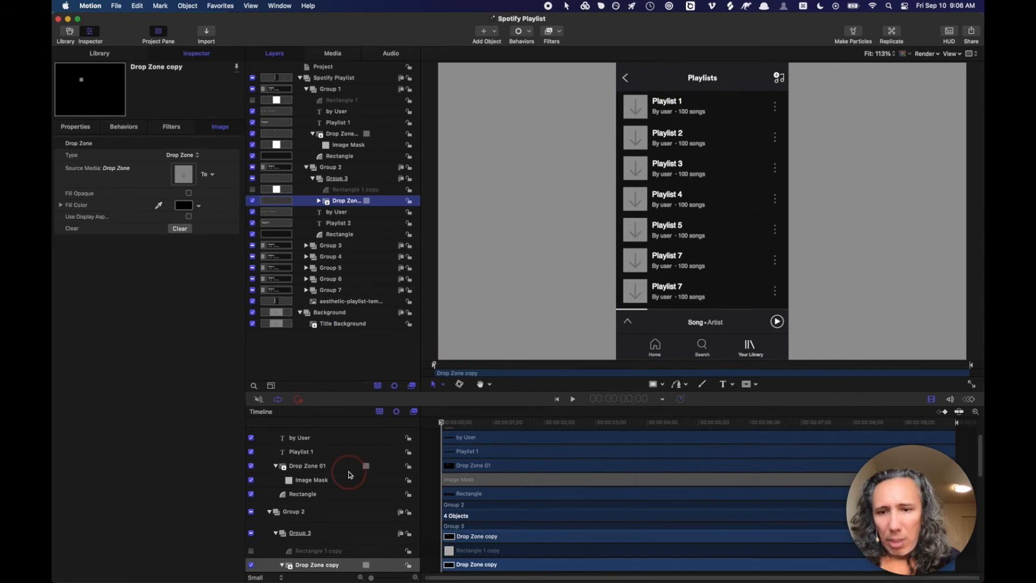
scroll(348, 475, down, 4)
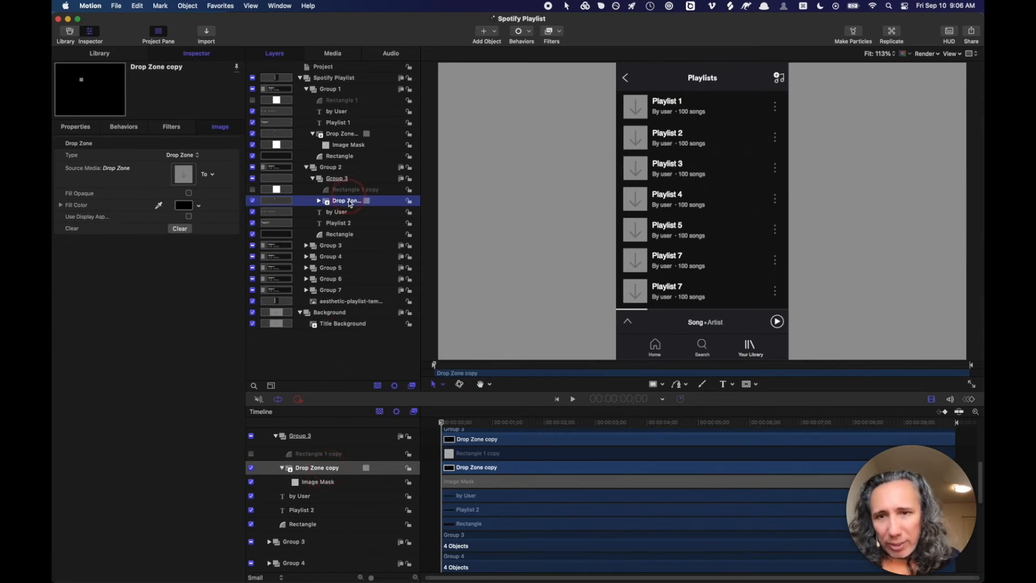
double_click(334, 468)
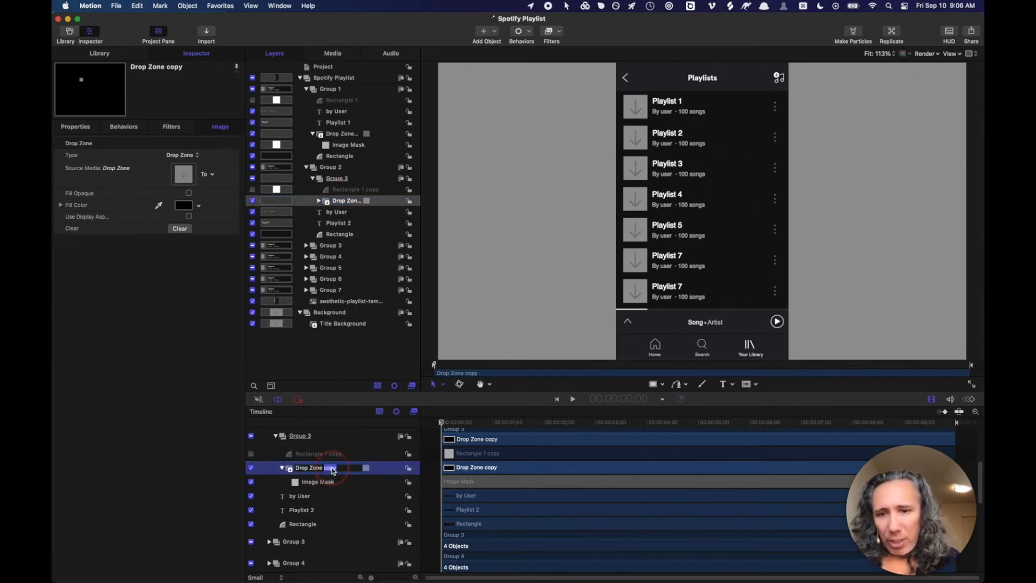
text(02)
key(Return)
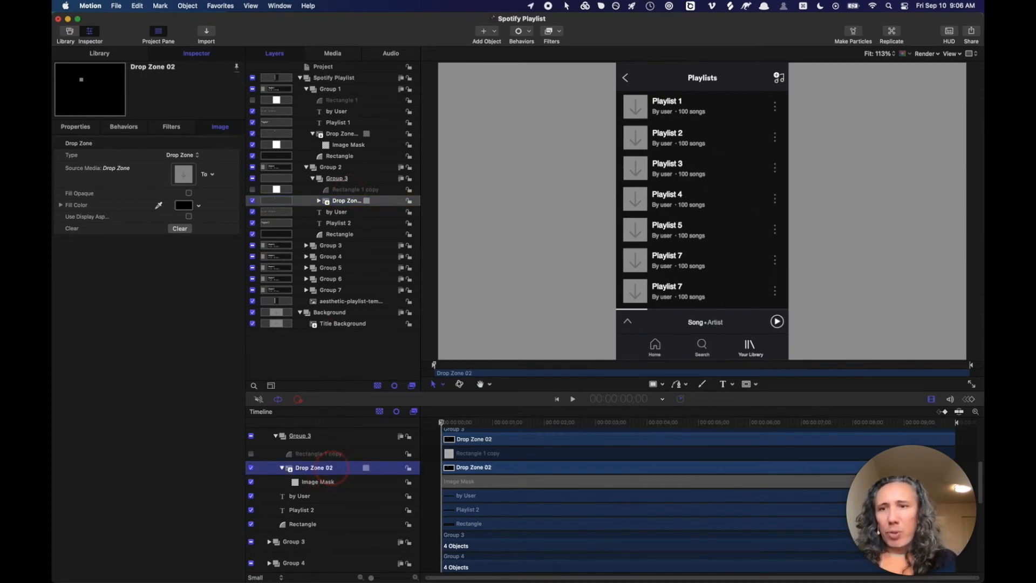
- Publish Drop Zone 02's Source Media parameter
click(235, 177)
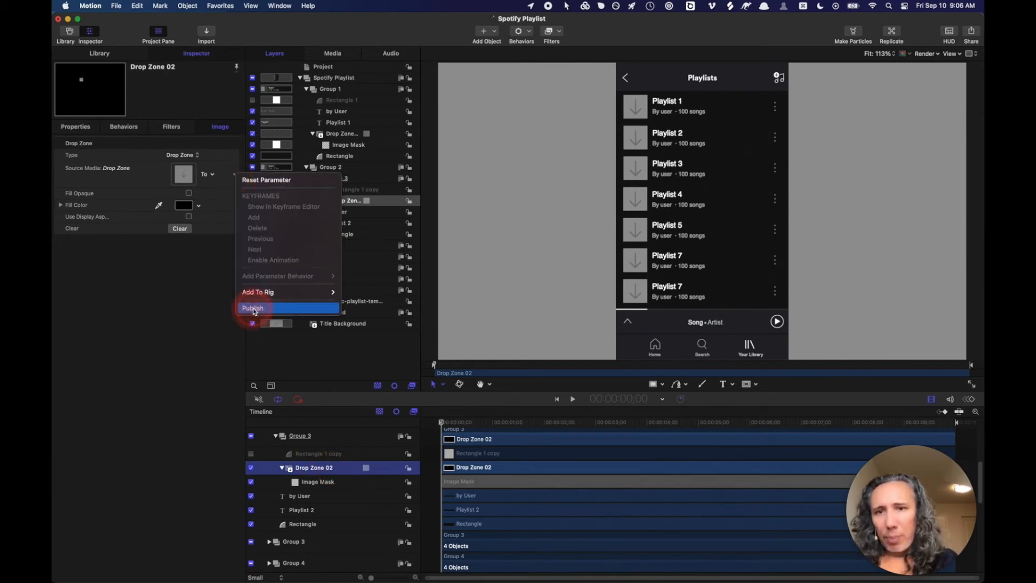
click(254, 309)
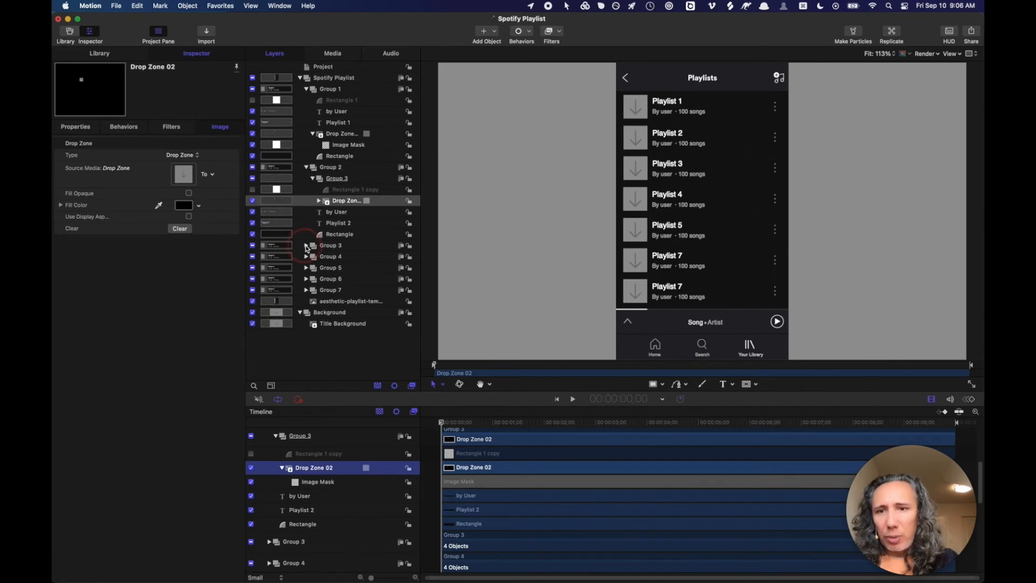
click(306, 247)
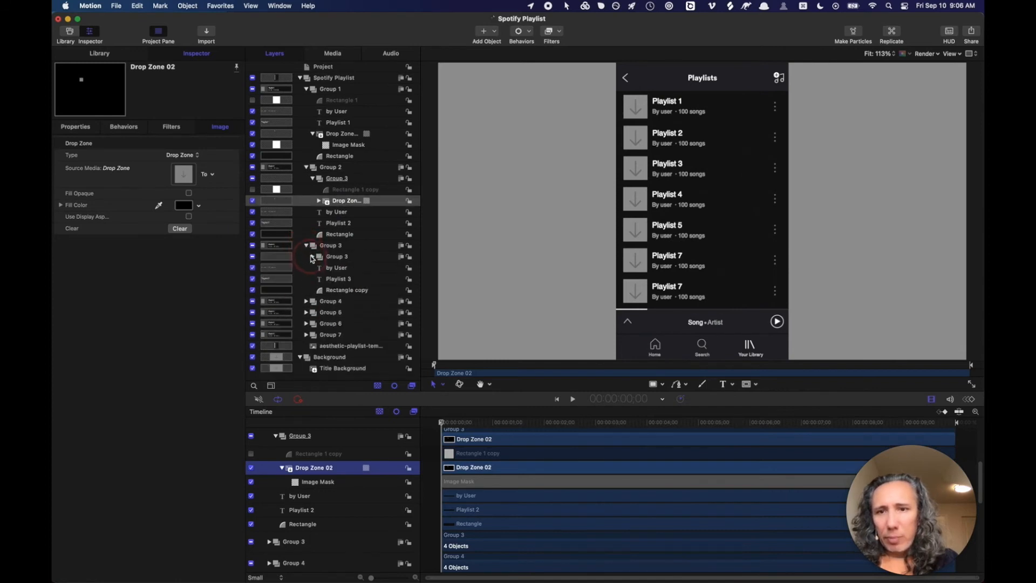
- Rename the third playlist's Drop Zone copy 1 layer to Drop Zone 03
click(311, 257)
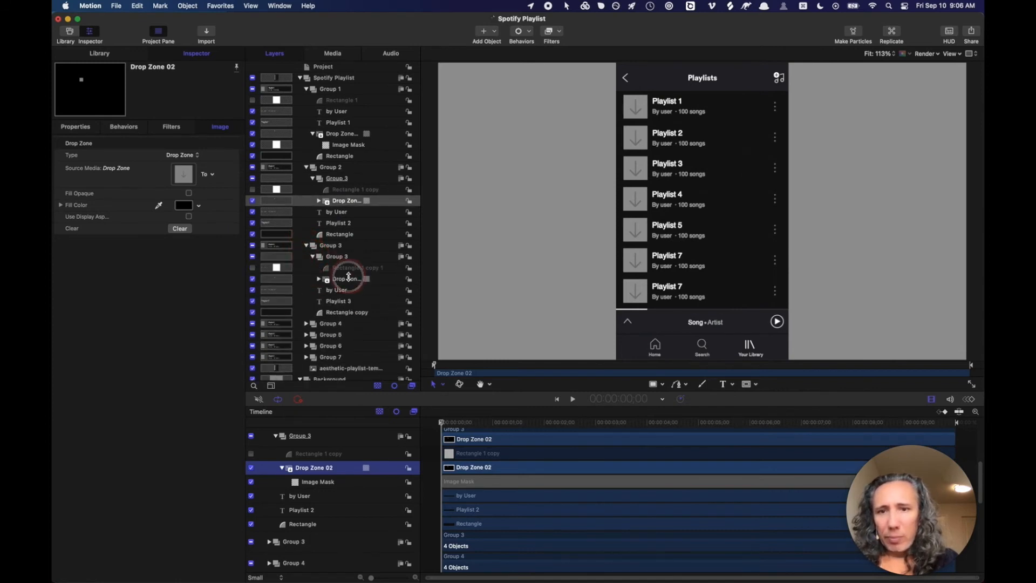
click(348, 277)
scroll(323, 502, down, 2)
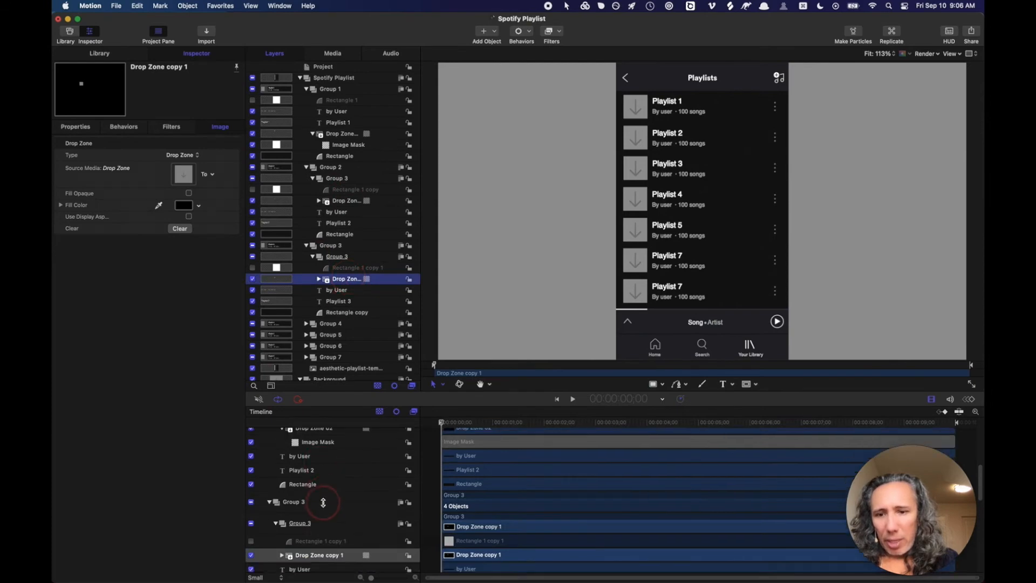
scroll(324, 502, down, 3)
click(330, 506)
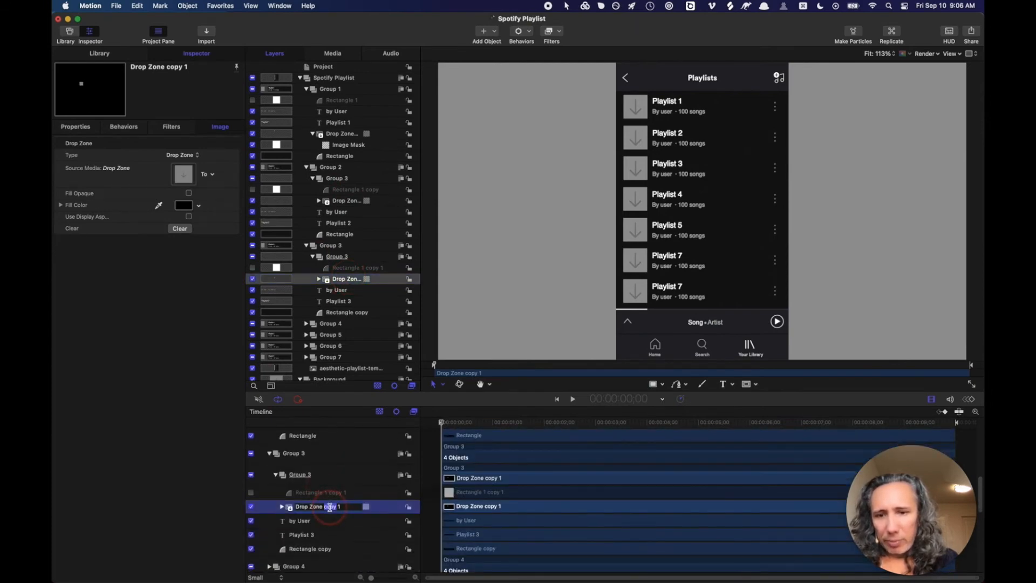
text(03)
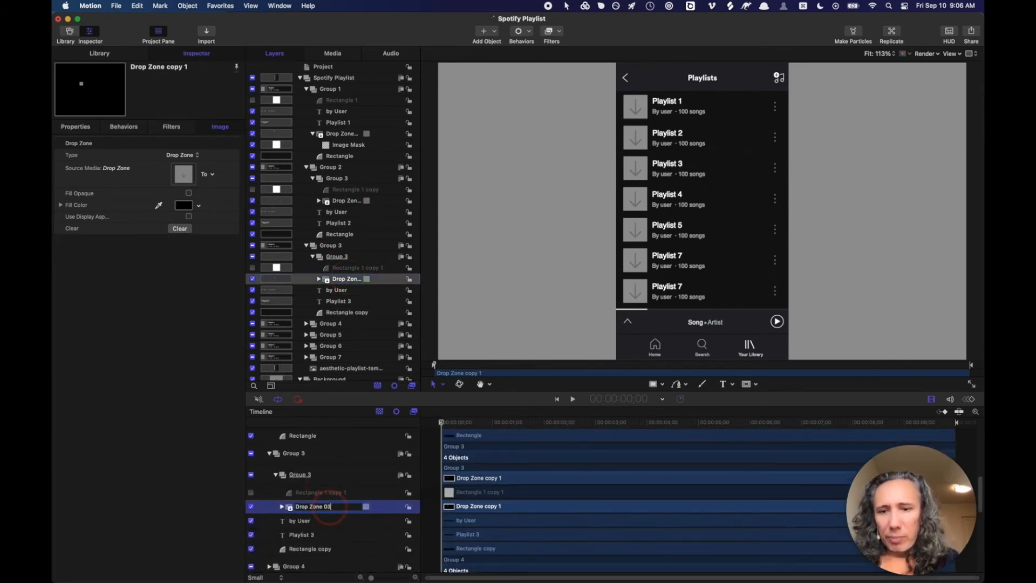
key(Return)
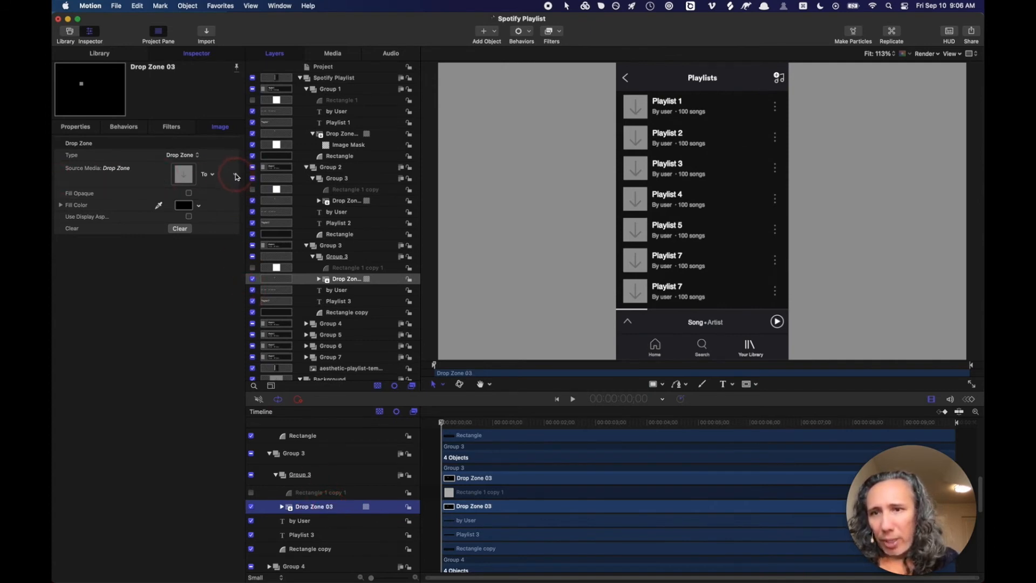
- Publish Drop Zone 03's Source Media parameter
click(235, 177)
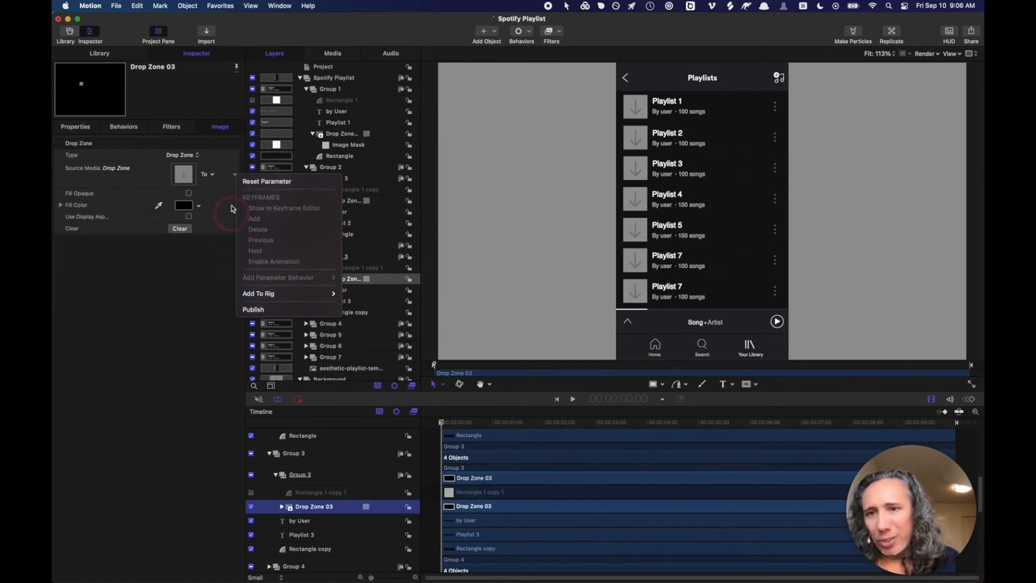
click(256, 309)
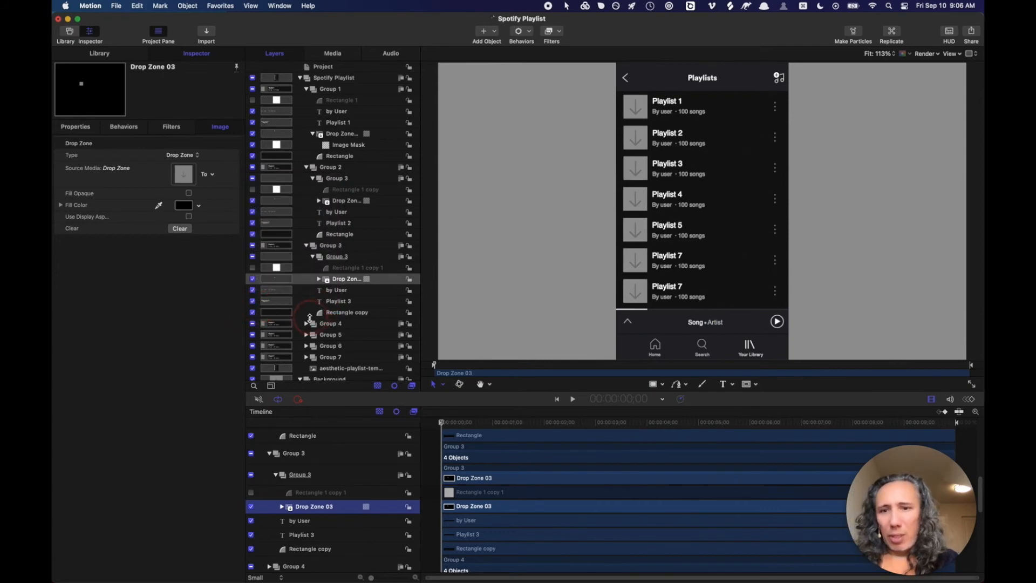
click(307, 324)
scroll(327, 294, down, 3)
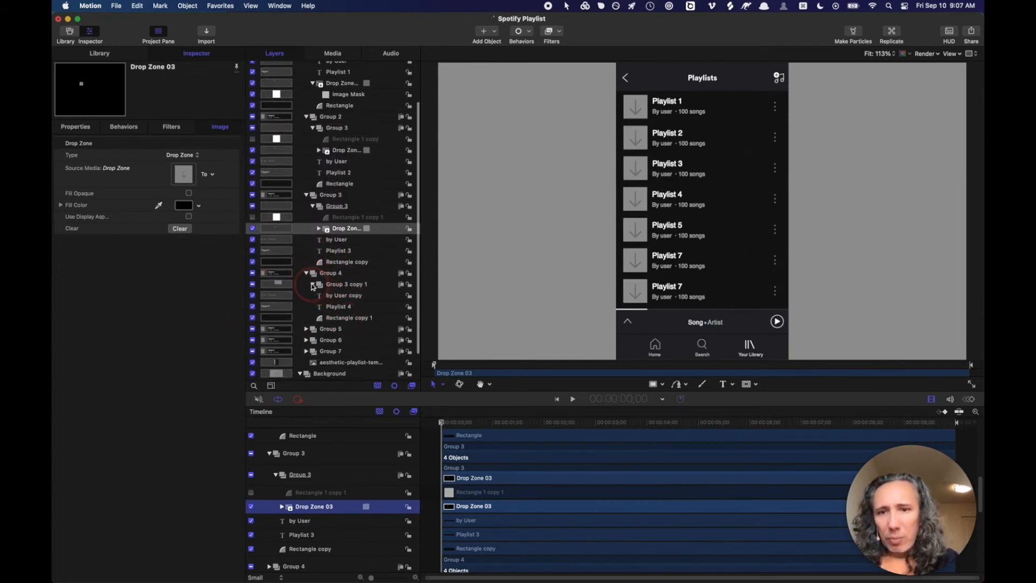
- Rename Group 4's Drop Zone copy 2 layer to Drop Zone 04
click(313, 285)
click(343, 306)
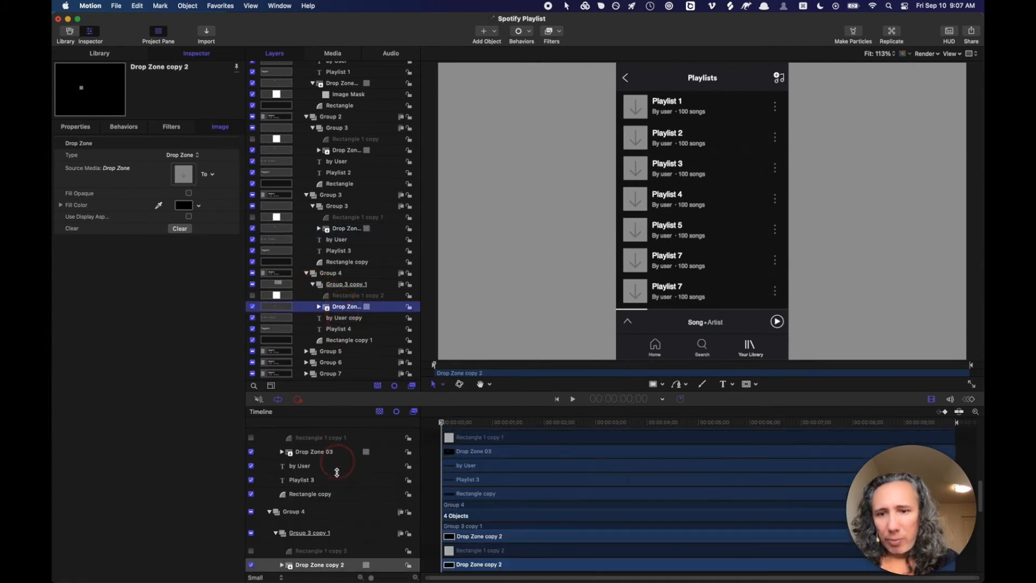
scroll(336, 478, down, 4)
double_click(334, 465)
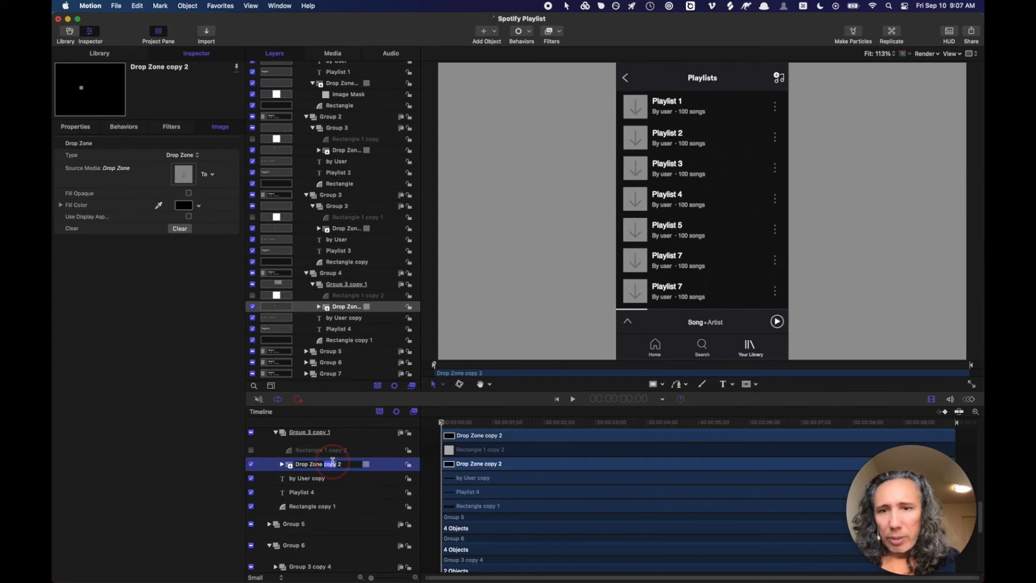
text(04)
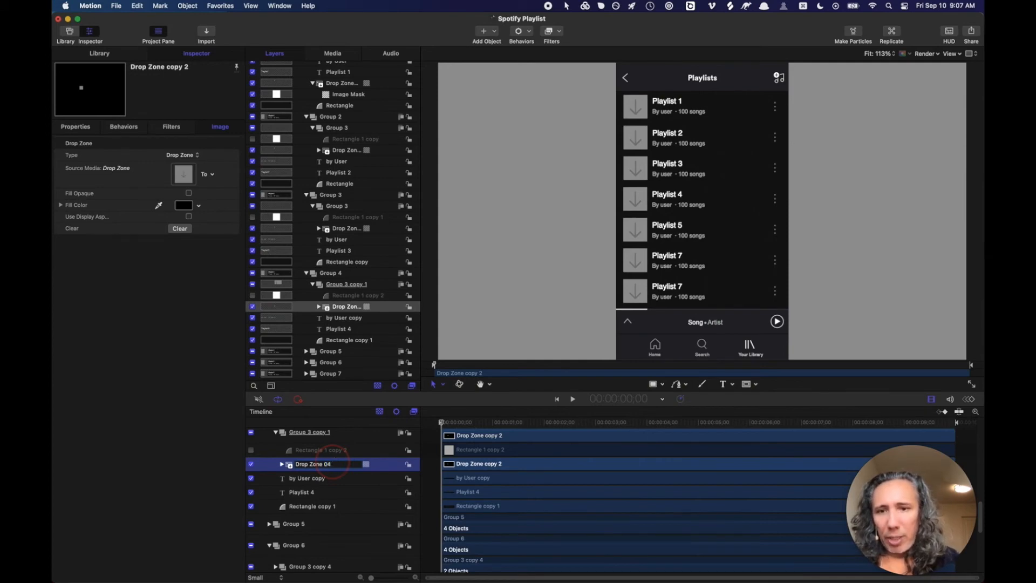
key(Return)
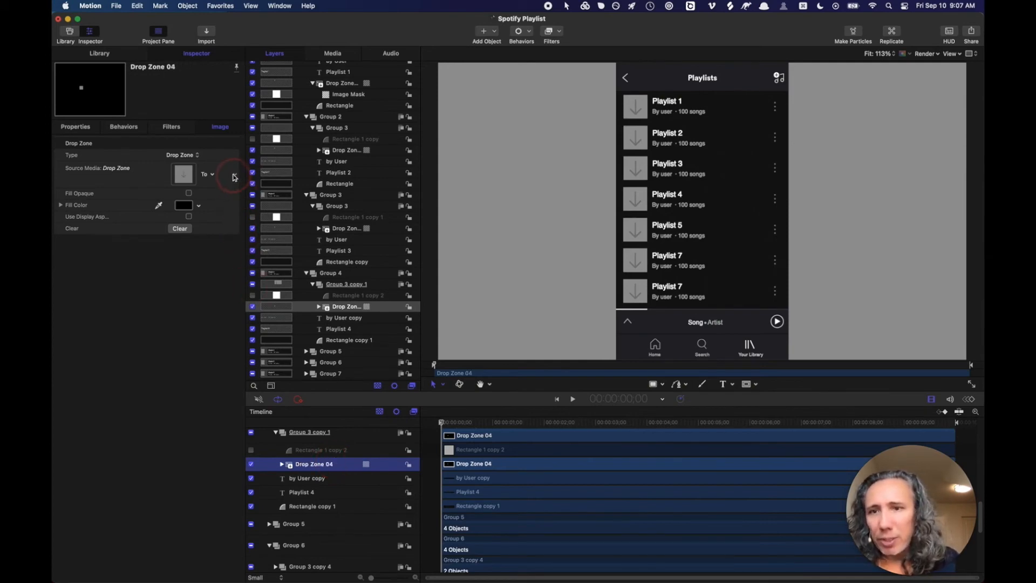
- Publish Drop Zone 04's Source Media parameter
click(234, 176)
click(250, 311)
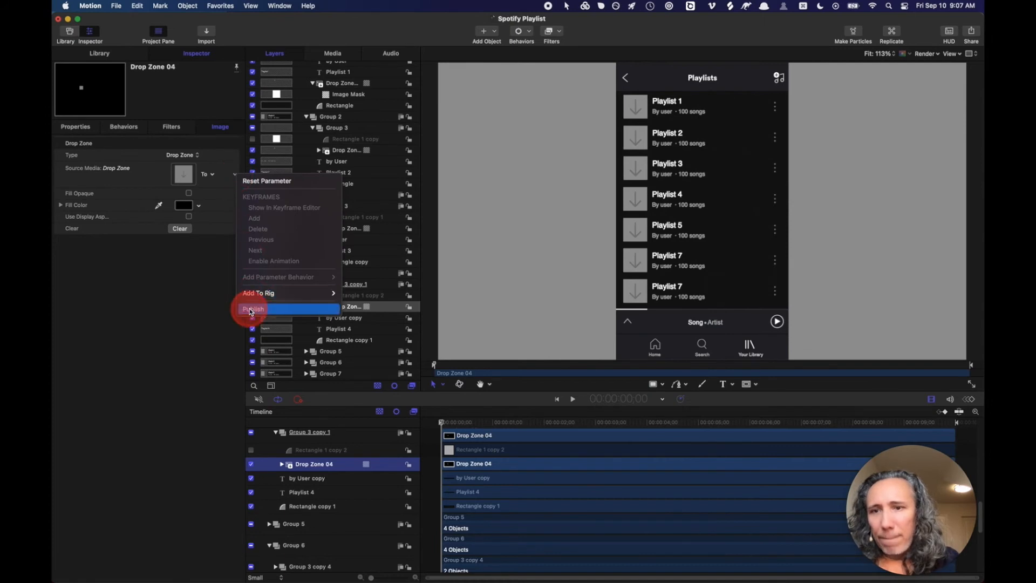
scroll(353, 311, down, 2)
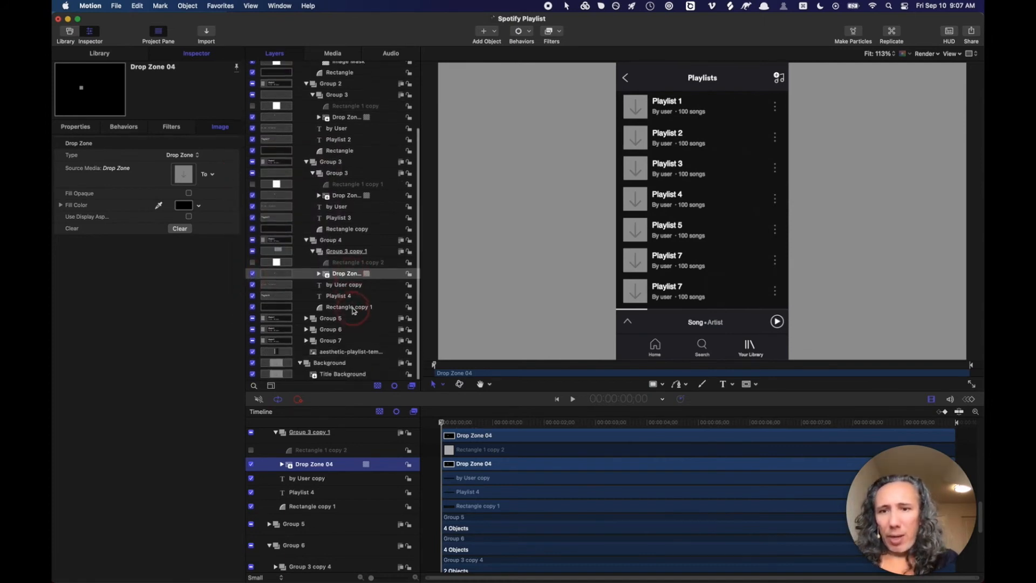
click(306, 318)
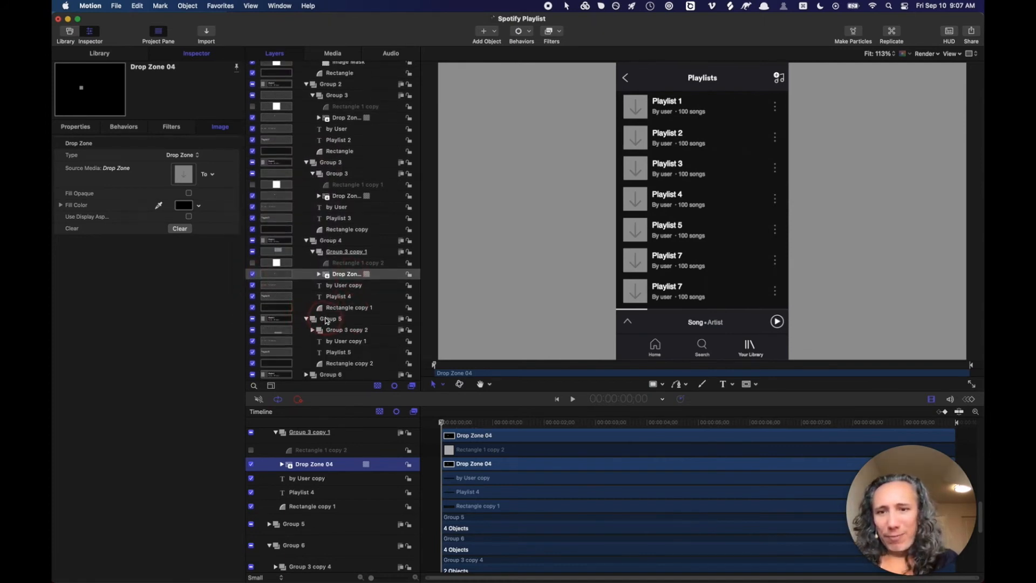
- Rename Group 5's Drop Zone copy 3 layer to Drop Zone 05
scroll(330, 322, down, 2)
click(311, 293)
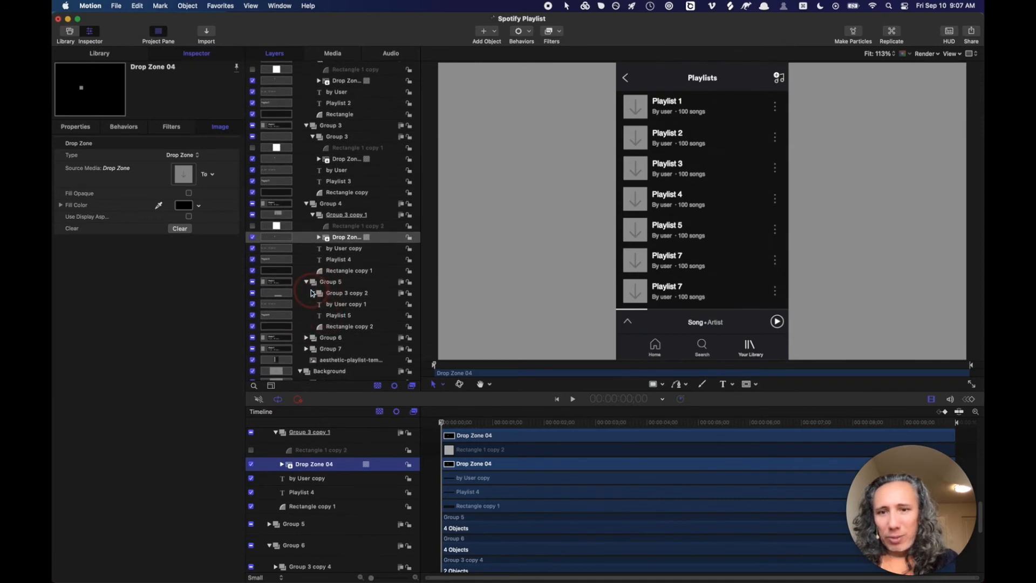
click(336, 317)
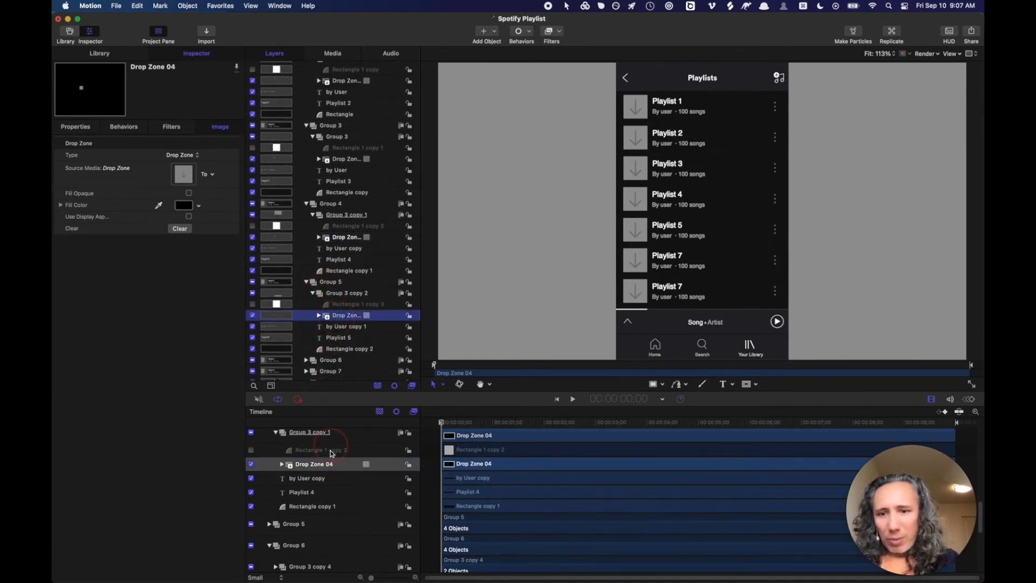
scroll(330, 464, down, 2)
click(331, 531)
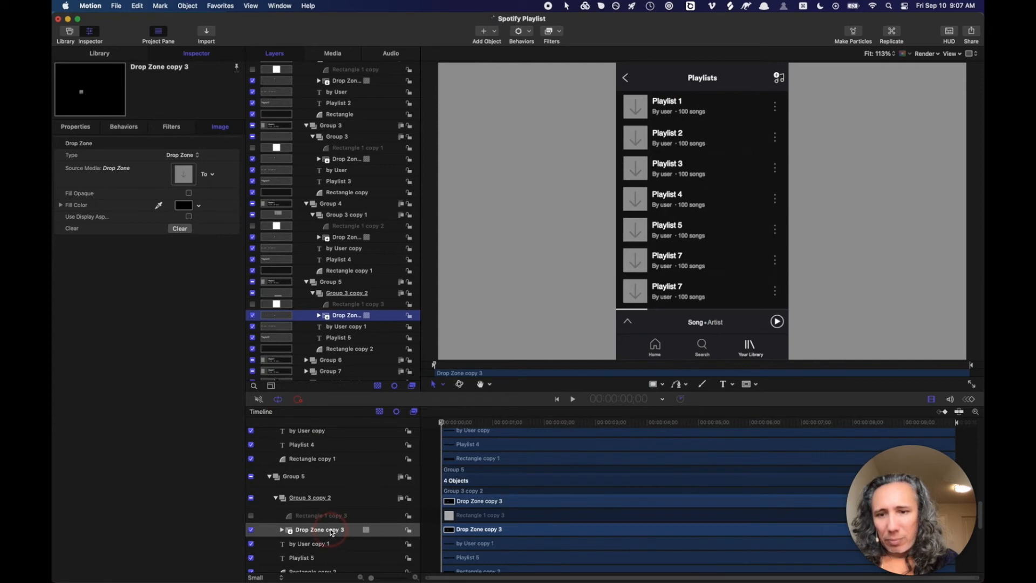
click(331, 531)
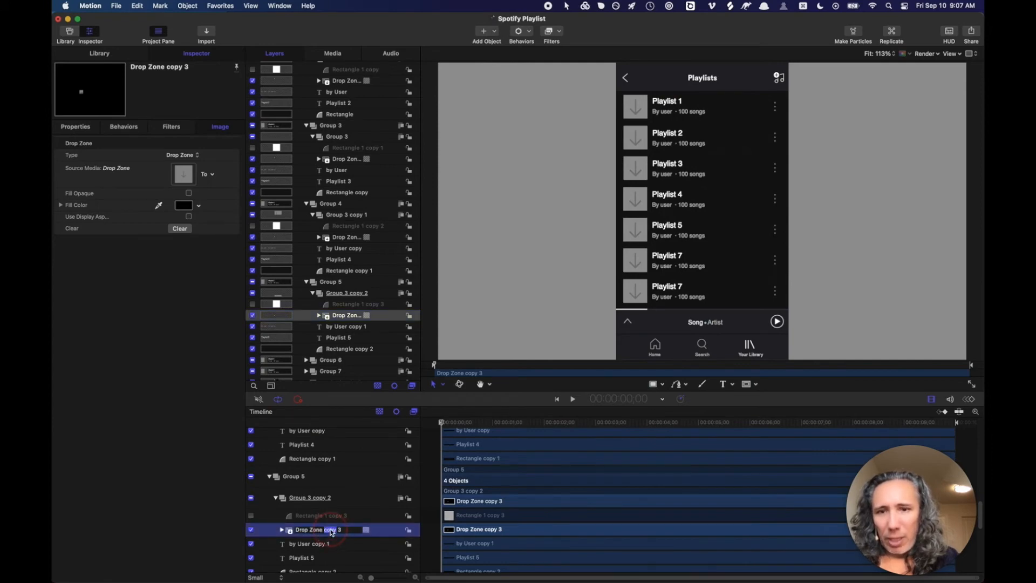
text(05)
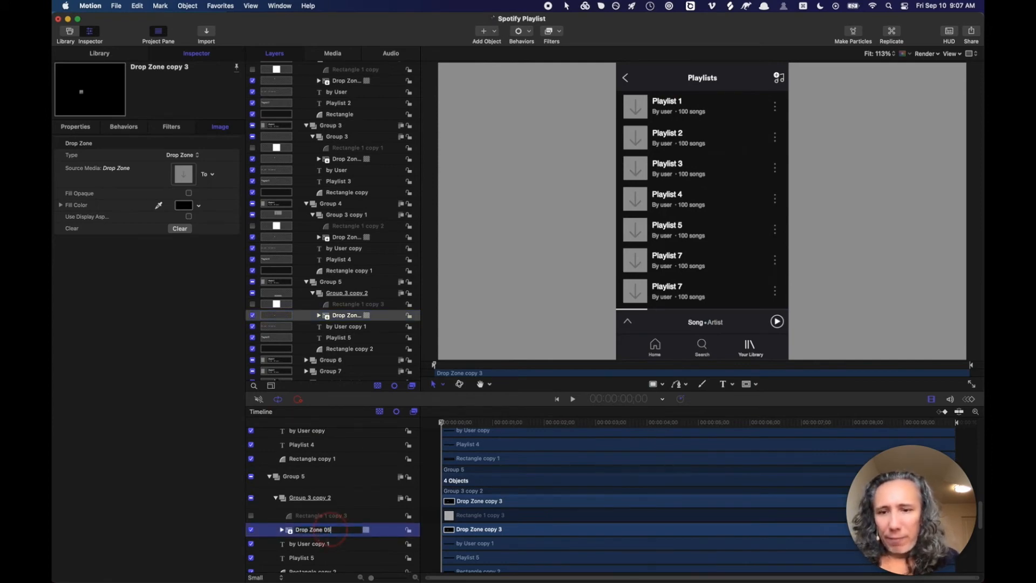
key(Return)
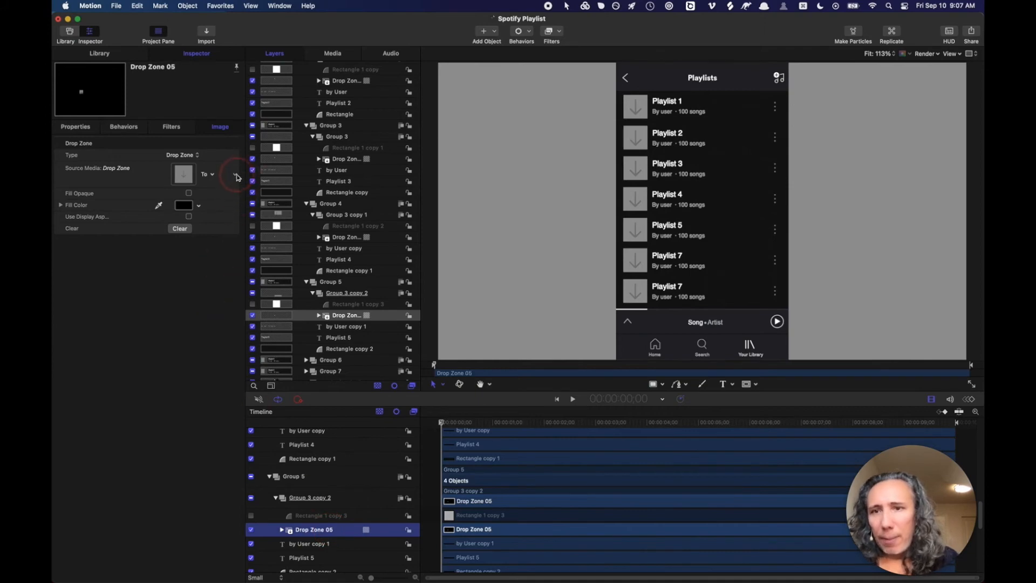
- Publish Drop Zone 05's Source Media parameter
click(236, 176)
click(251, 308)
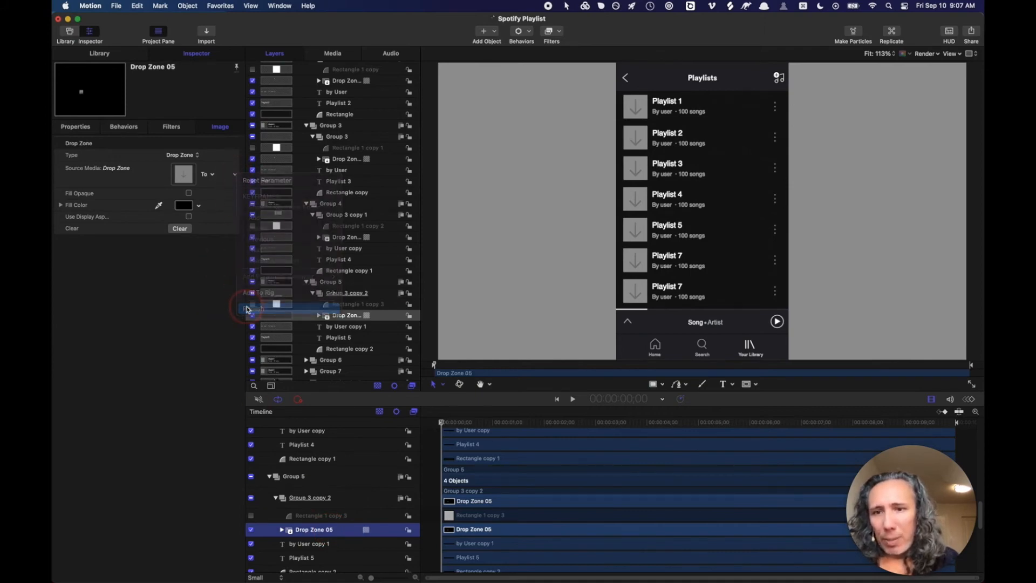
scroll(339, 302, down, 3)
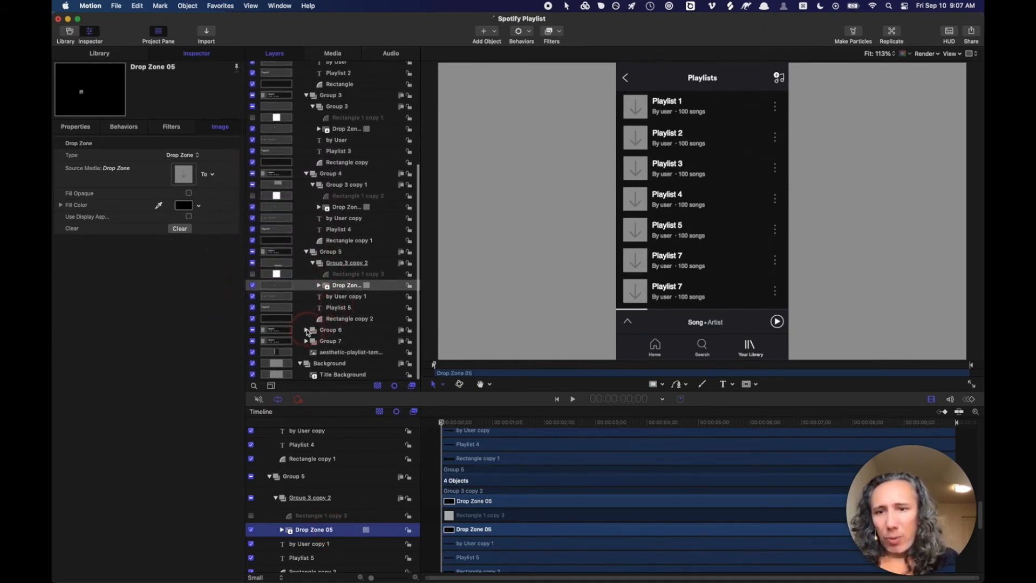
click(306, 330)
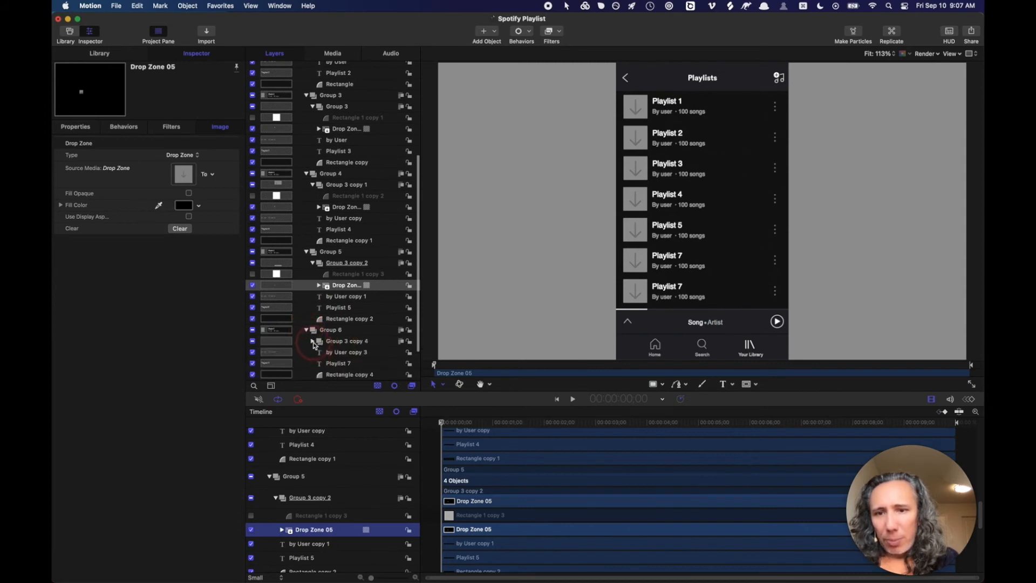
click(313, 342)
scroll(338, 311, down, 5)
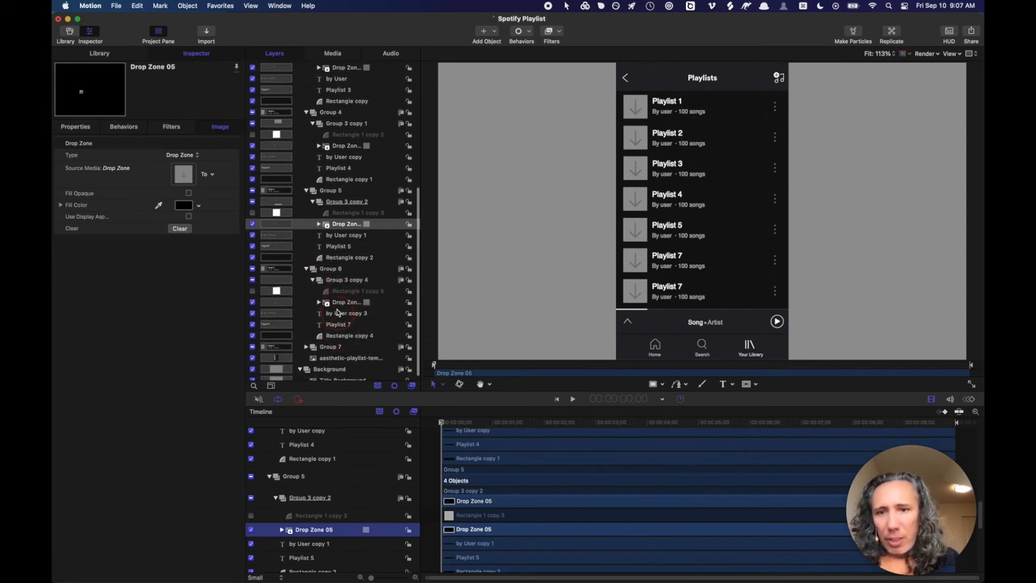
- Rename Group 6's Drop Zone copy 5 layer to Drop Zone 06
click(328, 302)
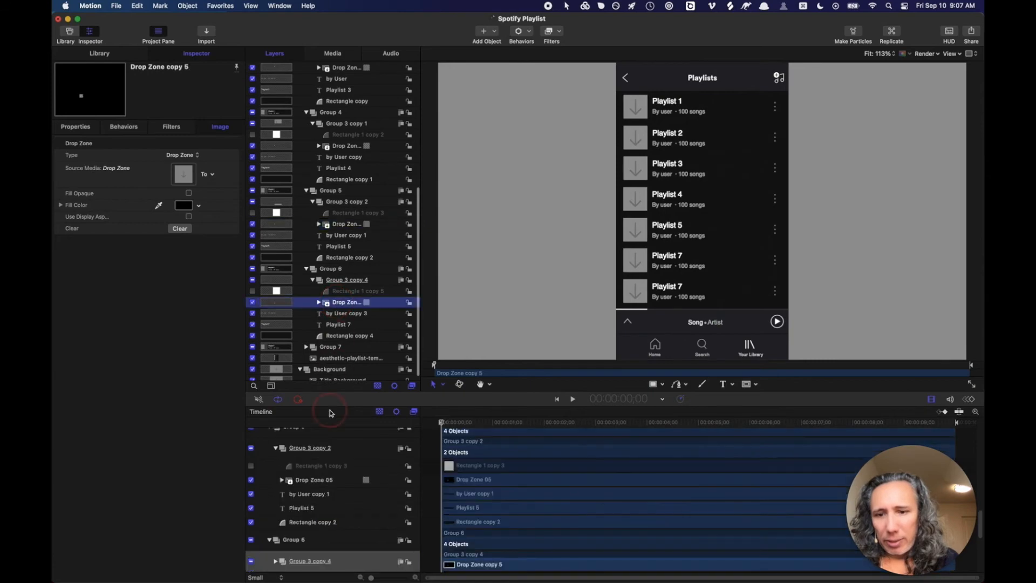
scroll(326, 513, down, 4)
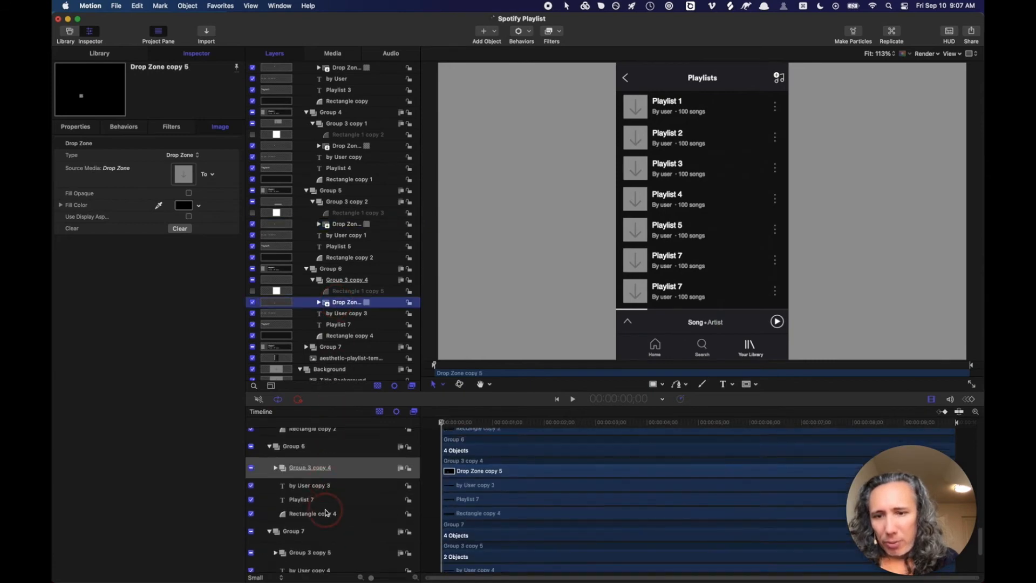
click(277, 468)
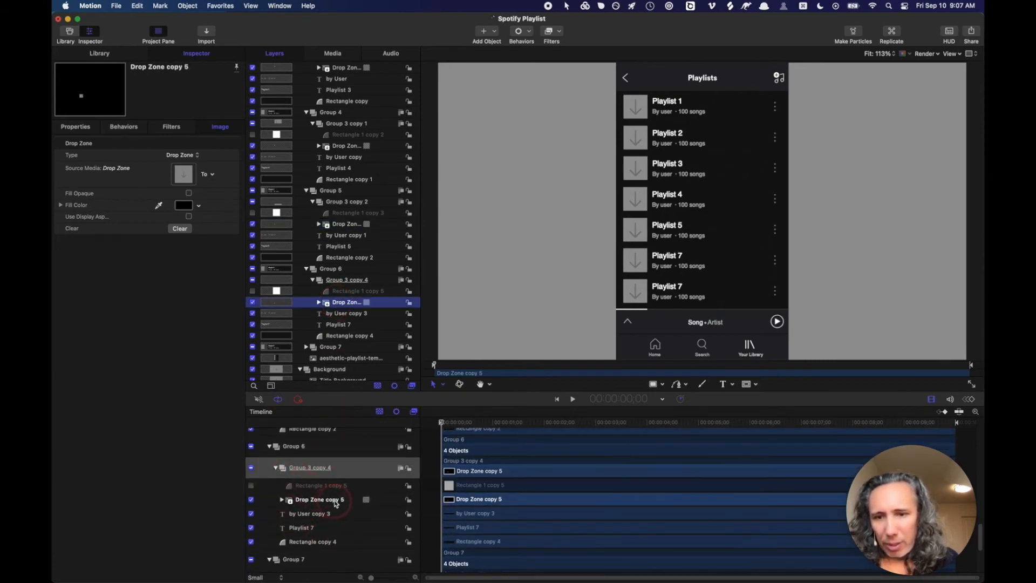
click(335, 502)
double_click(334, 499)
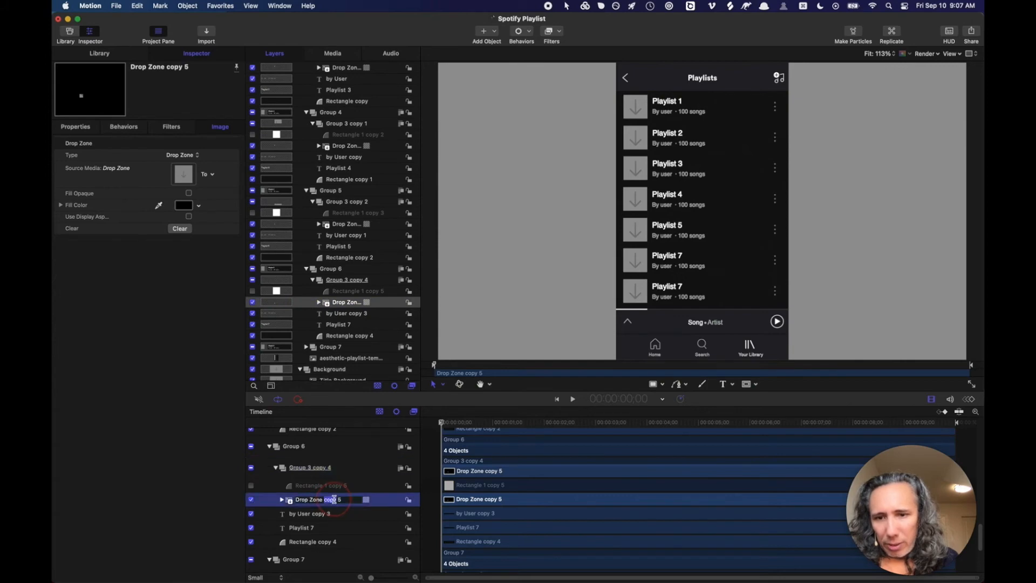
key(BackSpace)
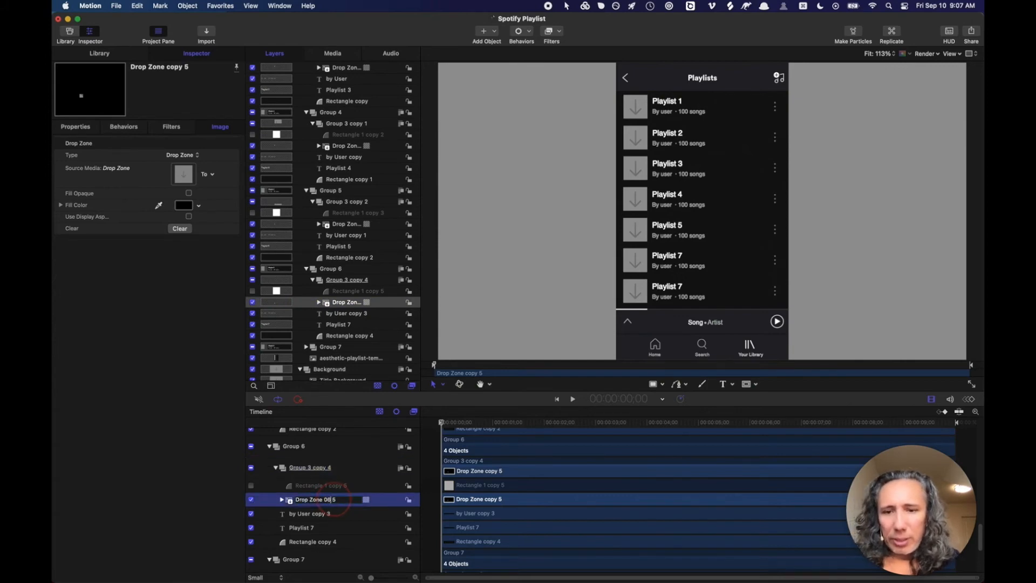
click(190, 352)
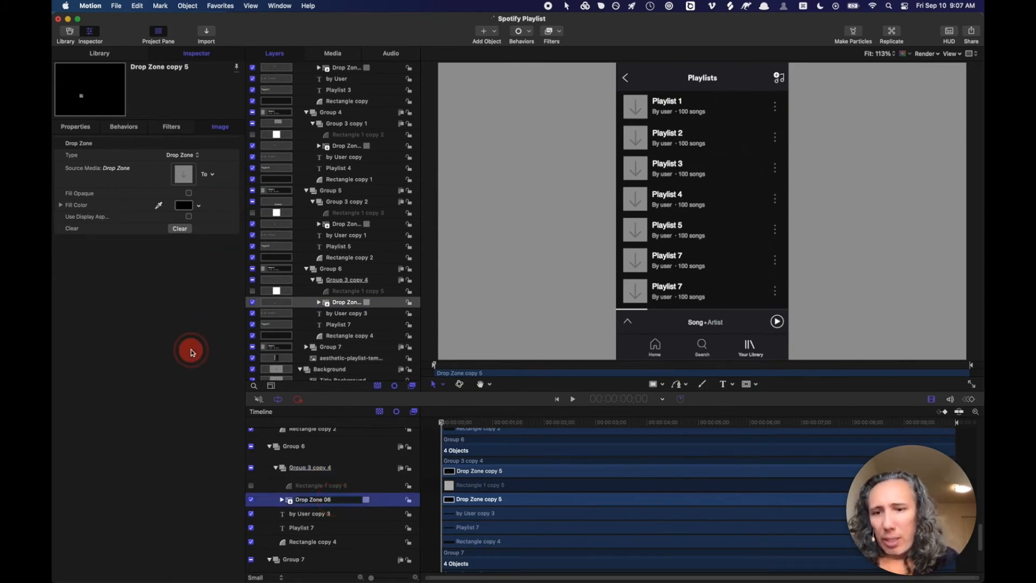
- Publish Drop Zone 06's Source Media, save the project, and switch to Final Cut Pro
click(235, 178)
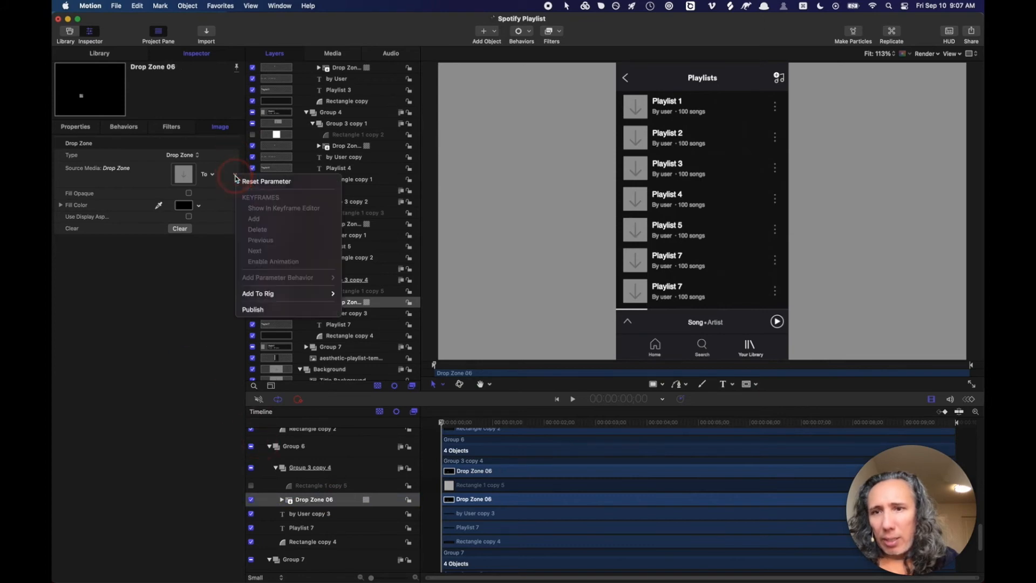
click(257, 309)
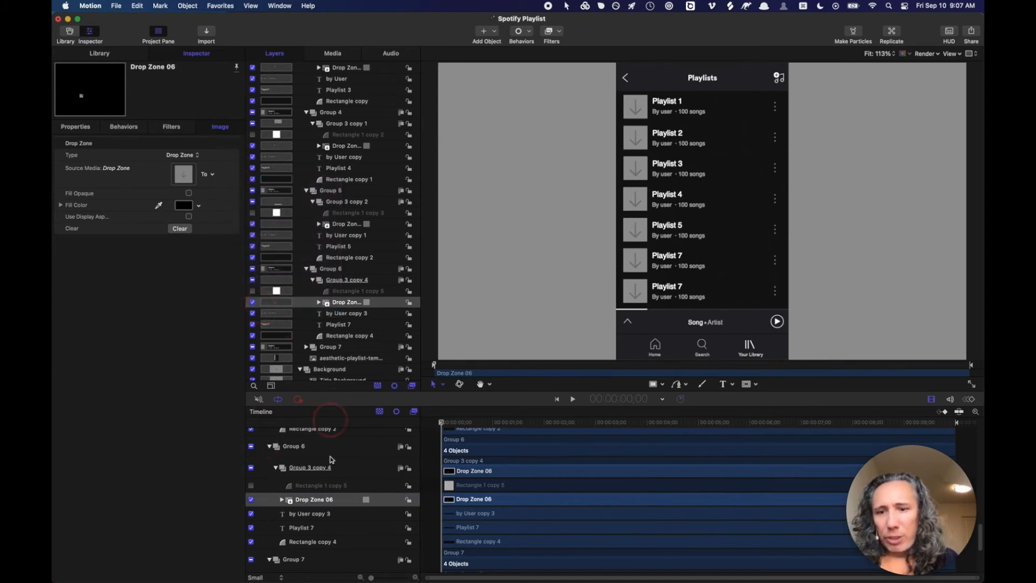
scroll(303, 518, down, 5)
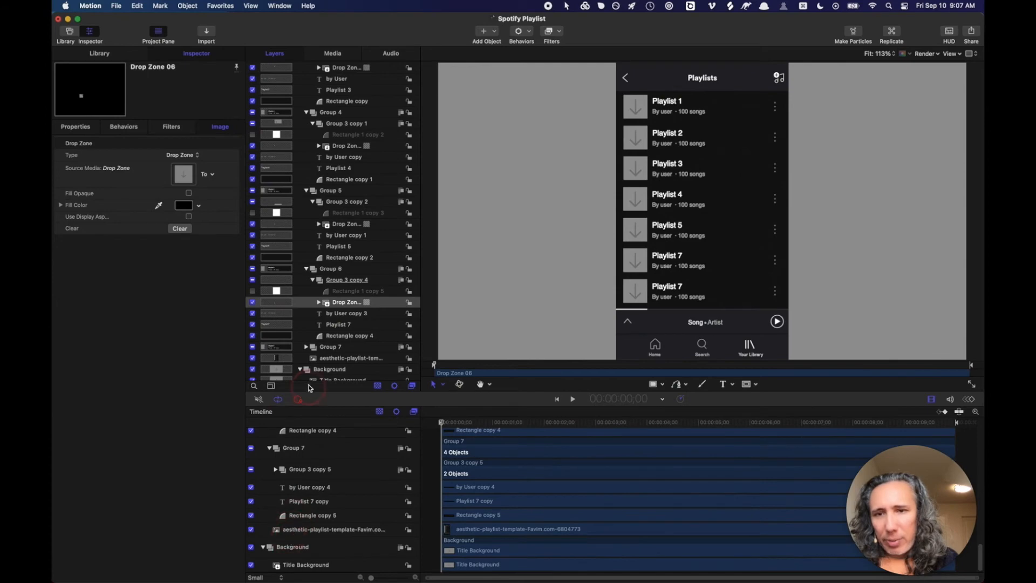
click(306, 347)
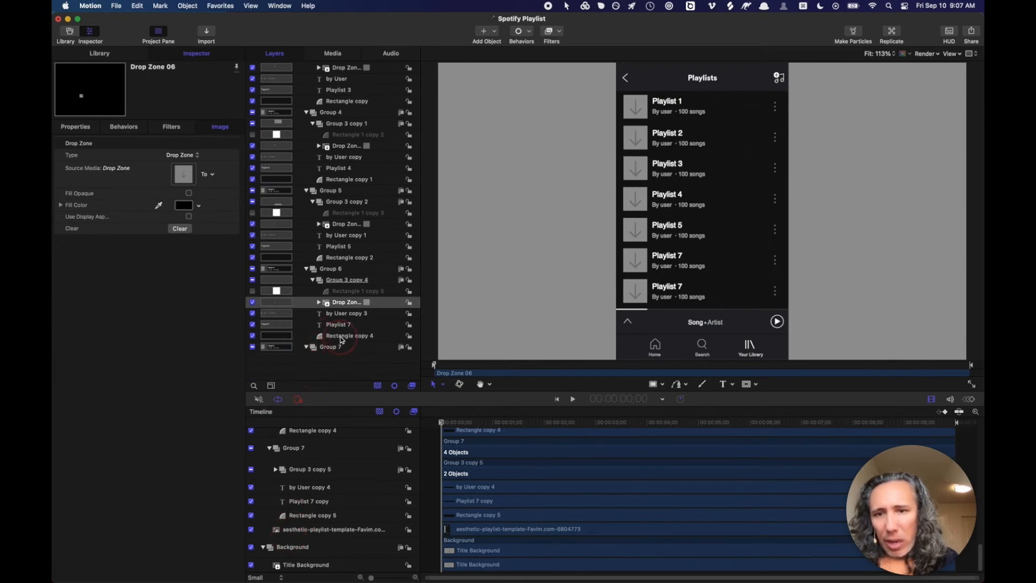
scroll(337, 340, down, 3)
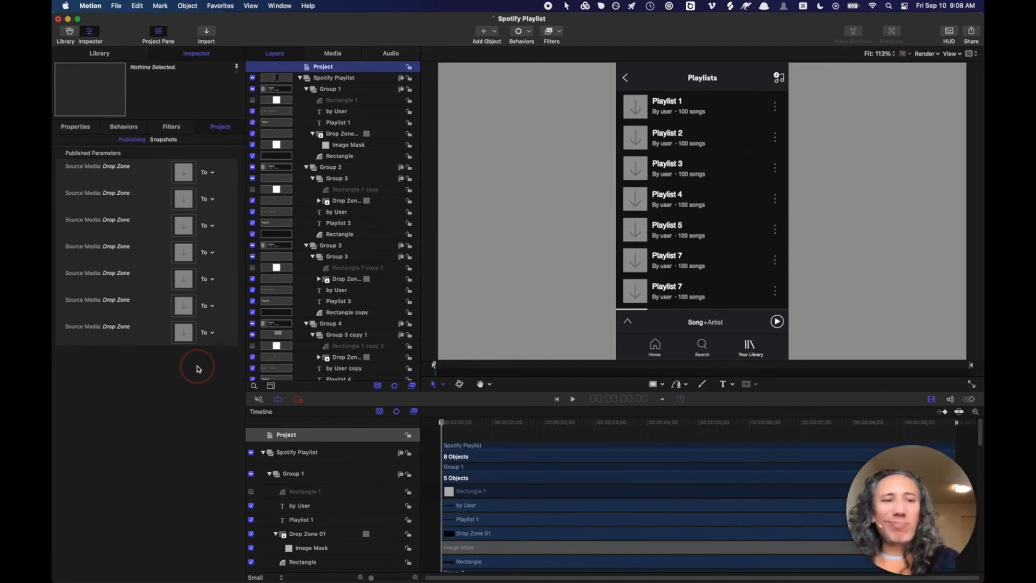
key(super+s)
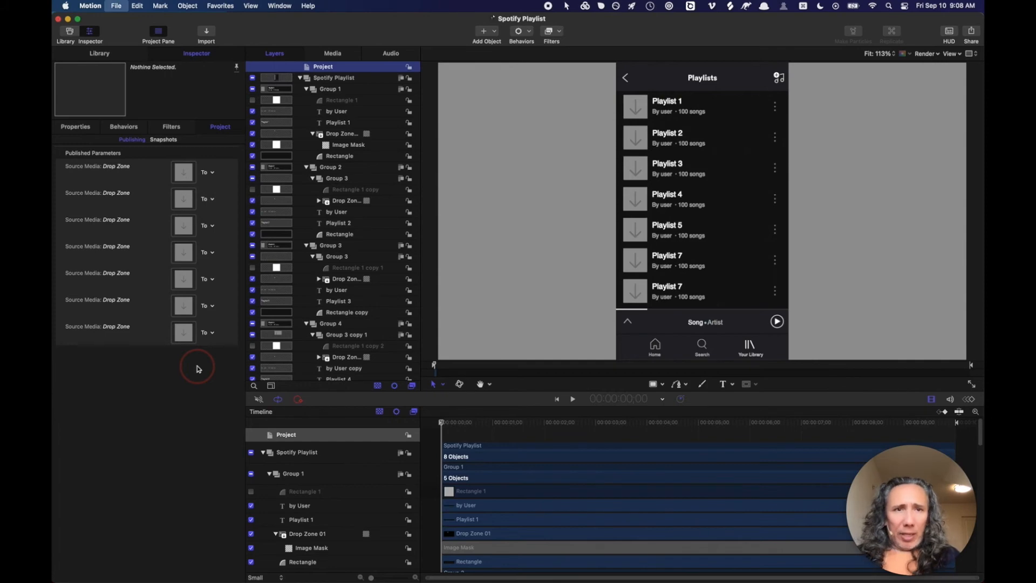
key(super+Tab)
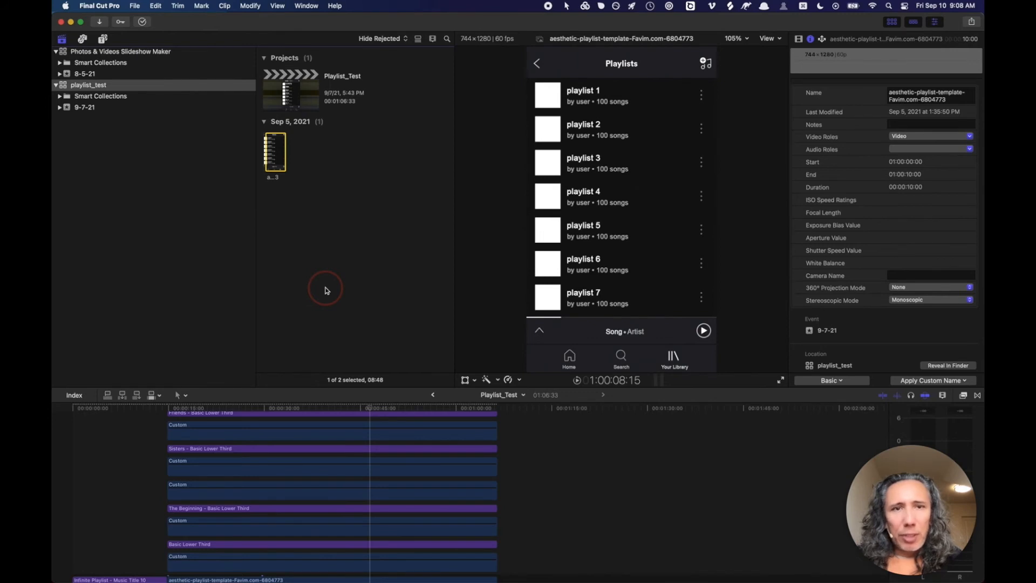
- Preview the Playlist_Test project in Final Cut Pro's viewer, then return to Motion
click(359, 410)
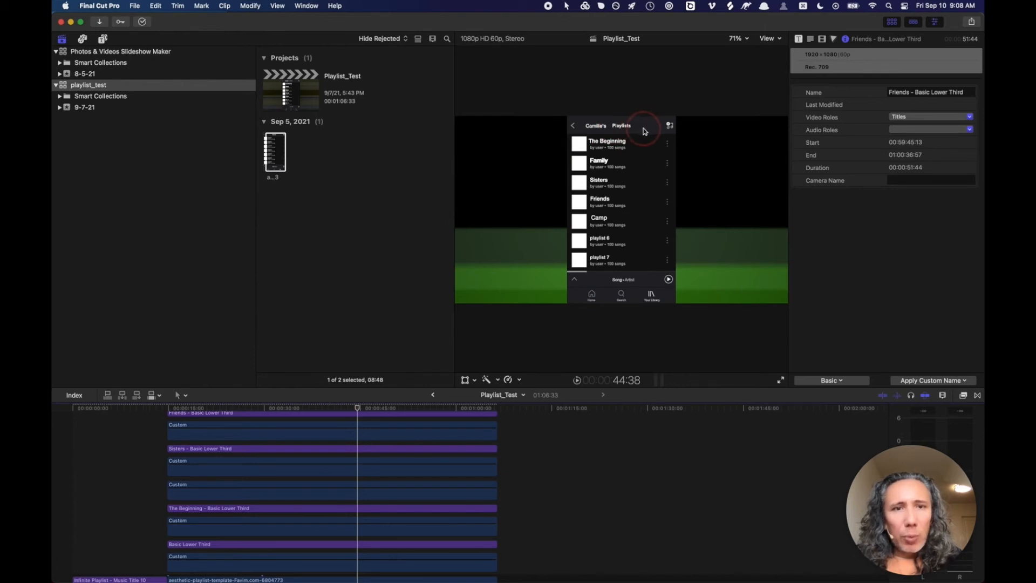
key(super+Tab)
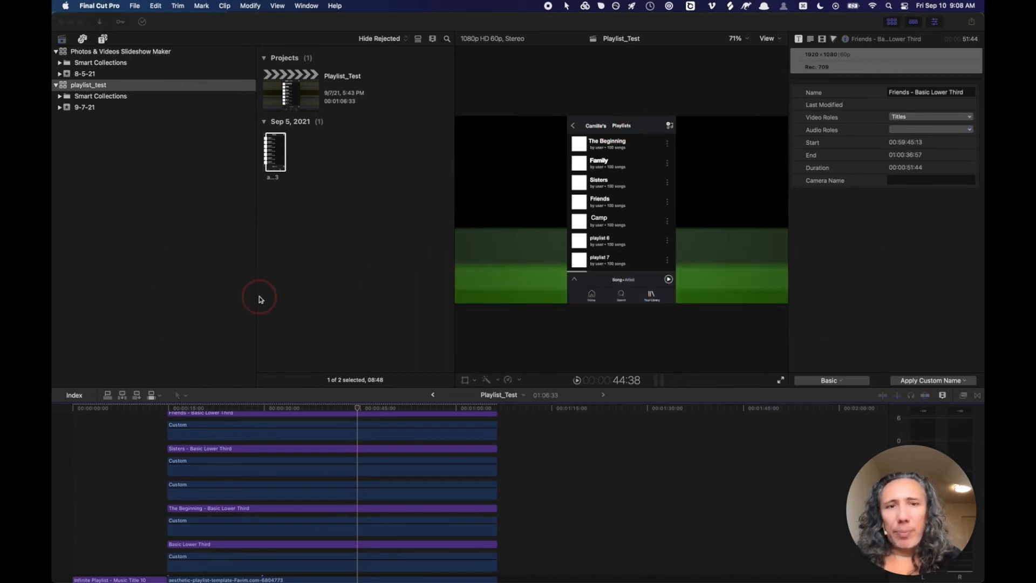
- Collapse Group 1 and Group 7 and select the Spotify Playlist group
scroll(363, 182, up, 1)
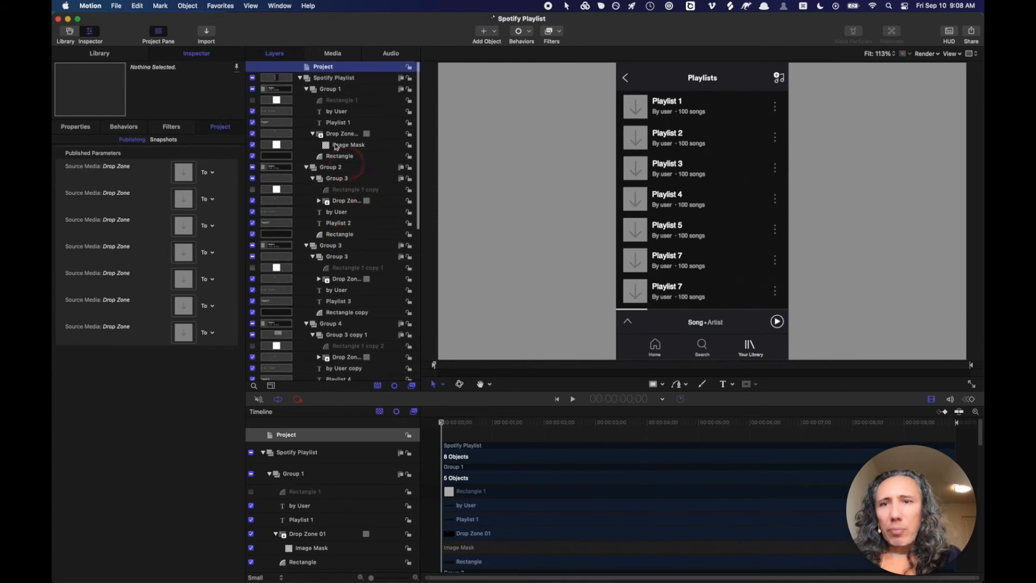
click(305, 89)
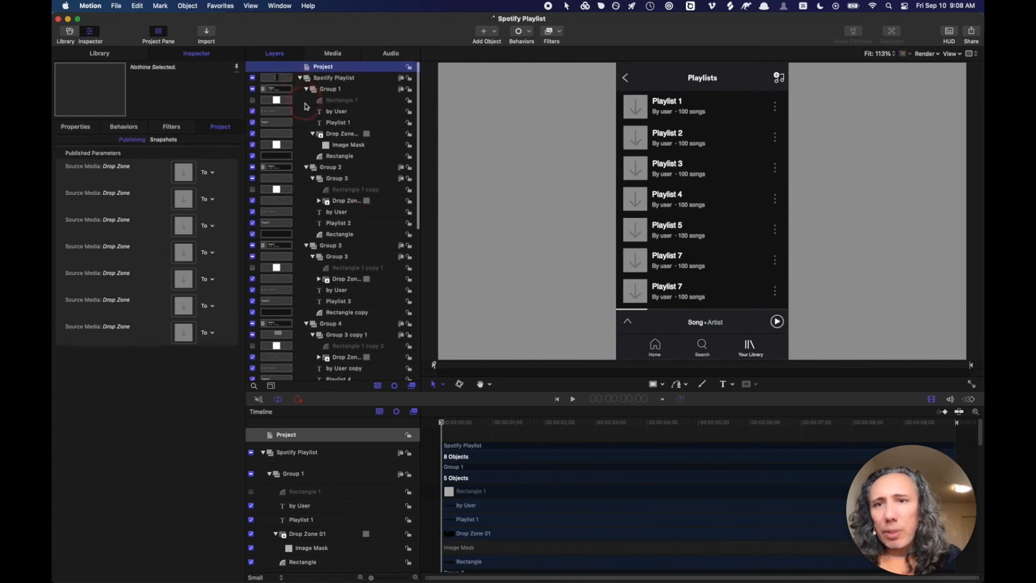
click(306, 156)
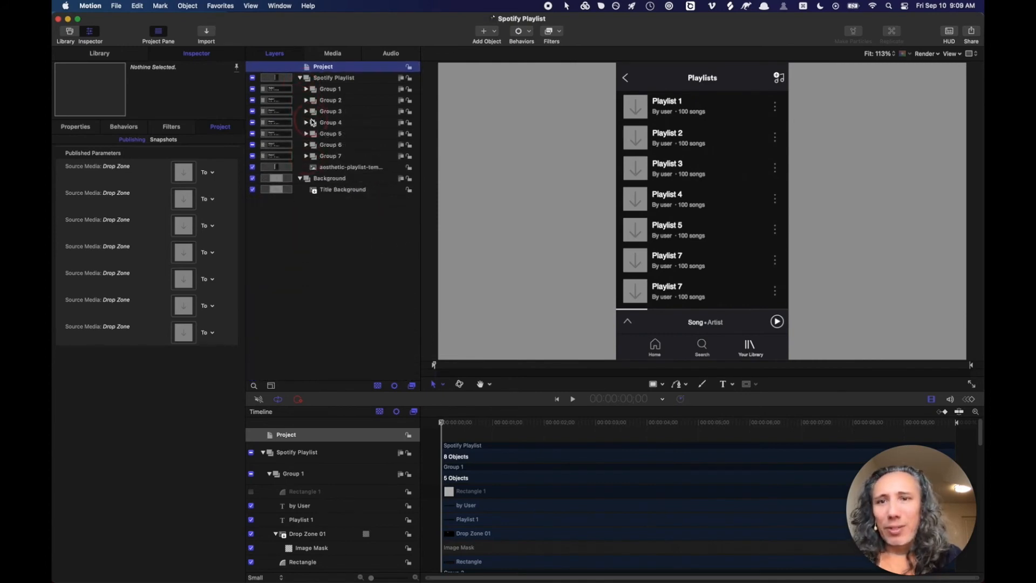
click(317, 79)
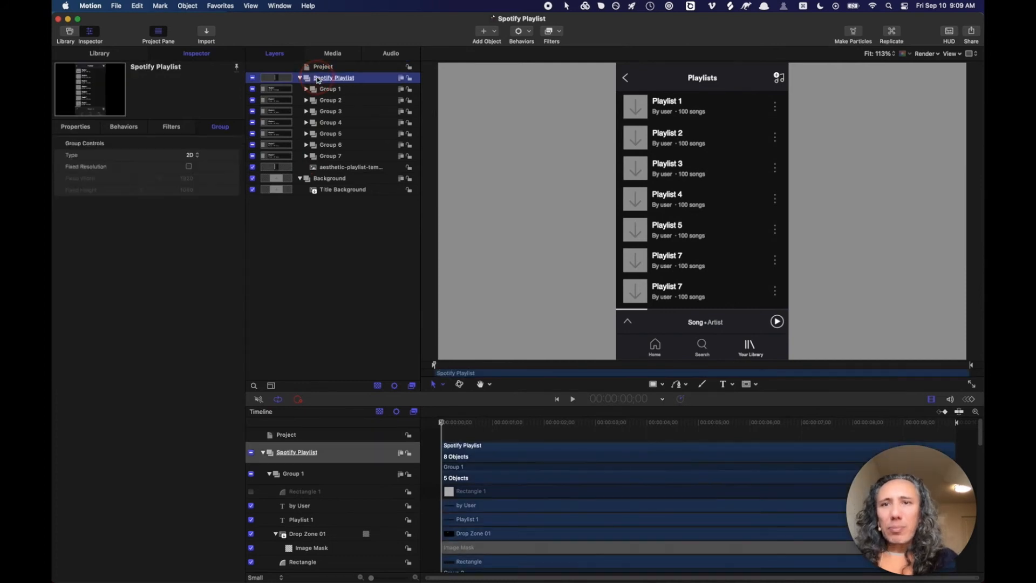
- Add a new empty group inside Spotify Playlist named Top Header
click(477, 42)
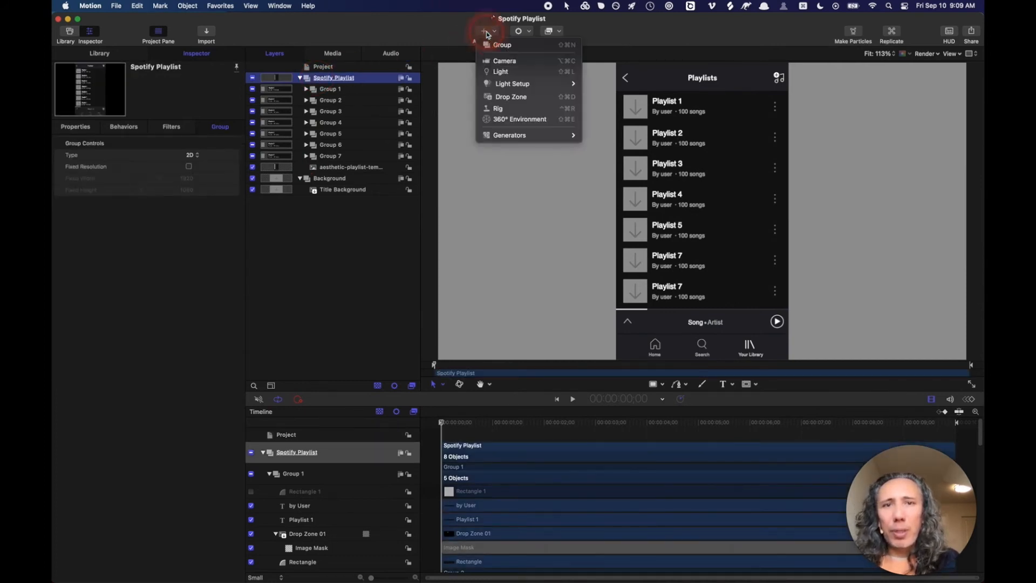
click(498, 49)
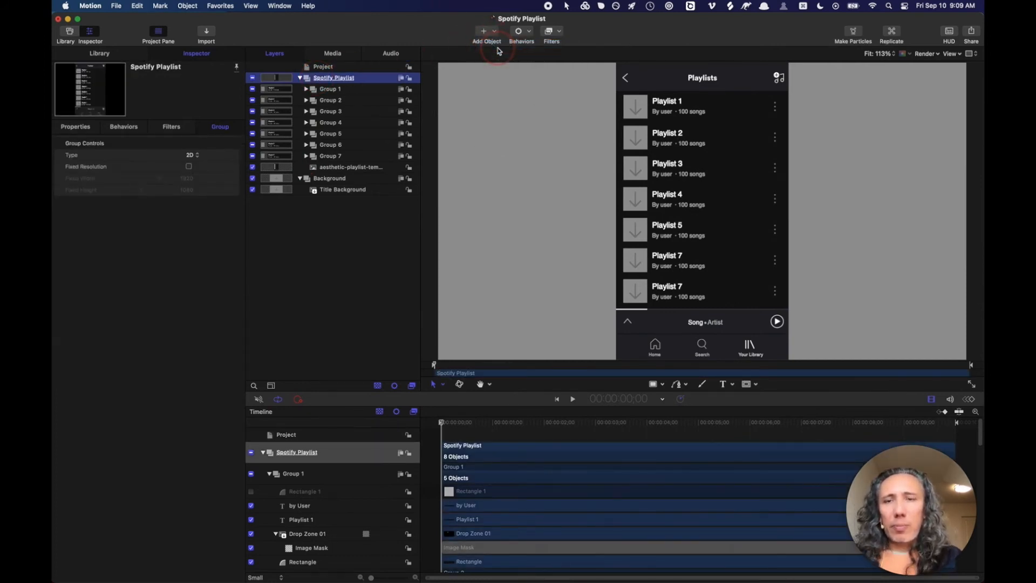
drag(325, 79, 330, 89)
double_click(331, 89)
text(Top He)
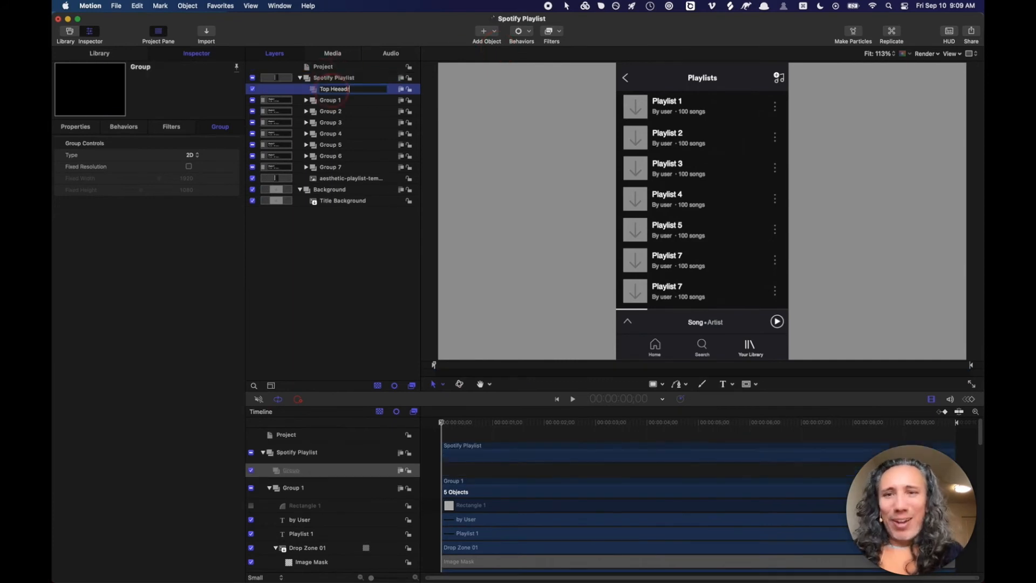
text(ader)
key(Return)
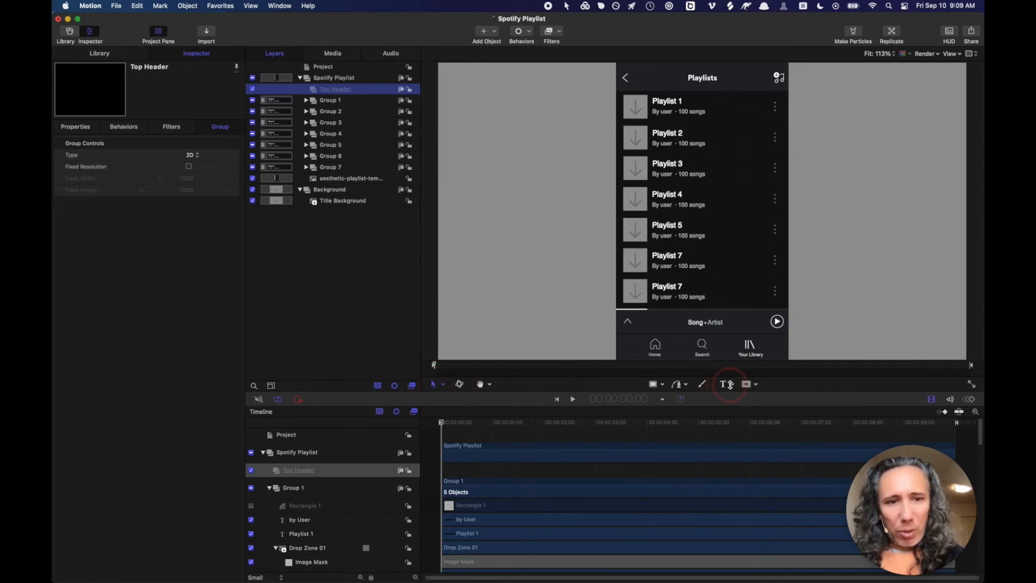
- Create a text box across the header inside the Top Header group
click(728, 384)
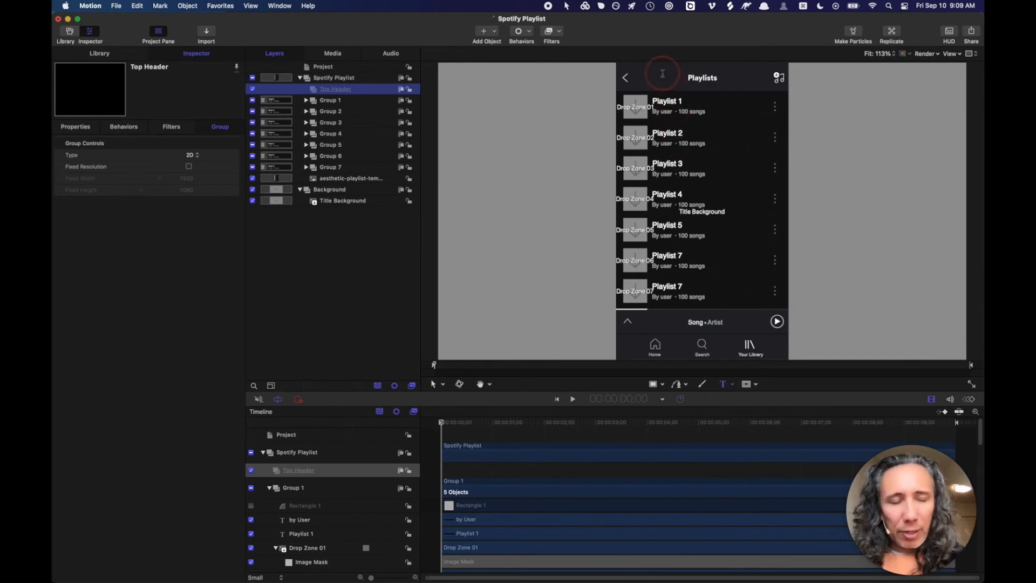
drag(658, 70, 765, 82)
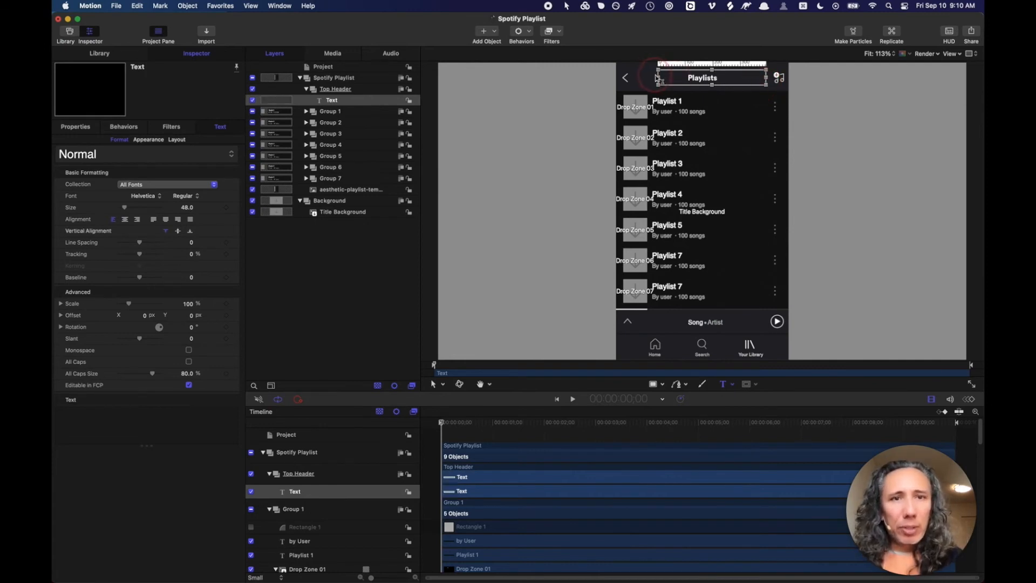
drag(659, 80, 637, 80)
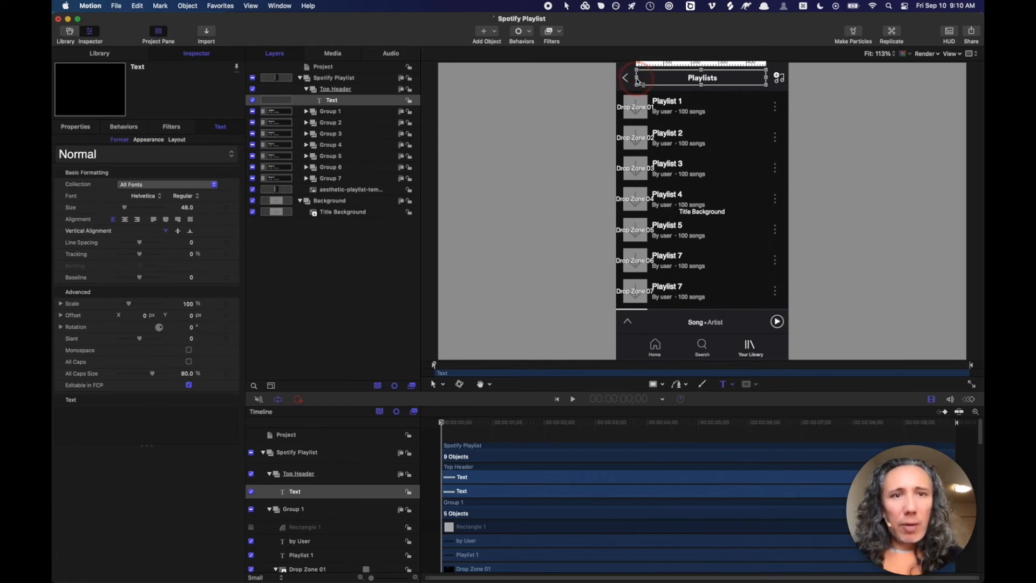
click(384, 101)
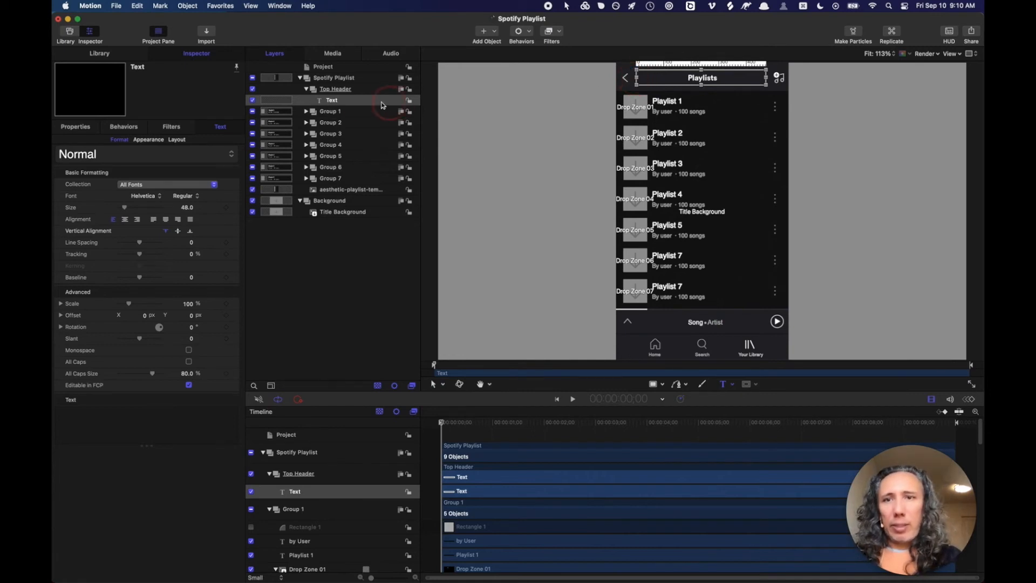
click(340, 91)
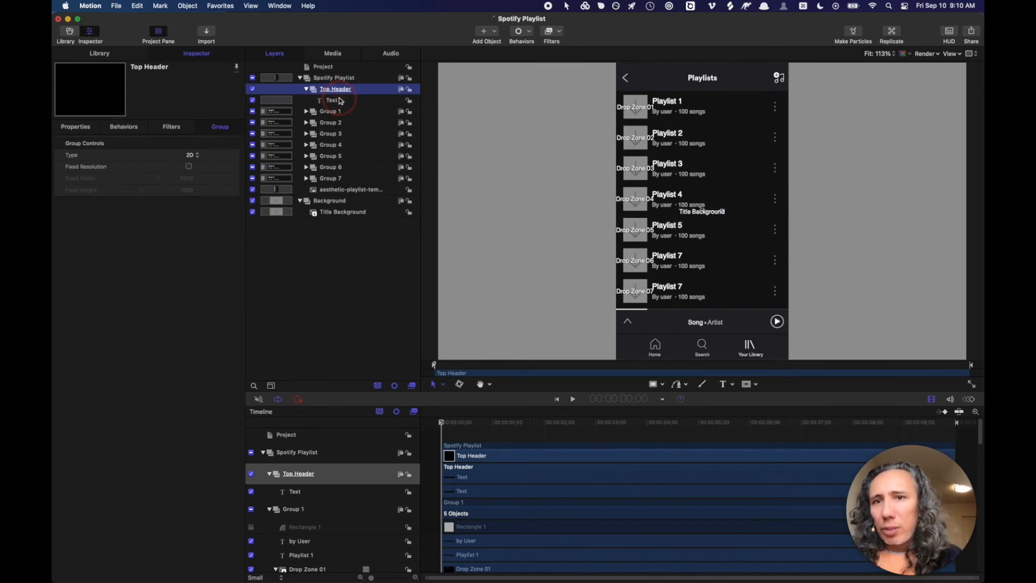
click(336, 103)
- Set the header text layer's Position X to 35
click(86, 128)
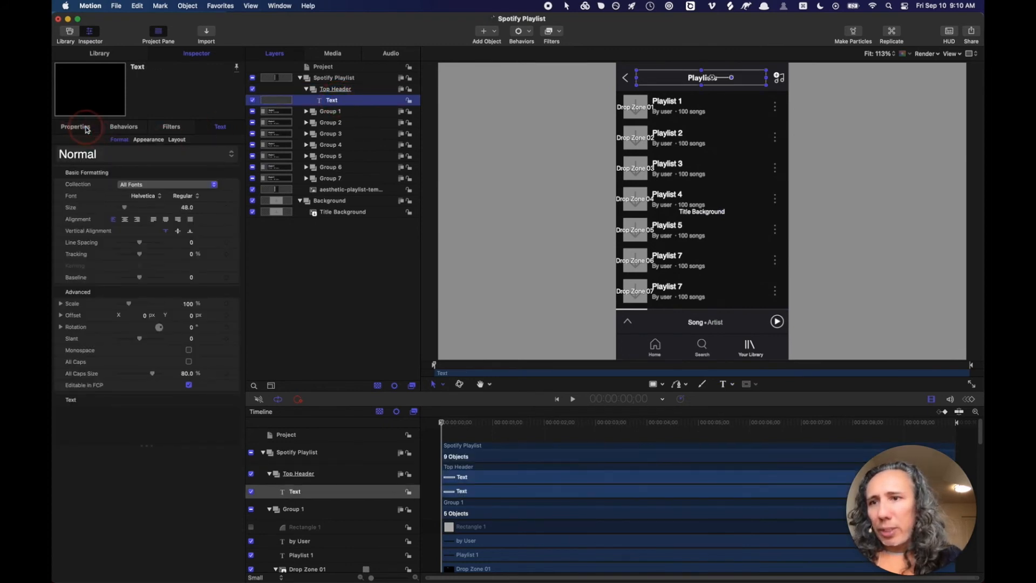
click(144, 156)
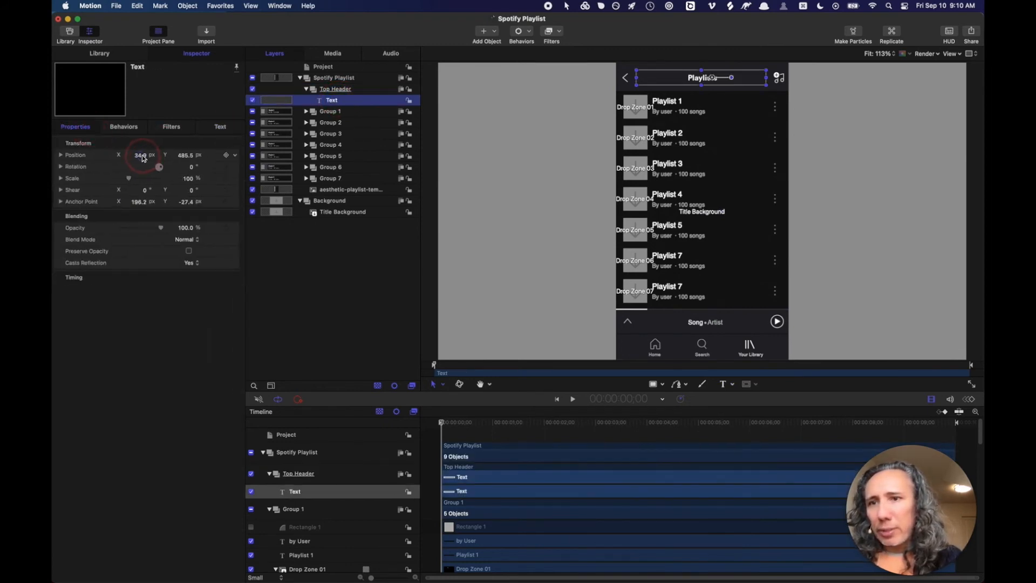
double_click(142, 156)
text(0)
key(Return)
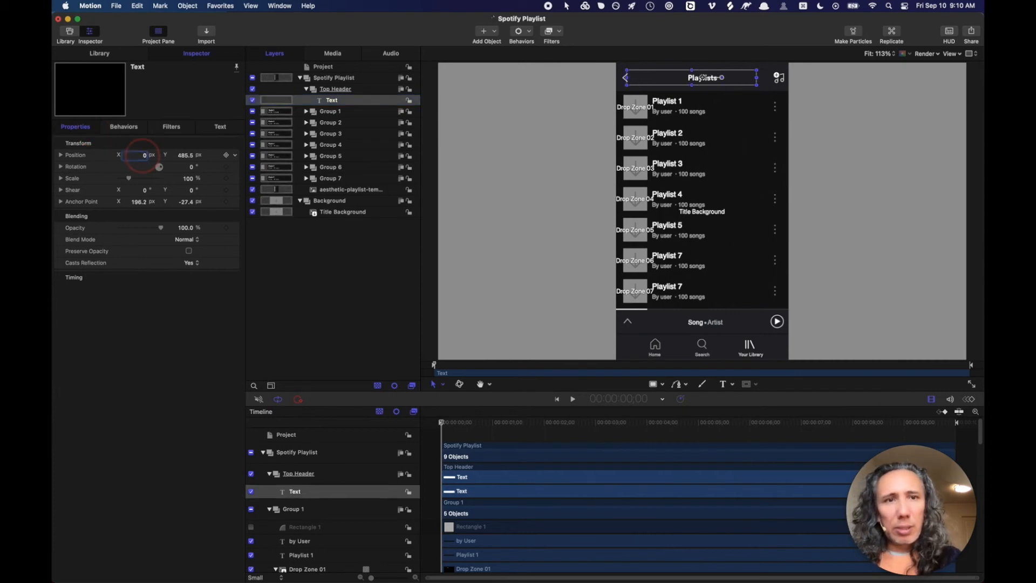
drag(703, 78, 712, 77)
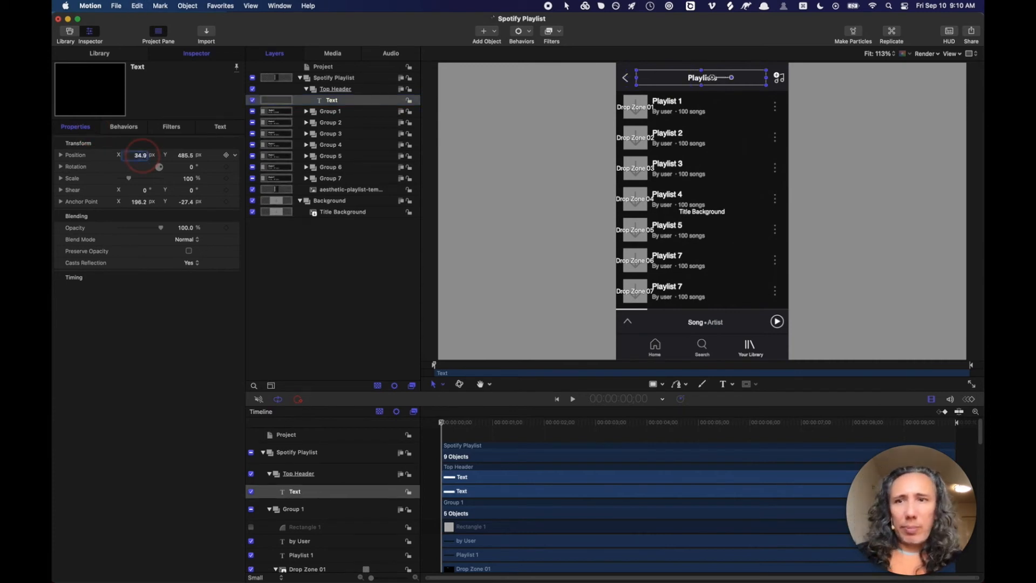
double_click(142, 156)
text(35)
key(Return)
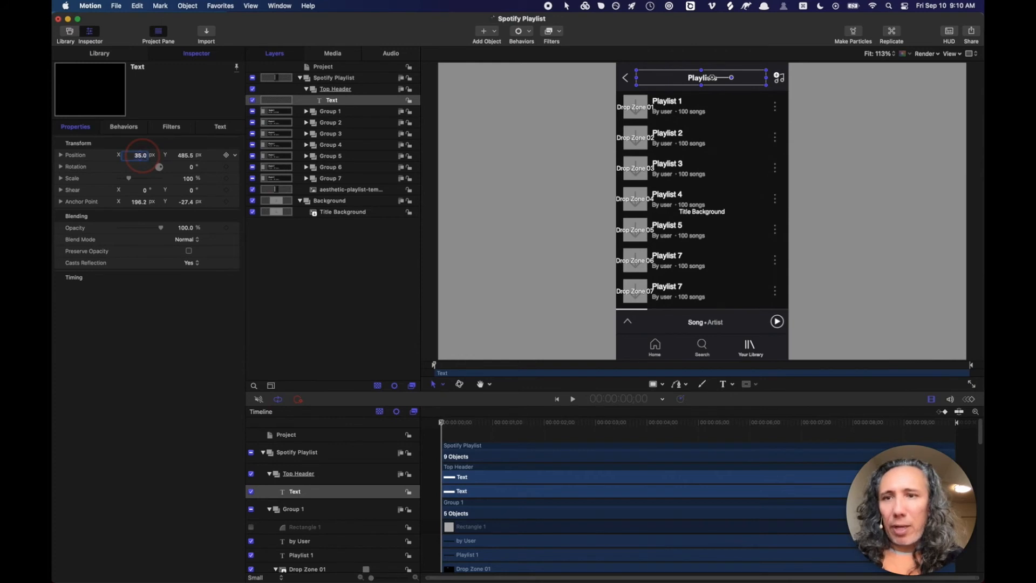
- Draw a rectangle covering the header title bar
double_click(181, 155)
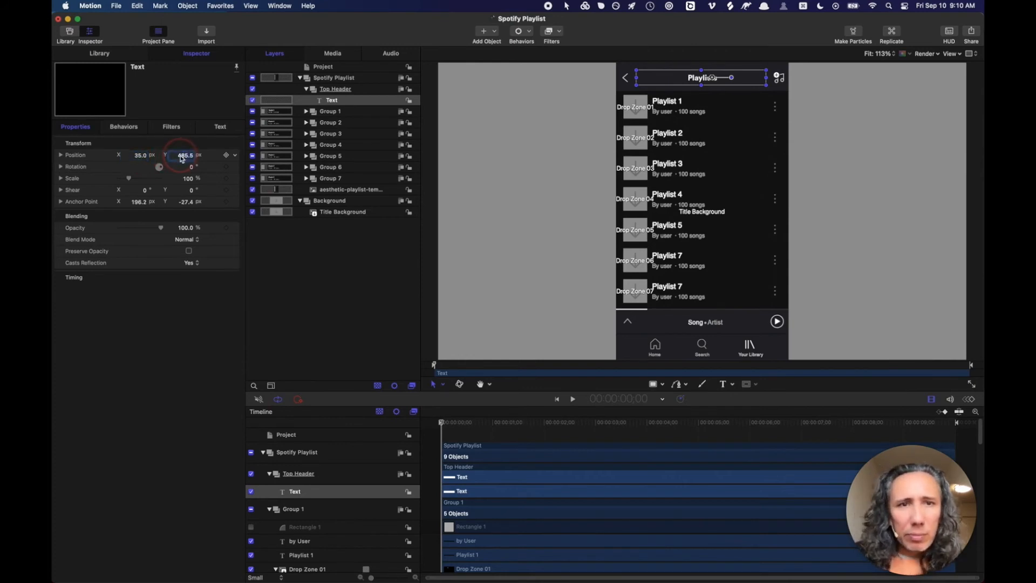
click(169, 307)
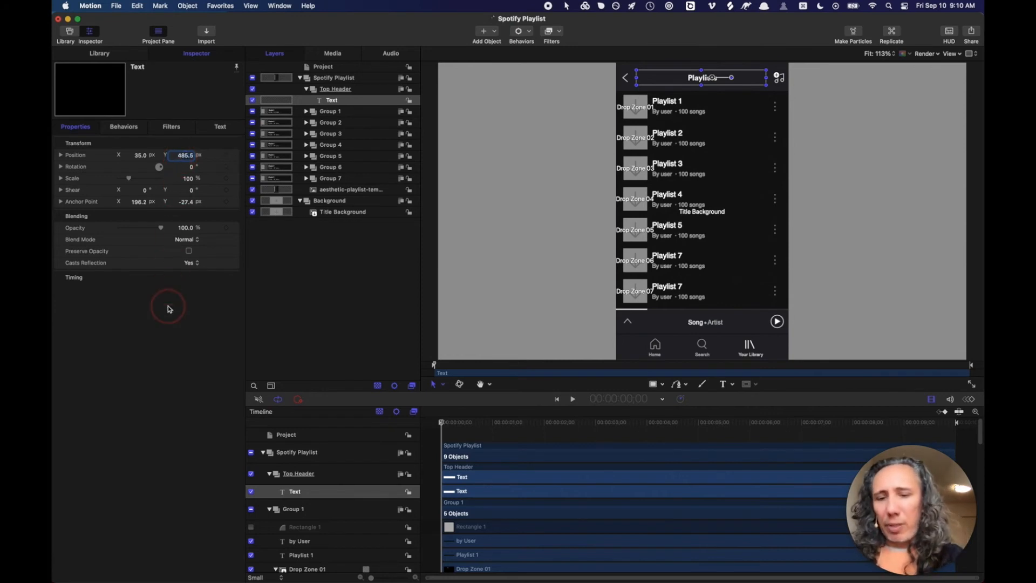
text(4)
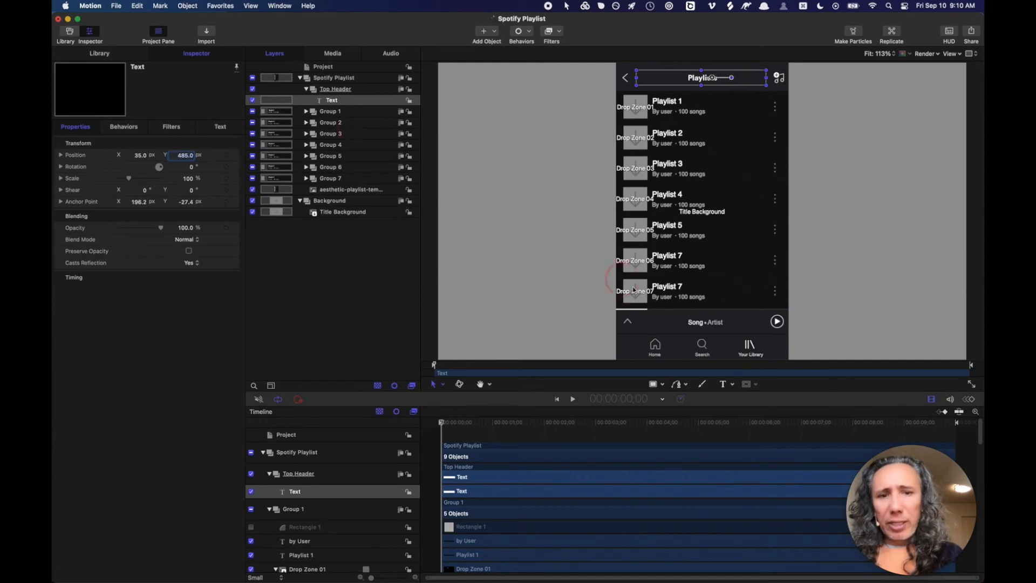
click(653, 383)
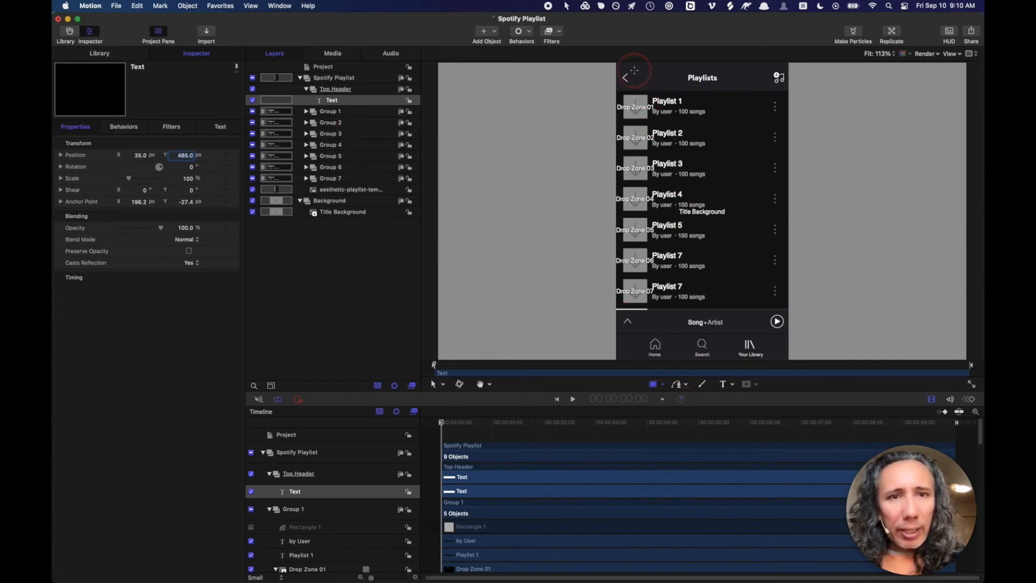
drag(634, 71, 771, 85)
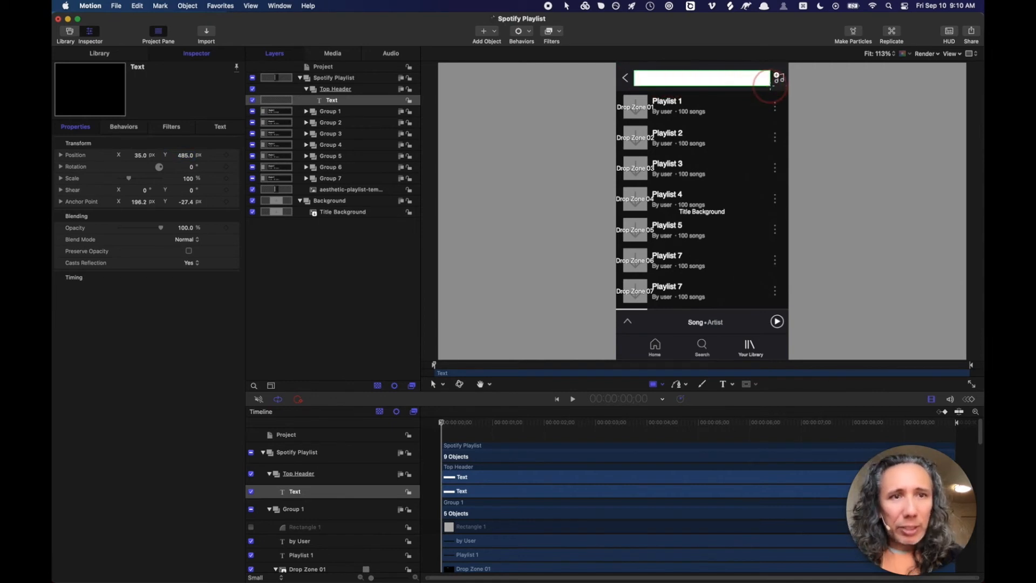
- Fill Rectangle 2 with the sampled dark header colour and place it below Text
click(147, 156)
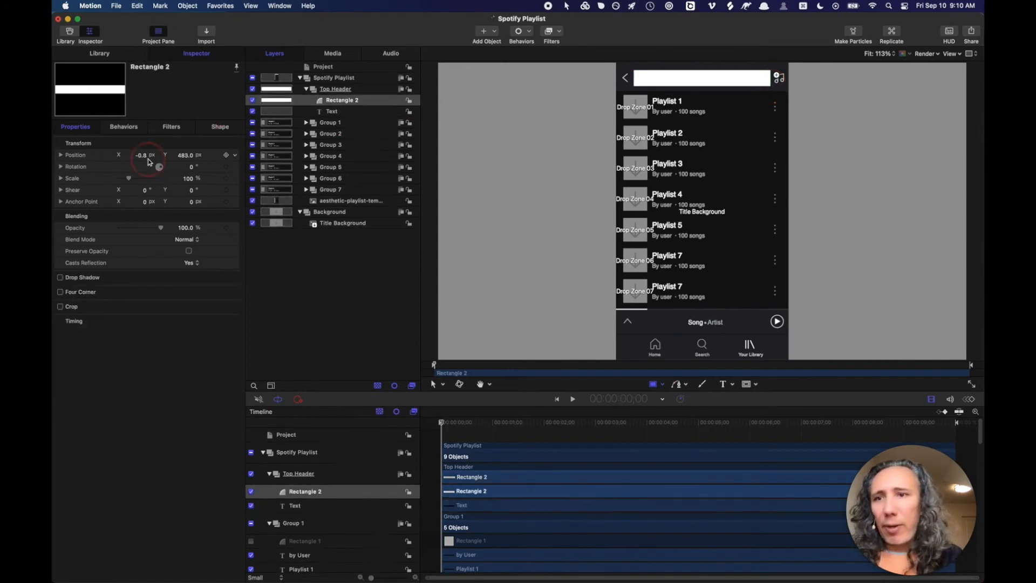
click(221, 127)
click(163, 238)
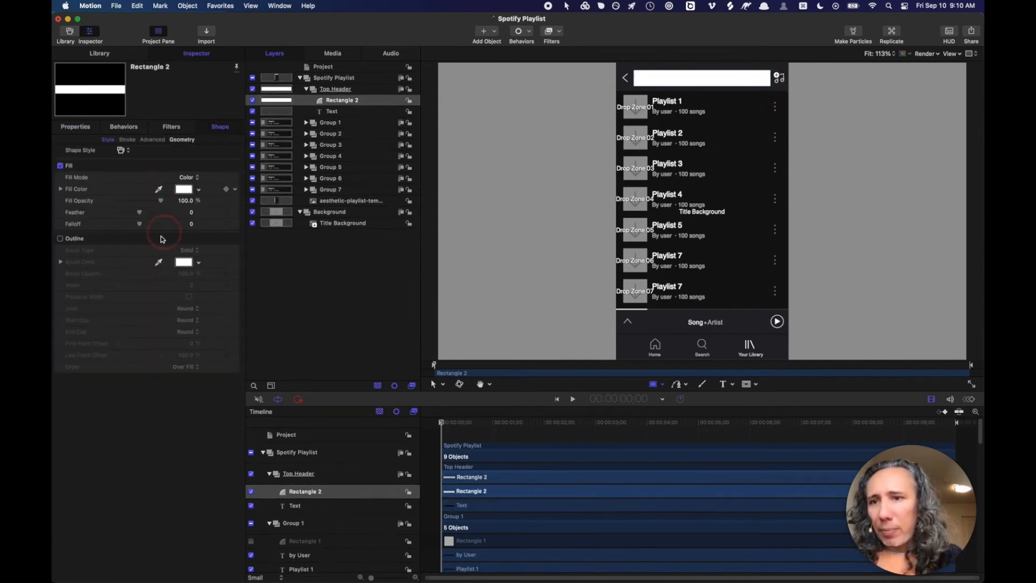
click(652, 85)
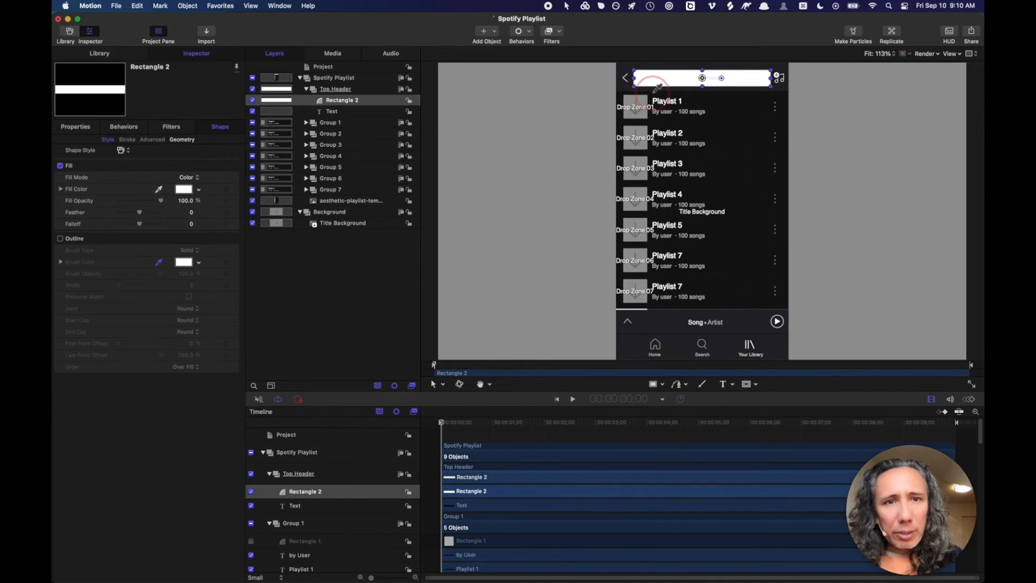
click(651, 87)
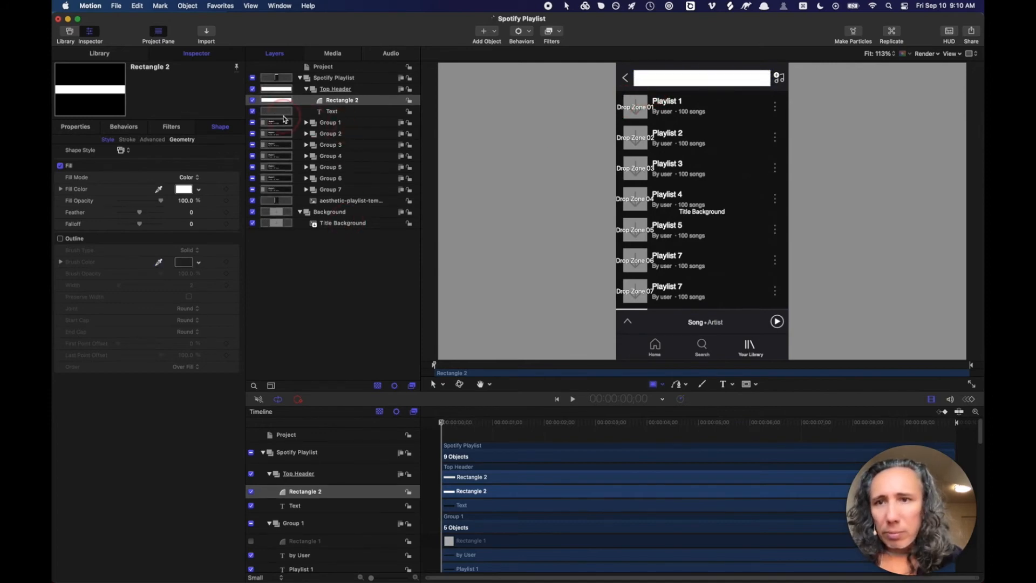
click(210, 167)
click(151, 192)
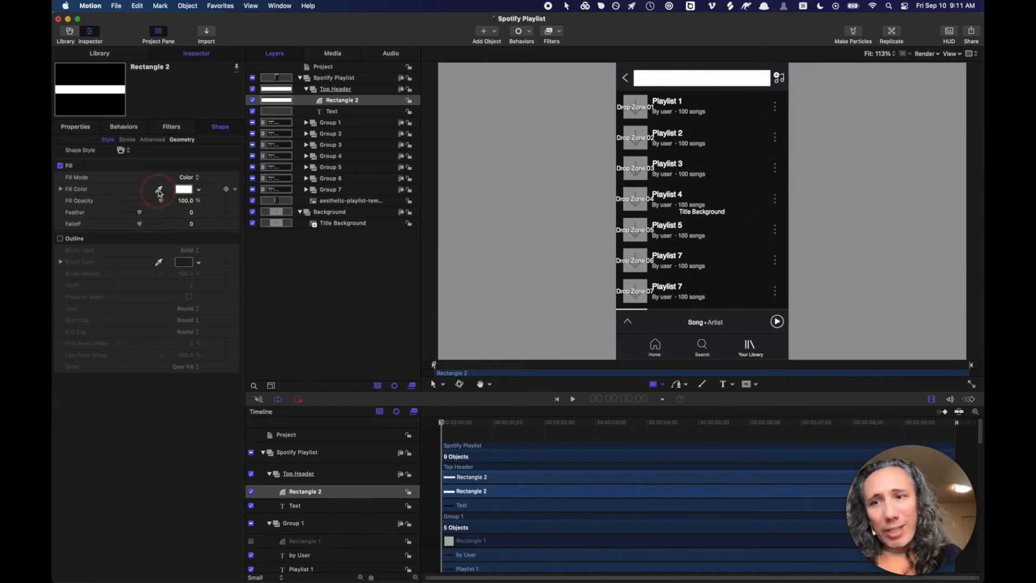
click(159, 192)
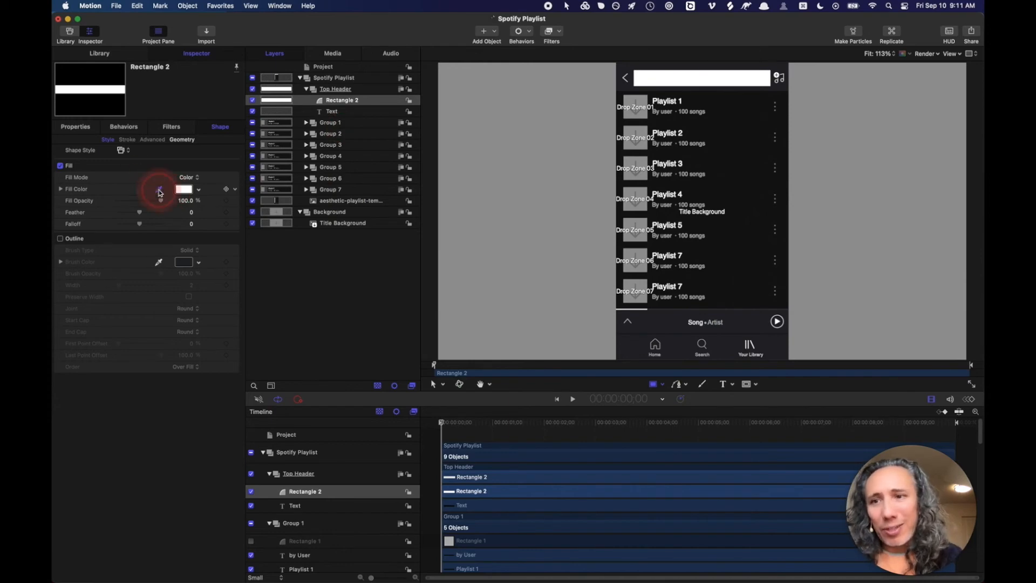
click(664, 89)
key(r)
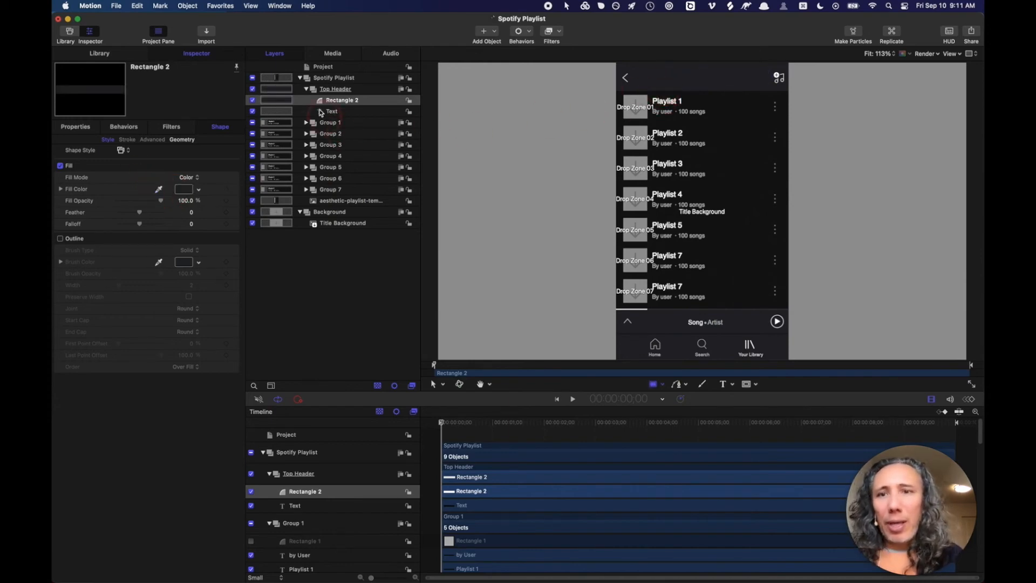
mouse_move(321, 101)
mouse_down()
mouse_move(318, 117)
mouse_move(322, 104)
mouse_up()
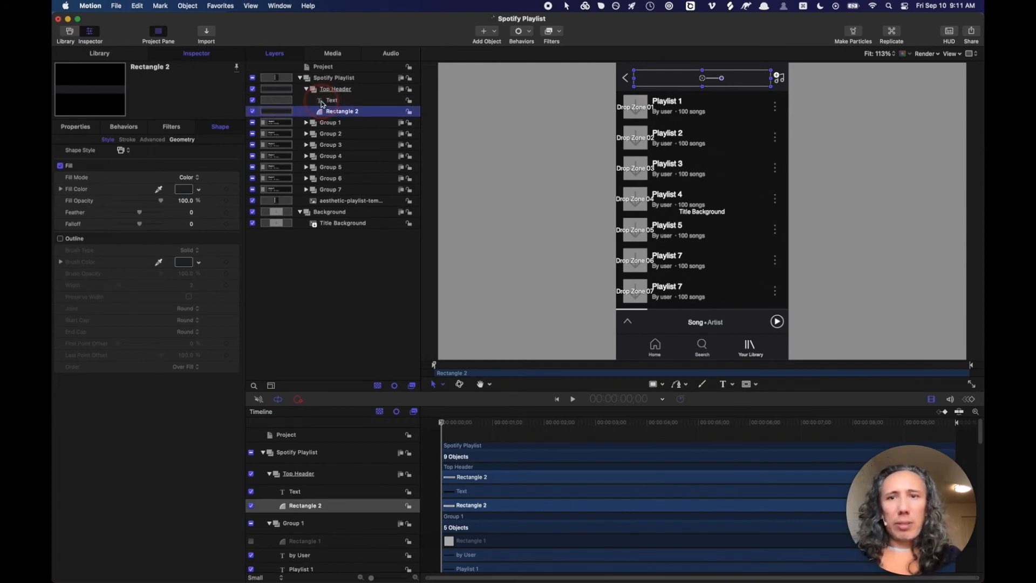
- Change the header Text layer's content to "Person's Playlist"
click(322, 100)
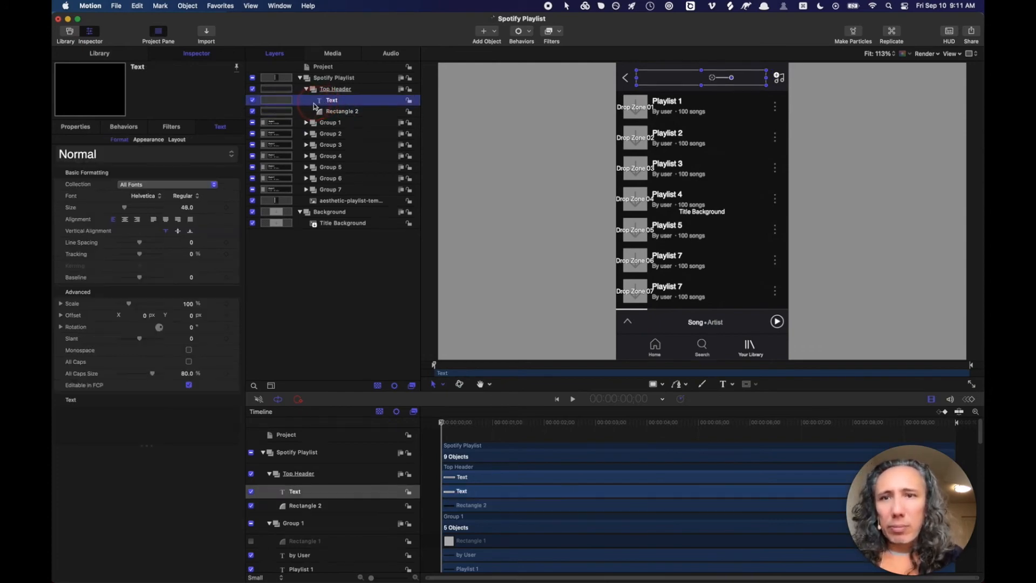
click(147, 430)
click(128, 425)
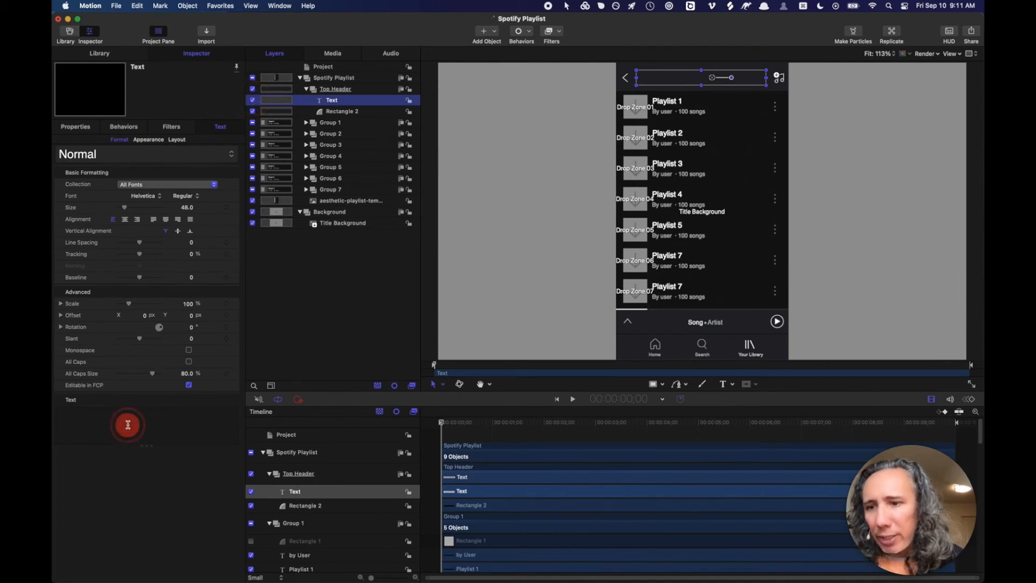
text(Day)
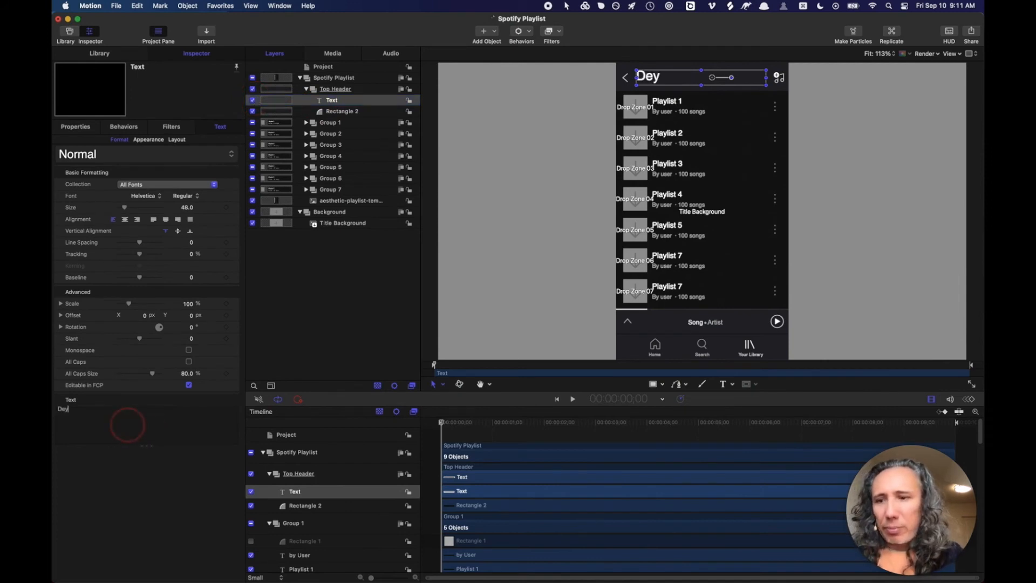
key(BackSpace)
key(BackSpace)
key(BackSpace)
text(P)
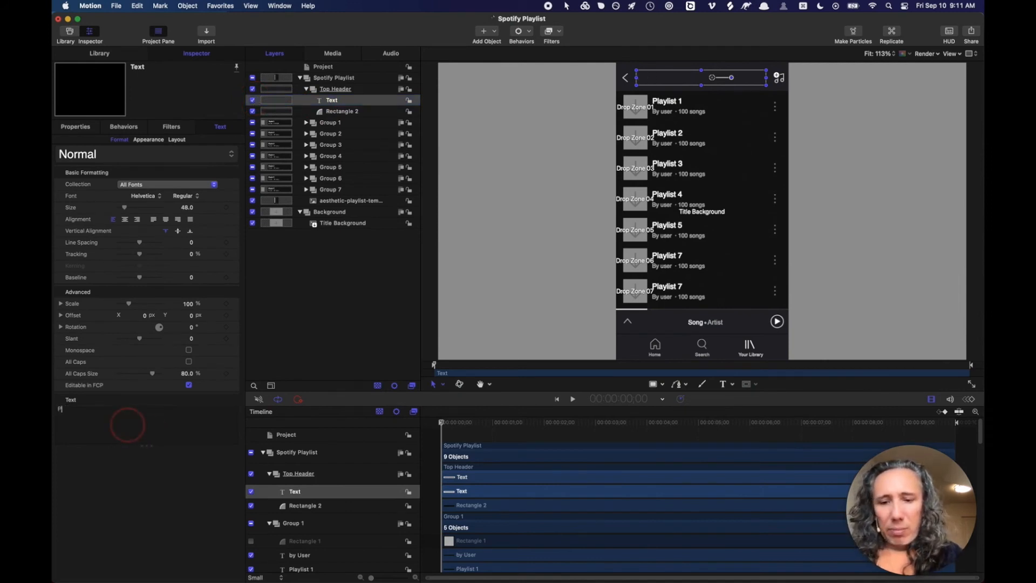
text(erson's)
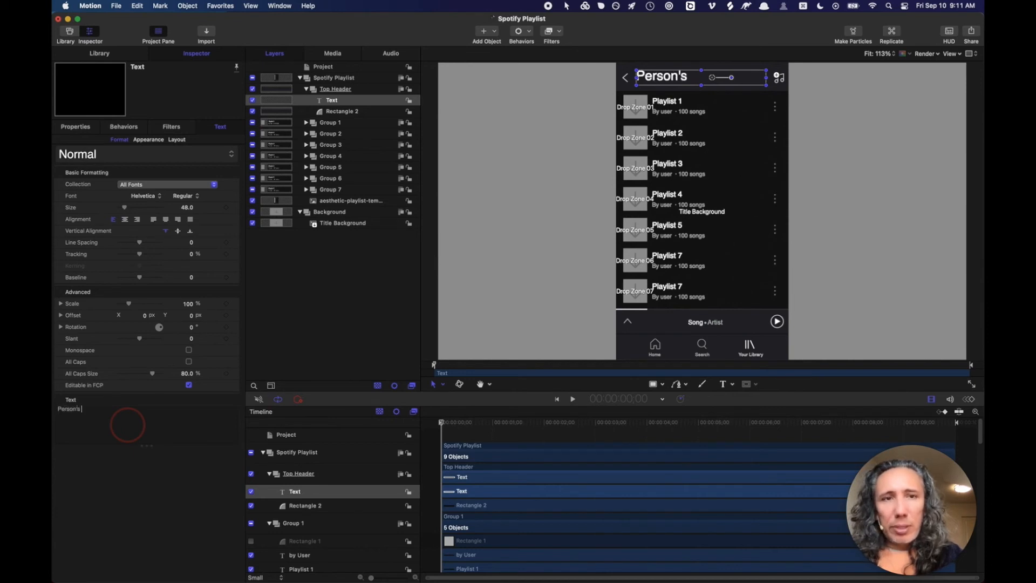
text( Playlist)
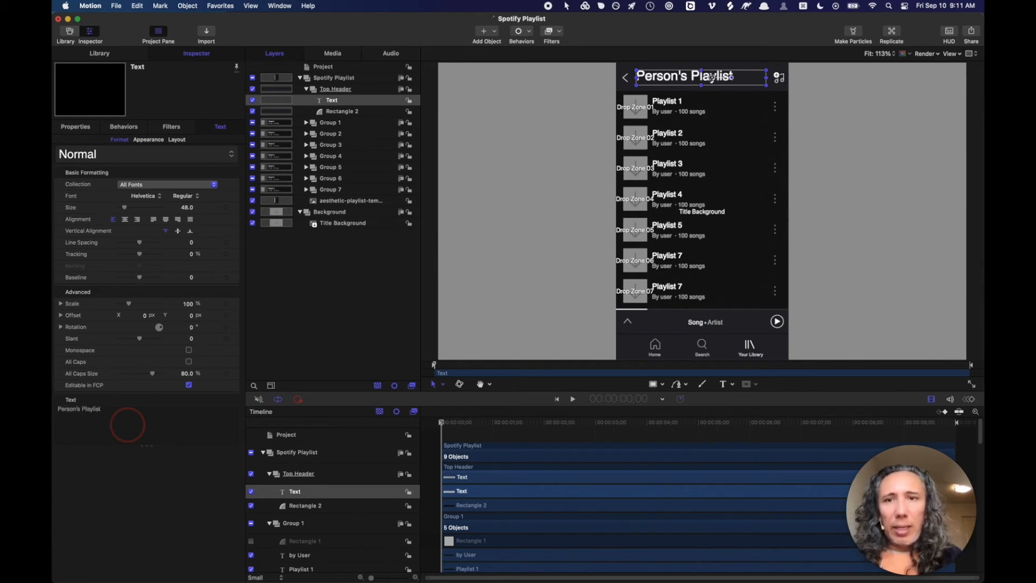
click(254, 110)
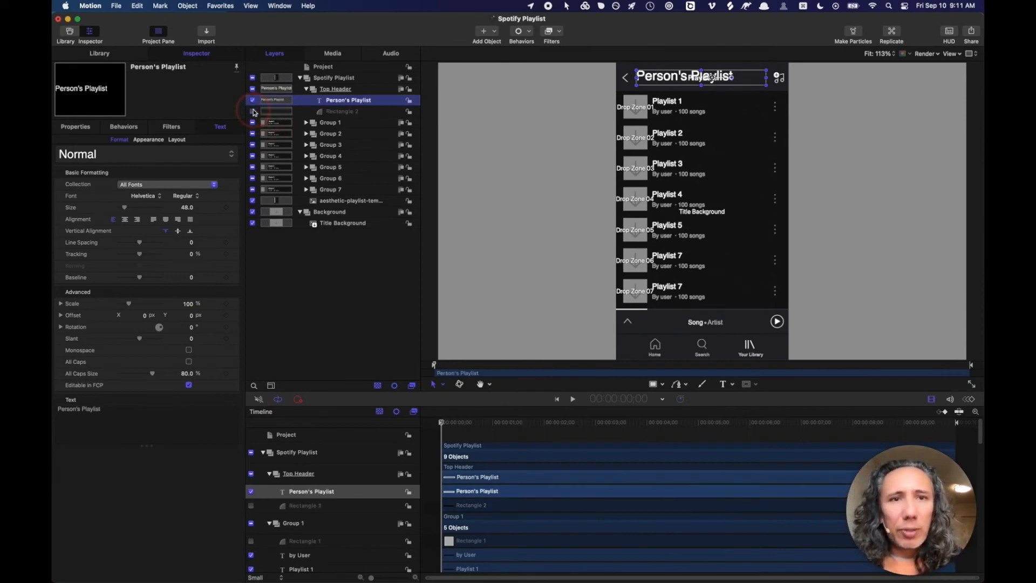
- Set the Person's Playlist title's font size to 29
click(189, 209)
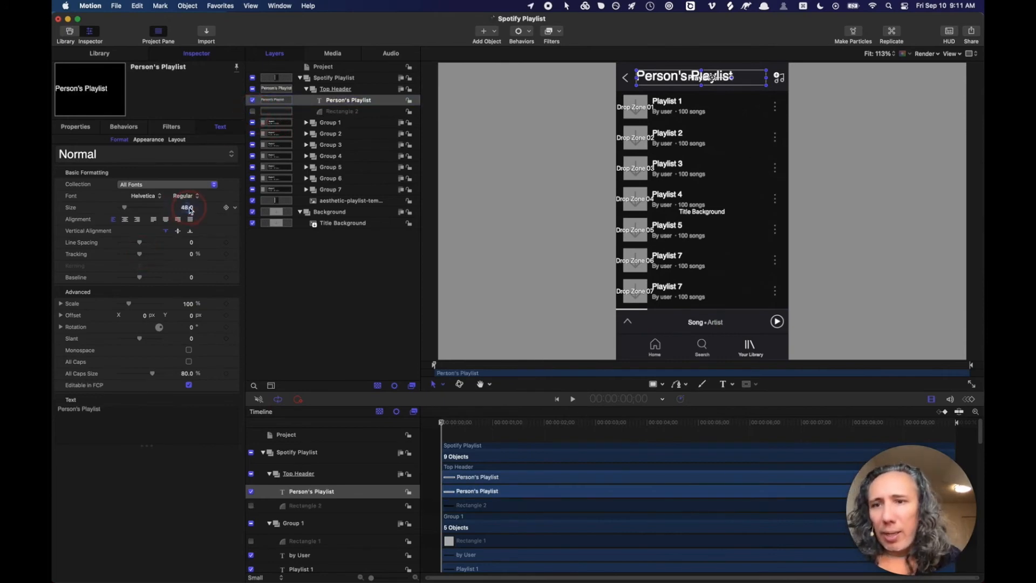
text(20)
key(Return)
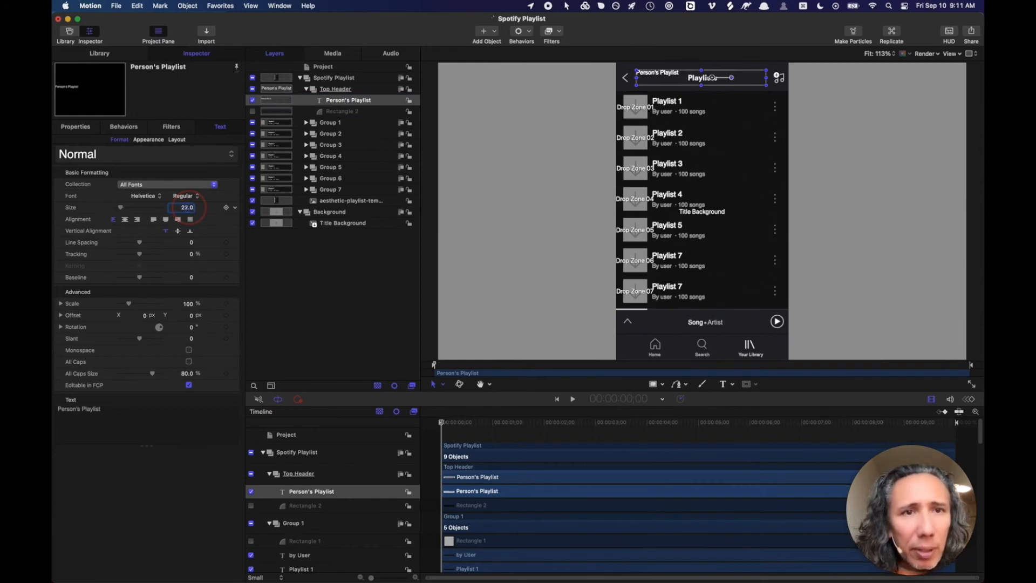
key(Up)
key(Up)
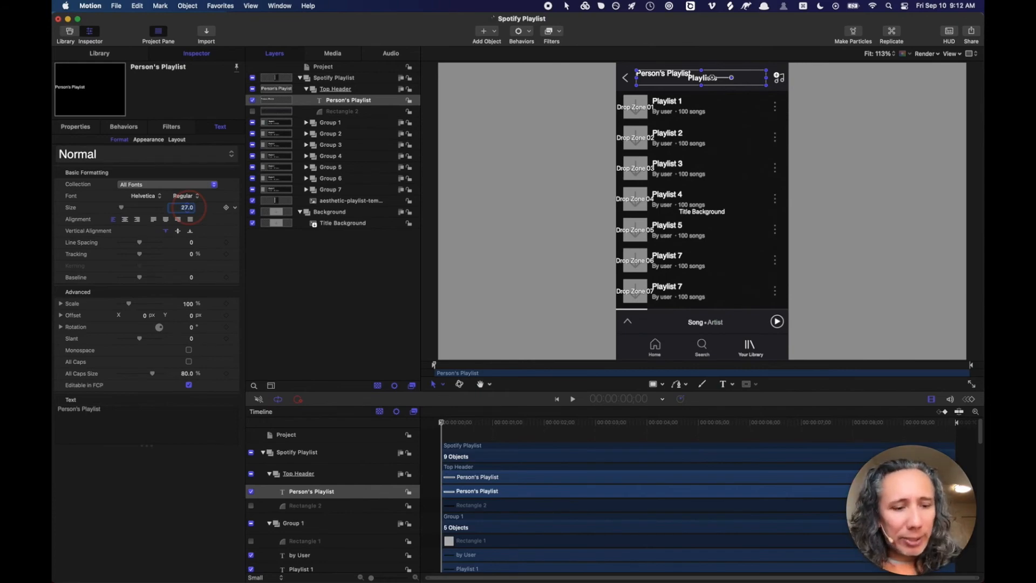
drag(188, 207, 188, 206)
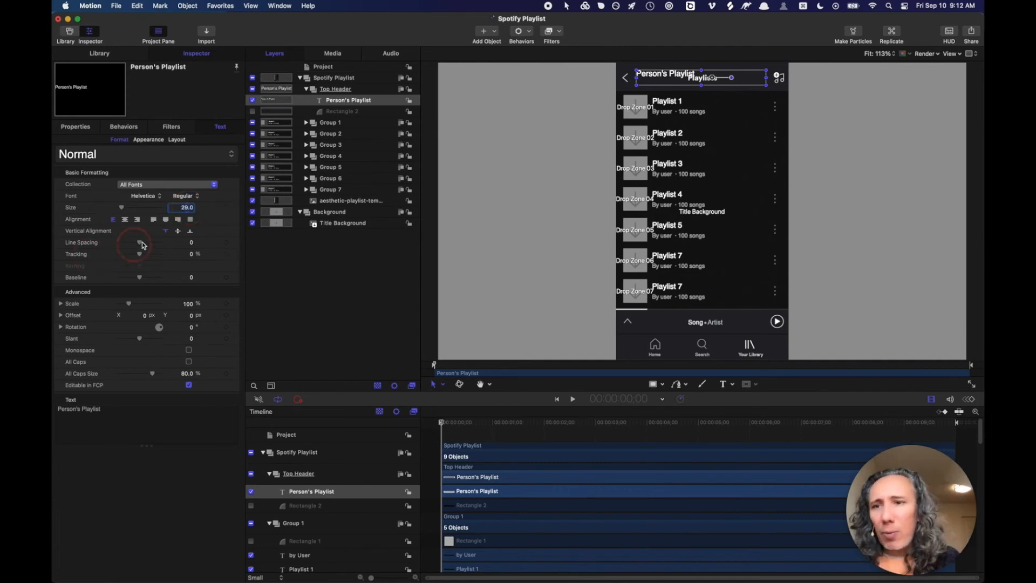
- Centre the title horizontally and vertically, and re-enable Rectangle 2
click(125, 220)
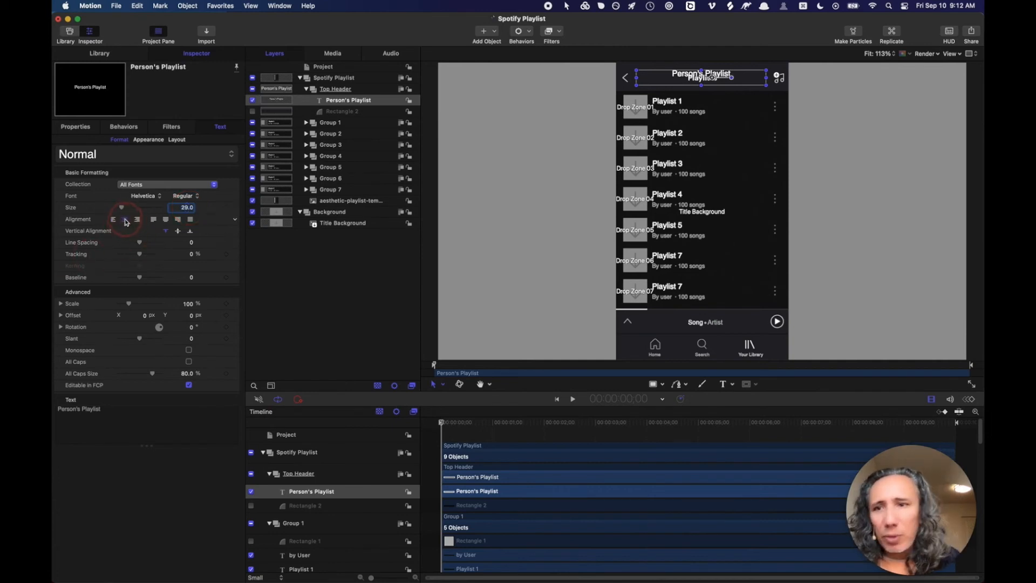
click(178, 231)
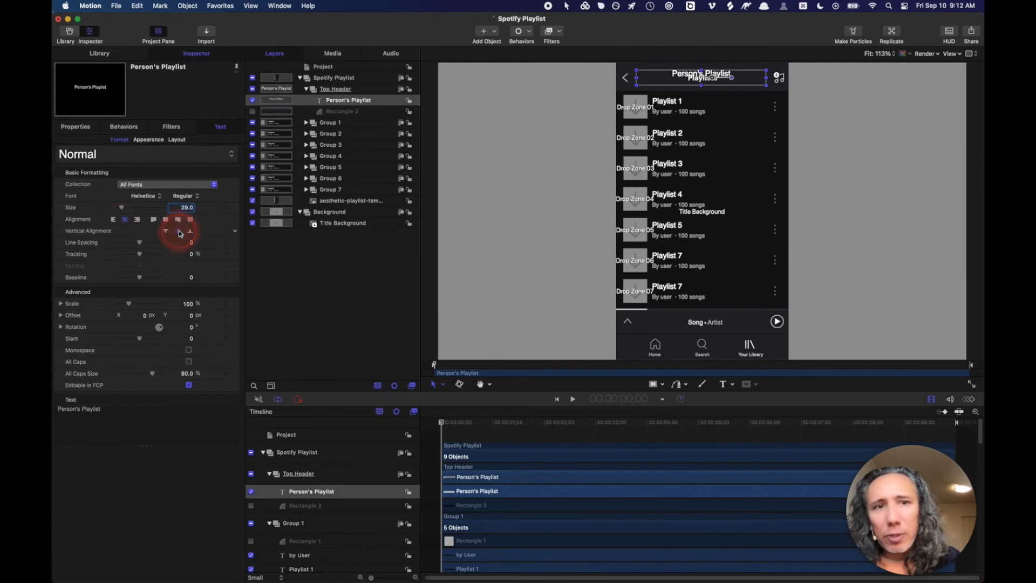
click(252, 112)
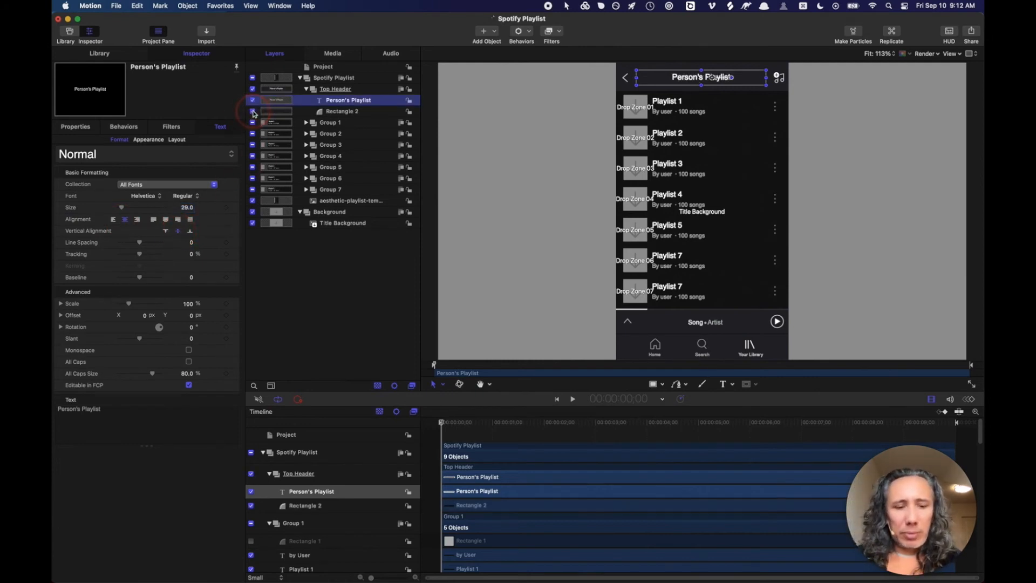
- Preview and save the Spotify Playlist template, then place Final Cut Pro's playhead past the clips
key(super+/)
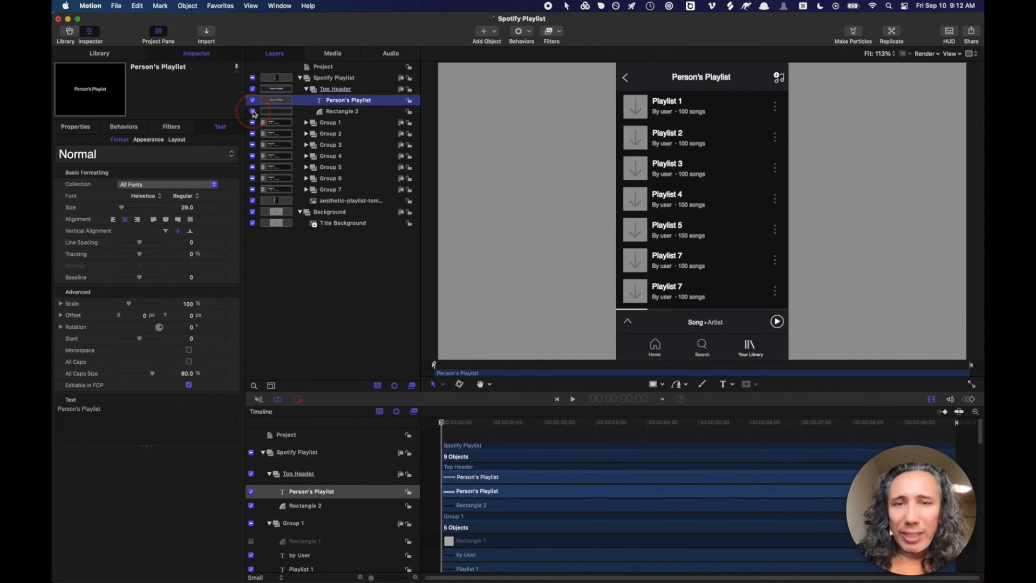
key(super+s)
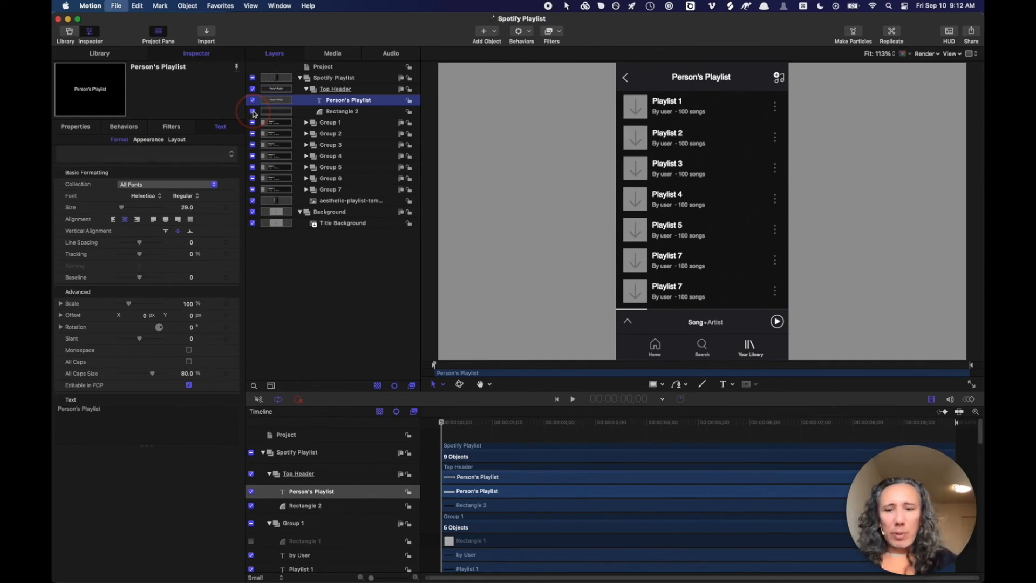
key(super+s)
key(super+Tab)
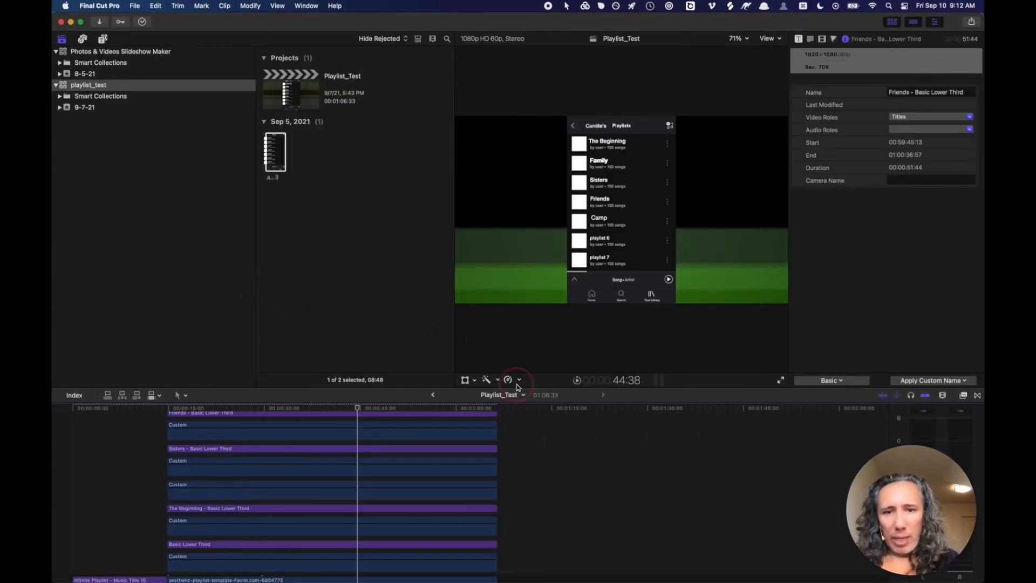
click(513, 408)
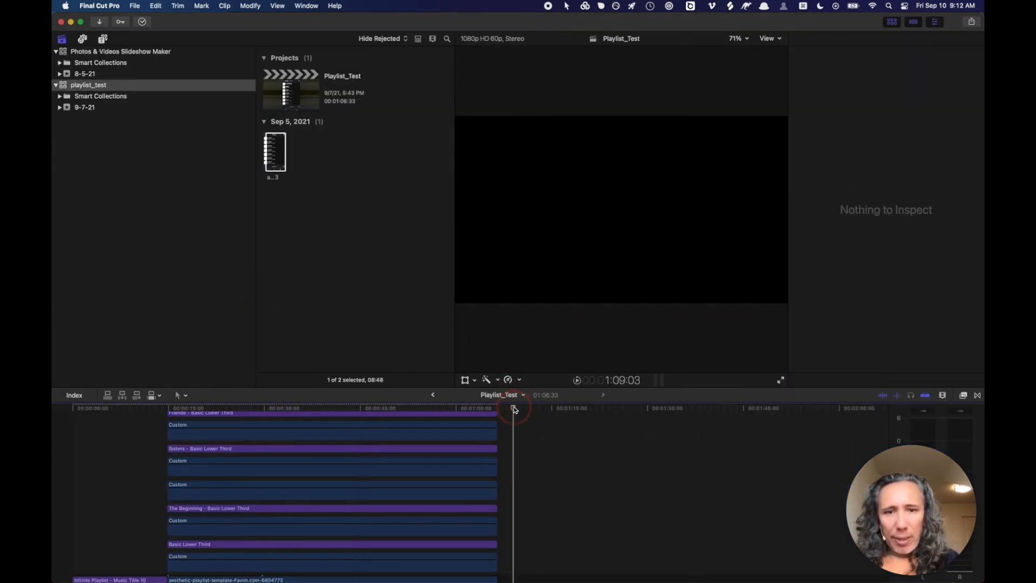
- Drag the Spotify Playlist title from the Judy titles category onto the timeline at the playhead
click(103, 38)
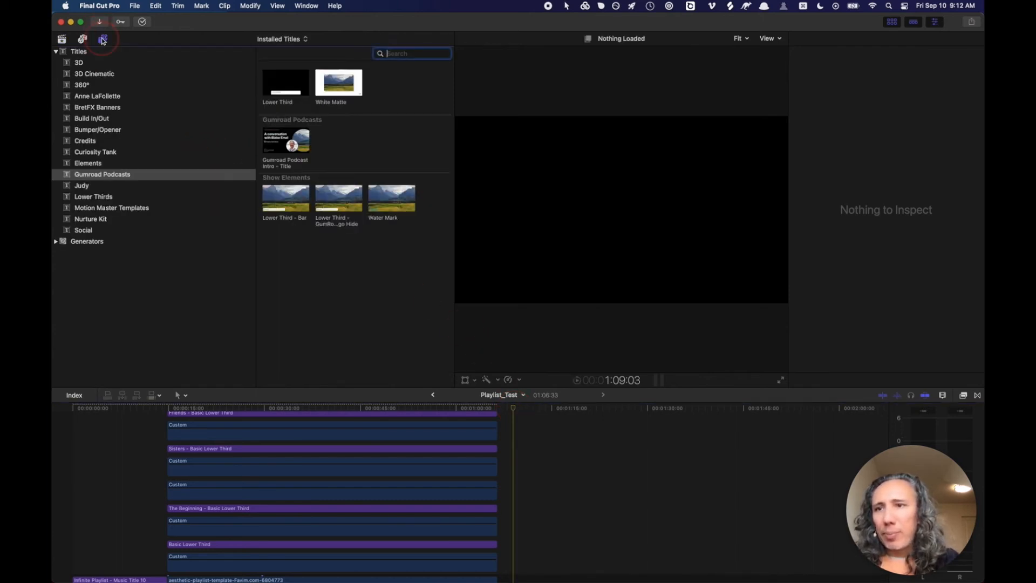
click(84, 185)
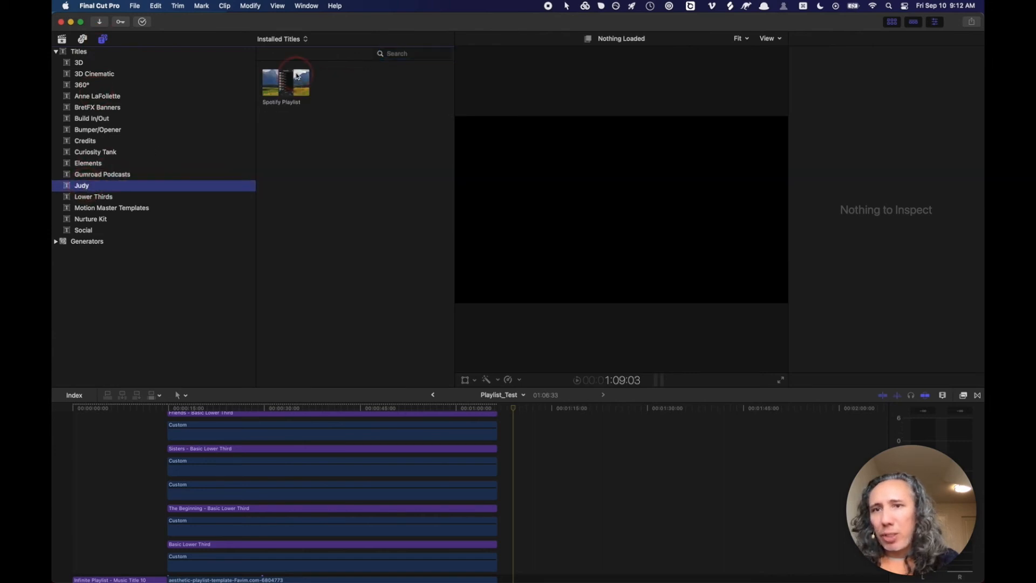
drag(286, 82, 533, 451)
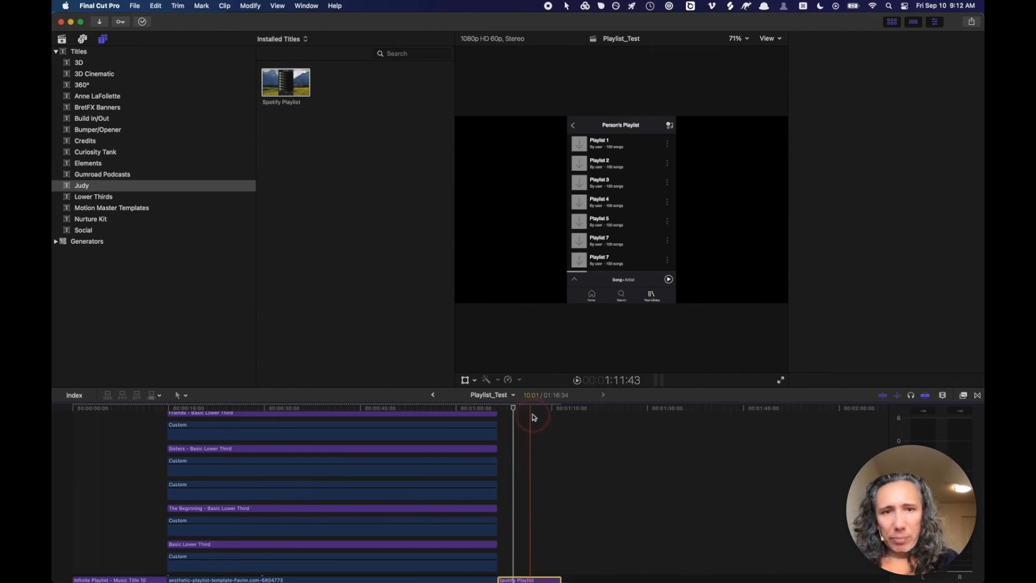
- Hide the browser, park the playhead in the Spotify Playlist clip, and select its Person's Playlist header
click(892, 22)
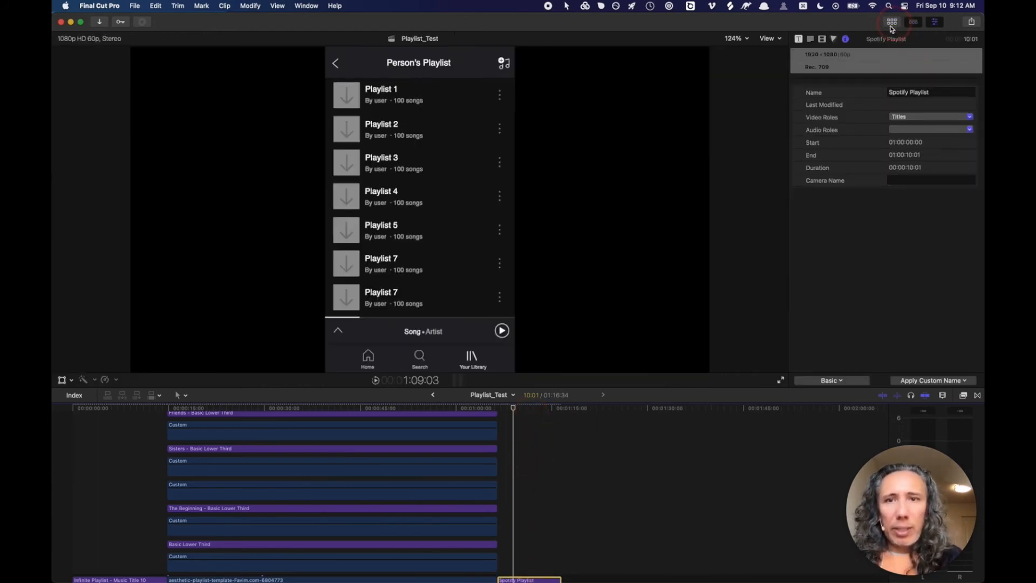
click(530, 408)
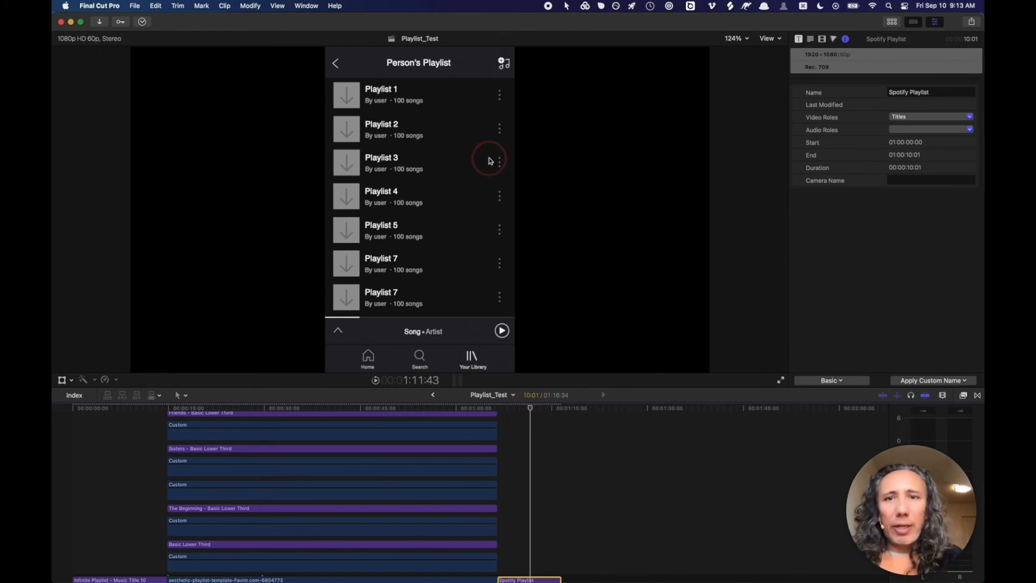
click(438, 64)
click(435, 64)
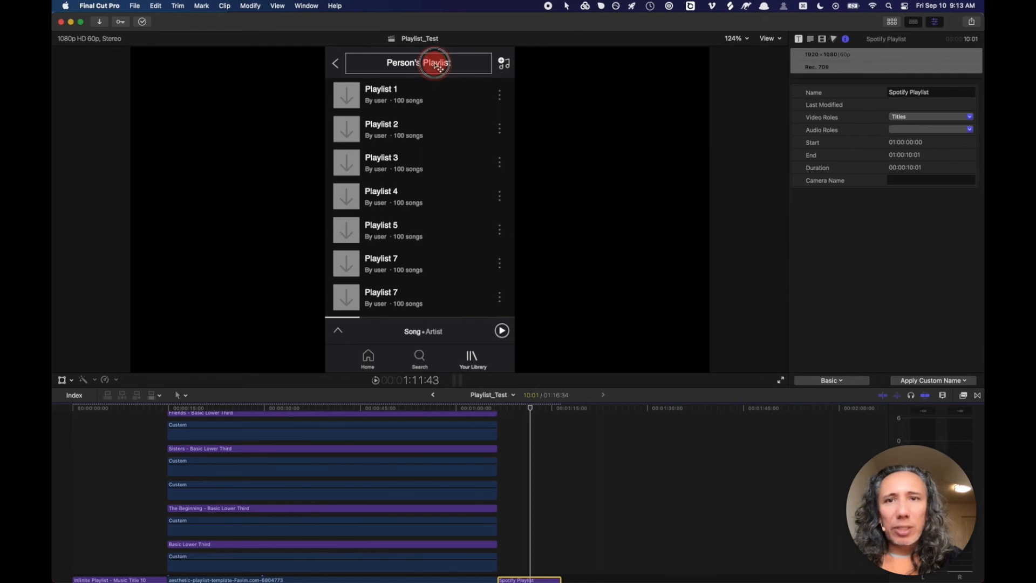
click(435, 64)
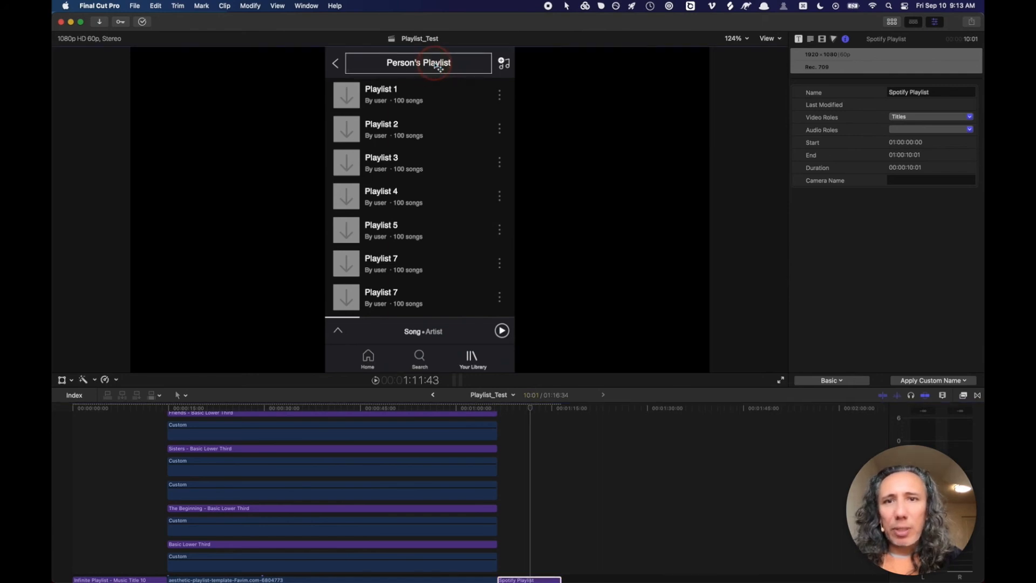
- Replace "Person's" with "Super Duper" in the header's Text field
click(812, 86)
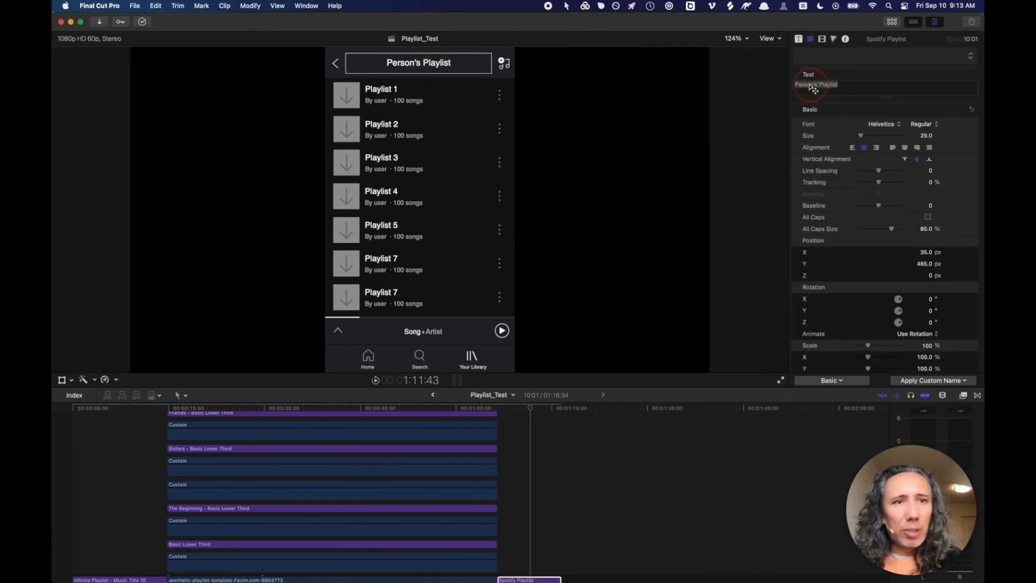
click(809, 86)
triple_click(808, 85)
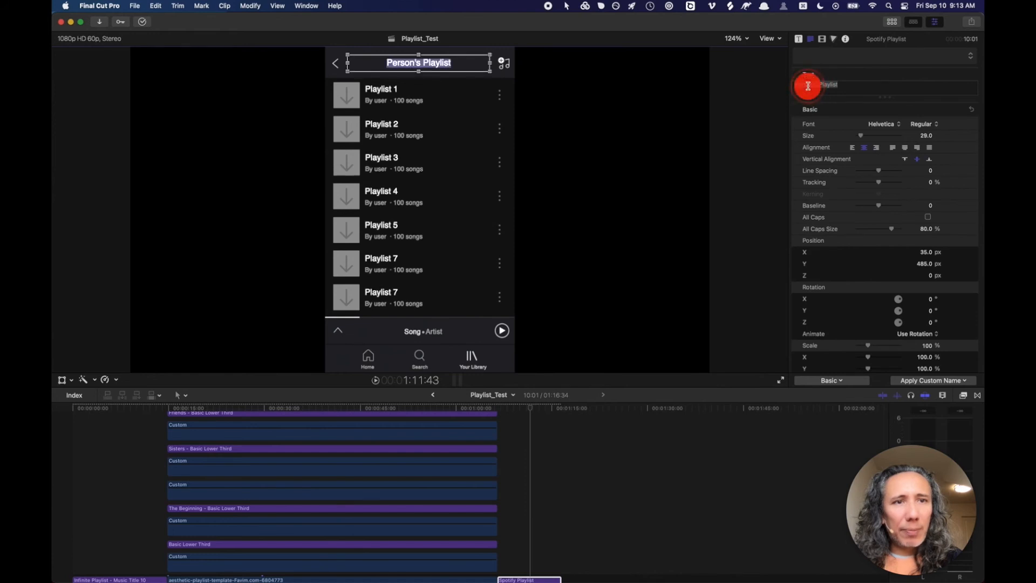
click(813, 87)
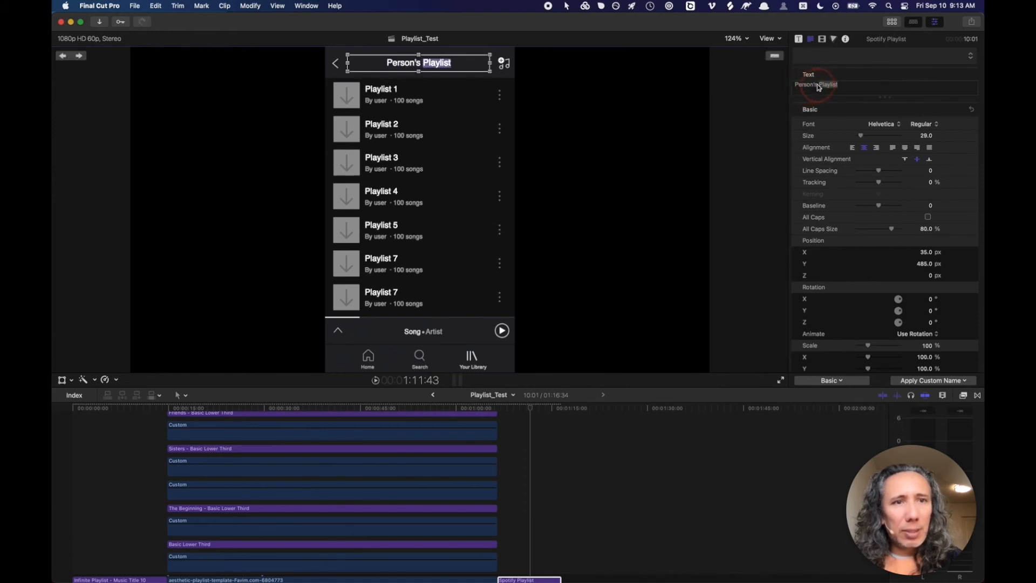
drag(818, 88, 792, 85)
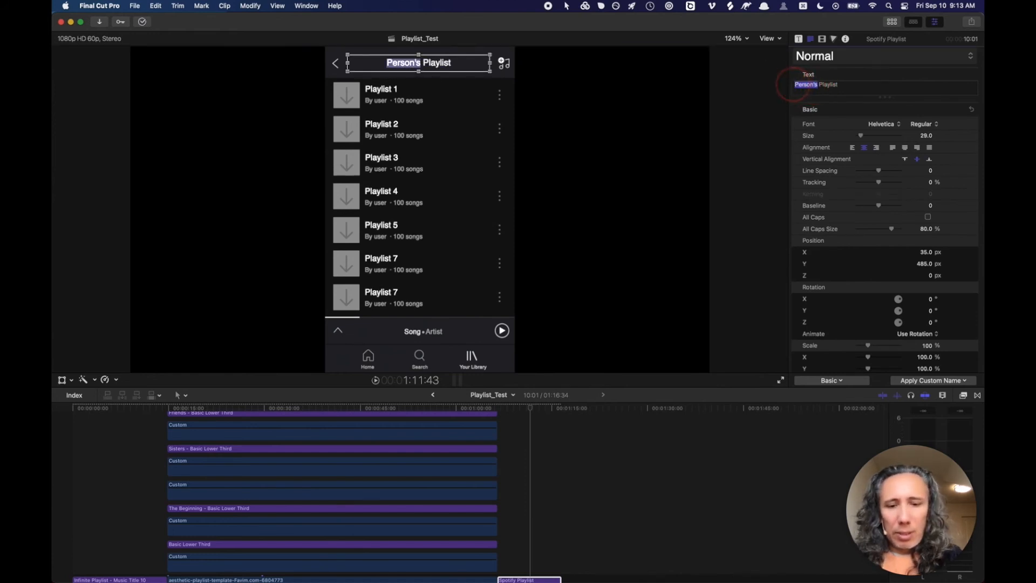
text(Super Duper)
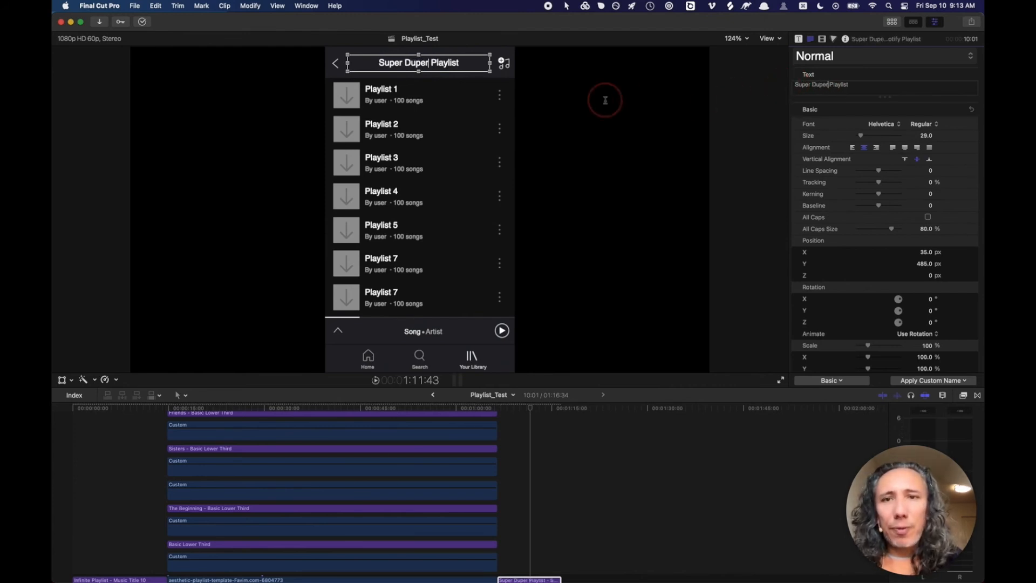
click(383, 89)
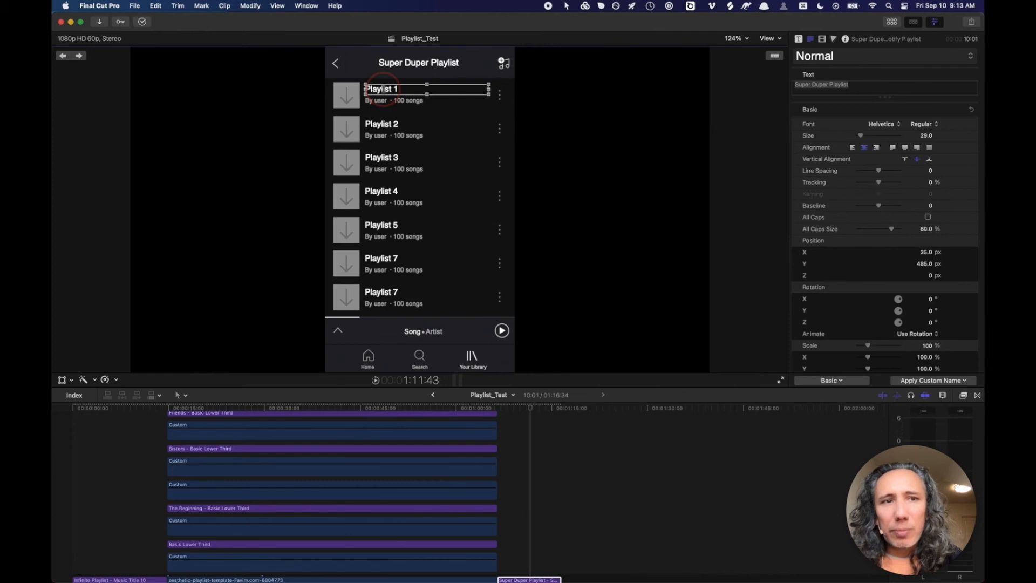
- Rename the first playlist title from Playlist 1 to Happy Fun Music
click(850, 85)
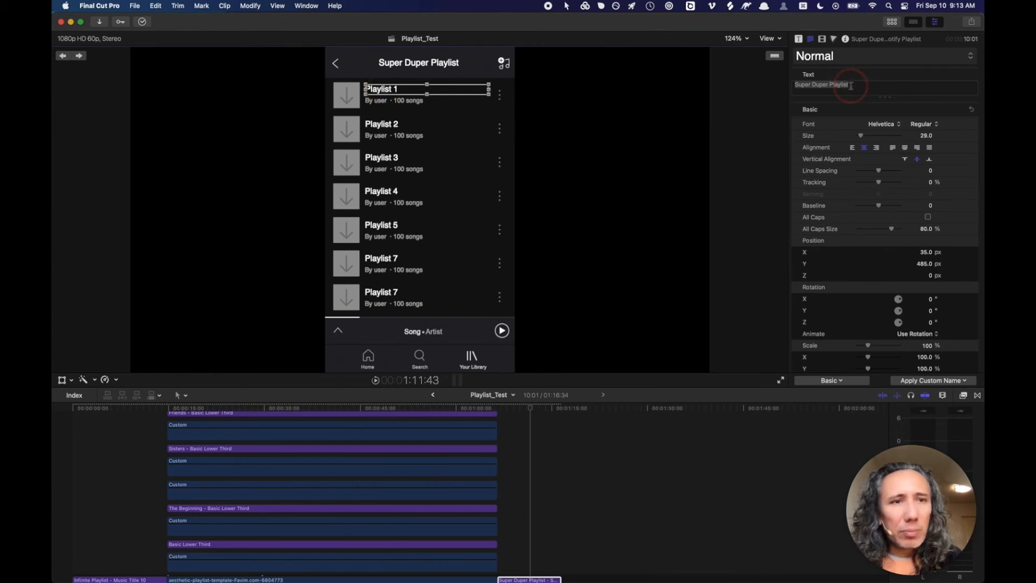
click(821, 87)
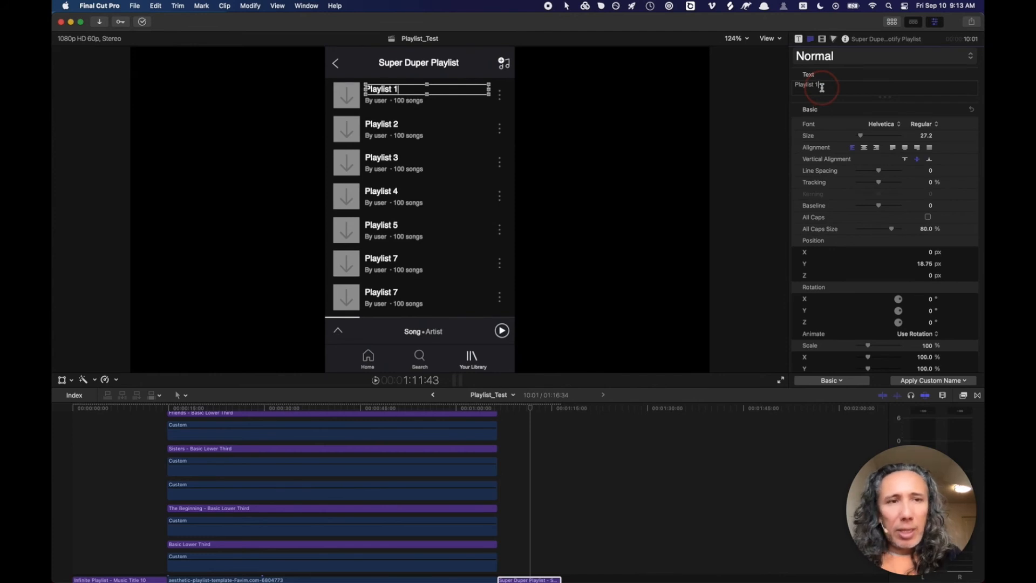
key(BackSpace)
key(BackSpace)
key(BackSpace)
key(BackSpace)
key(BackSpace)
key(BackSpace)
key(BackSpace)
key(BackSpace)
key(BackSpace)
key(BackSpace)
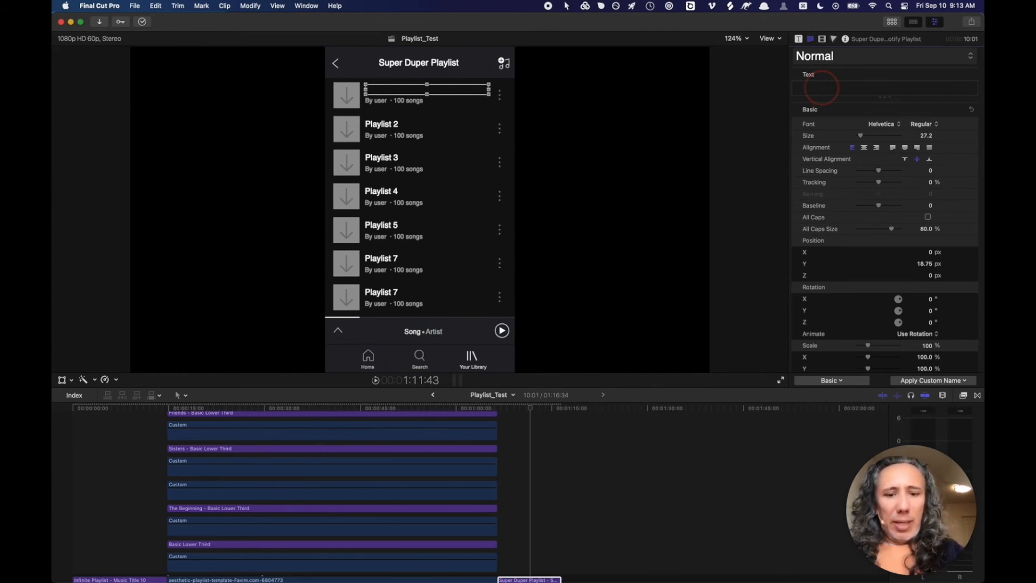
text(Happy)
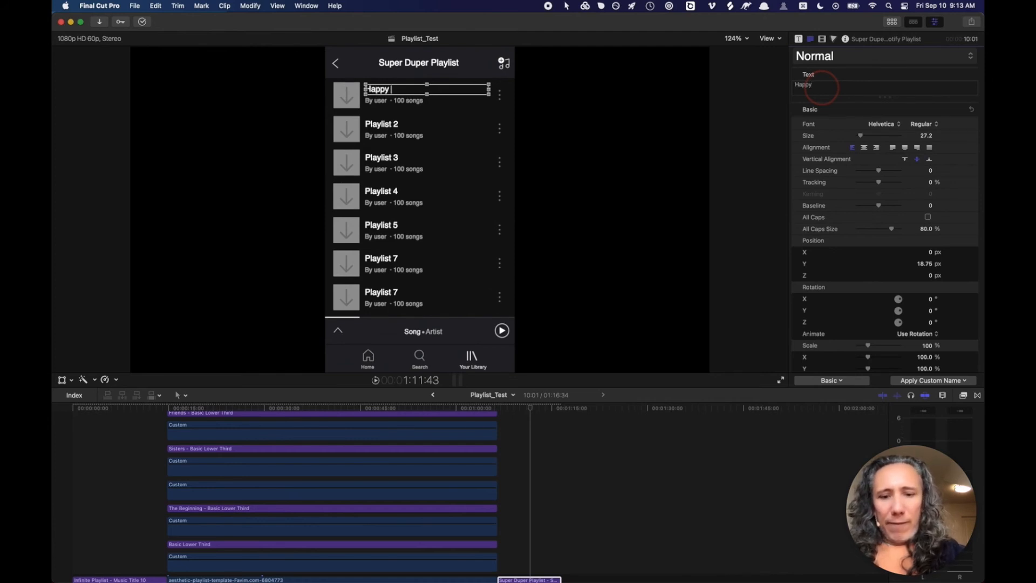
text( Fun Musi)
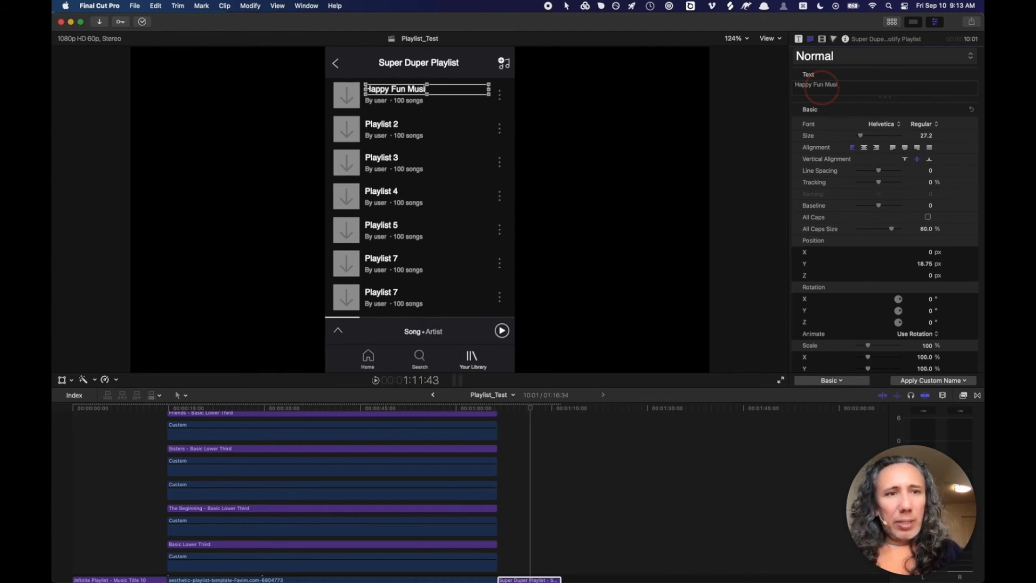
text(c)
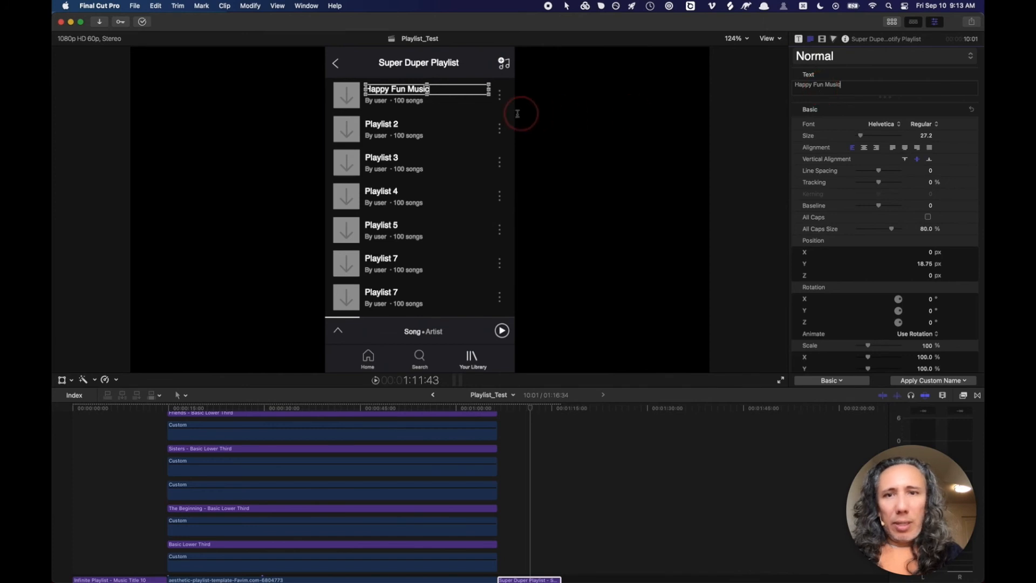
click(383, 101)
- Change the first subtitle to show the author's name and 102 songs
click(383, 101)
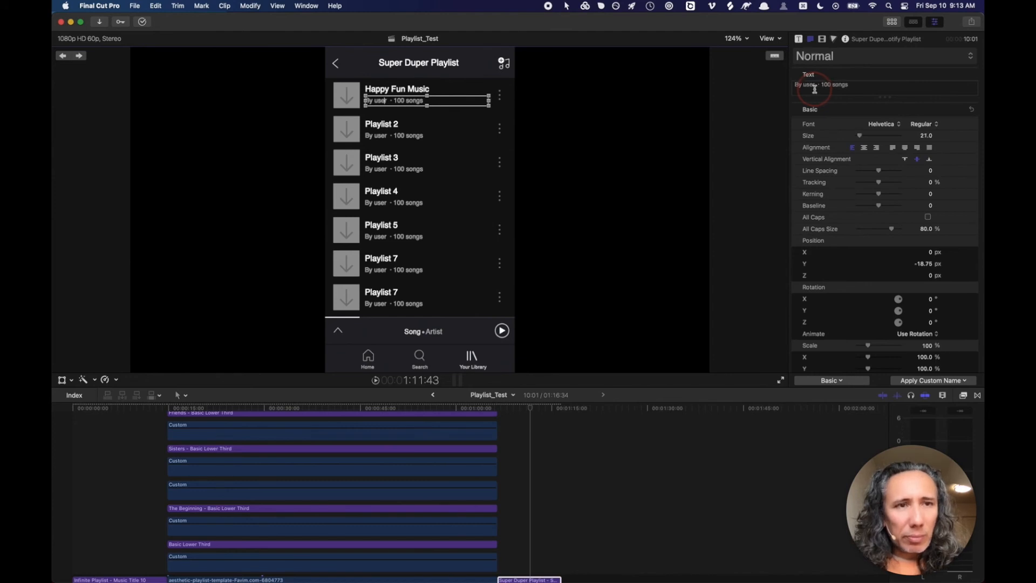
double_click(810, 86)
drag(811, 87, 794, 87)
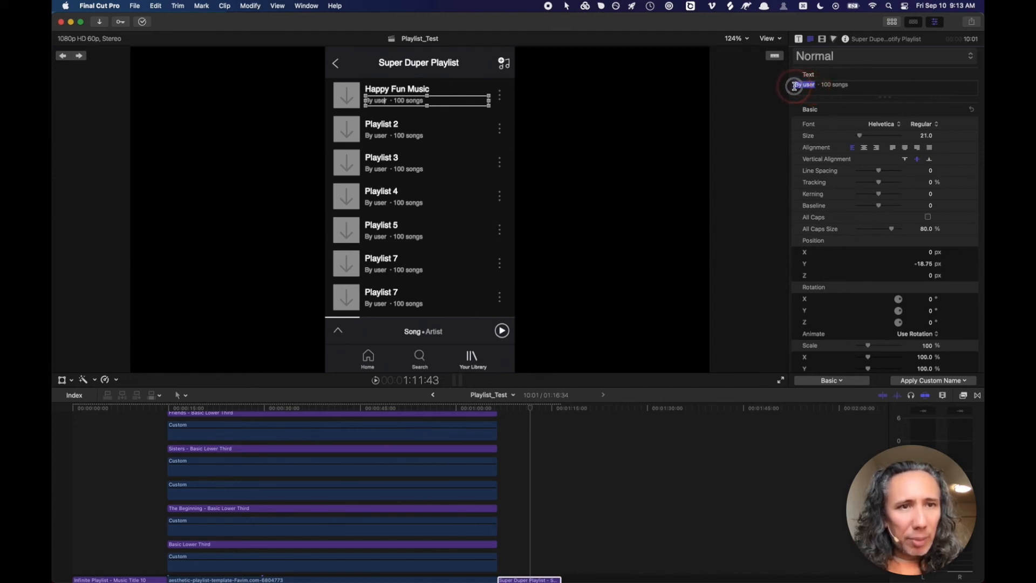
text(Deyson)
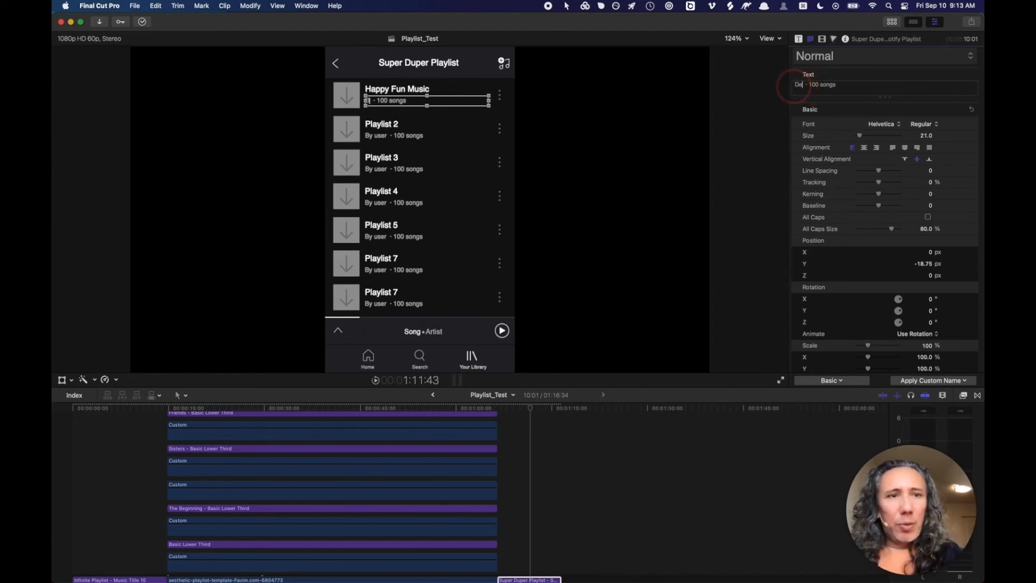
click(827, 85)
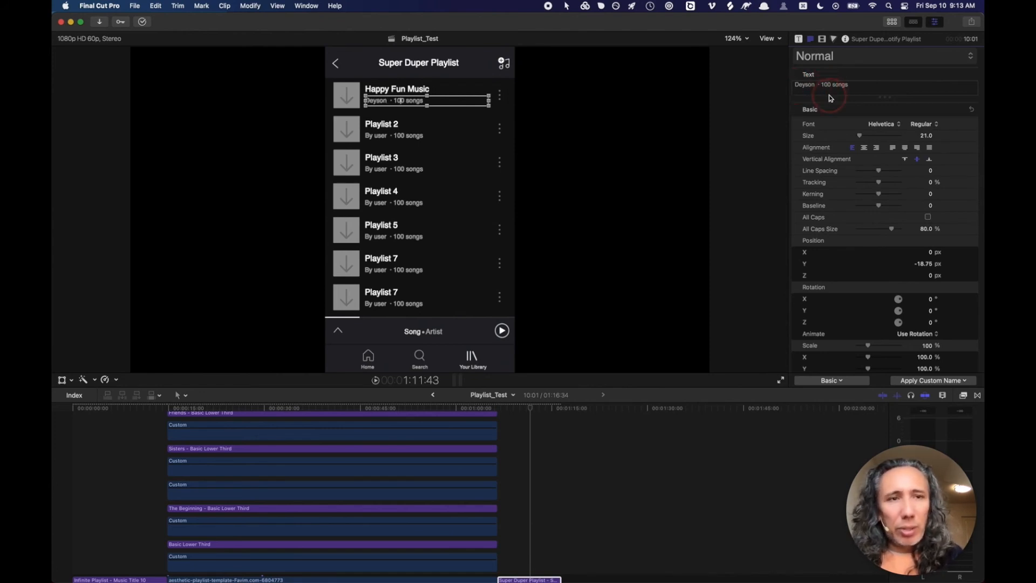
text(2)
key(Delete)
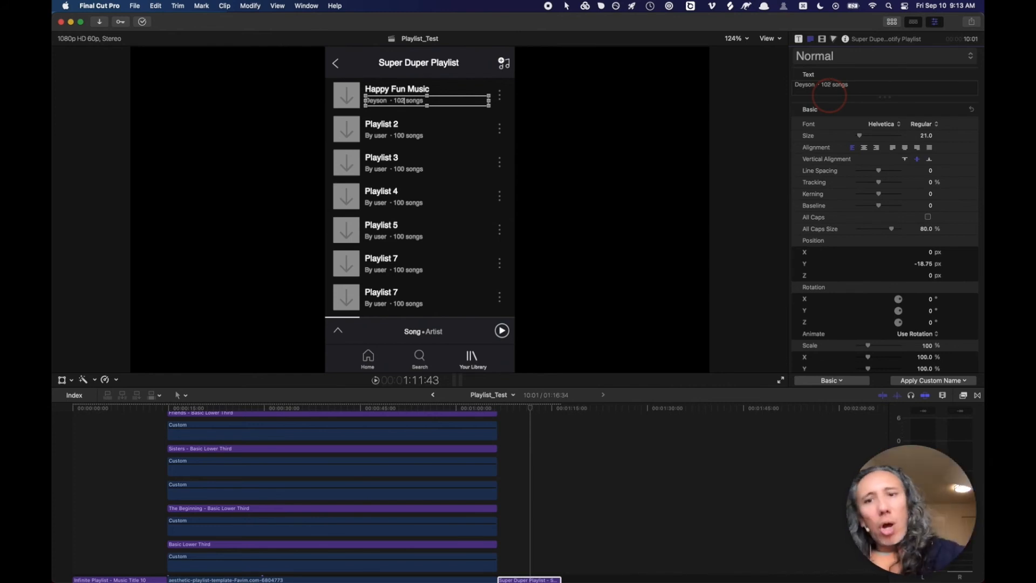
- Rename the Playlist 2 title to Love Music
click(389, 125)
click(853, 91)
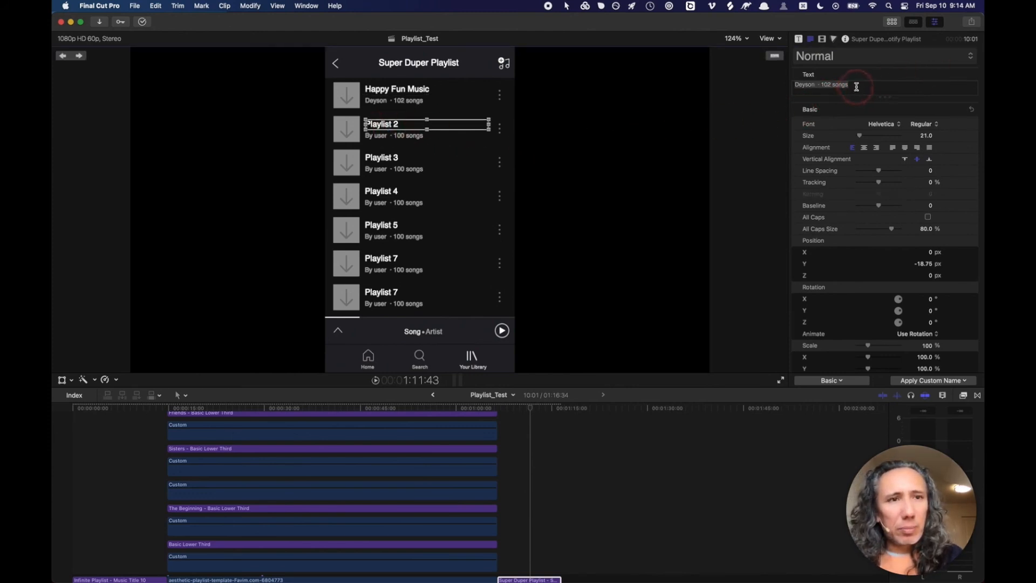
triple_click(854, 86)
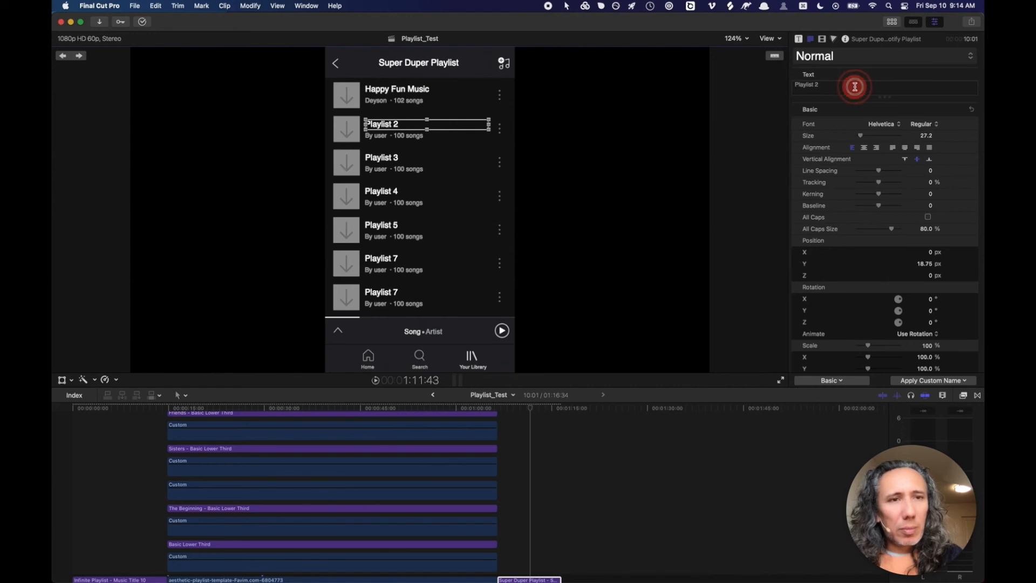
text(Love Music)
click(353, 127)
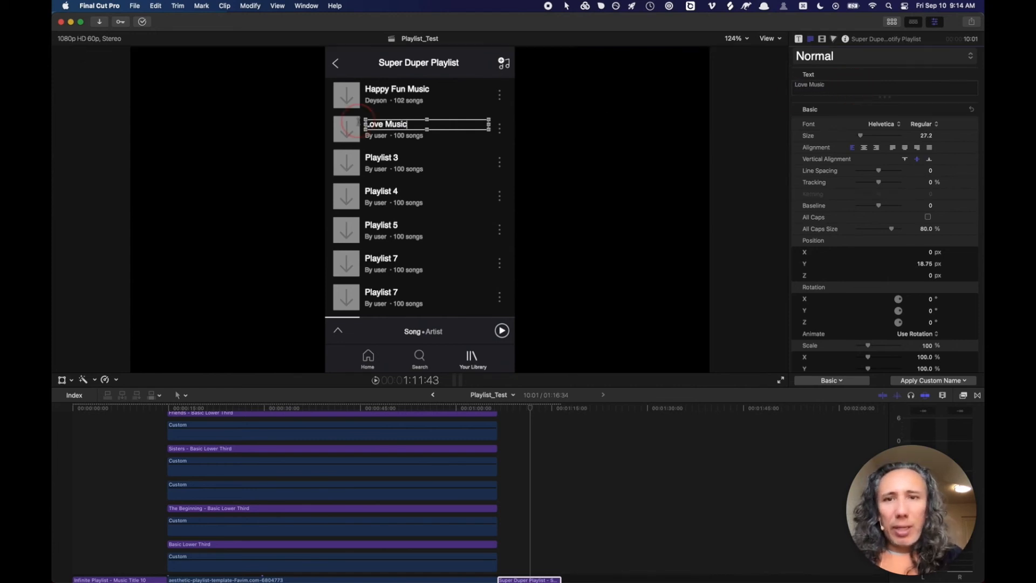
- Change the second subtitle to show the author's name and 110 songs
click(371, 134)
click(674, 126)
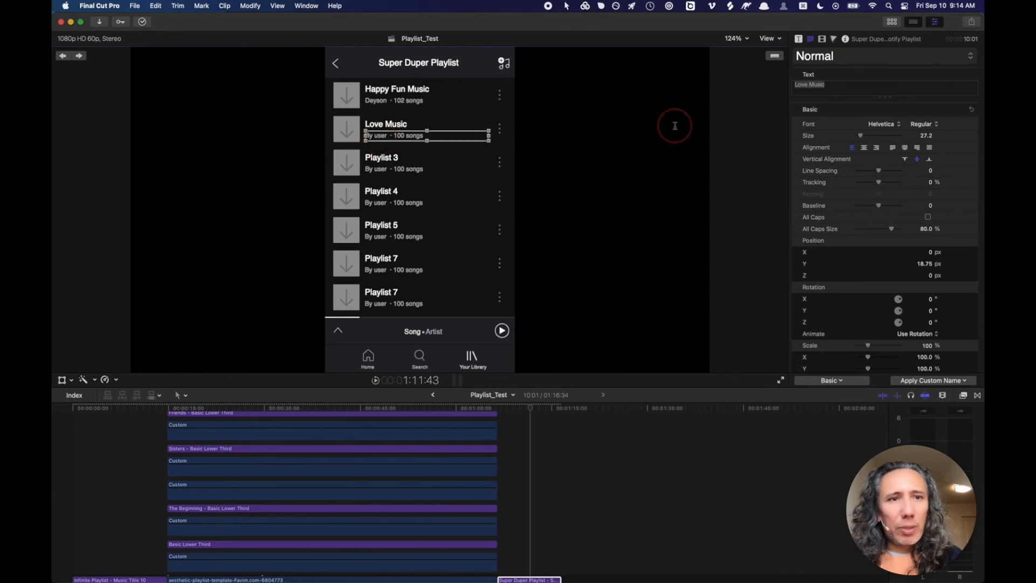
click(811, 87)
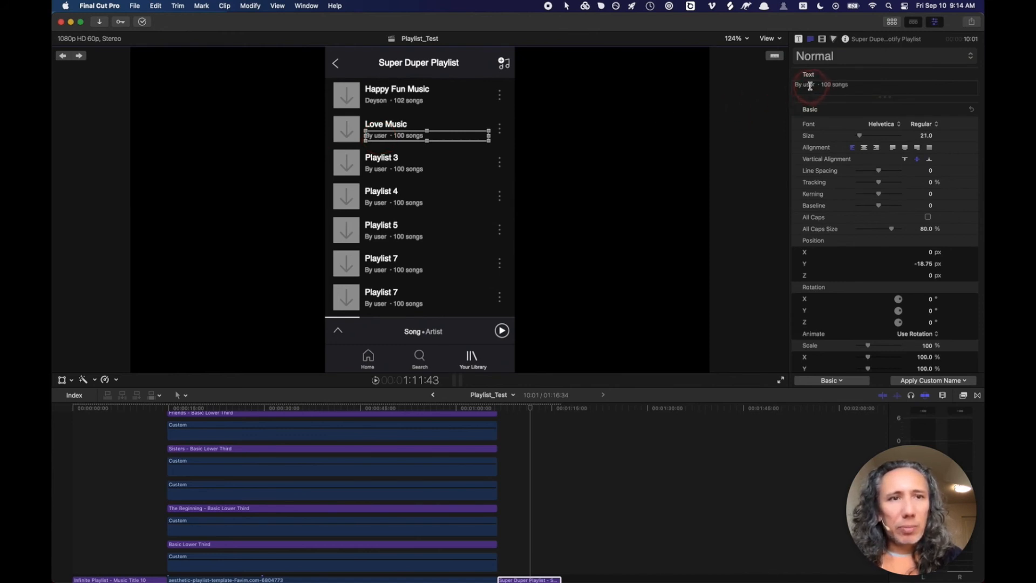
drag(814, 86, 793, 86)
text(D)
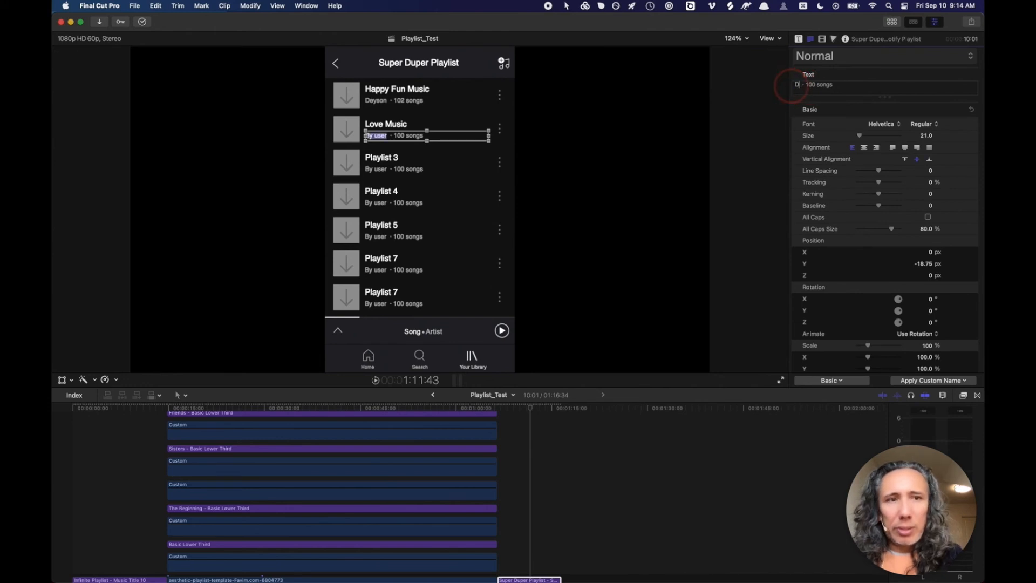
text(eyson)
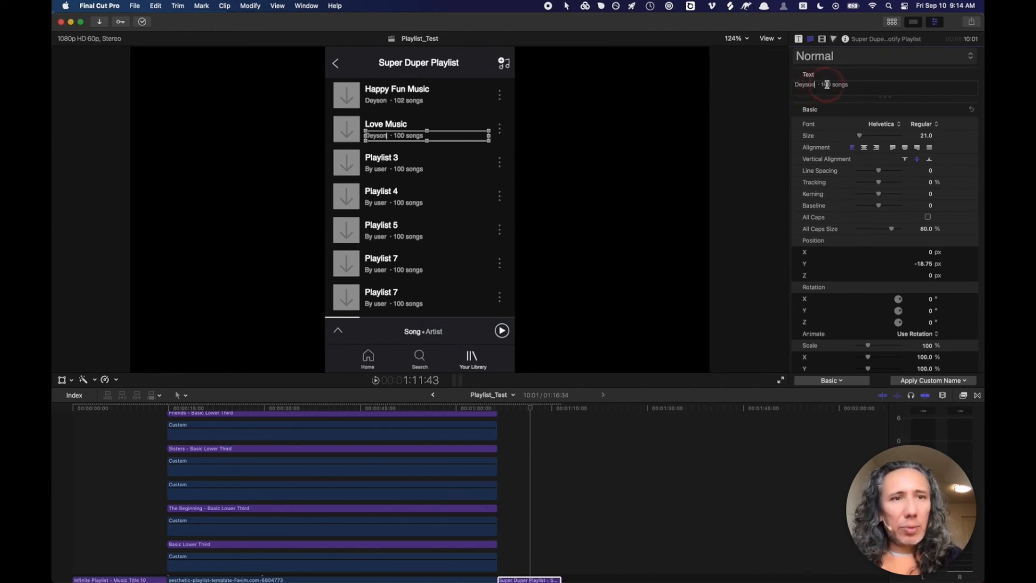
double_click(829, 84)
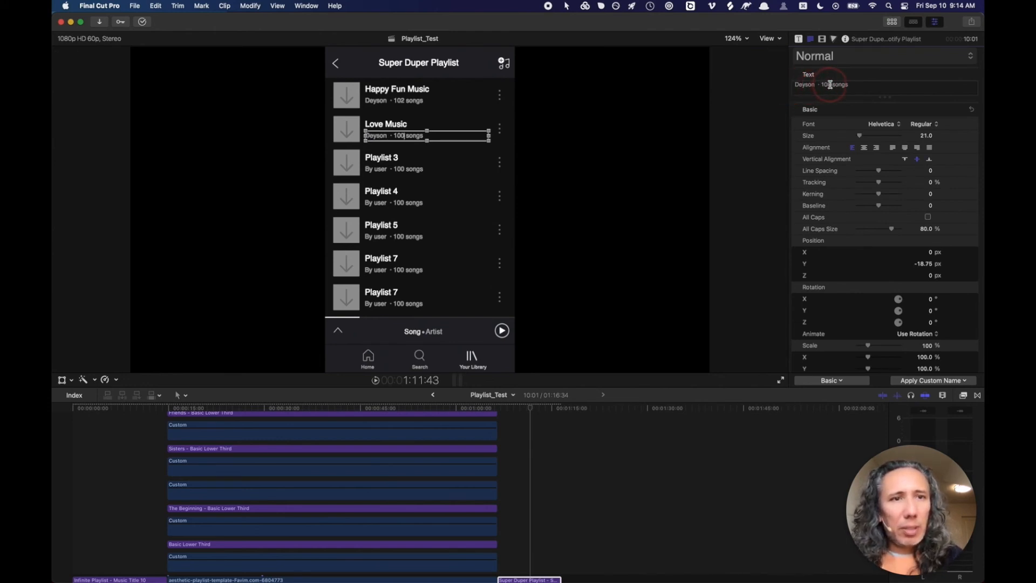
text(110)
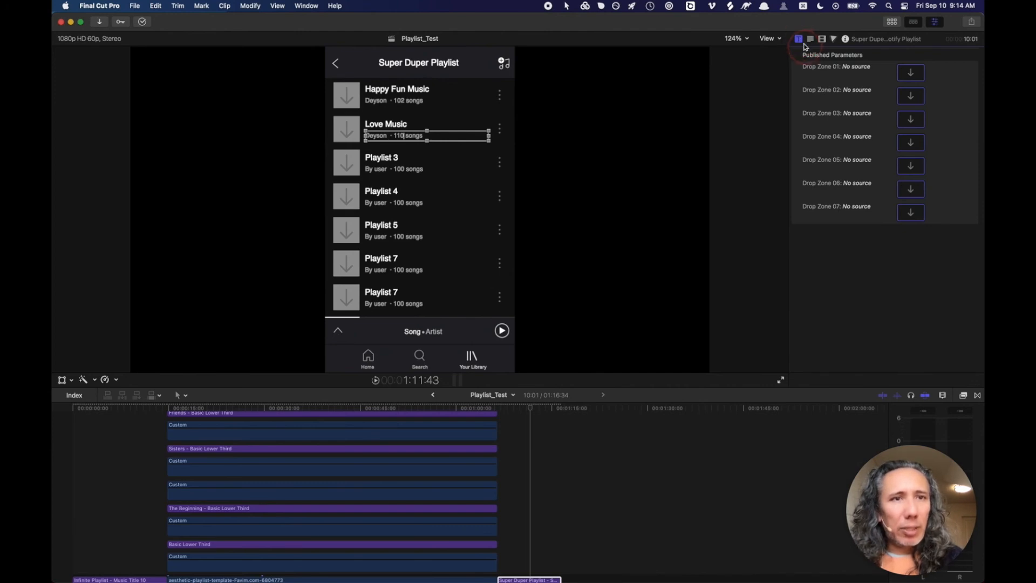
- Fill the first drop zone with the guitar photo from the Photos & Videos Slideshow Maker library
click(910, 74)
click(891, 23)
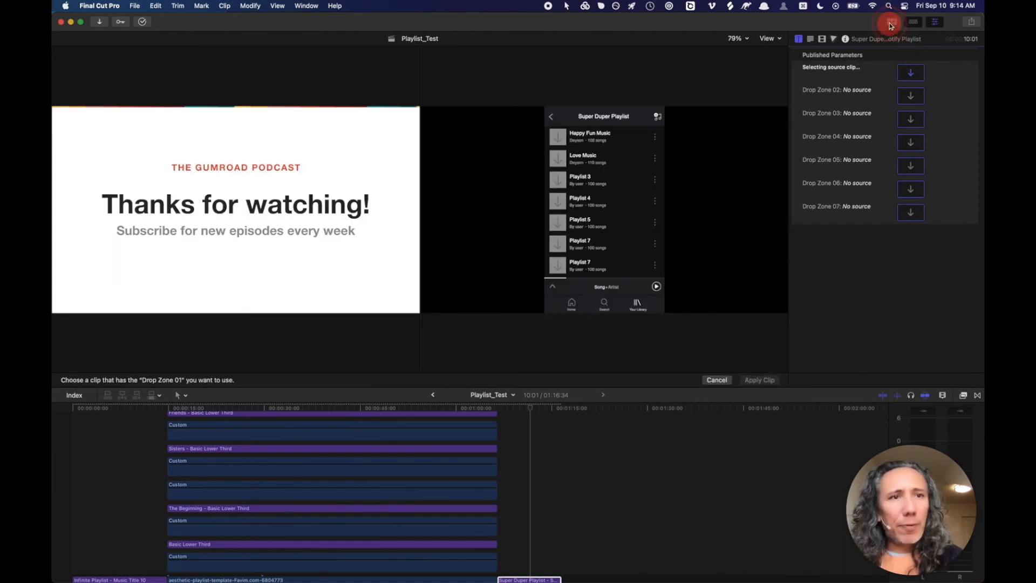
click(84, 52)
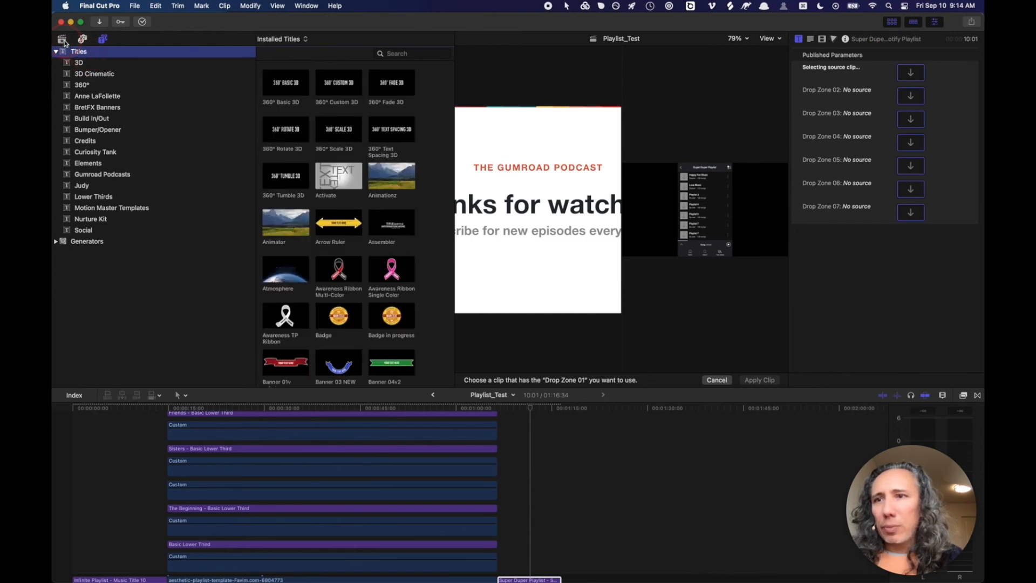
click(62, 40)
click(88, 51)
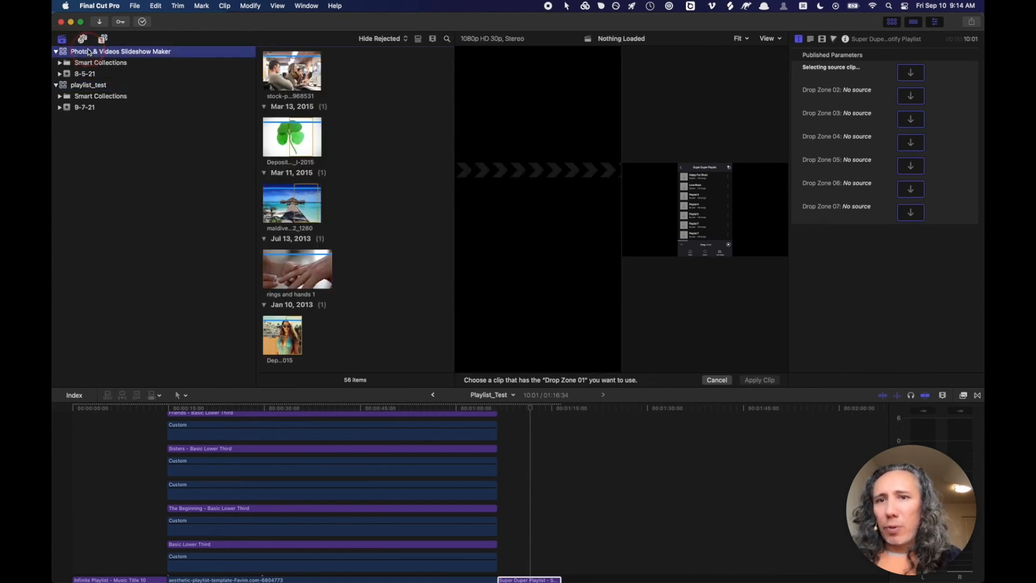
click(351, 142)
scroll(352, 141, down, 1)
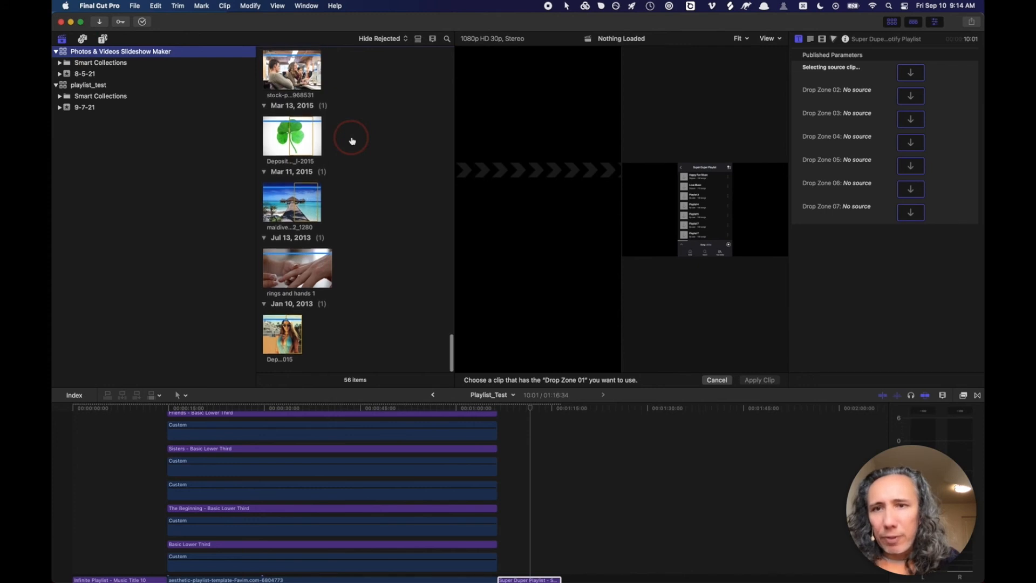
scroll(351, 140, up, 5)
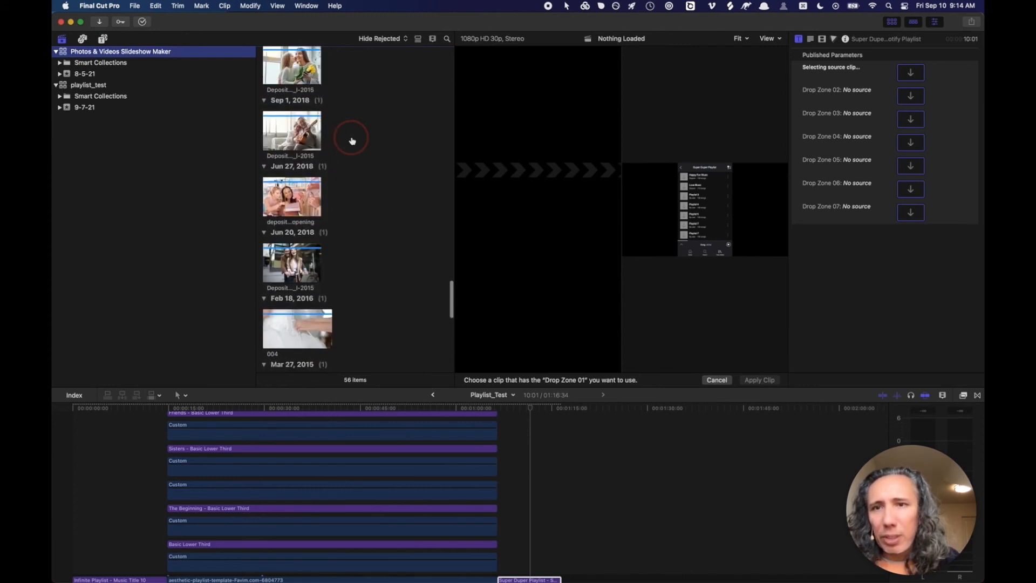
click(292, 64)
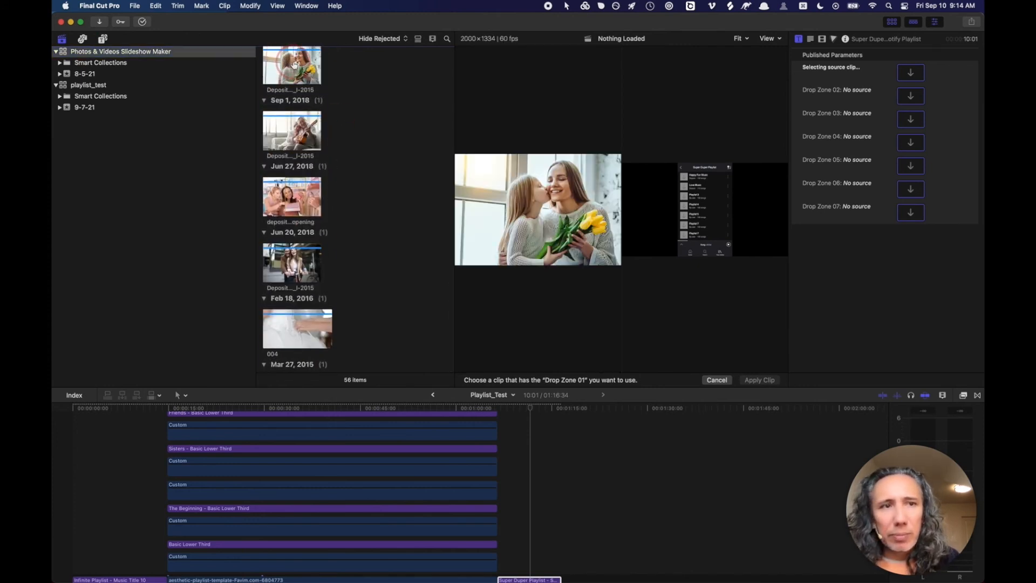
click(302, 132)
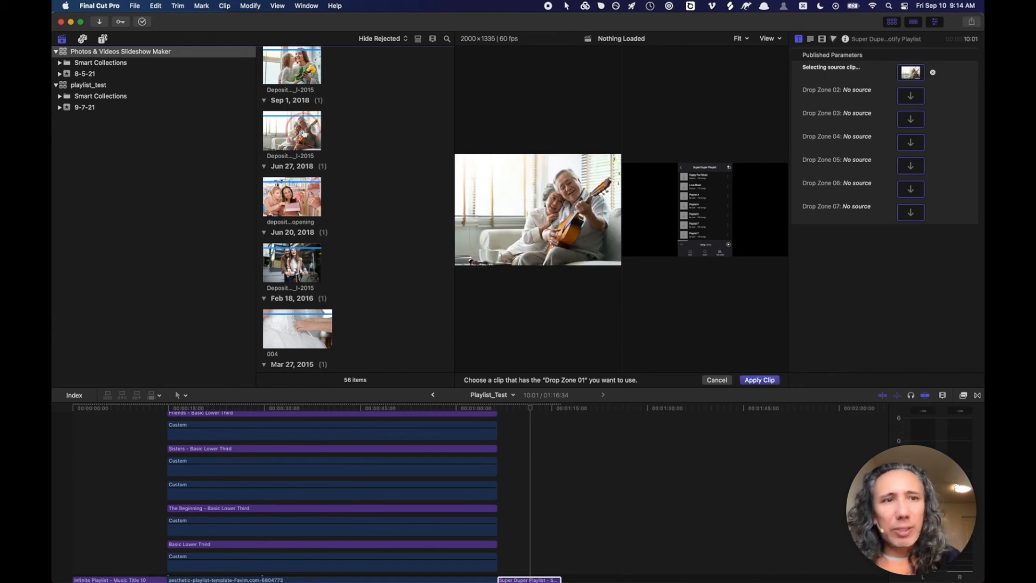
- Fill drop zones two to four with the shopping, woman-with-dogs and happy couple photos
click(912, 96)
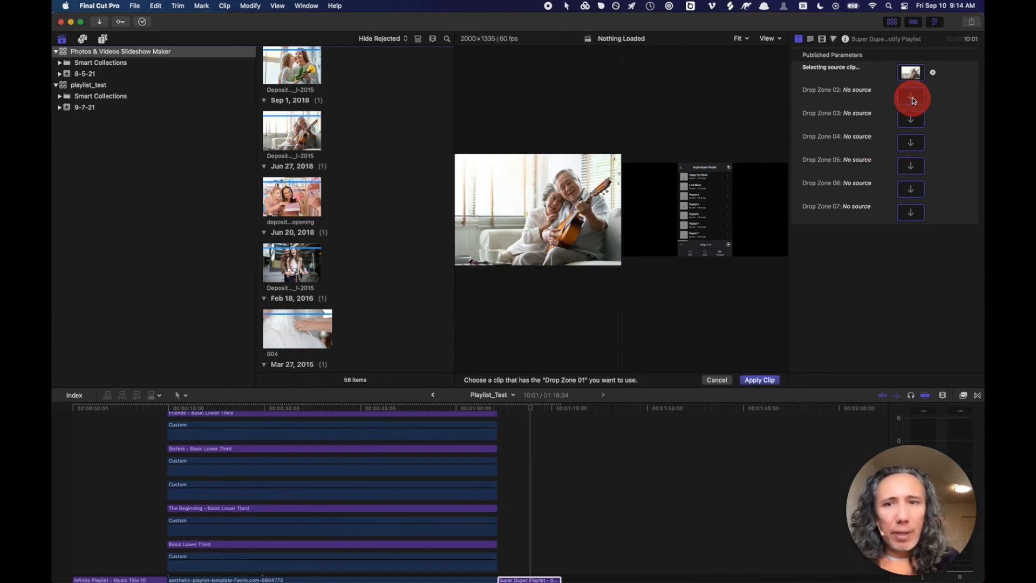
click(353, 192)
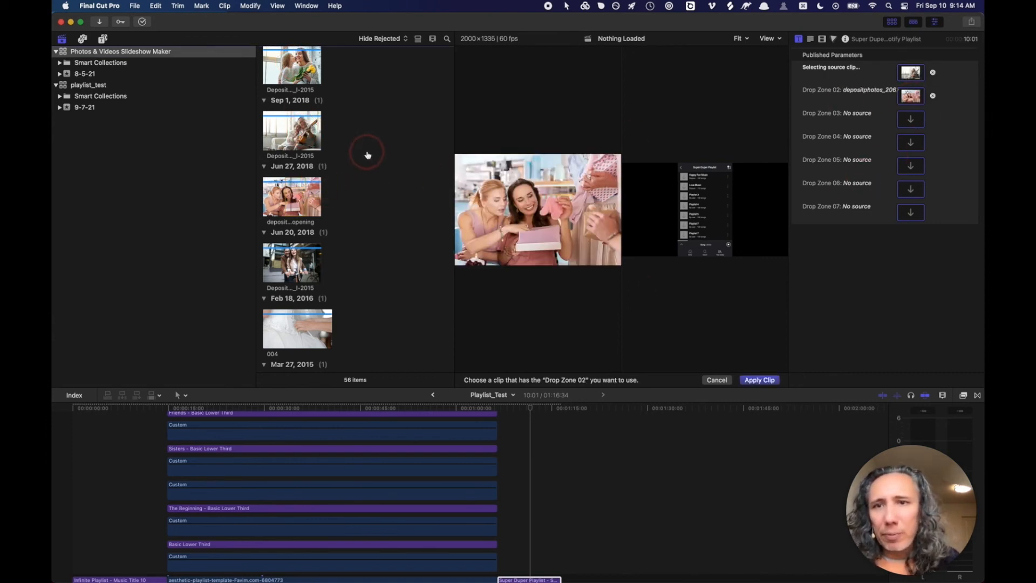
click(911, 120)
scroll(292, 135, up, 5)
click(298, 106)
click(910, 142)
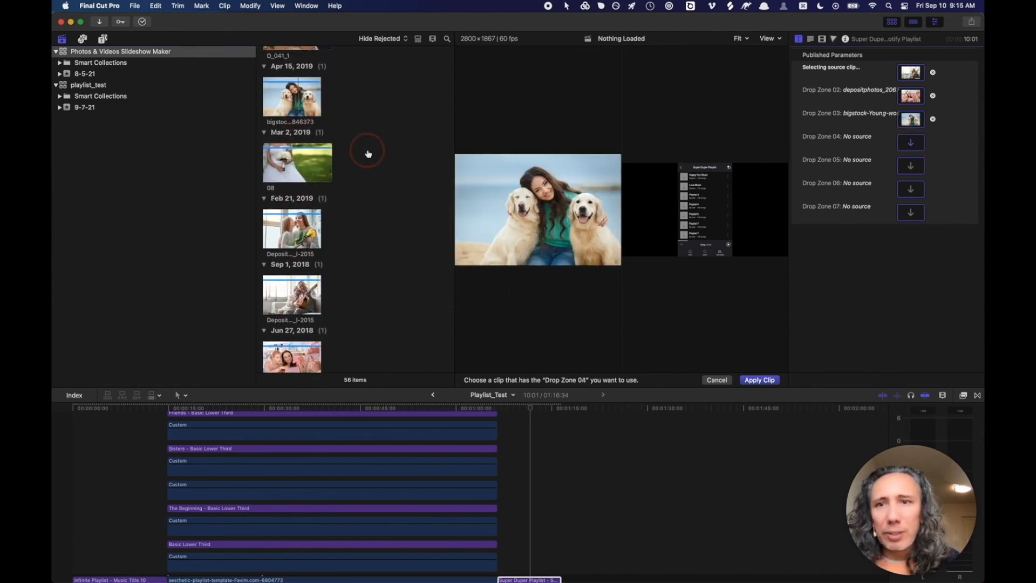
scroll(367, 152, up, 3)
scroll(366, 150, down, 10)
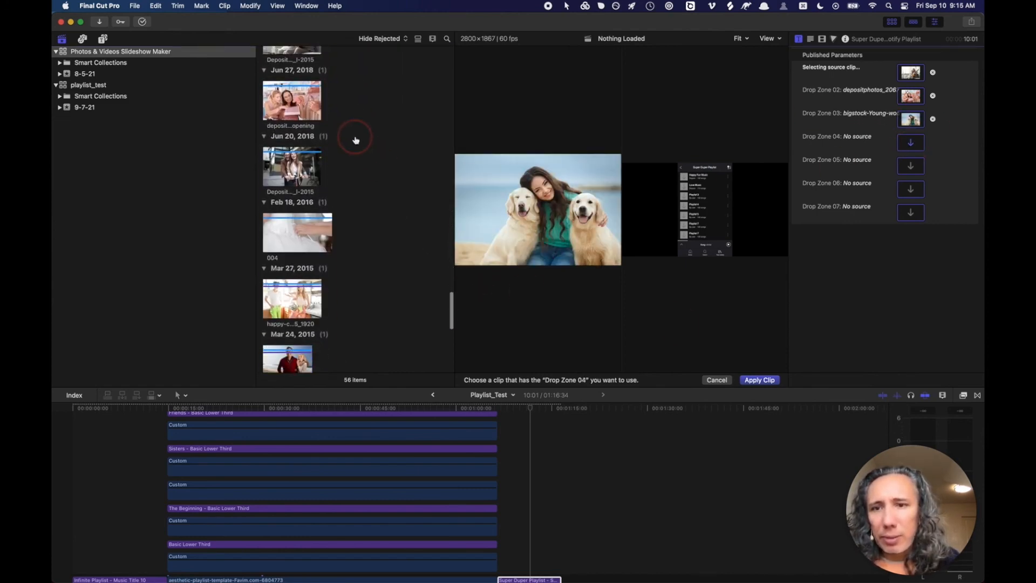
scroll(355, 138, down, 4)
click(294, 192)
- Fill drop zones five to seven with the beach, office and sunglasses photos, and apply the clips
click(911, 166)
click(292, 259)
click(912, 189)
click(294, 325)
click(914, 213)
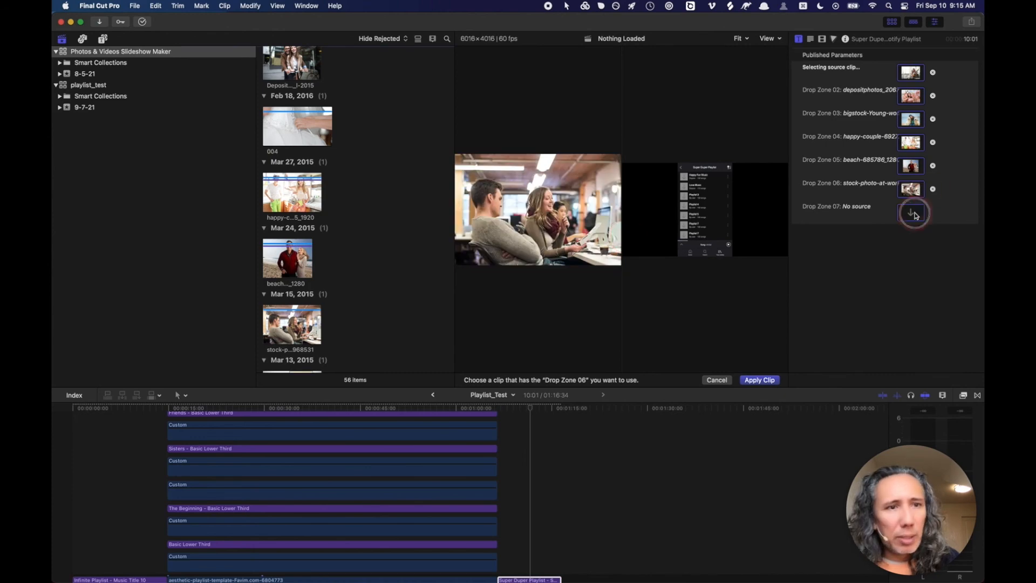
scroll(377, 289, down, 5)
click(282, 335)
click(763, 380)
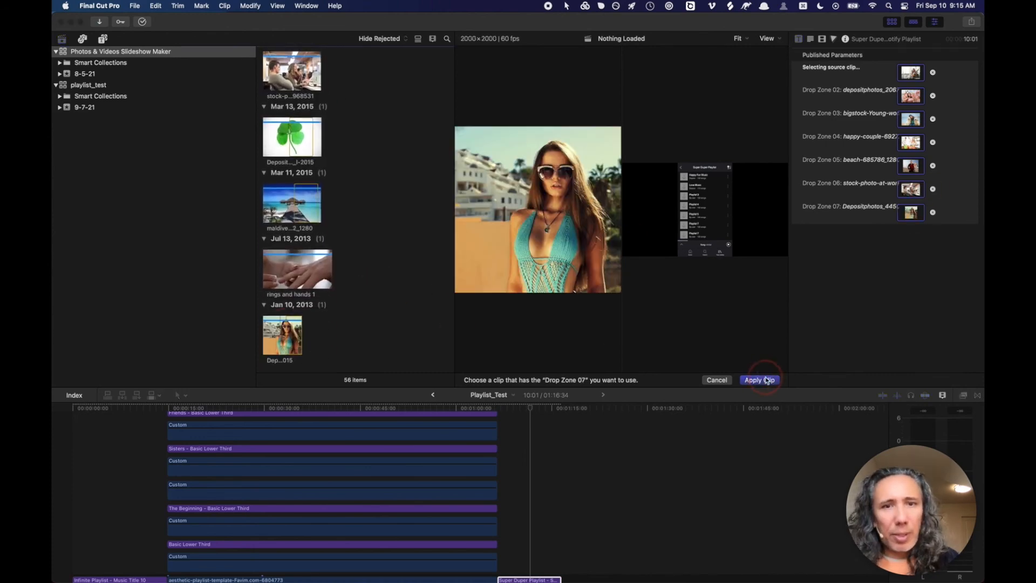
click(509, 229)
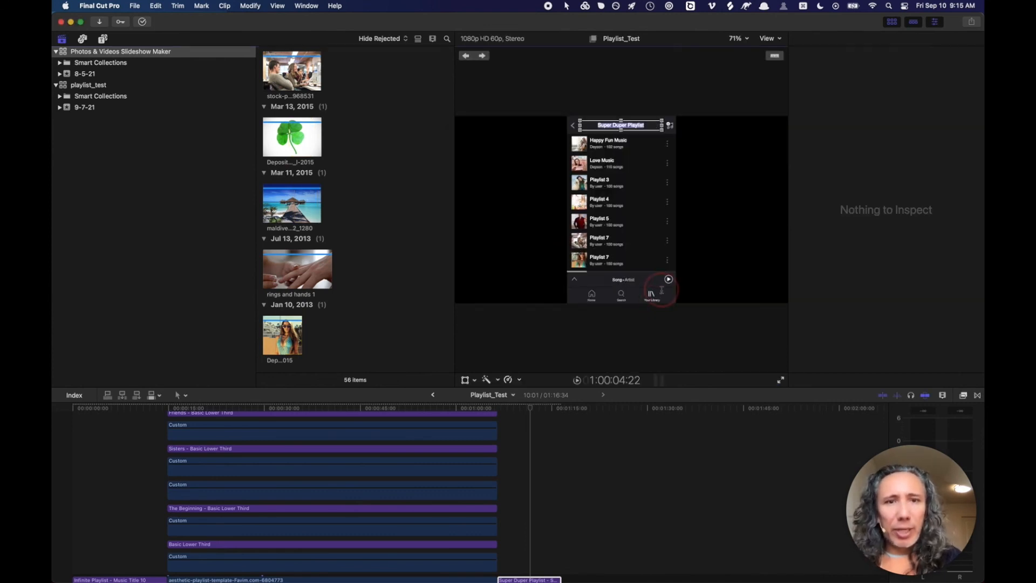
- Hide the media browser and shift the Happy Fun Music photo slightly left in its frame
click(892, 23)
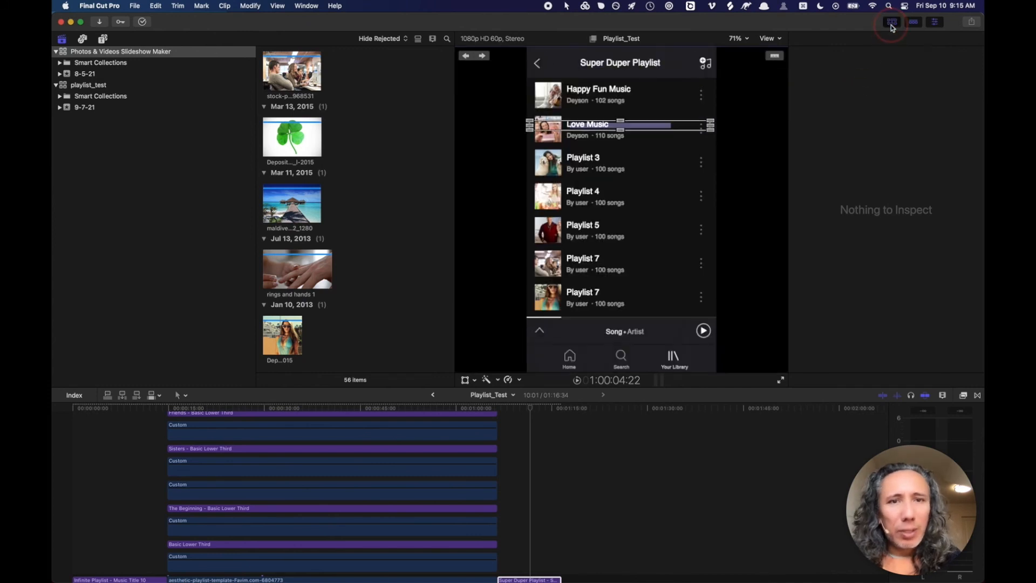
click(340, 100)
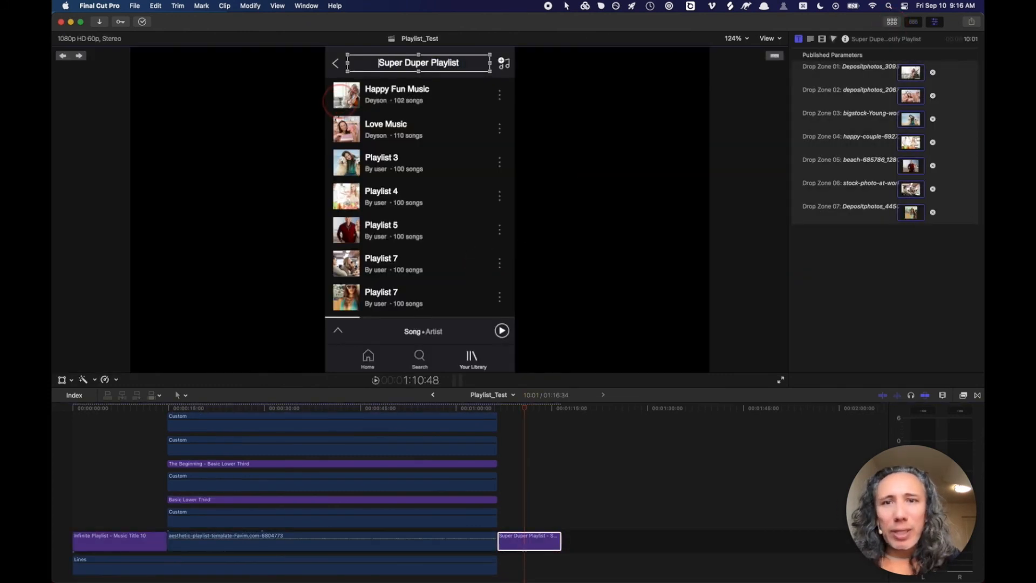
click(340, 100)
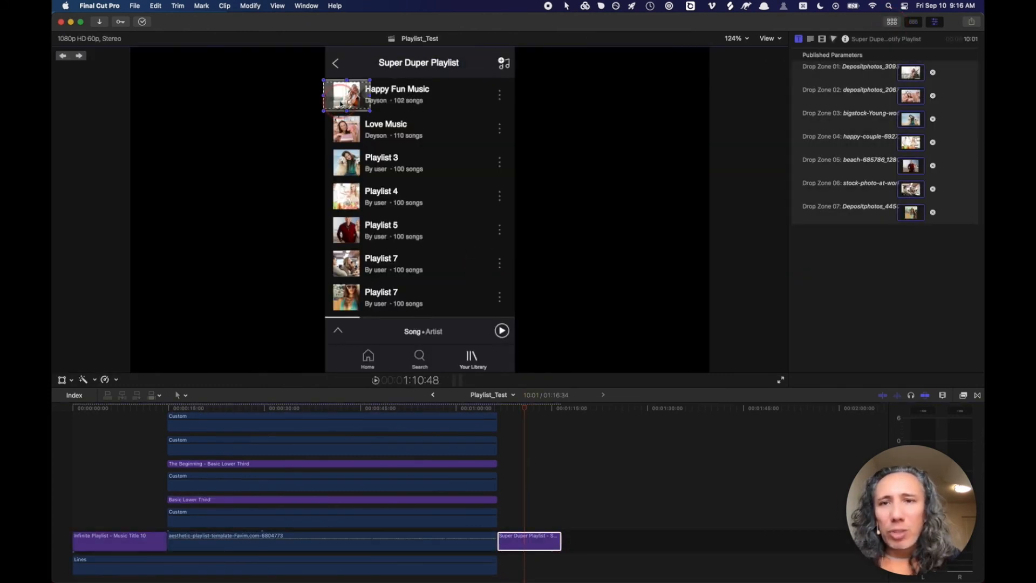
click(346, 95)
drag(347, 95, 341, 97)
click(347, 128)
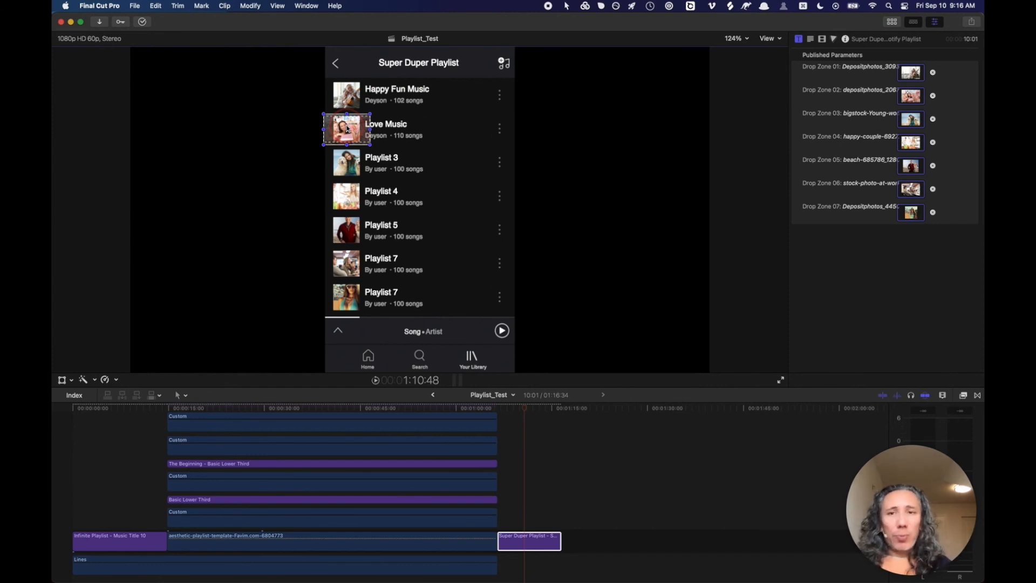
- Nudge the Playlist 4 photo slightly left in its frame, then return to Motion's Spotify Playlist project
click(352, 164)
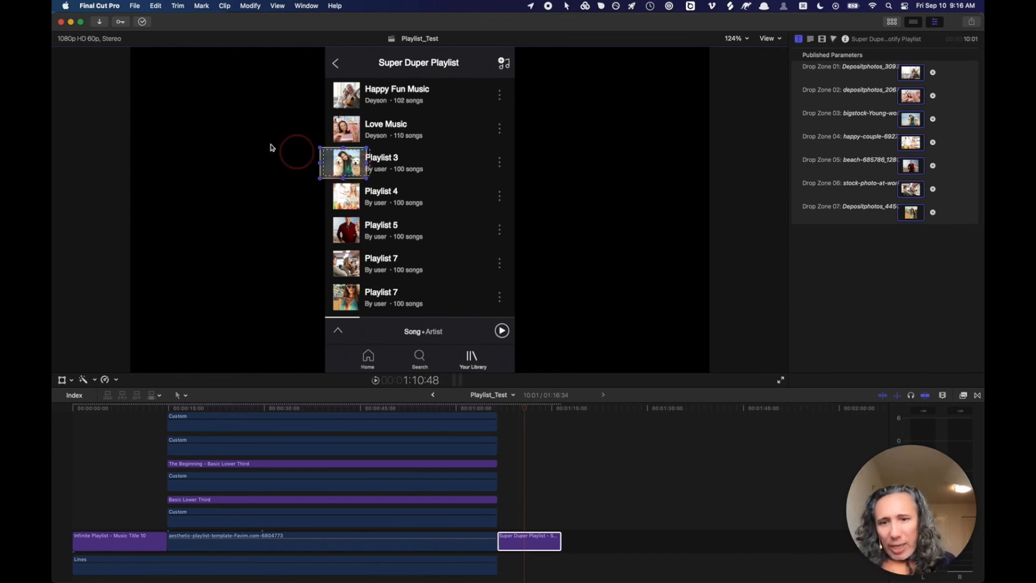
click(286, 444)
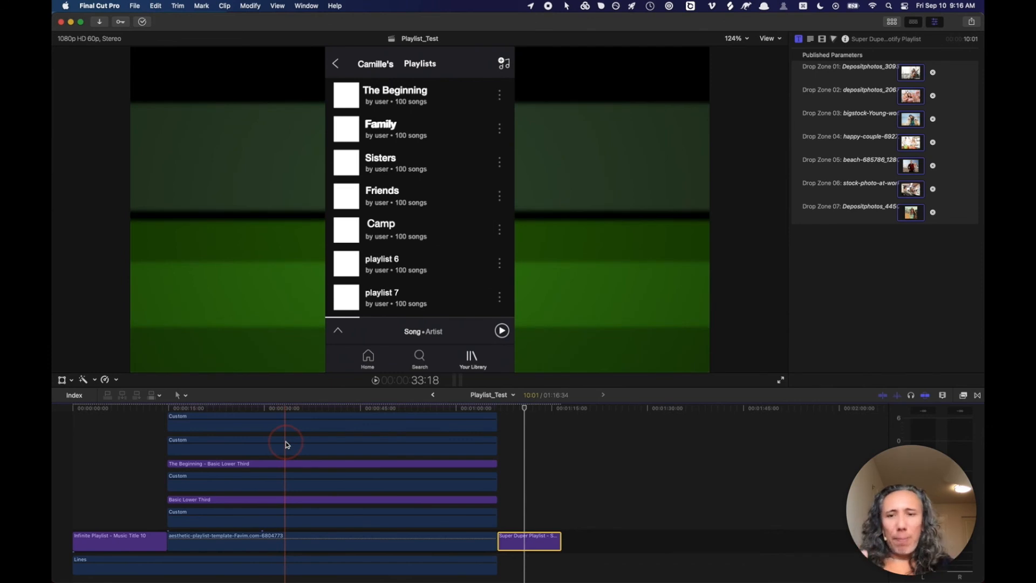
click(520, 409)
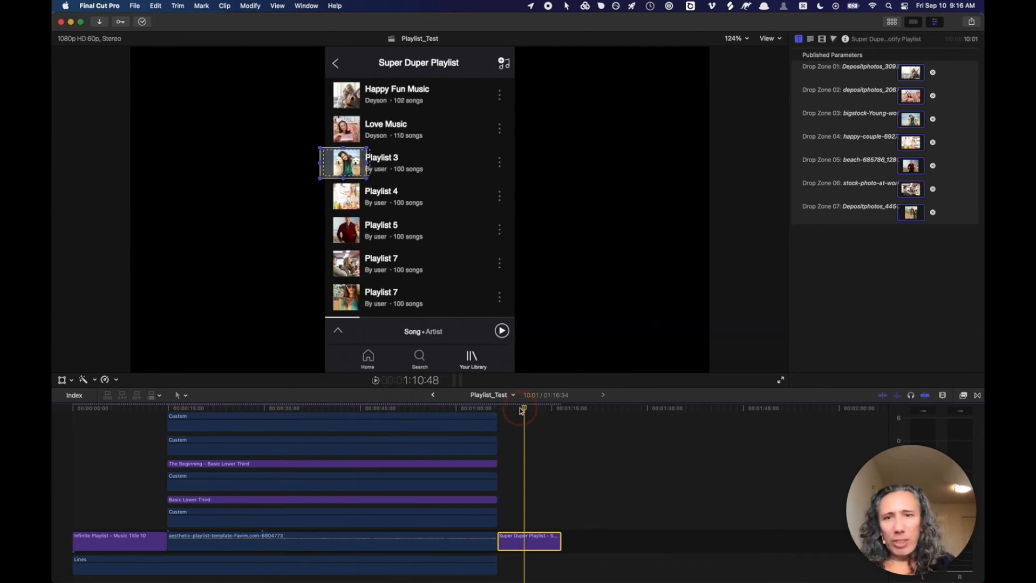
click(346, 198)
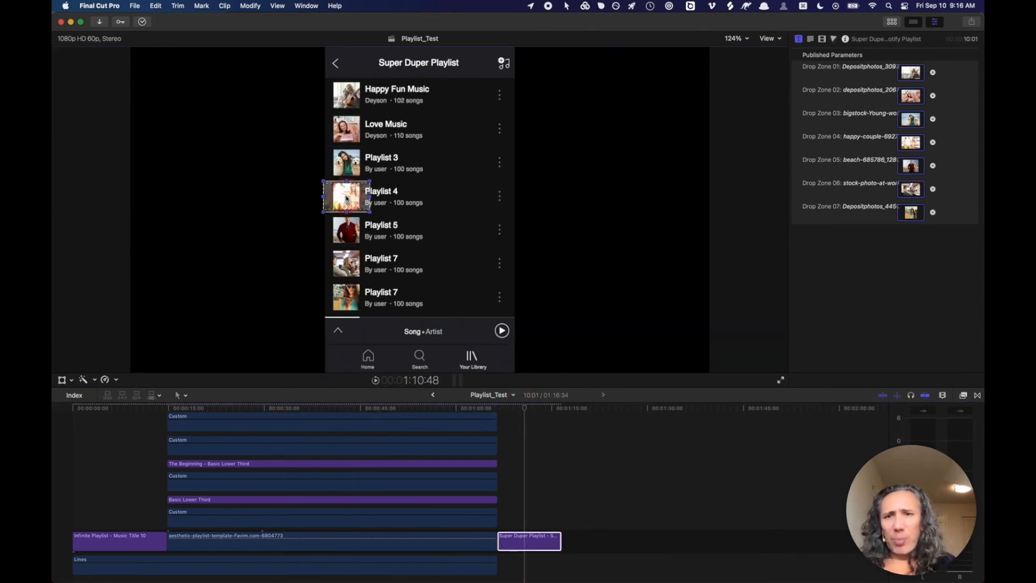
drag(346, 198, 342, 198)
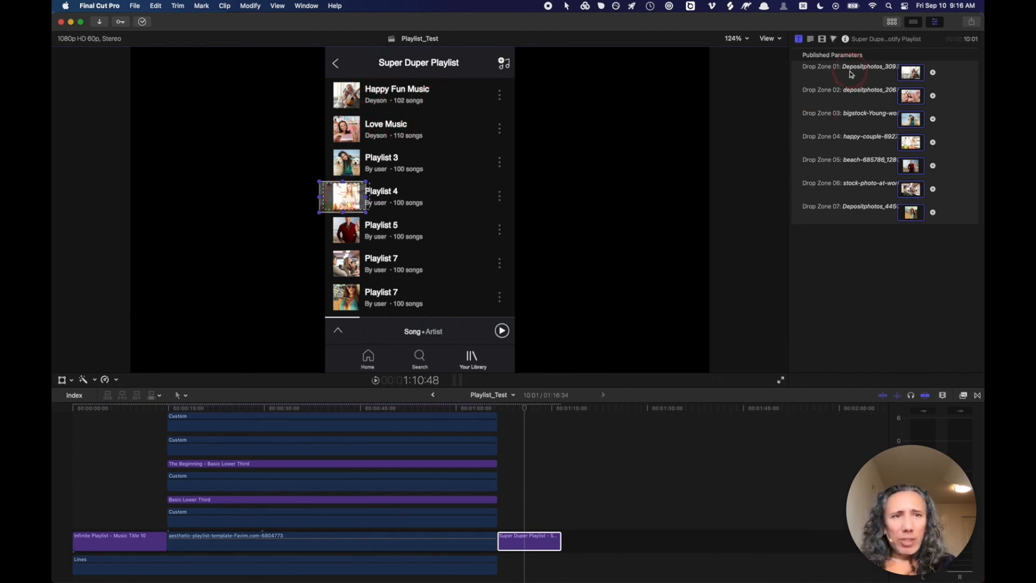
click(561, 406)
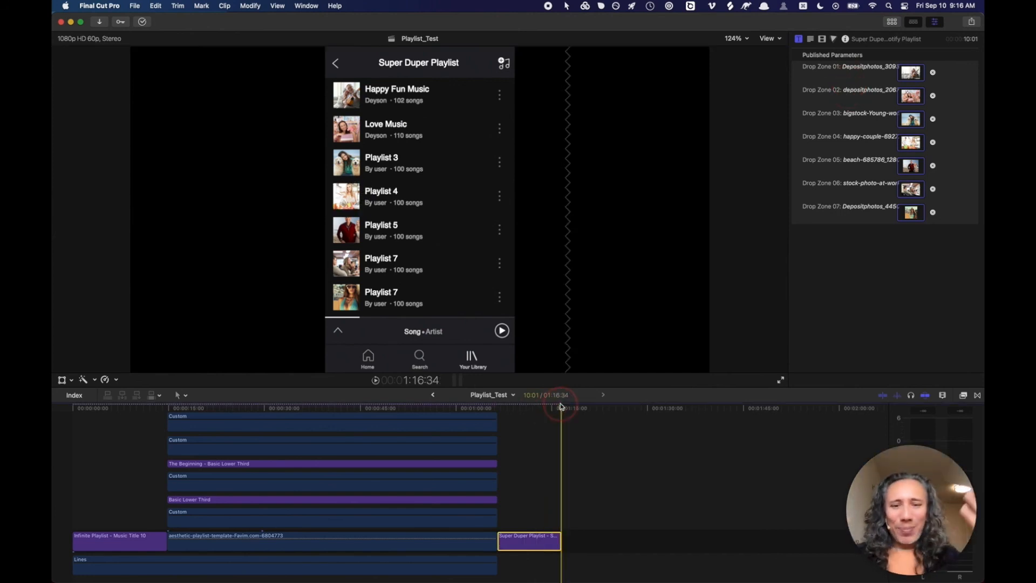
key(super+Tab)
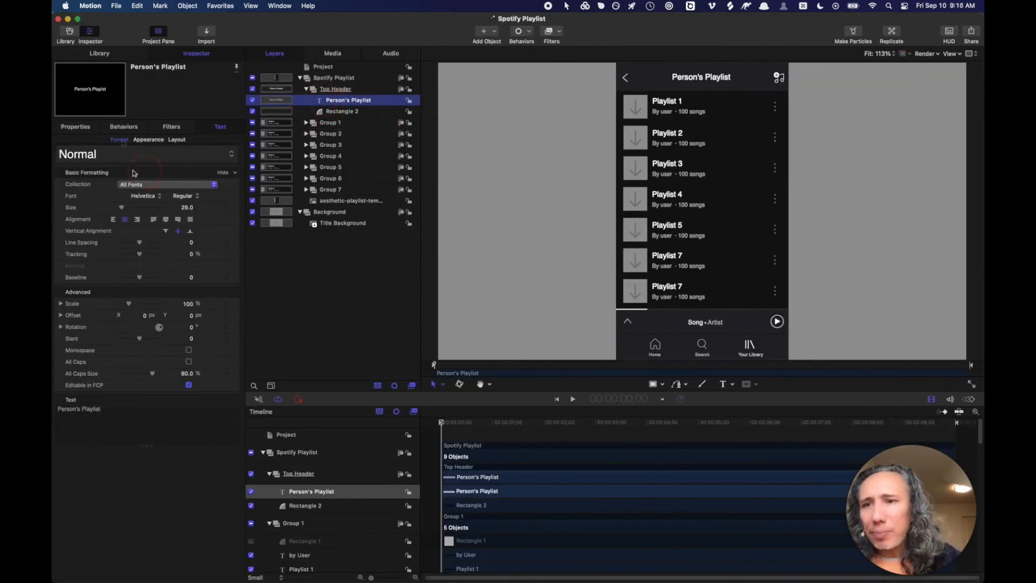
- Publish the header layer's Text parameter for editing in Final Cut Pro
click(149, 139)
click(120, 140)
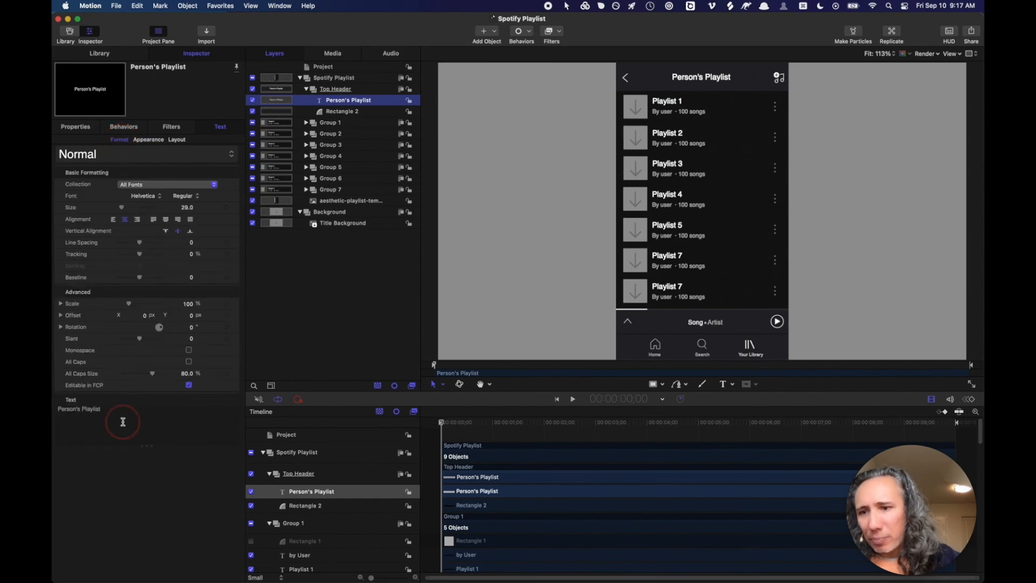
click(235, 402)
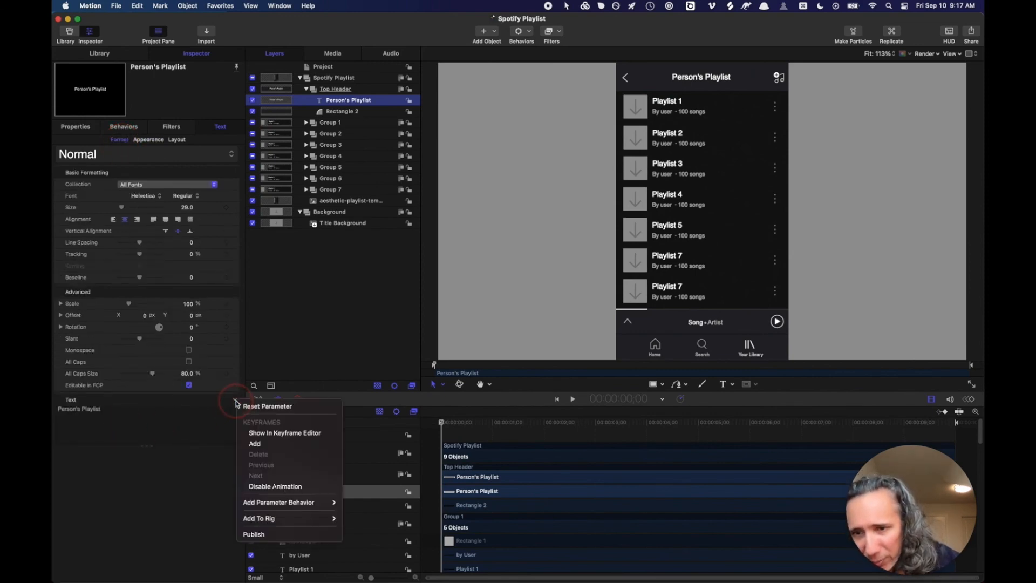
click(252, 533)
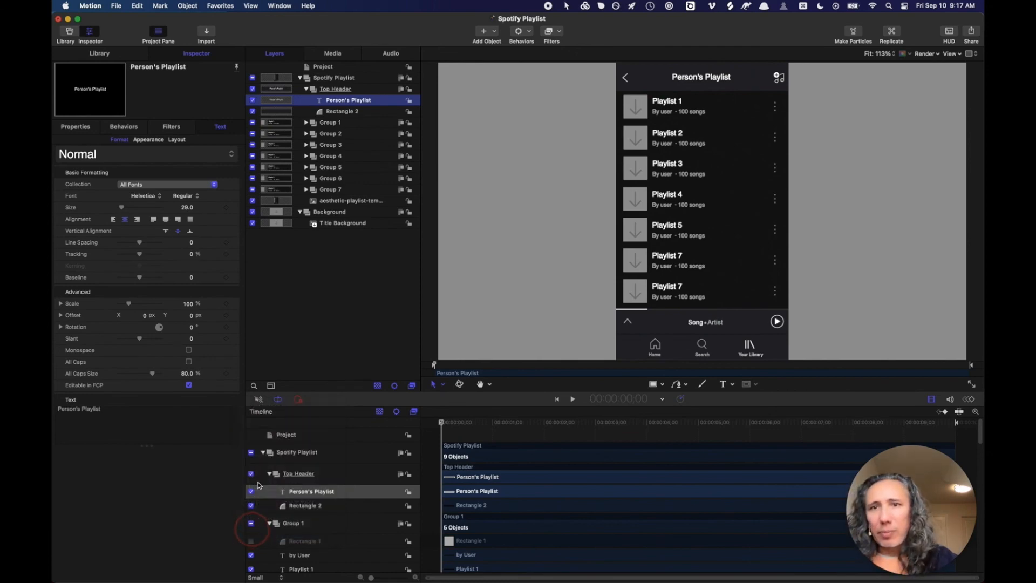
- Move the published header text to the top of the project's list and rename it Top Header
click(325, 68)
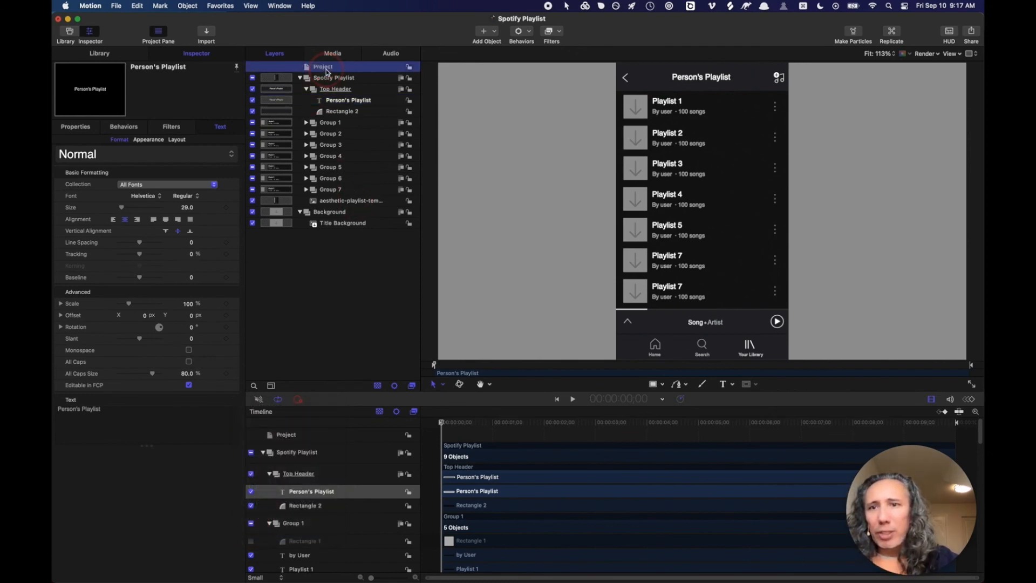
click(221, 127)
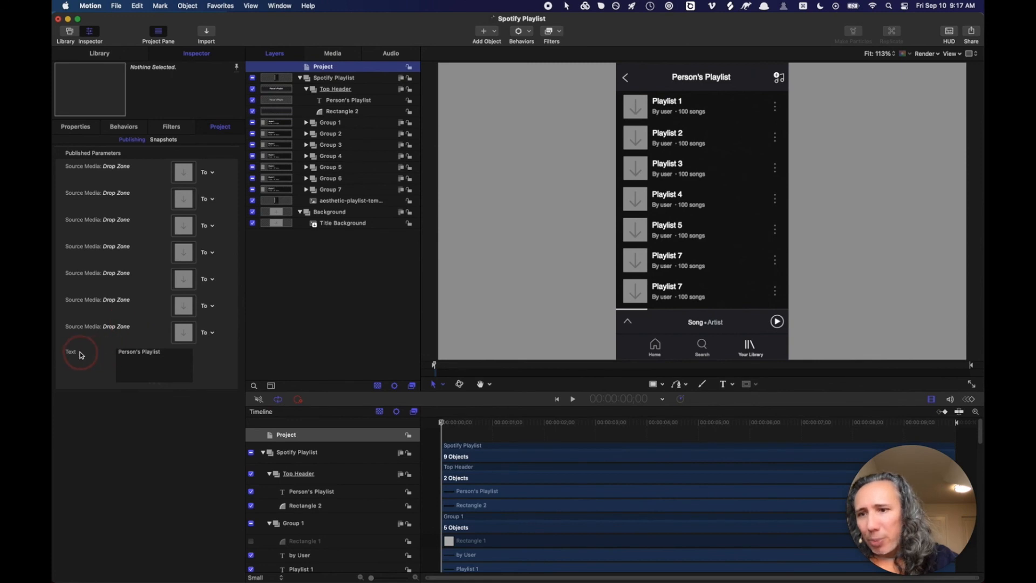
drag(76, 352, 85, 172)
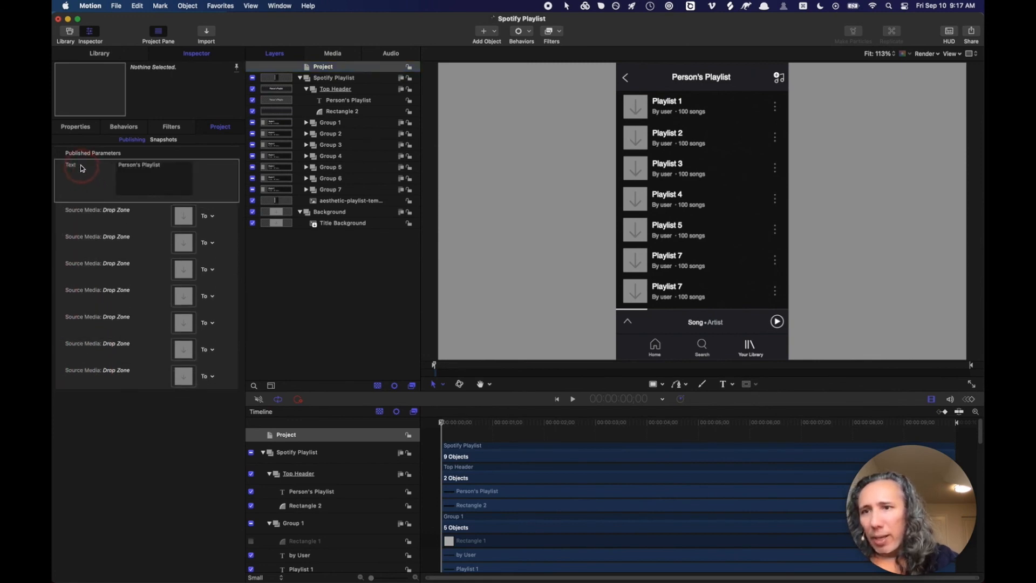
double_click(74, 166)
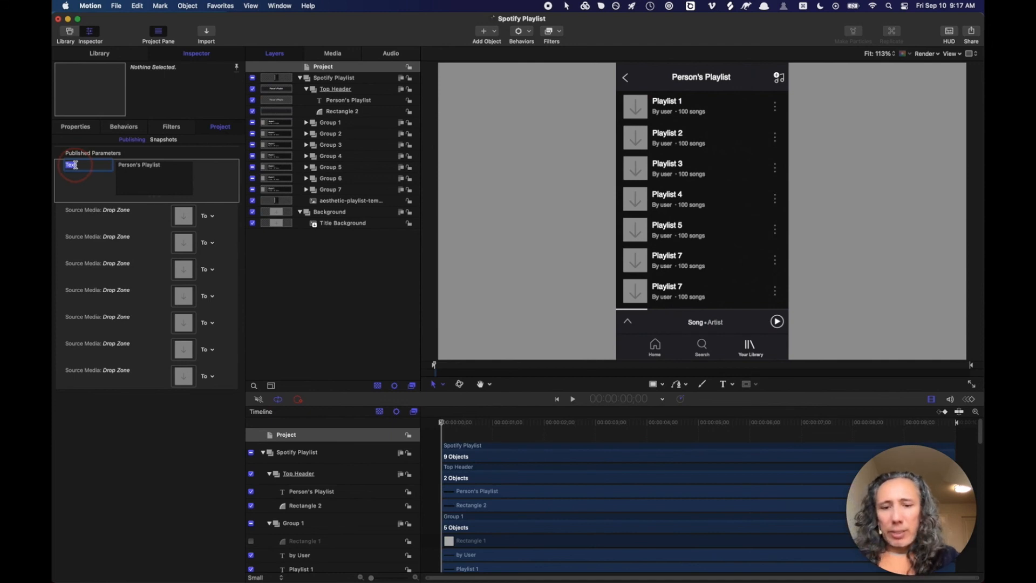
text(Top Header)
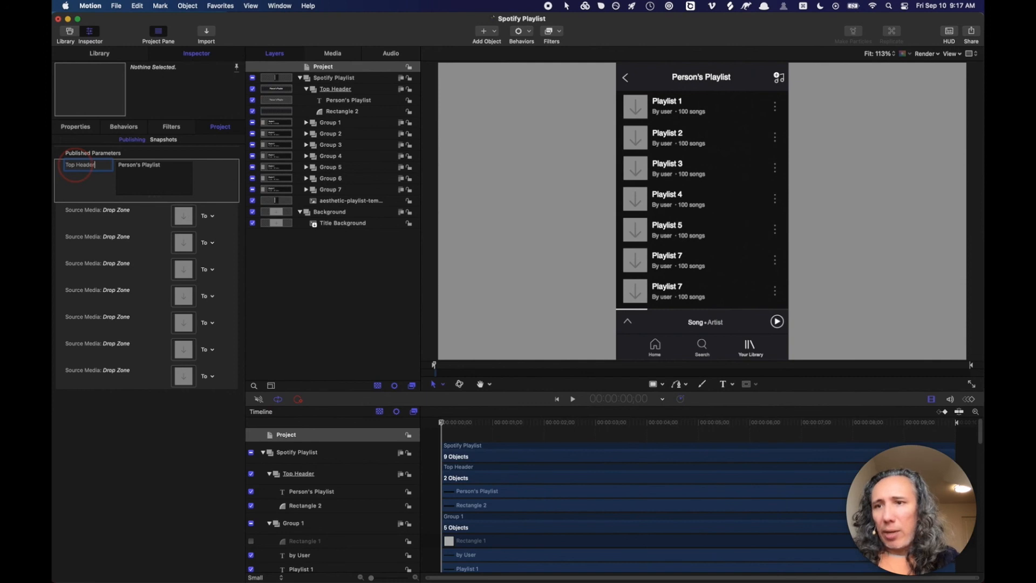
key(Return)
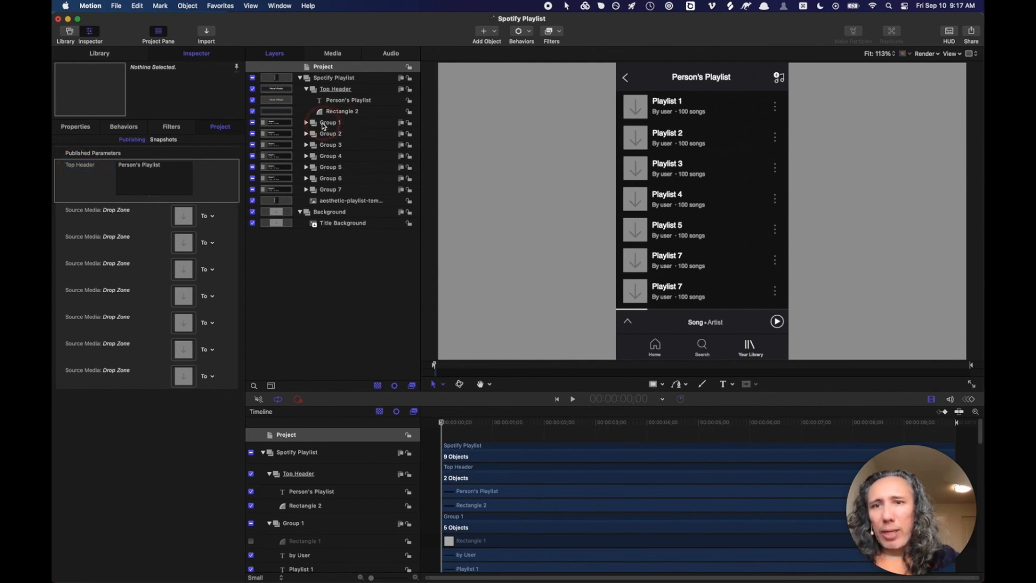
- Publish the Text parameters of Group 1's Playlist 1 and by User layers, then view the published list
click(306, 122)
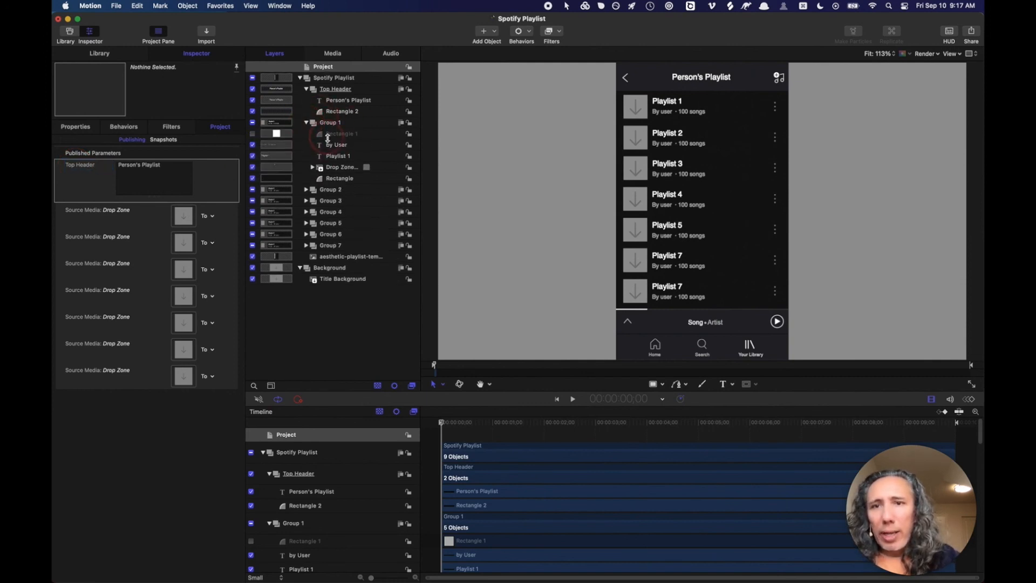
click(337, 157)
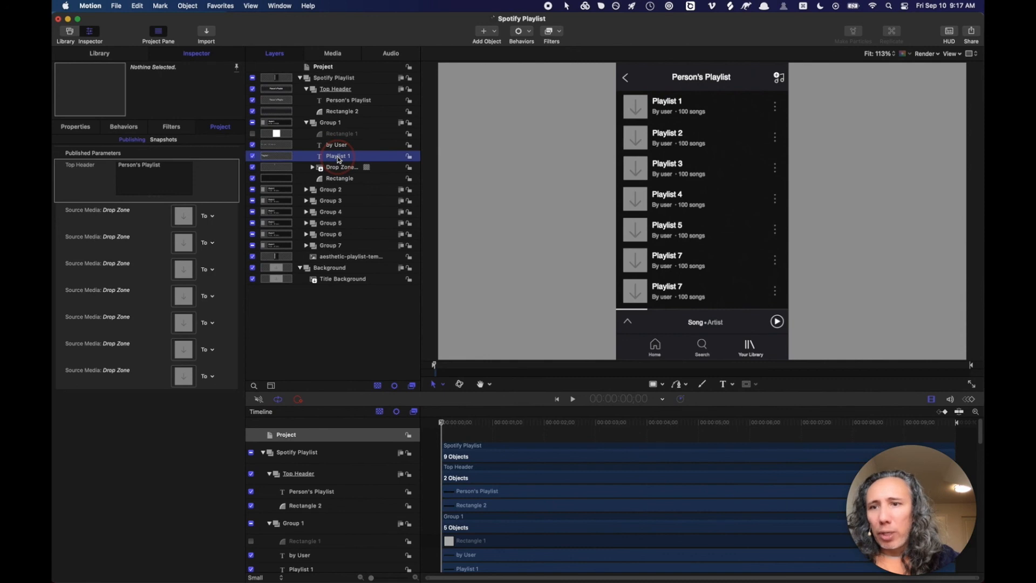
right_click(235, 401)
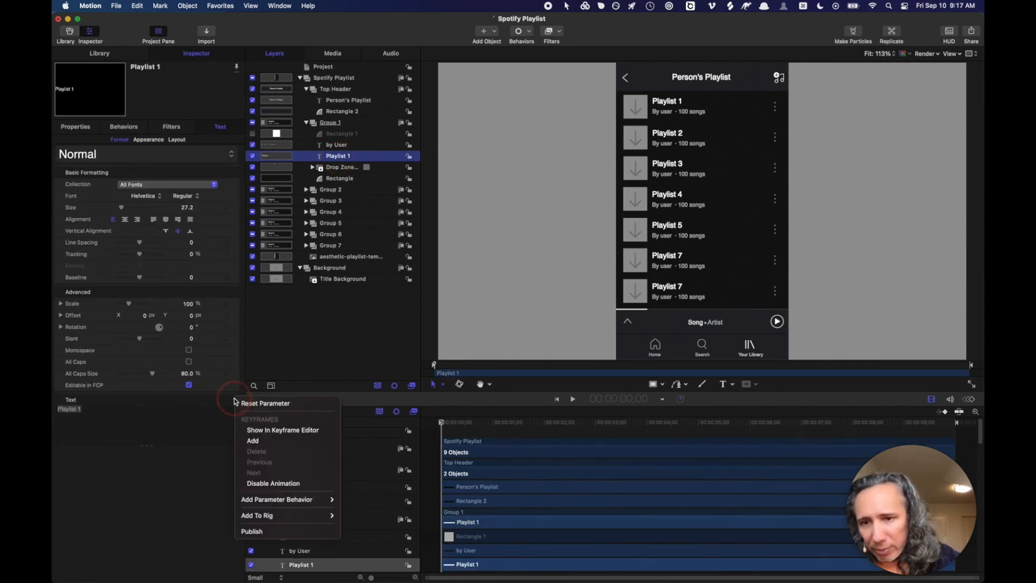
click(252, 531)
click(340, 145)
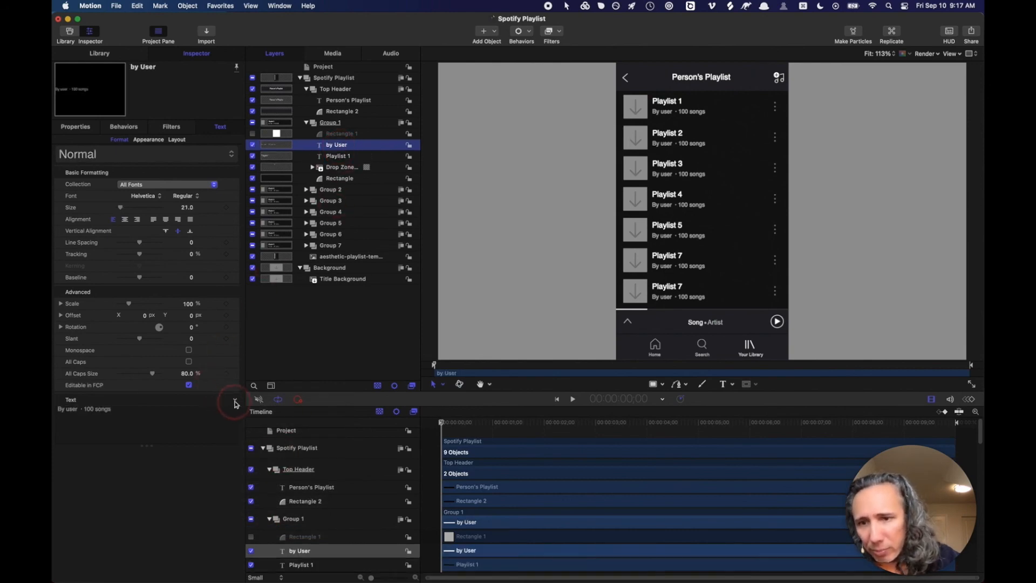
right_click(236, 402)
click(252, 533)
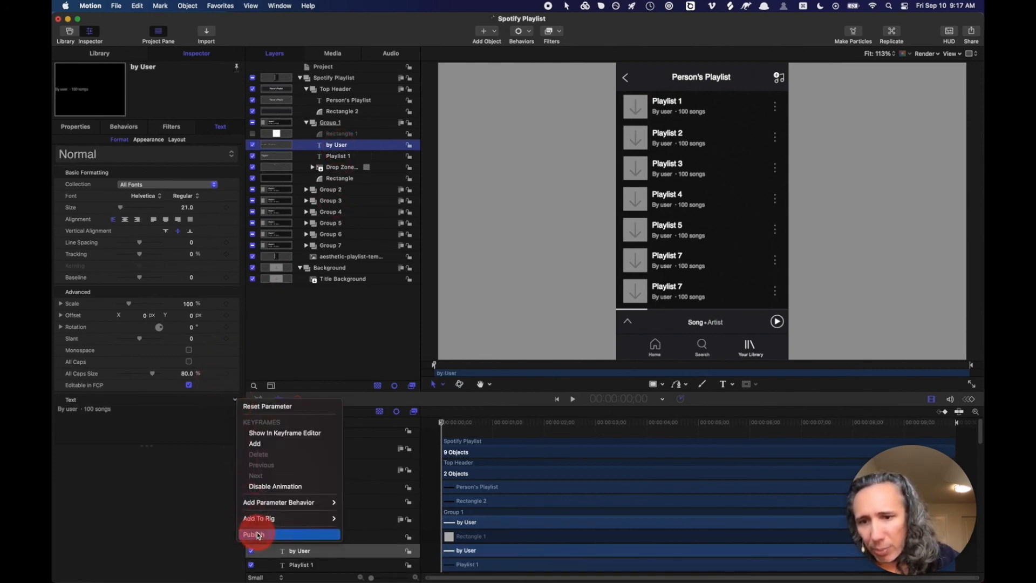
click(335, 67)
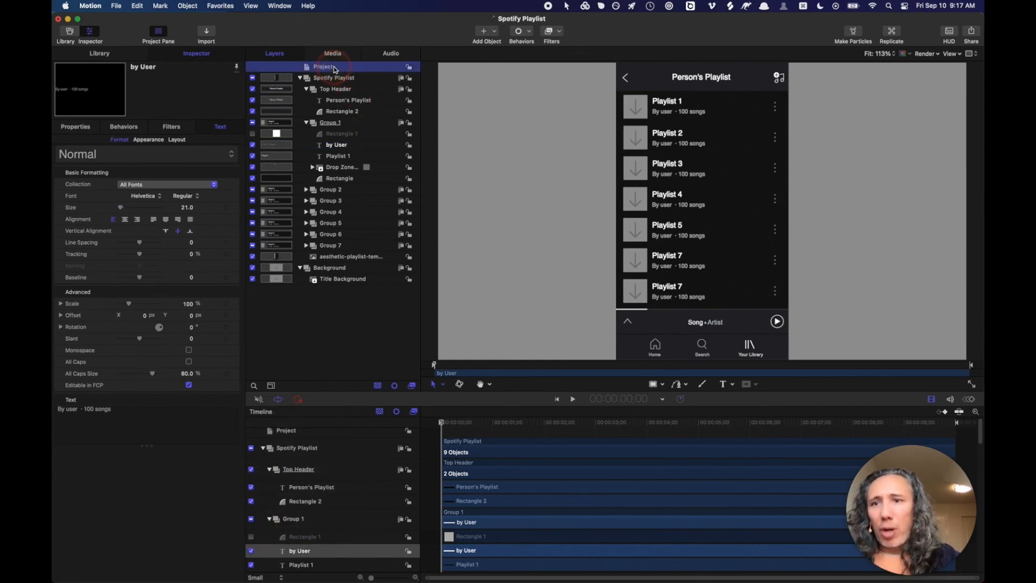
click(72, 397)
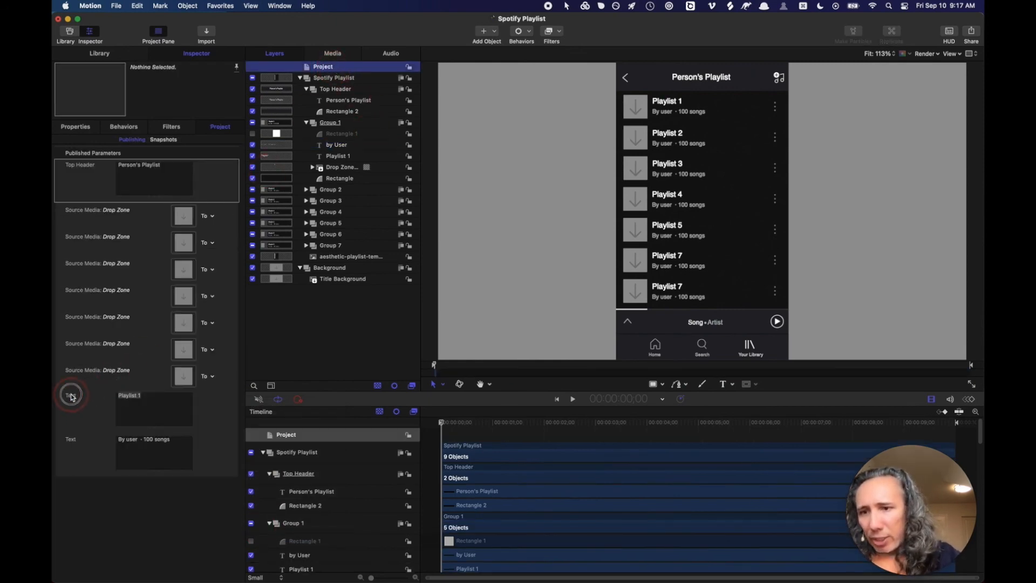
- Rename the two new published texts Playlist 01 and By User 01, then select both
double_click(71, 396)
text(Playlist 01)
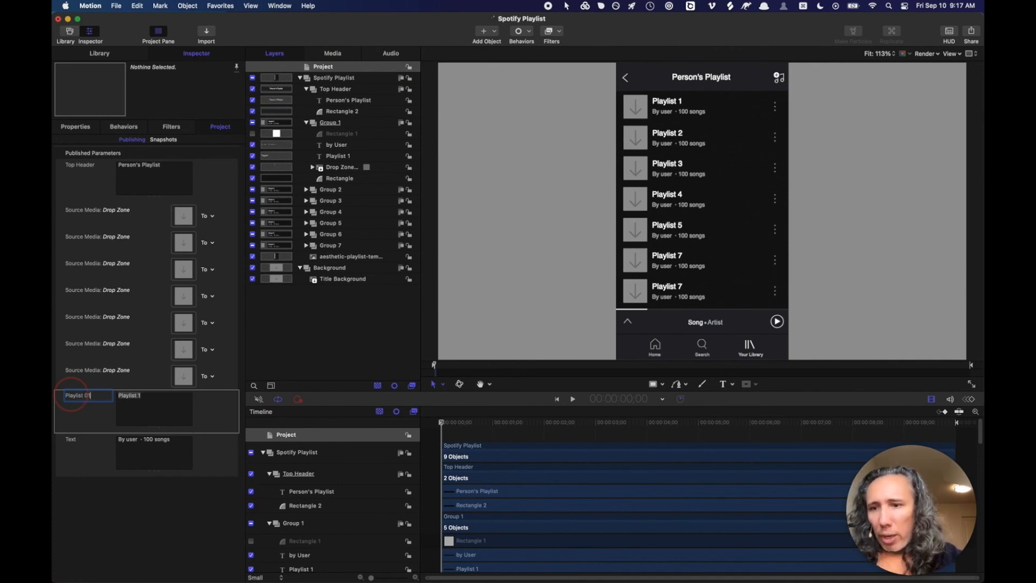
key(Return)
double_click(71, 439)
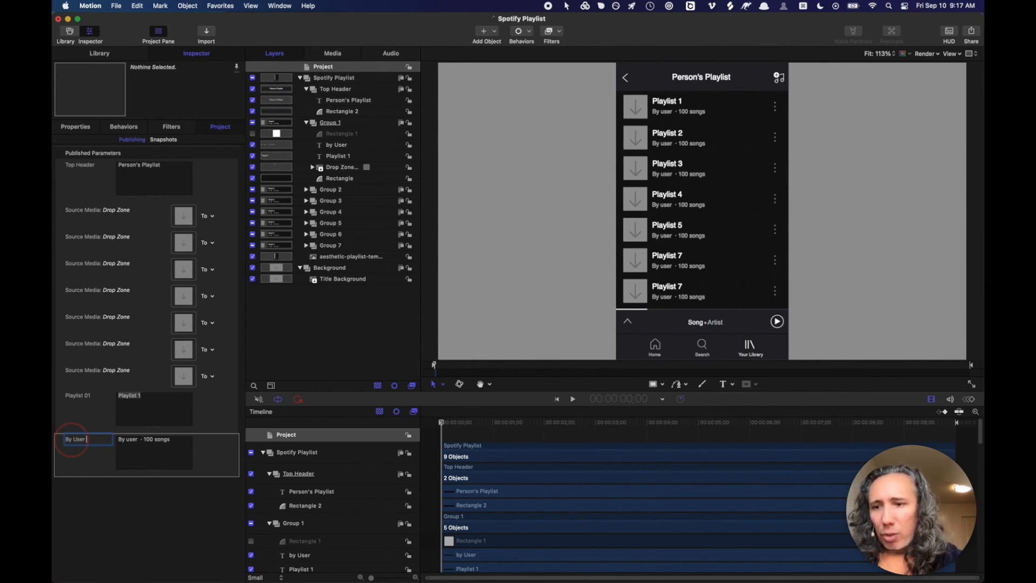
key(Return)
click(81, 398)
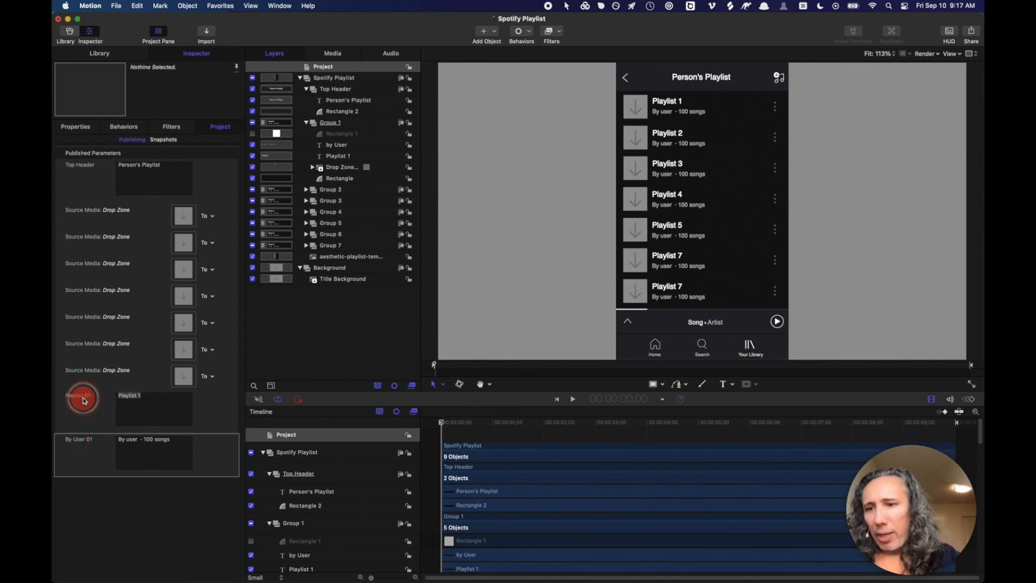
click(83, 440)
- Move Playlist 01 and By User 01 below the first Drop Zone, review the rows, and return to Final Cut Pro
drag(82, 400, 96, 246)
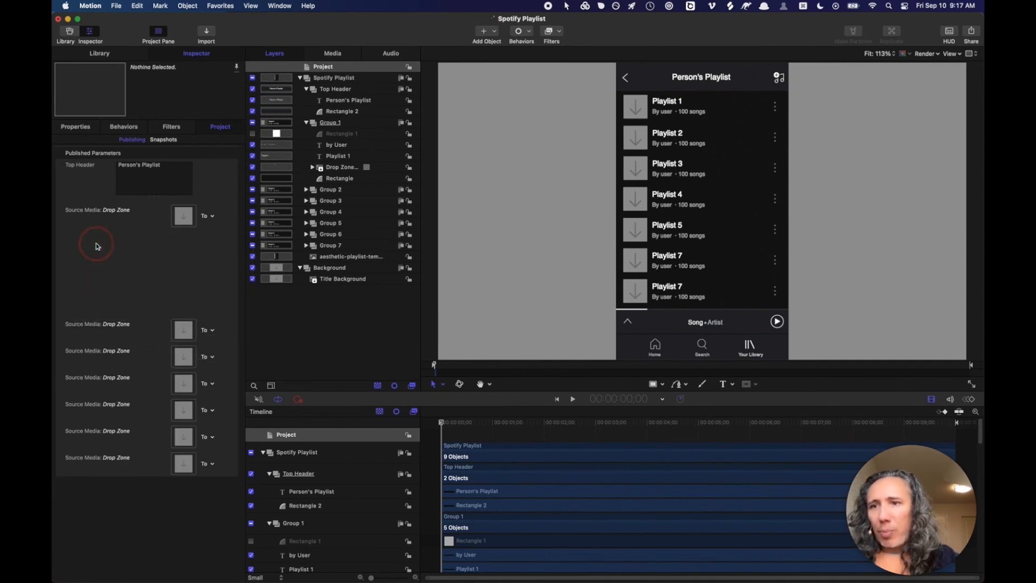
click(95, 212)
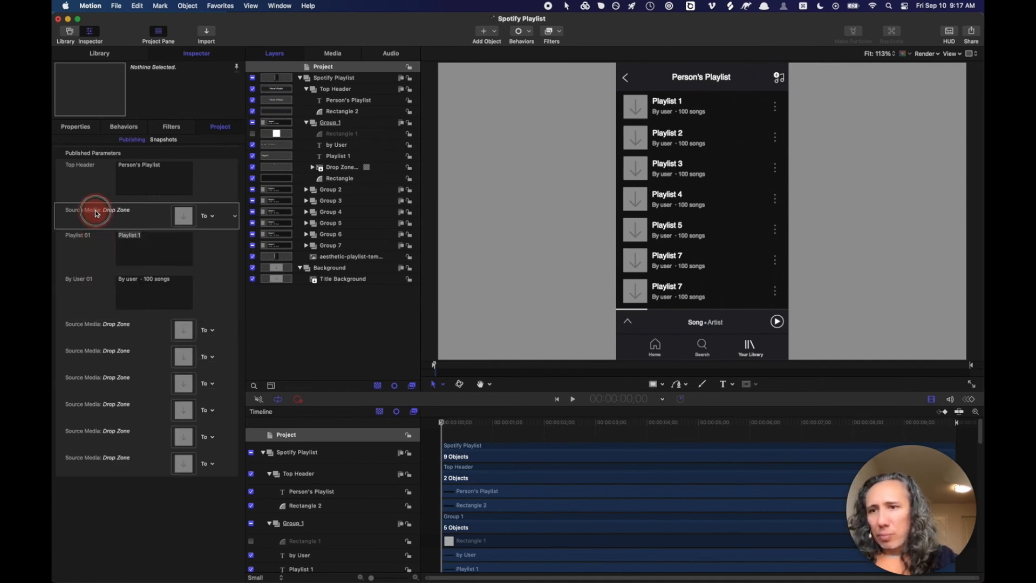
double_click(94, 211)
click(93, 214)
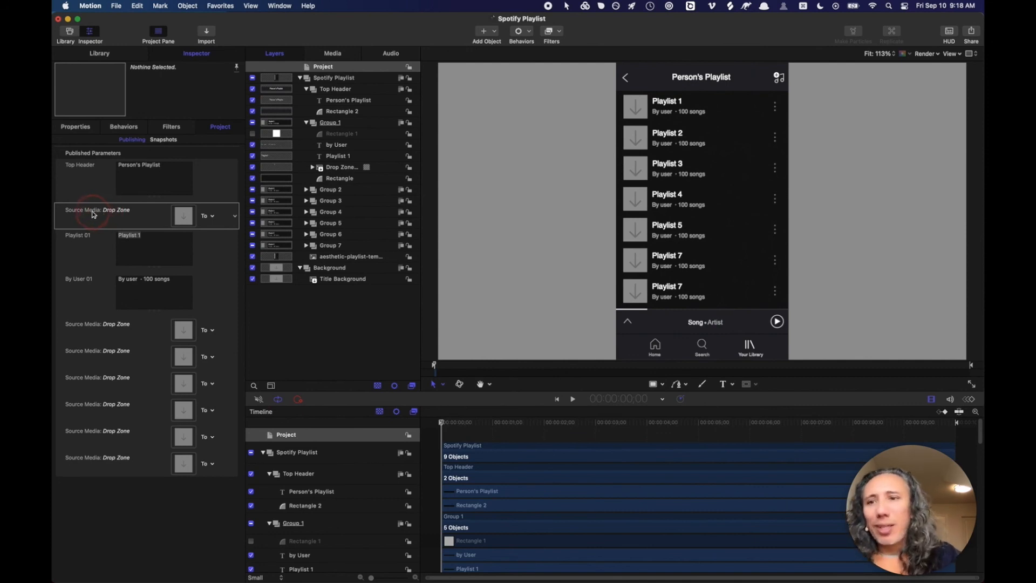
click(93, 214)
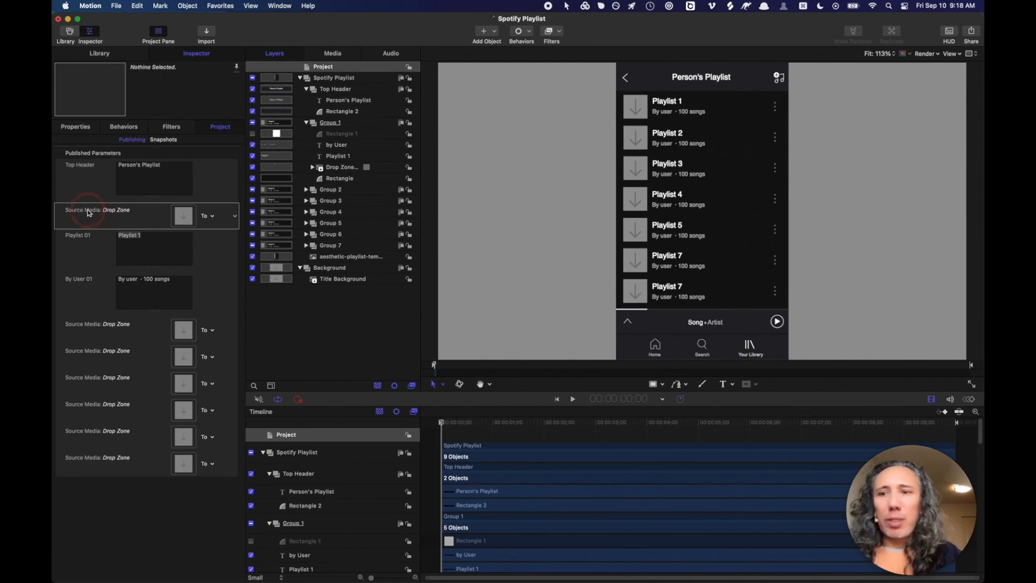
click(118, 211)
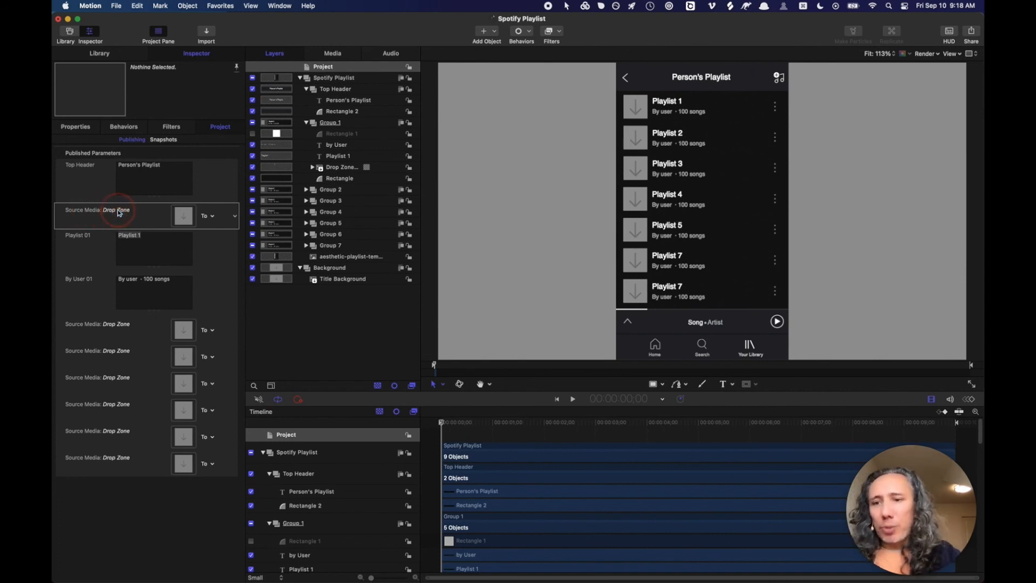
click(101, 262)
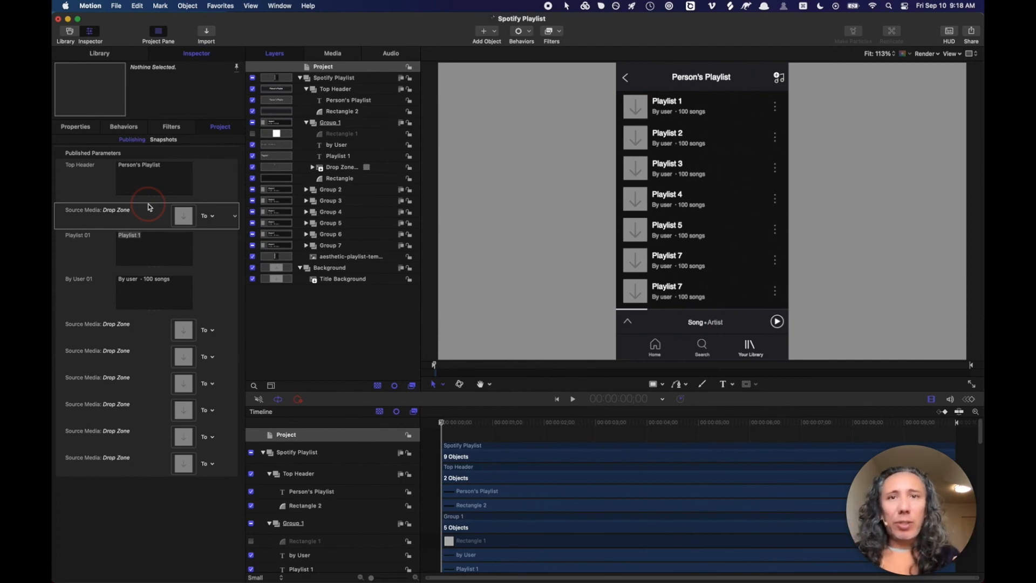
click(82, 270)
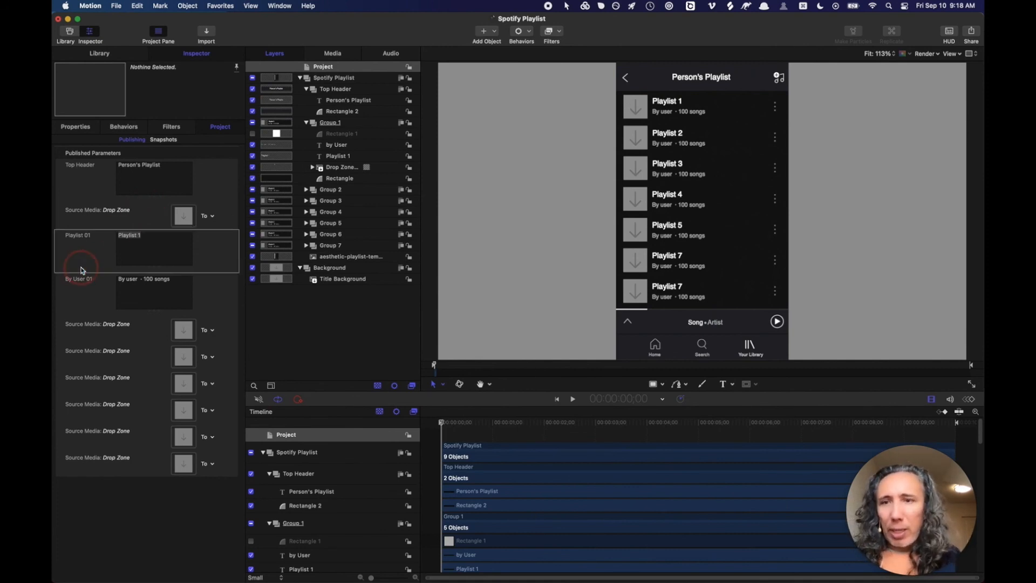
key(super+Tab)
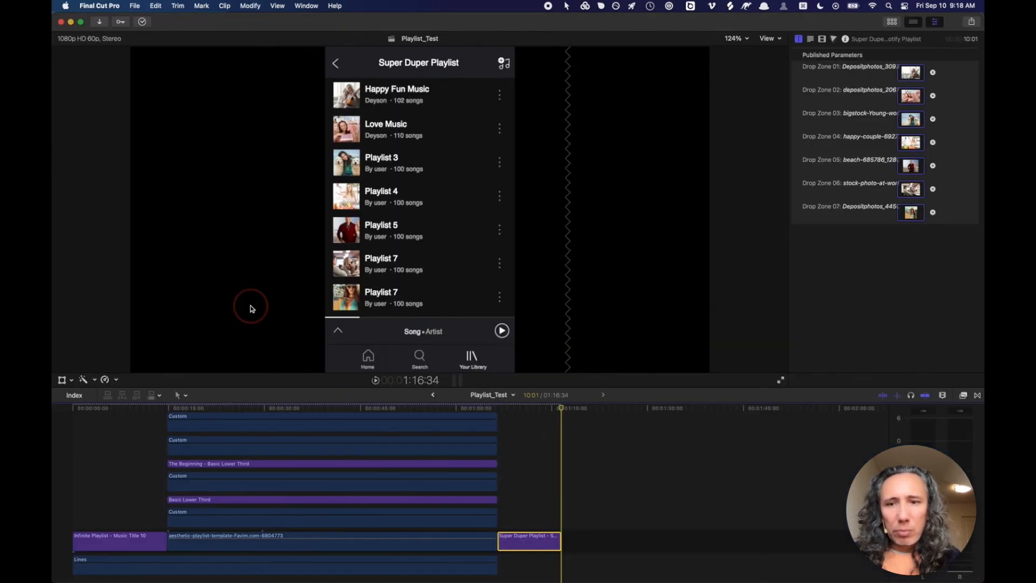
- Drag the Judy 'Spotify Playlist' title onto the timeline right after the last clip
click(569, 409)
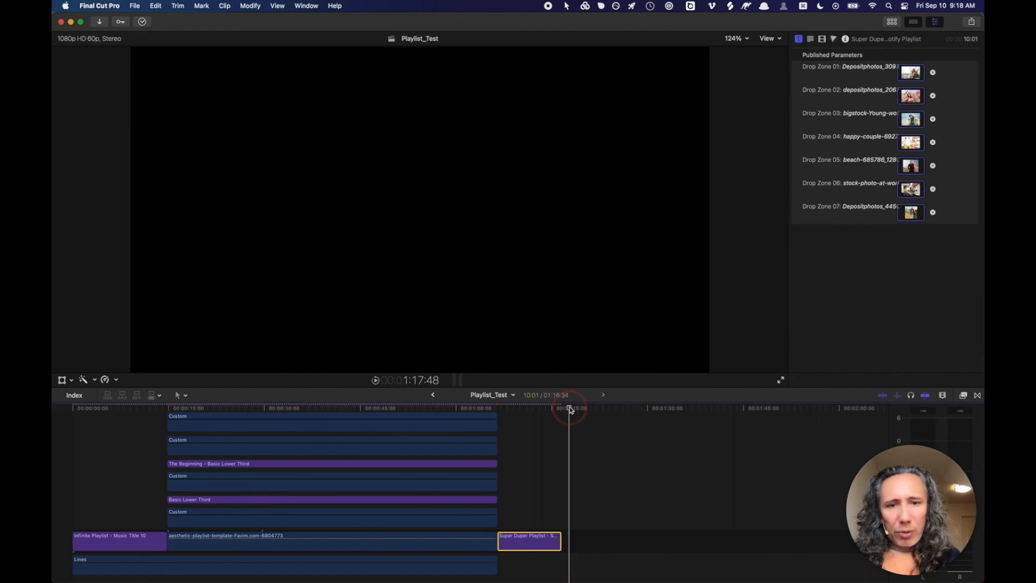
click(893, 25)
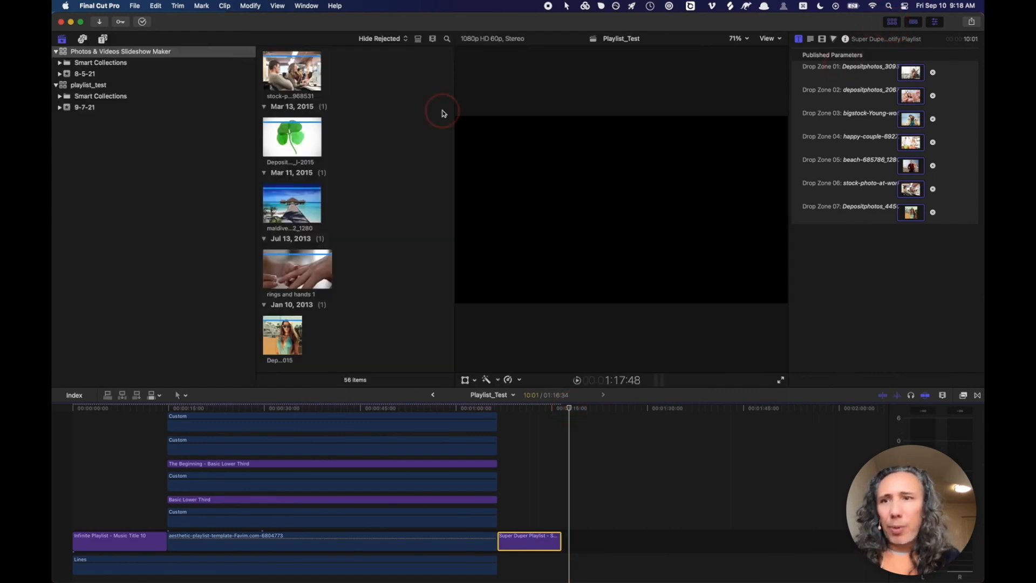
click(102, 39)
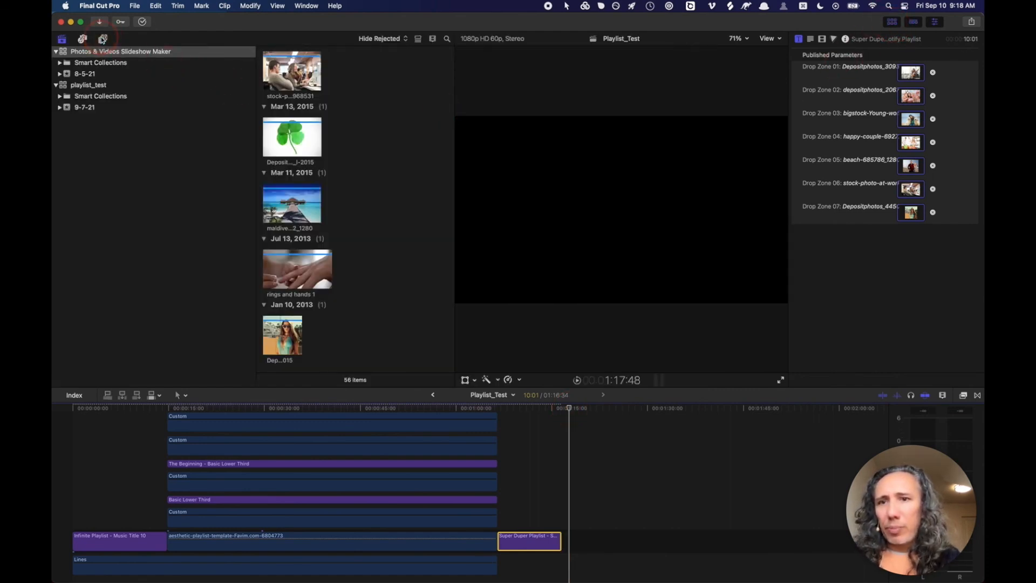
click(102, 39)
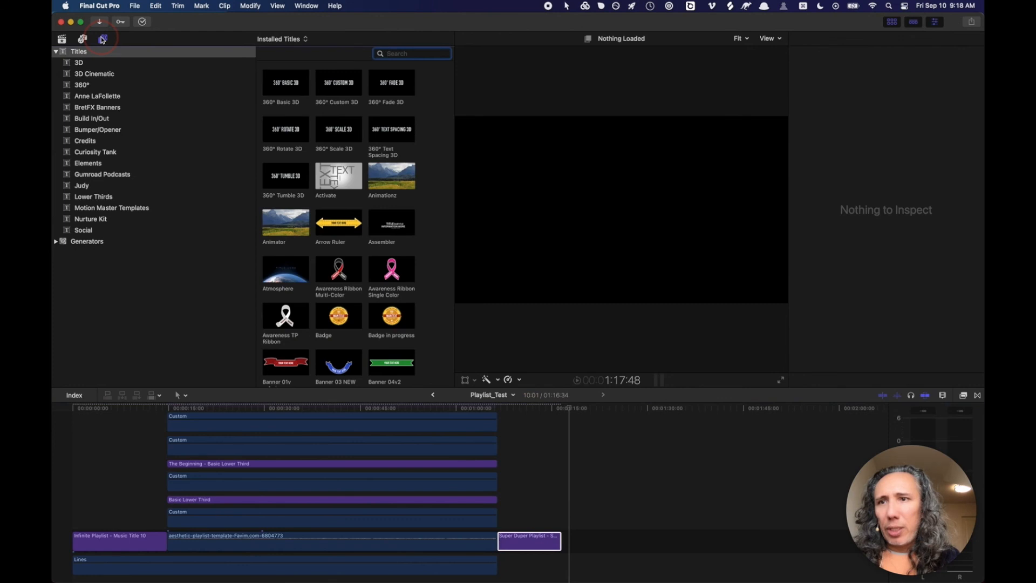
click(94, 187)
drag(320, 125, 578, 535)
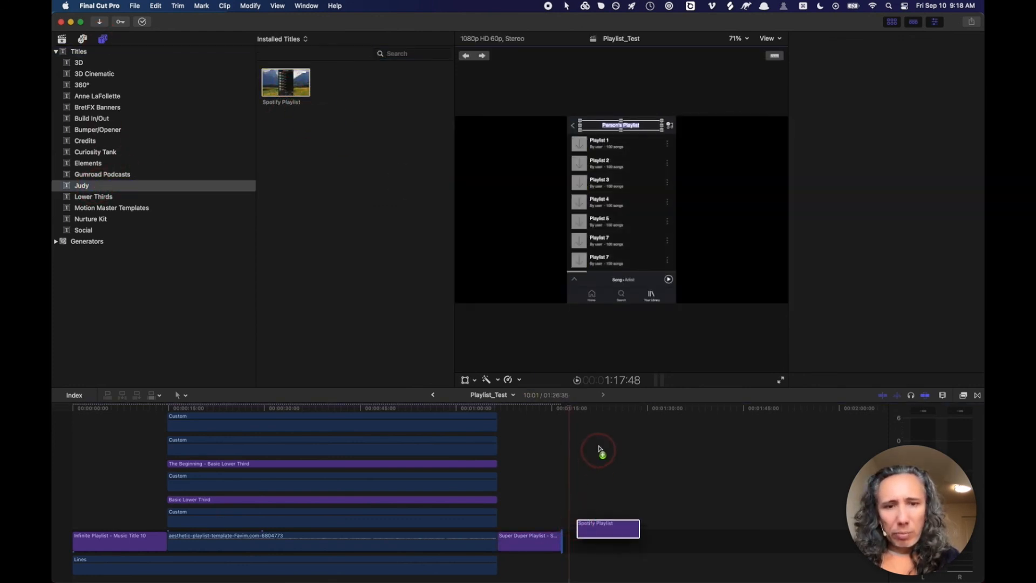
- Select the new Spotify Playlist clip to reveal its Playlist 01 and By User 01 parameters
click(594, 409)
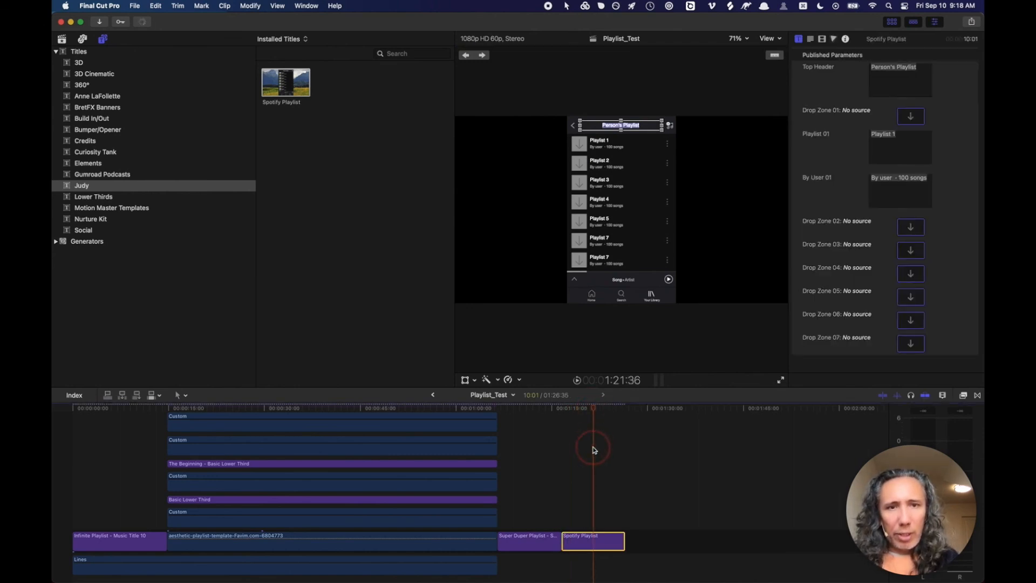
click(640, 253)
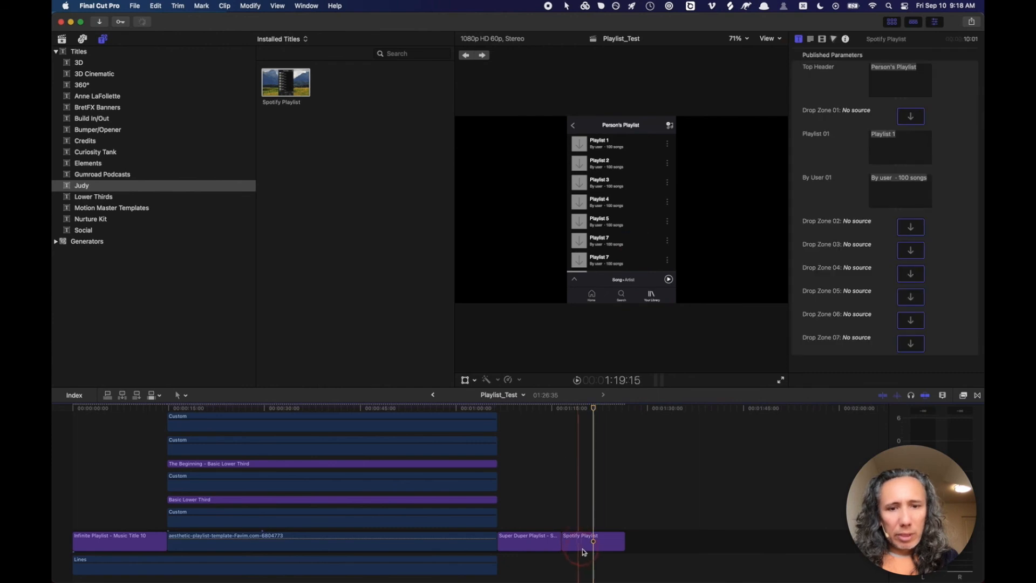
click(590, 541)
click(813, 177)
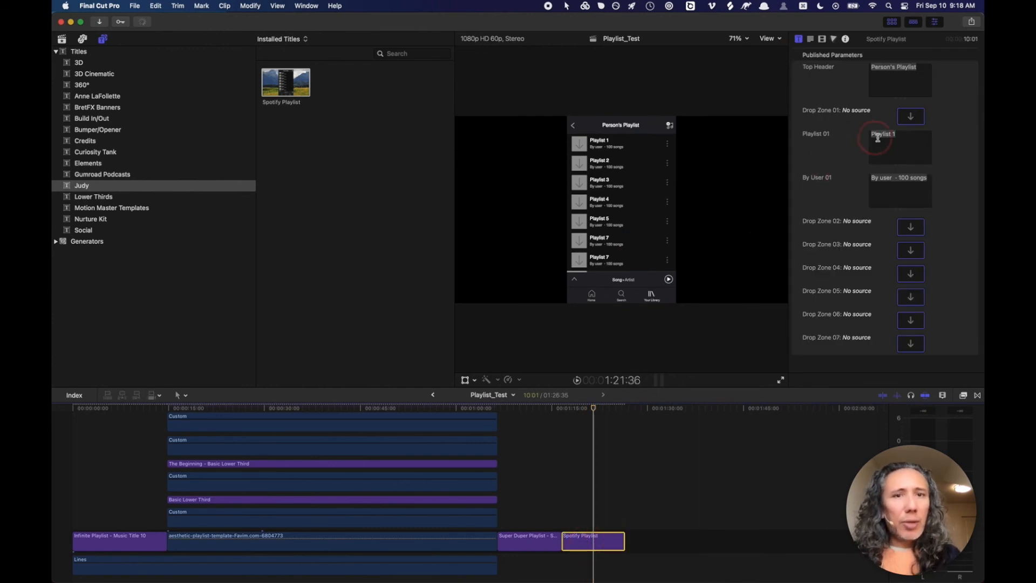
- Retitle Playlist 01 as 'Happy Music' and replace 'user' in By User 01 with the author's name
click(891, 22)
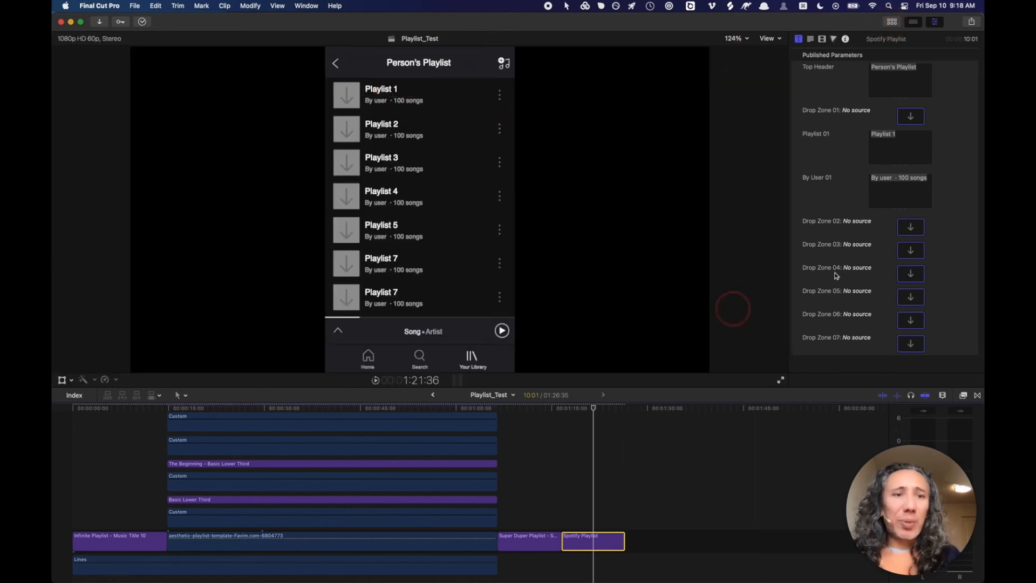
double_click(903, 135)
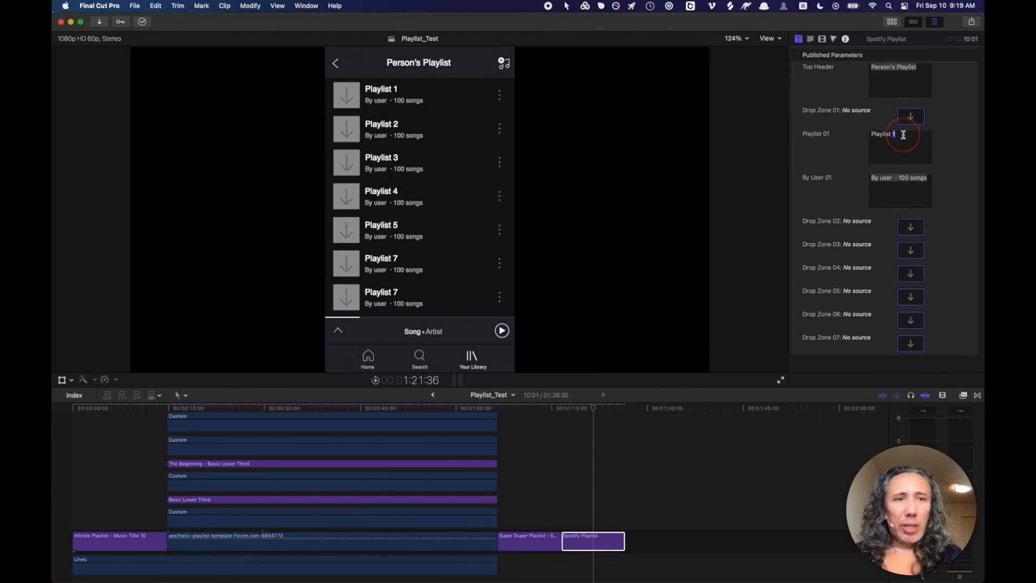
triple_click(902, 135)
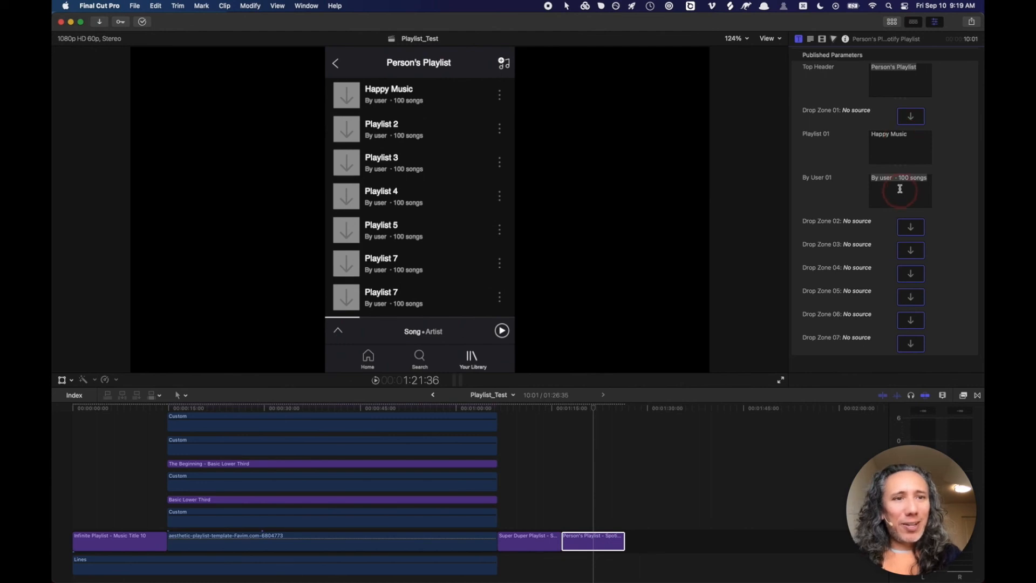
double_click(886, 177)
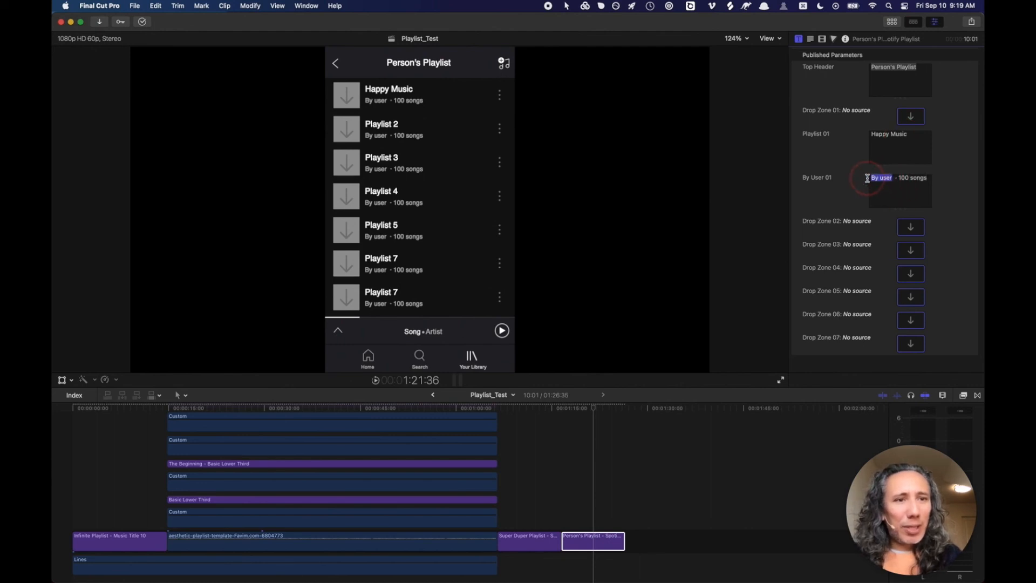
text(Deyson)
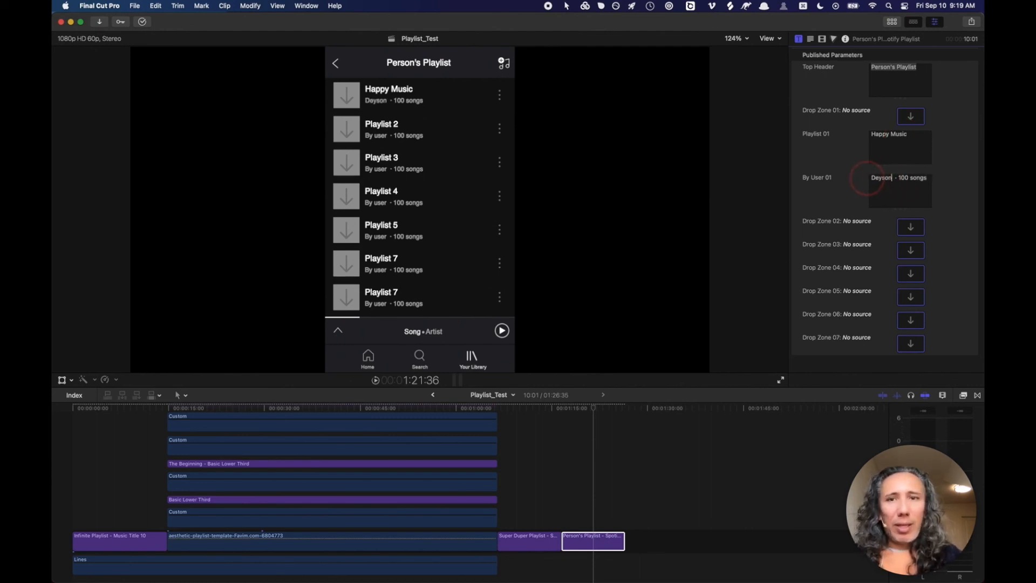
click(910, 117)
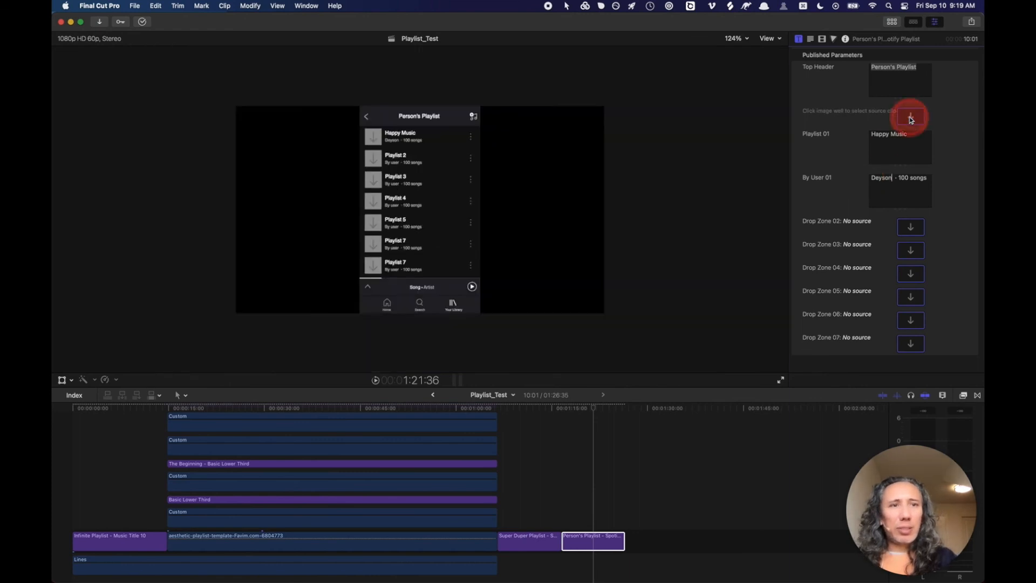
- Apply the beach couple photo from the playlist_test library to Drop Zone 01
click(892, 21)
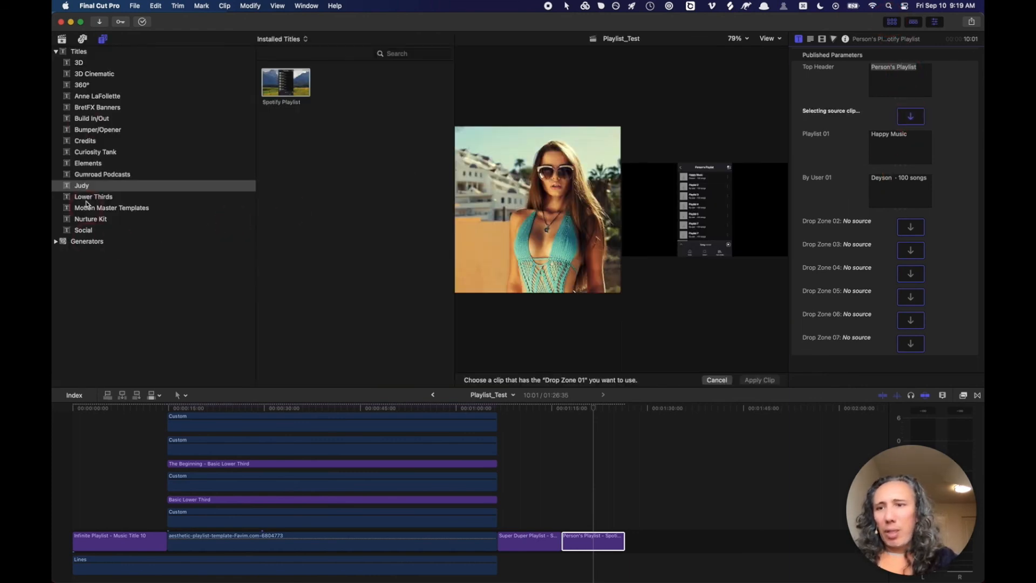
click(62, 40)
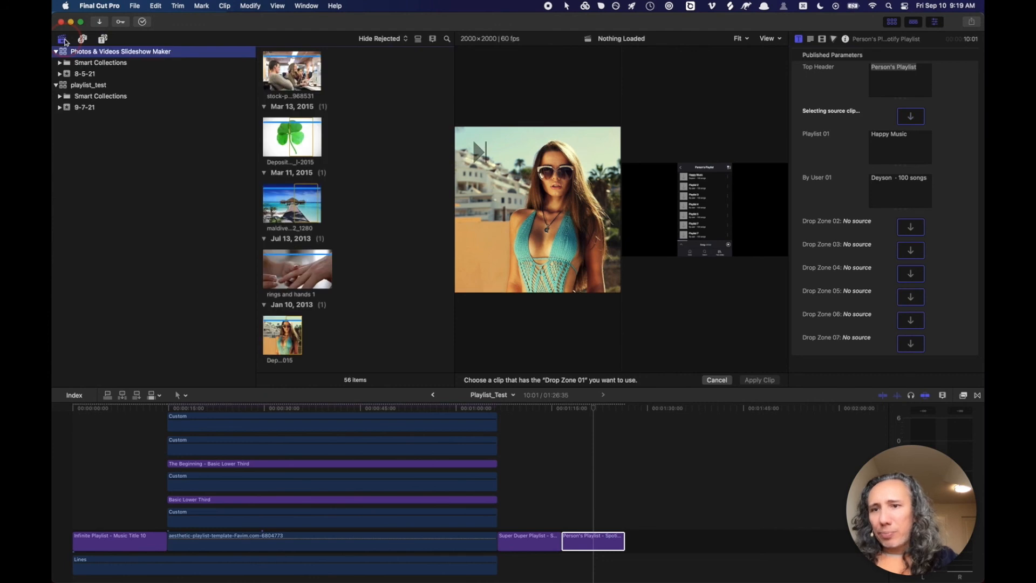
click(84, 86)
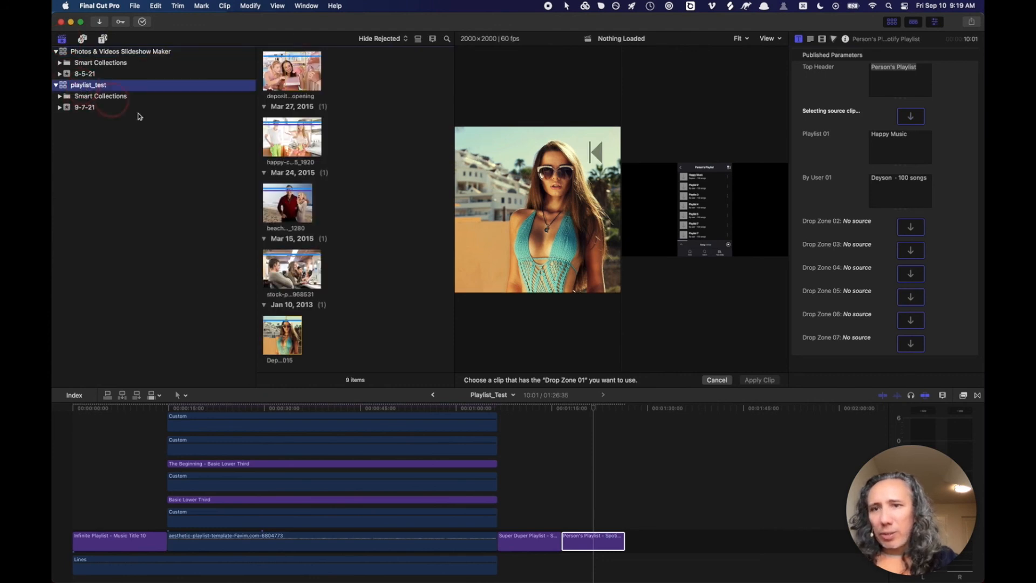
click(290, 201)
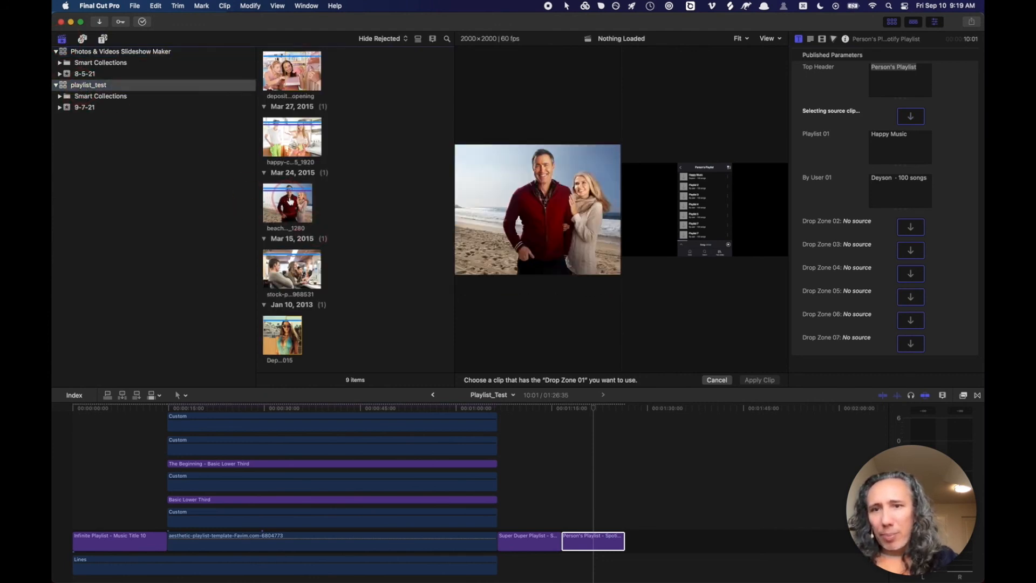
click(485, 299)
click(754, 379)
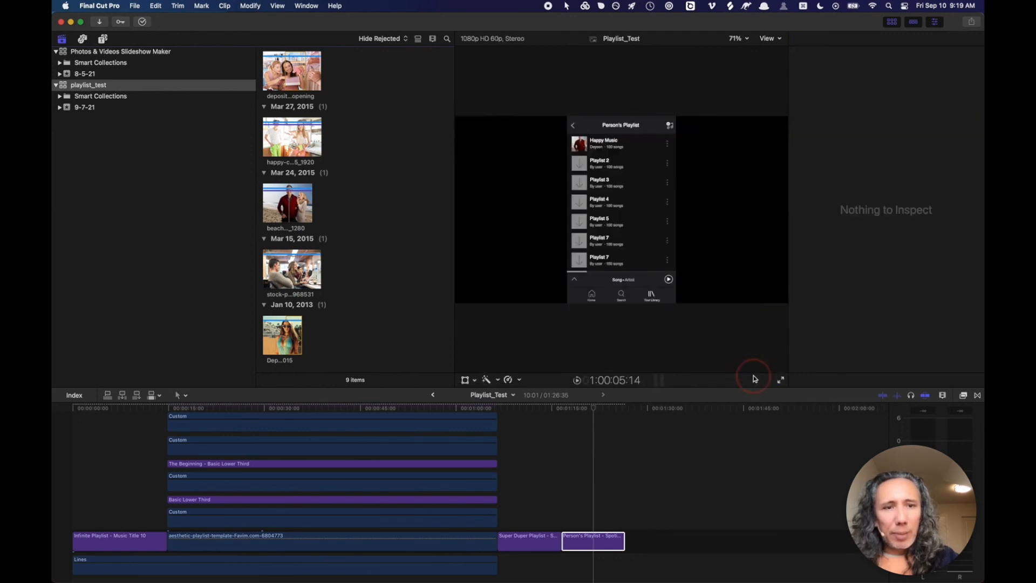
- Shift the beach photo slightly down-left within its thumbnail in the viewer
click(891, 24)
click(488, 133)
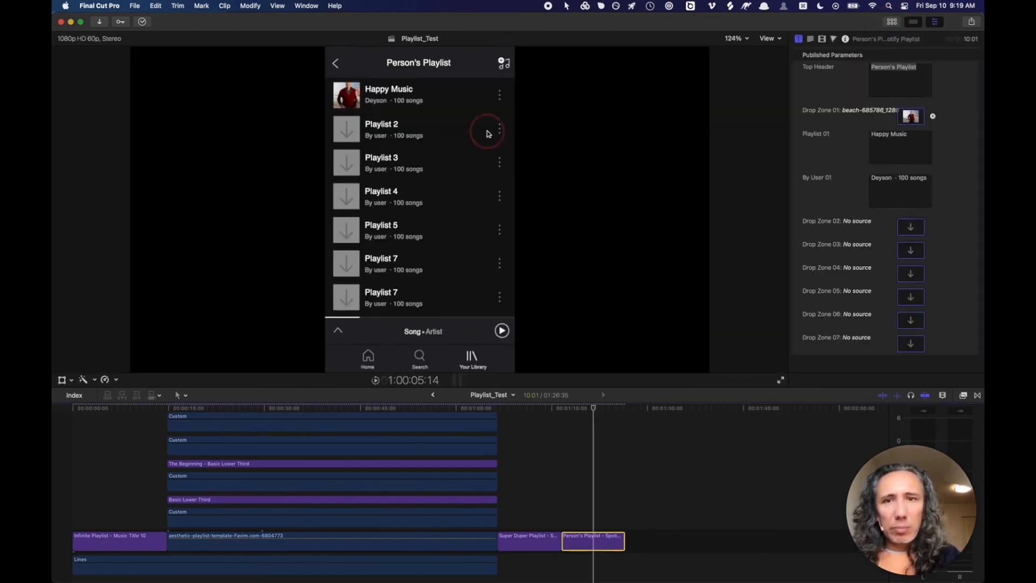
double_click(342, 101)
drag(351, 94, 343, 97)
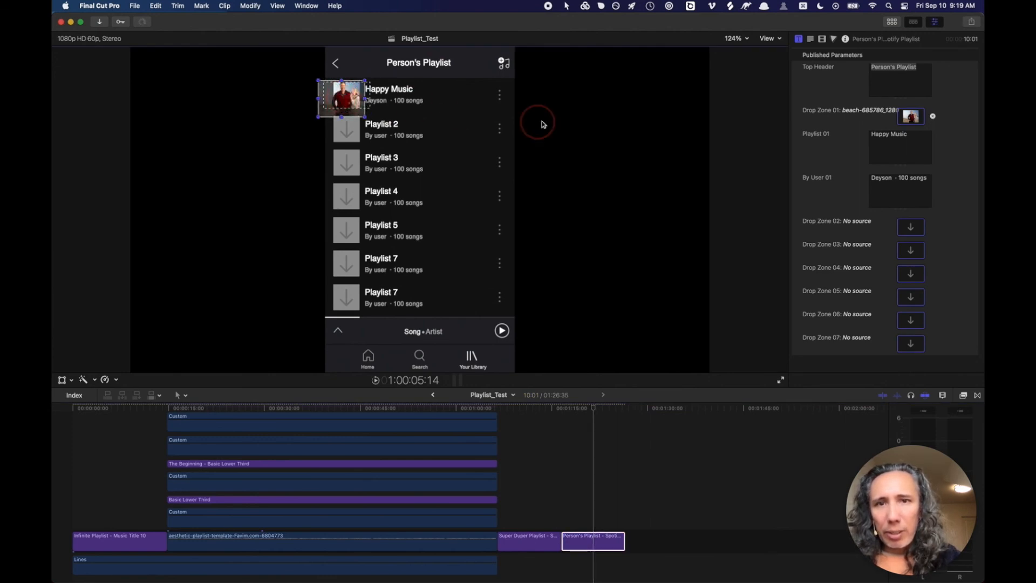
click(586, 466)
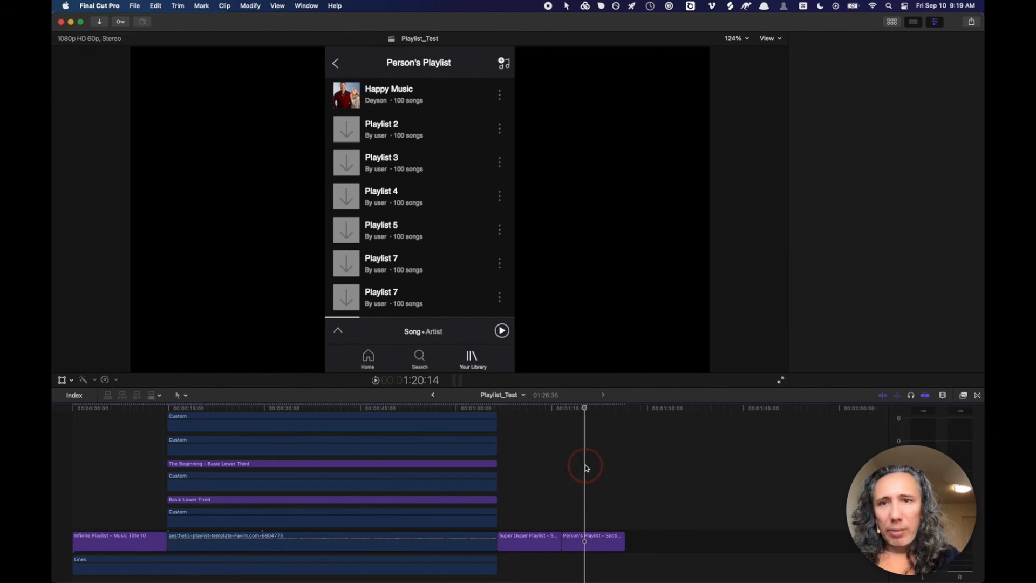
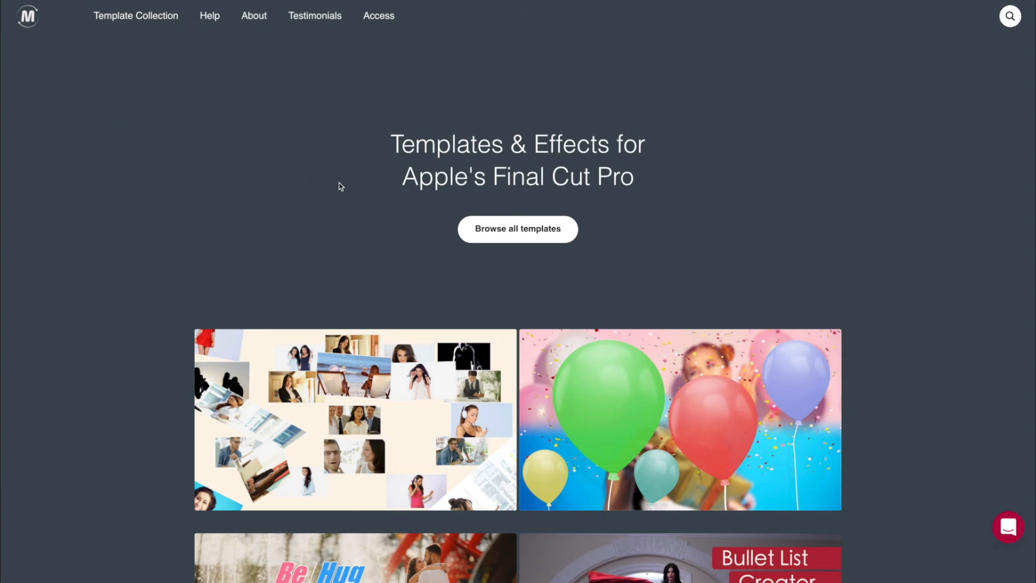
- Filter the full template collection to the Free category, listing eleven free Final Cut Pro templates
click(499, 241)
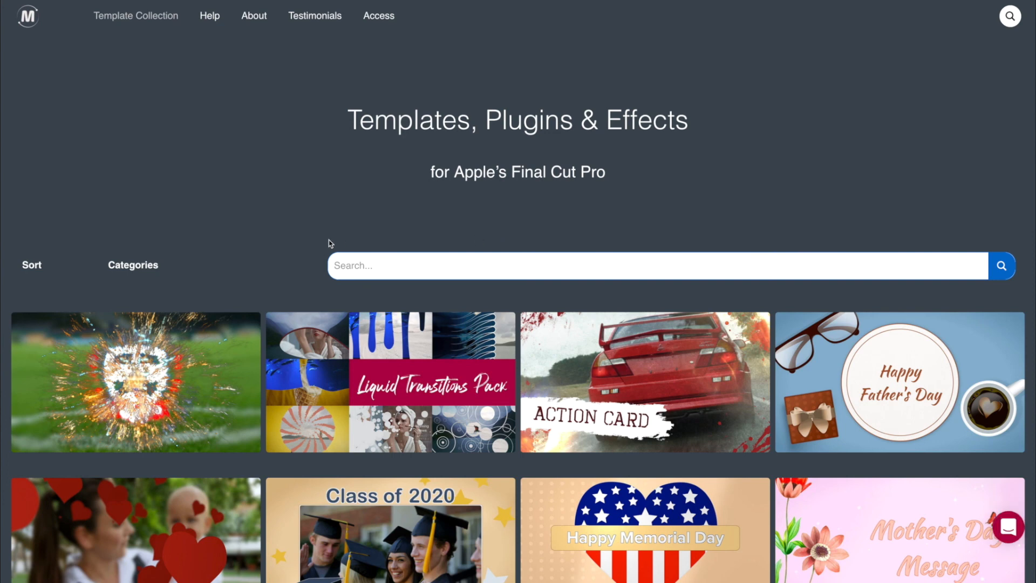
mouse_move(165, 267)
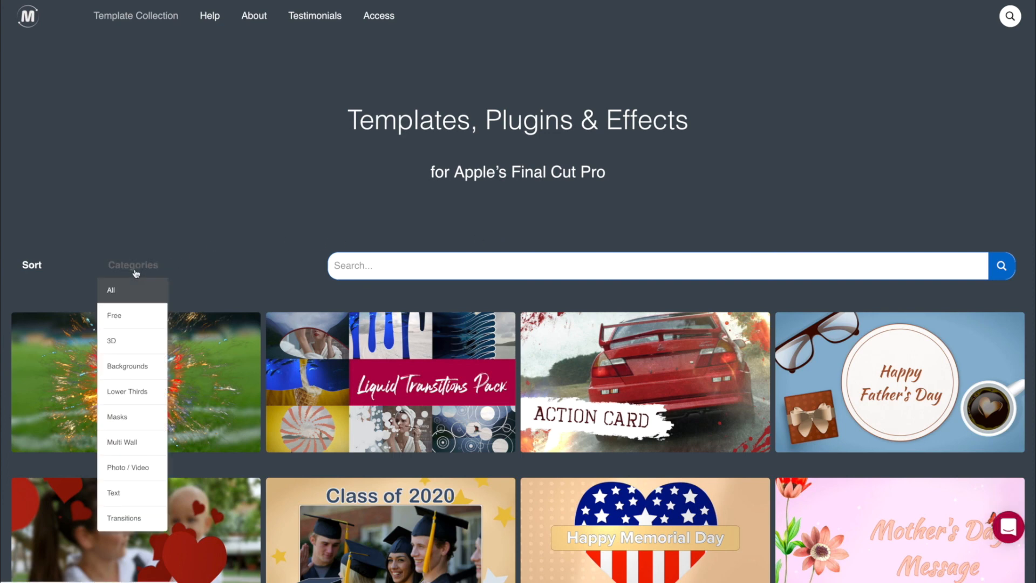
click(133, 315)
- Scroll past the free template grid down to the testimonials and Customer reviews
scroll(7, 174, down, 5)
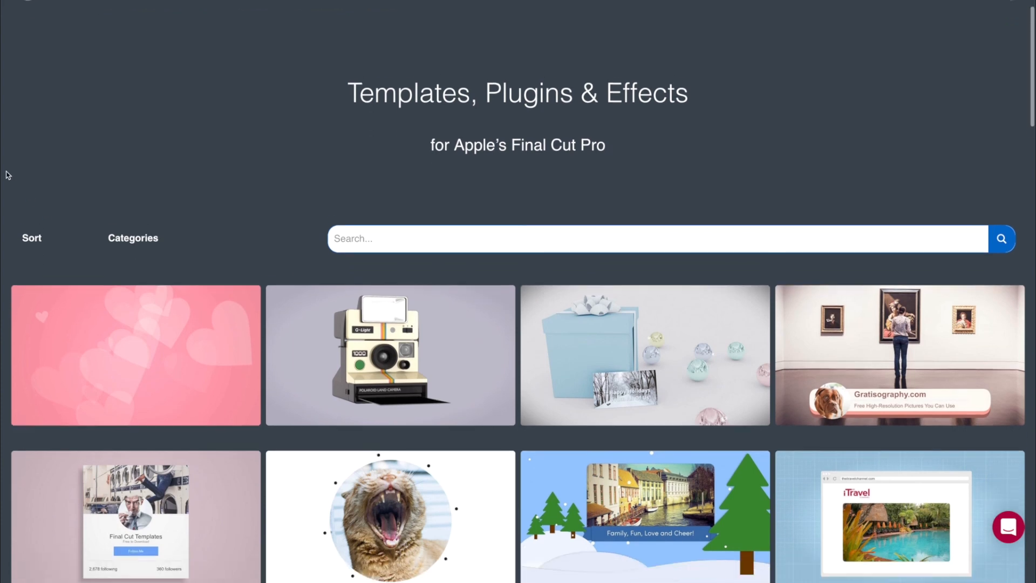
scroll(8, 174, down, 9)
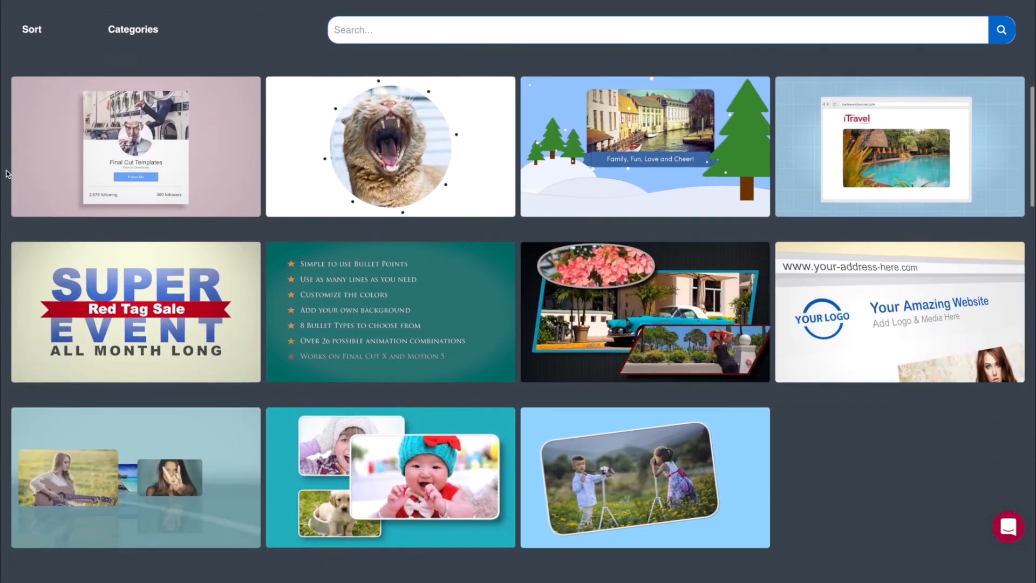
scroll(7, 175, down, 8)
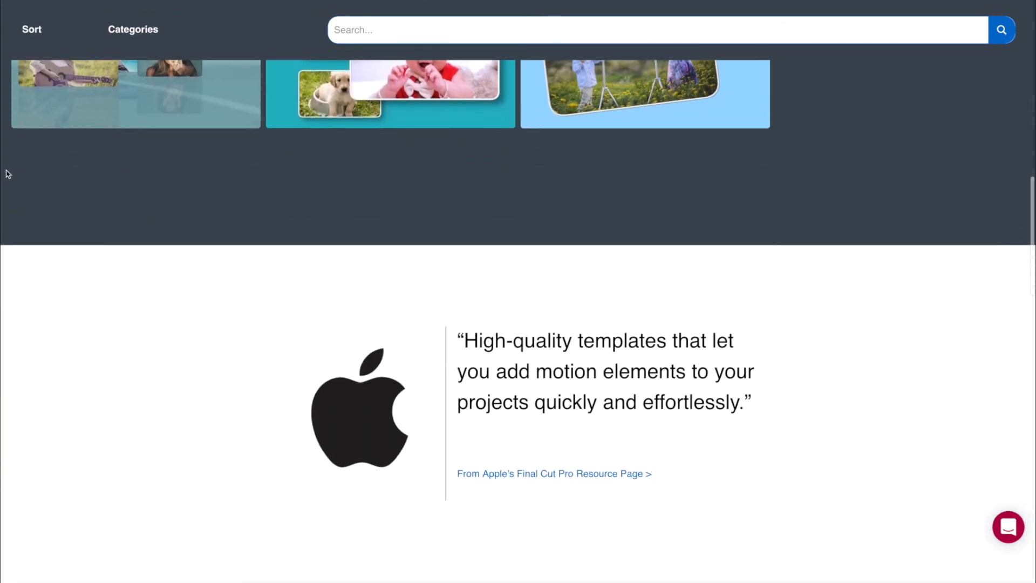
scroll(7, 174, down, 8)
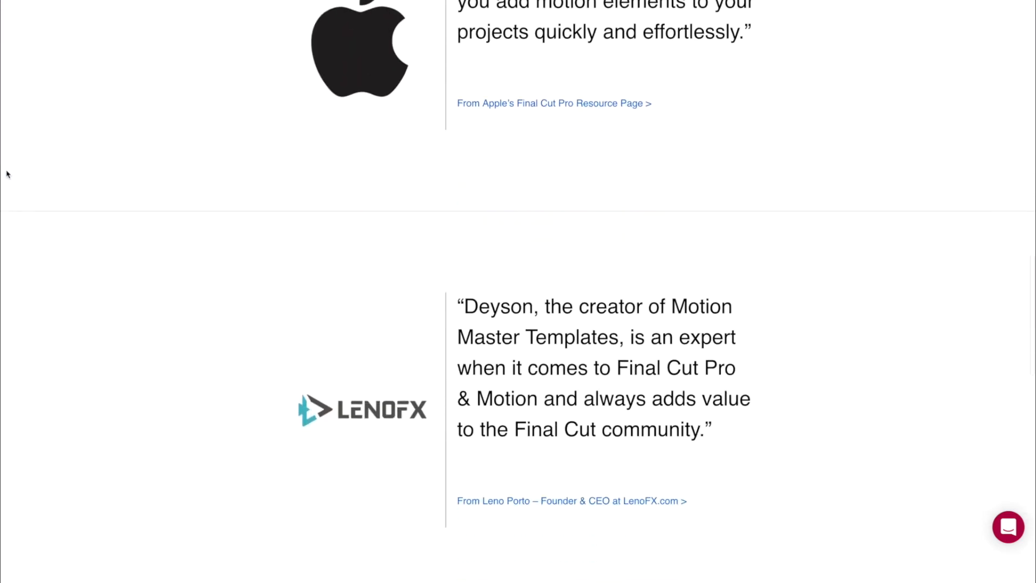
scroll(7, 174, down, 8)
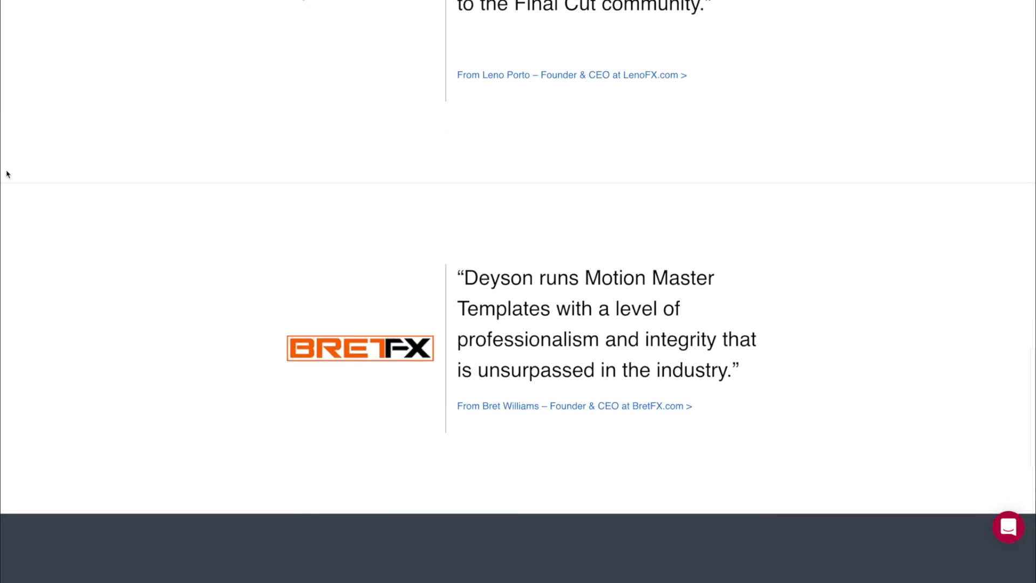
scroll(8, 175, down, 5)
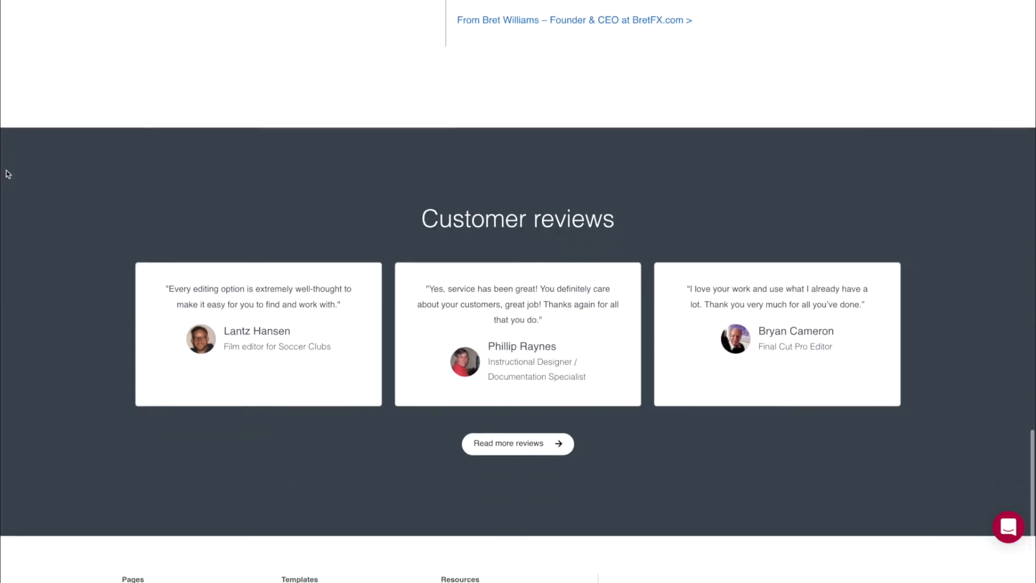